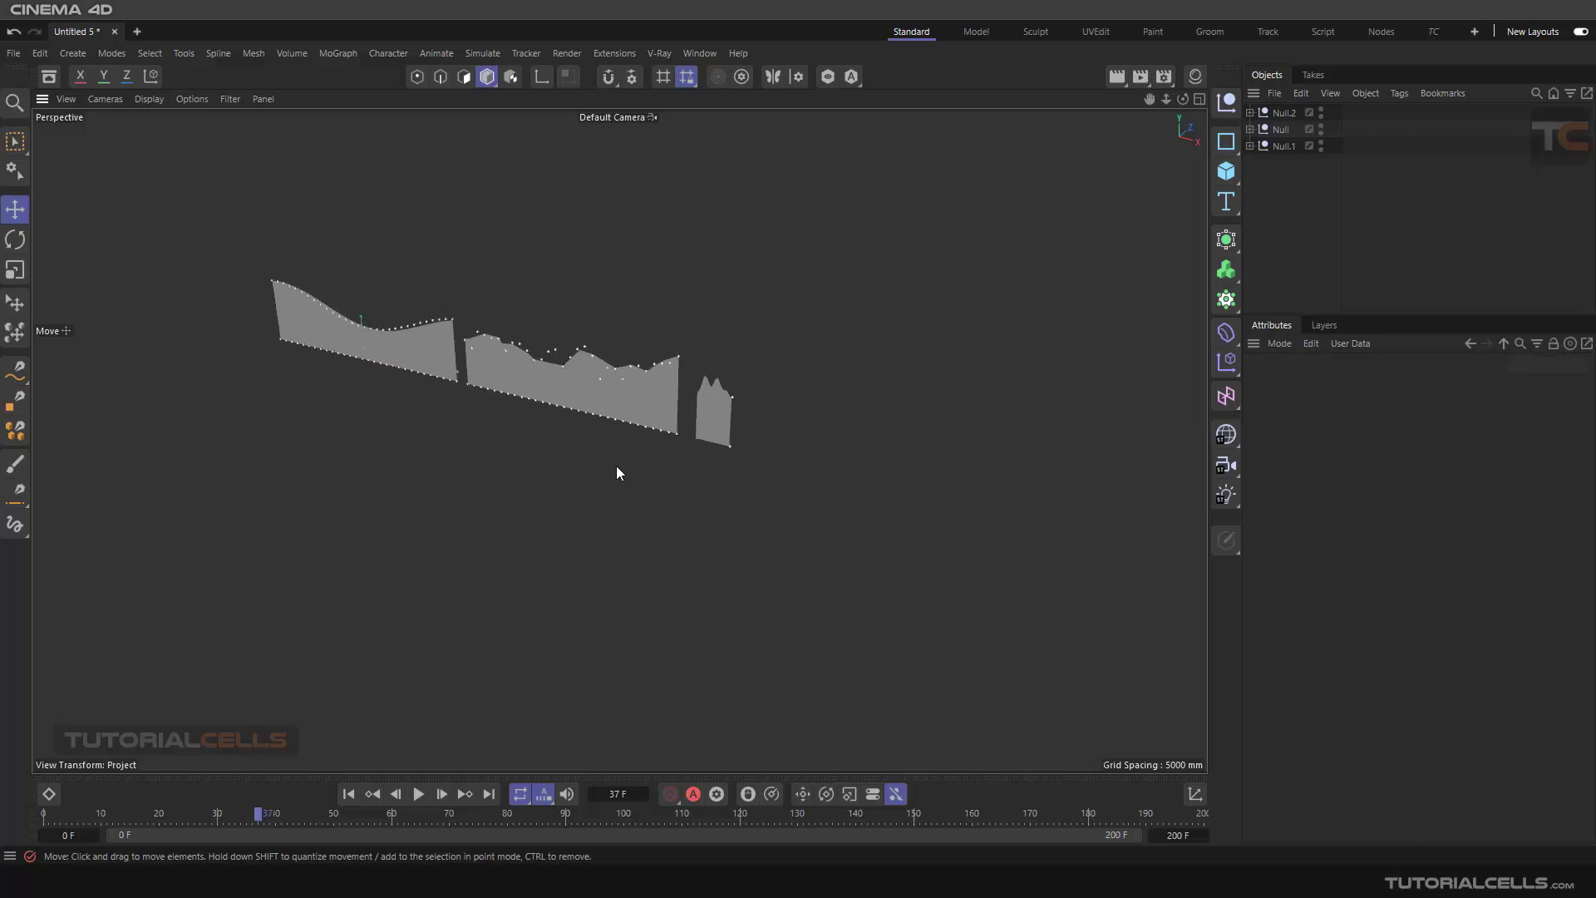
# Play the finished example animation and inspect the Matrix, Tracer, Loft and Random objects grouped under Null.1
pyautogui.click(412, 800)
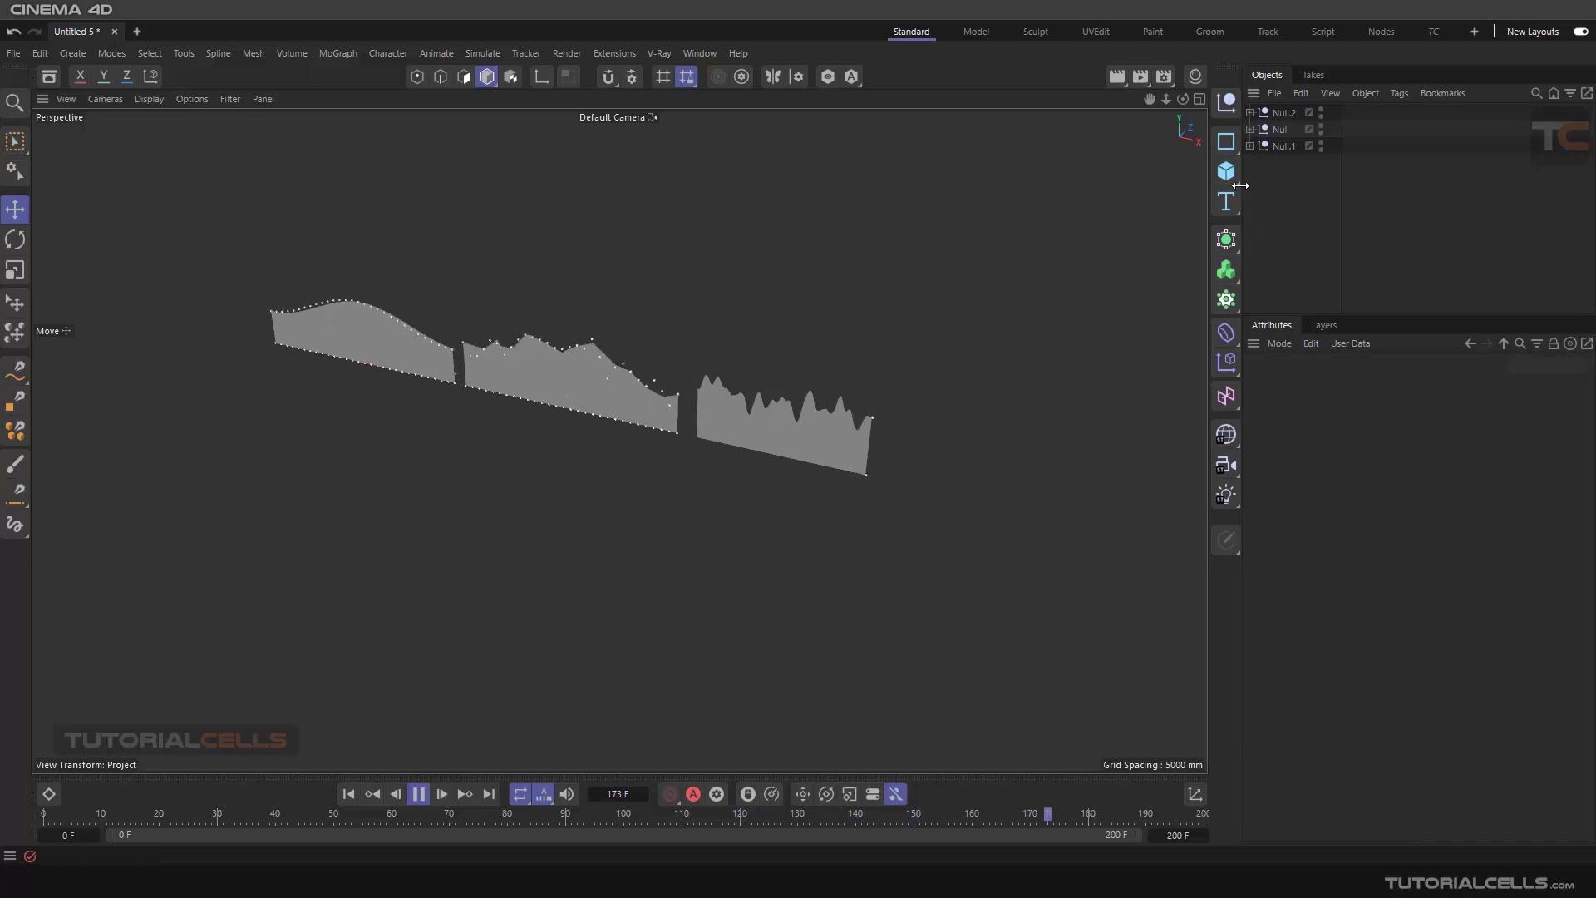
pyautogui.click(1251, 147)
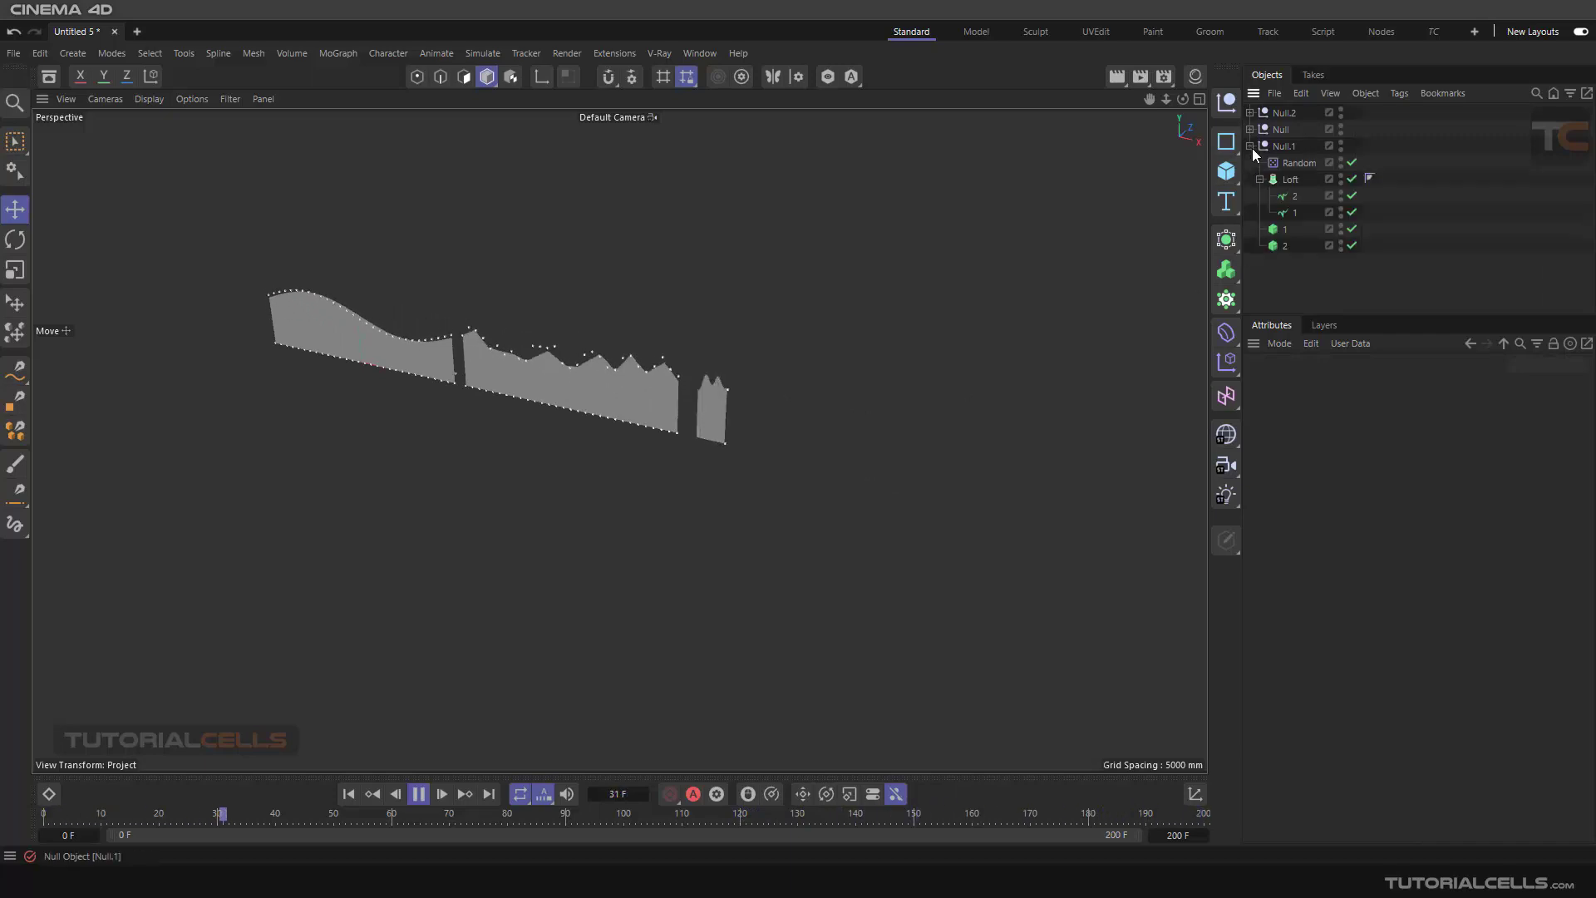
pyautogui.click(1279, 233)
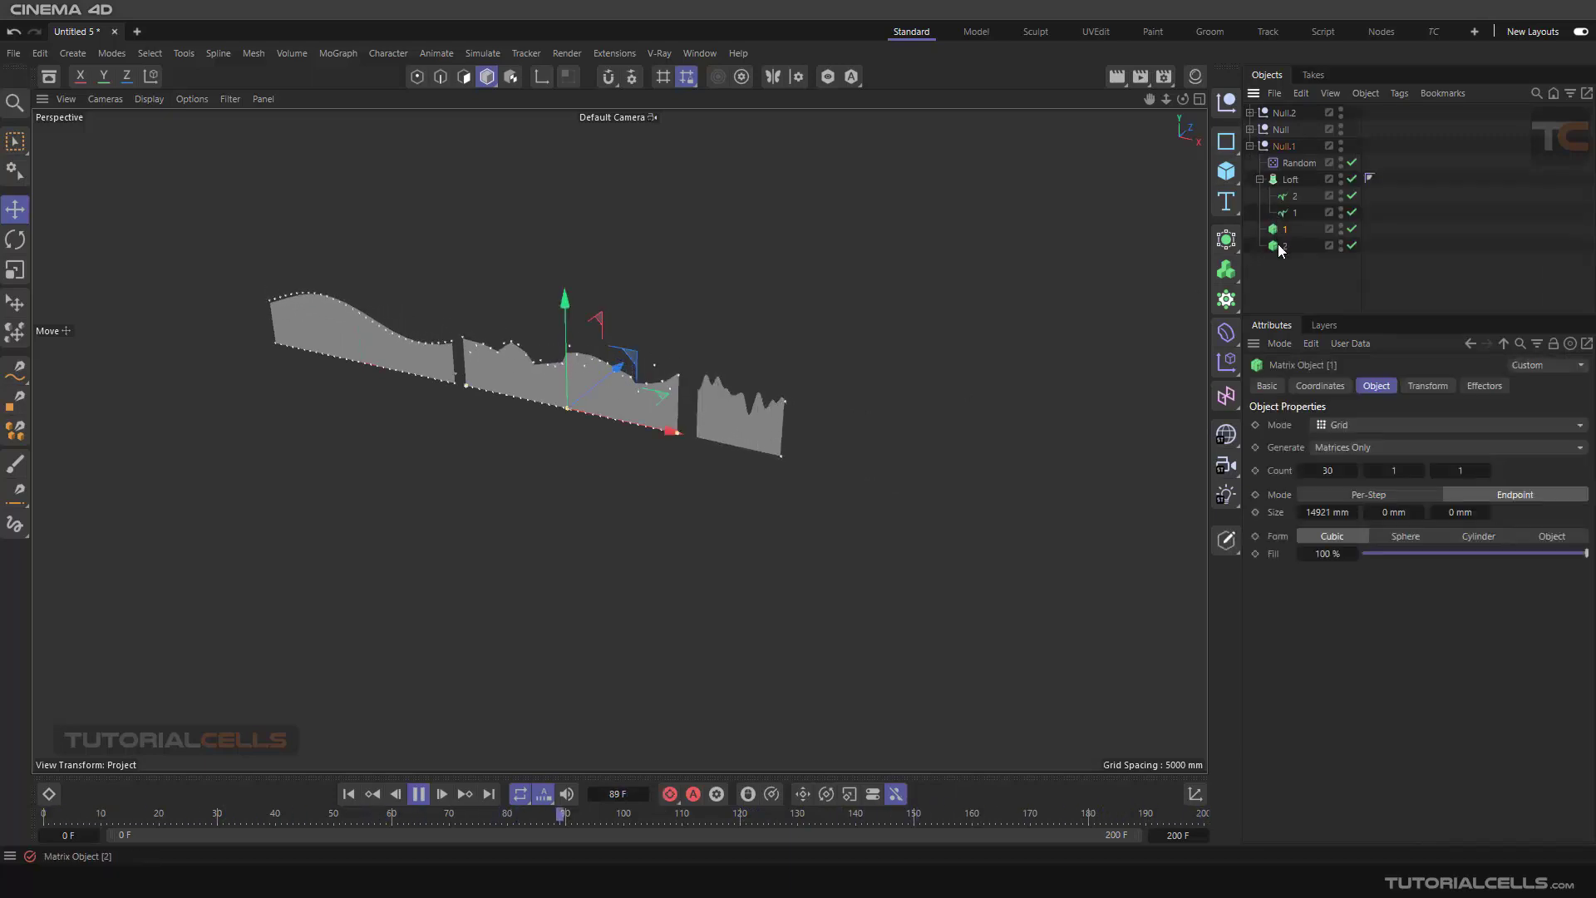
pyautogui.click(1291, 197)
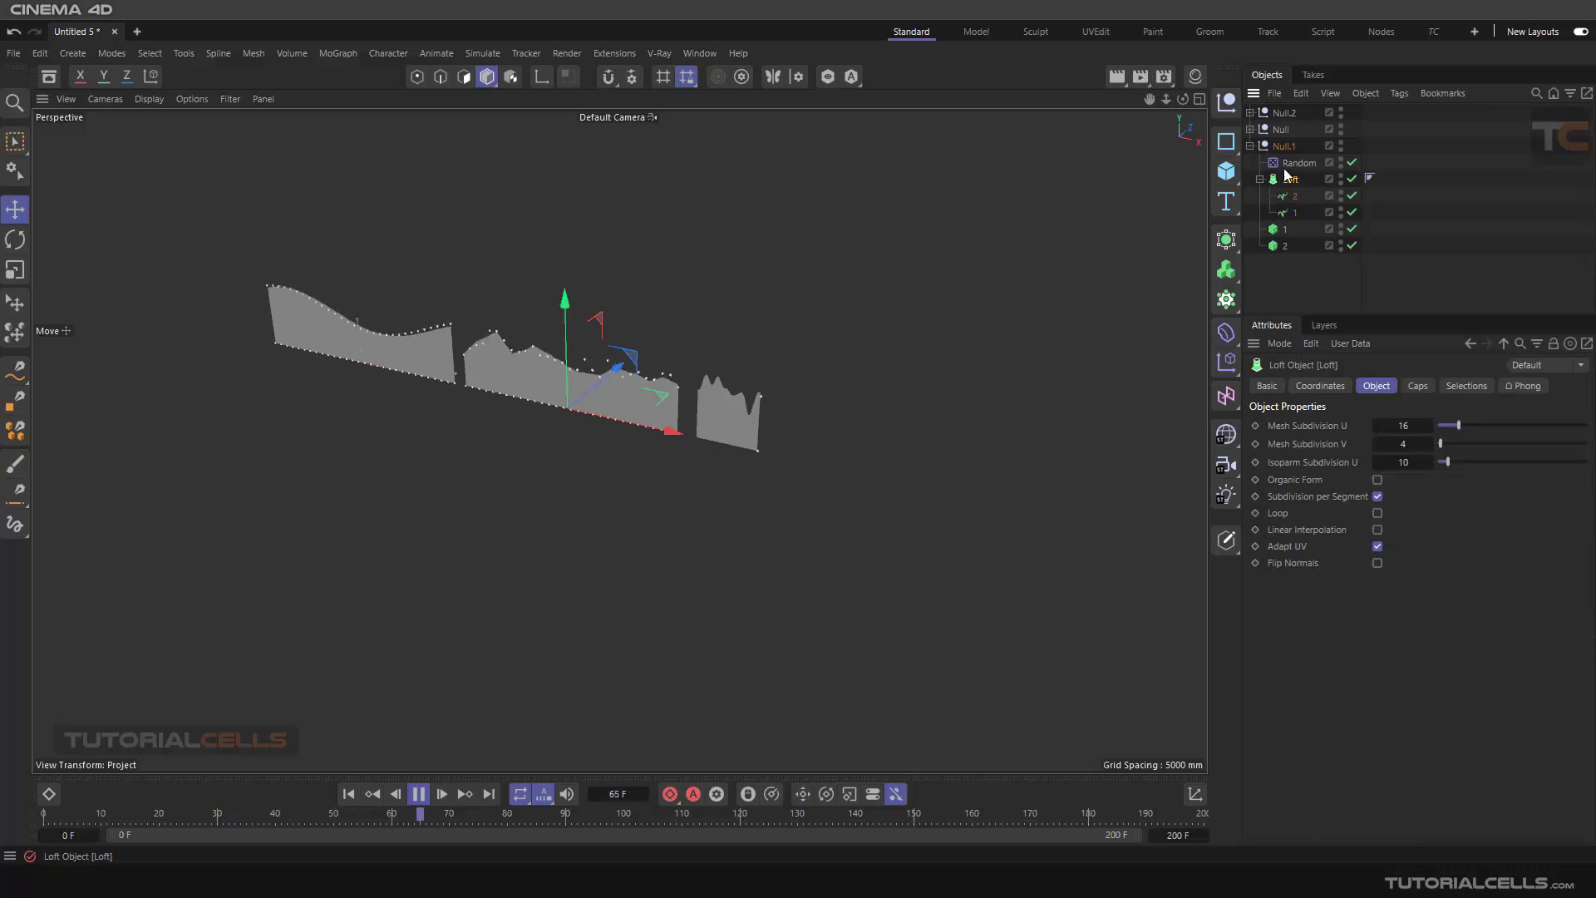
pyautogui.click(1296, 163)
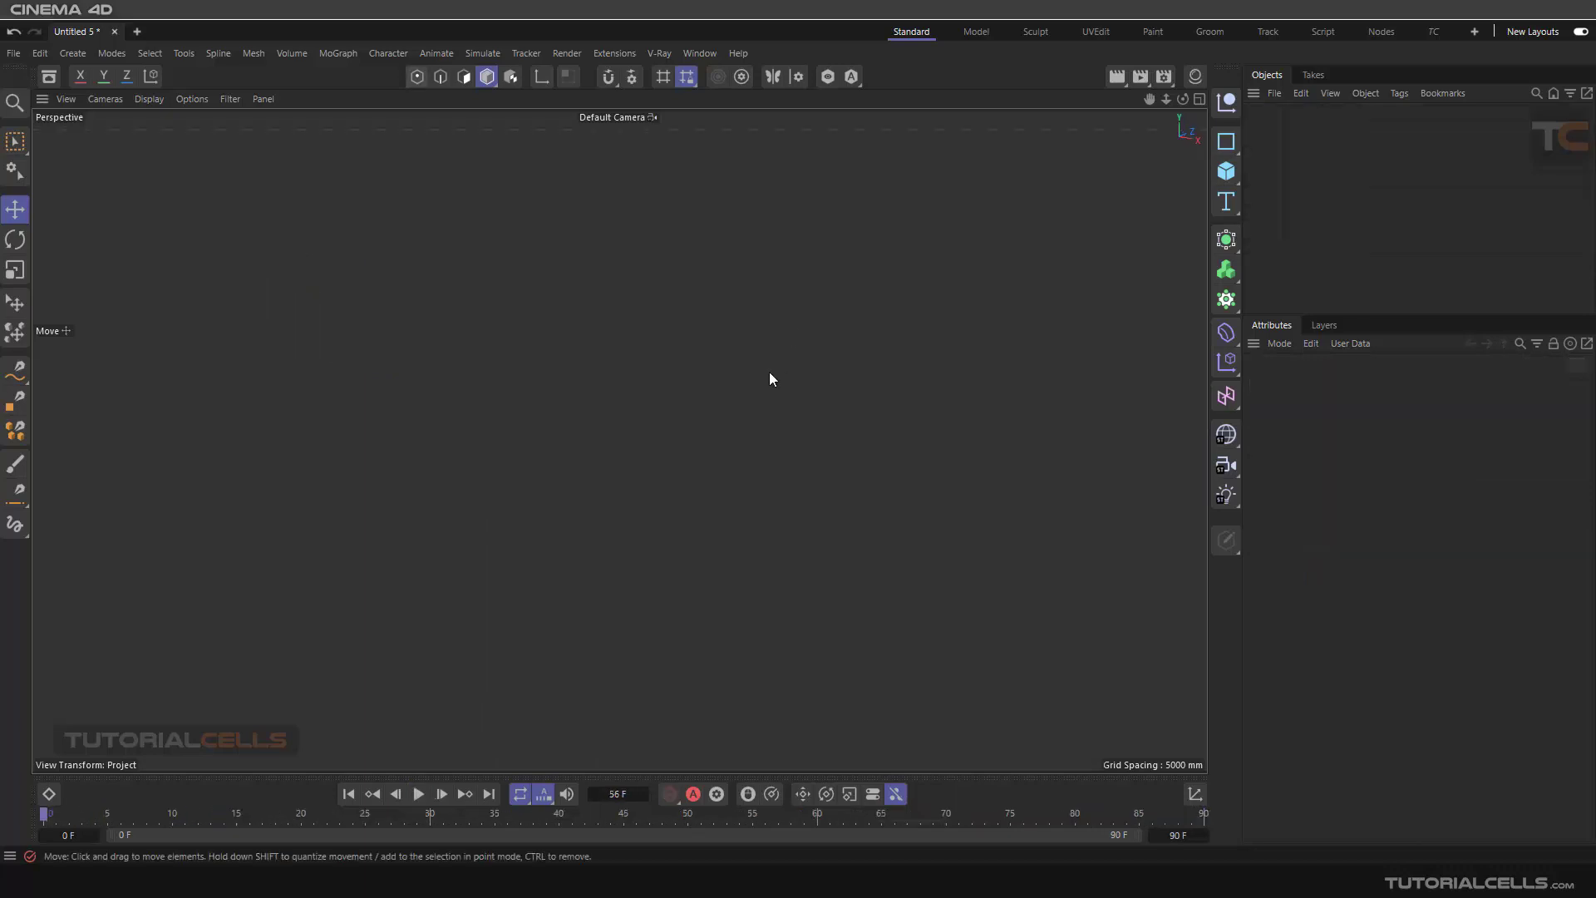
# Add Matrix objects from the MoGraph generators to the empty scene
pyautogui.keyDown('alt'); pyautogui.moveTo(932, 435); pyautogui.dragTo(540, 366, button='middle'); pyautogui.keyUp('alt')
pyautogui.scroll(-3, 598, 386)
pyautogui.scroll(9, 789, 499)
pyautogui.keyDown('alt'); pyautogui.moveTo(757, 497); pyautogui.dragTo(731, 474, button='middle'); pyautogui.keyUp('alt')
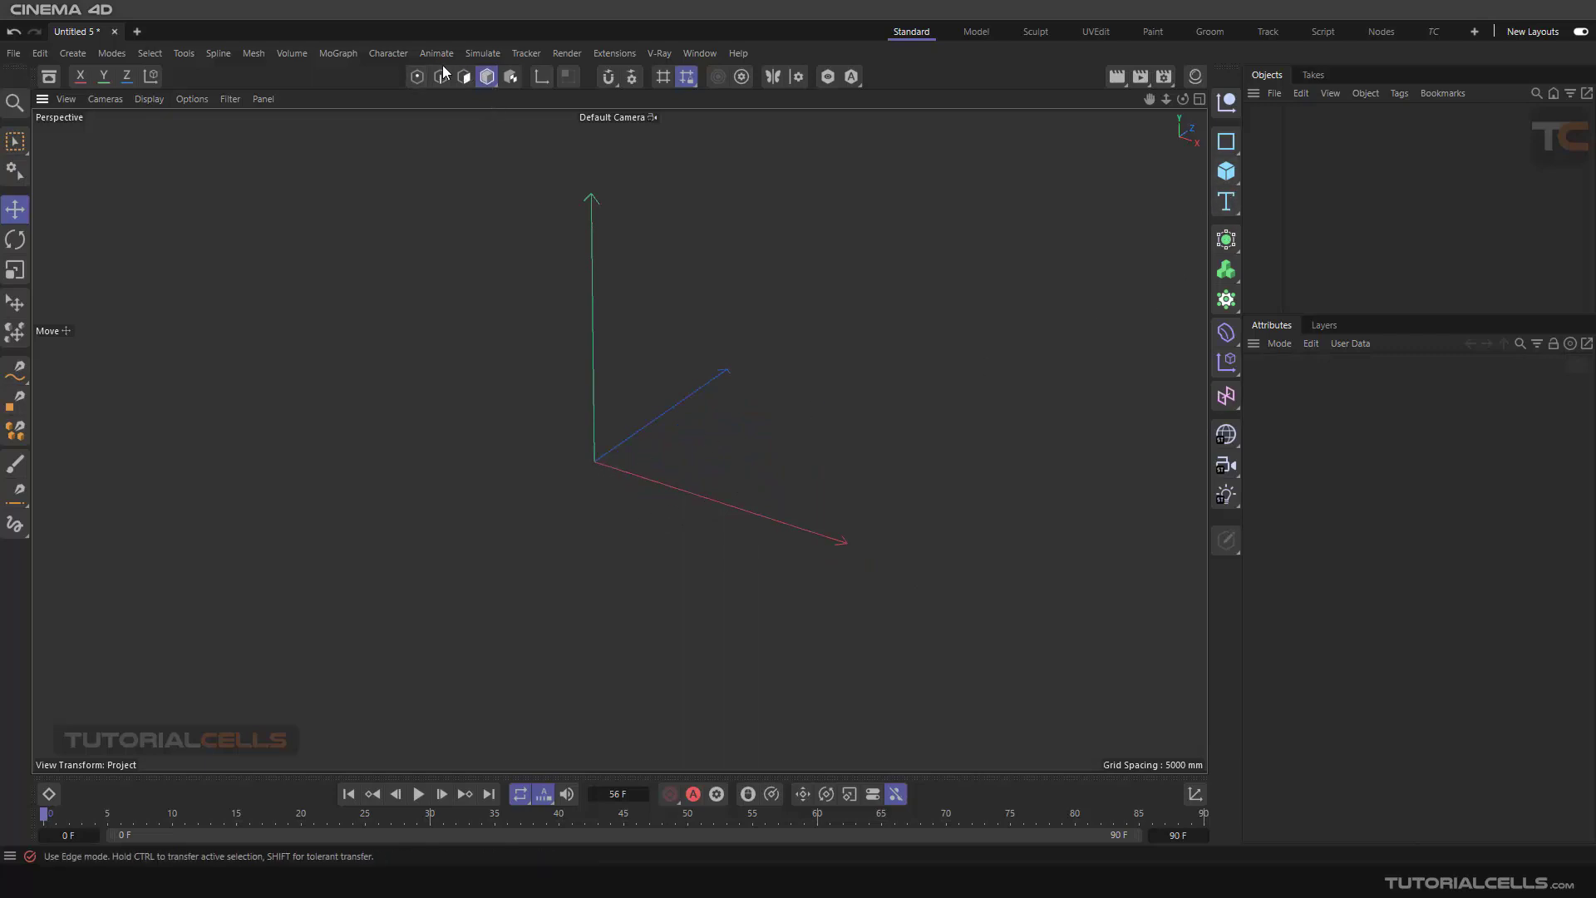
pyautogui.click(333, 52)
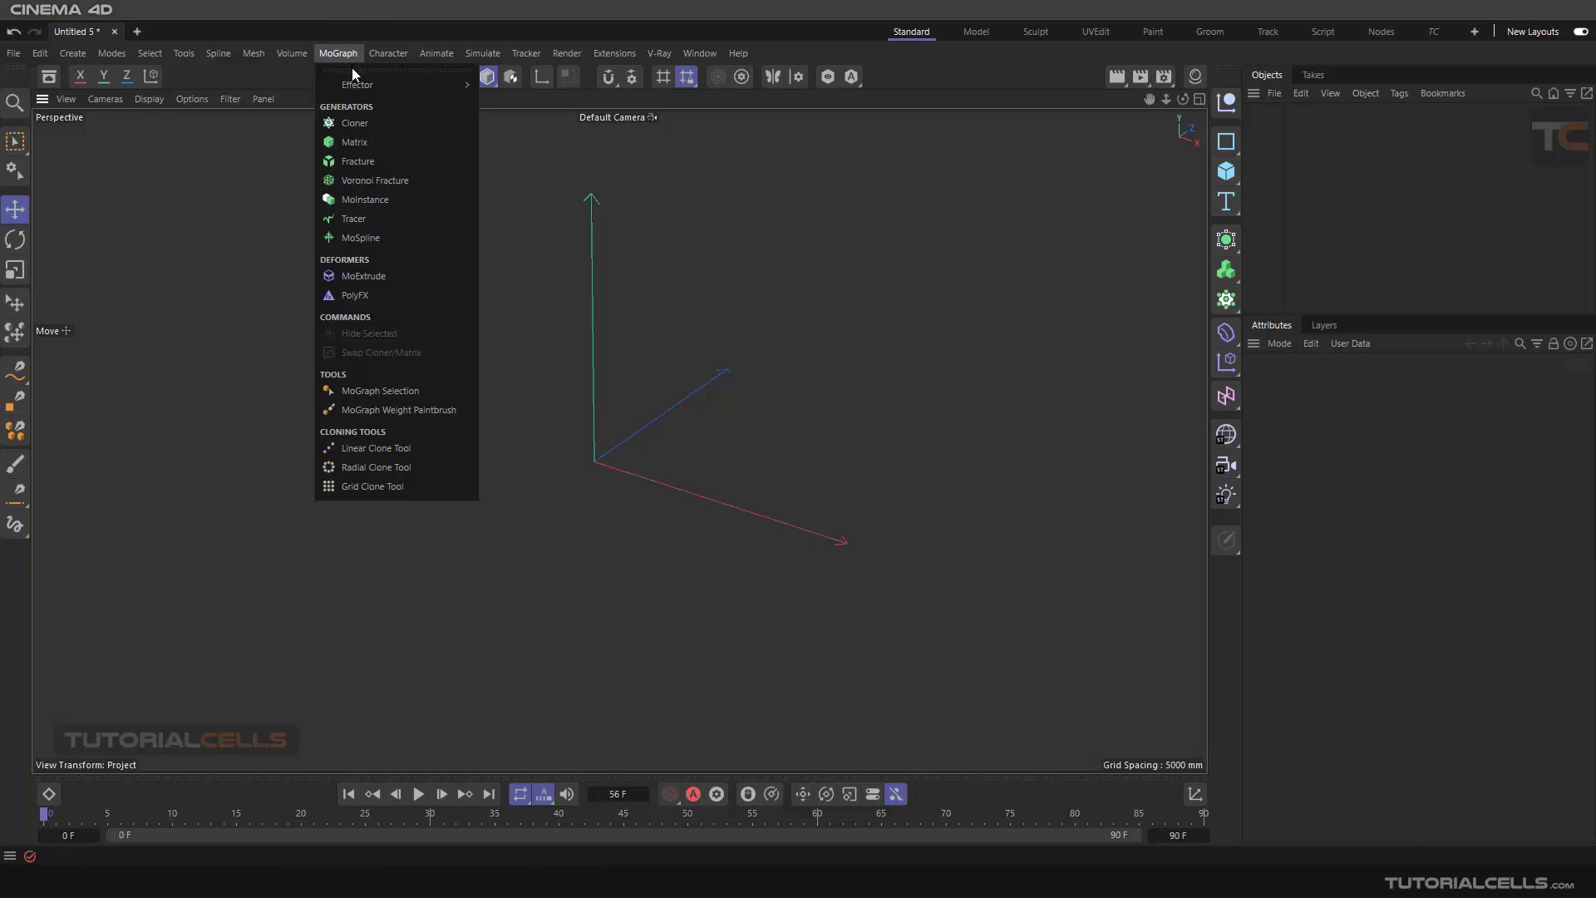
pyautogui.click(353, 68)
pyautogui.moveTo(354, 76); pyautogui.dragTo(163, 158)
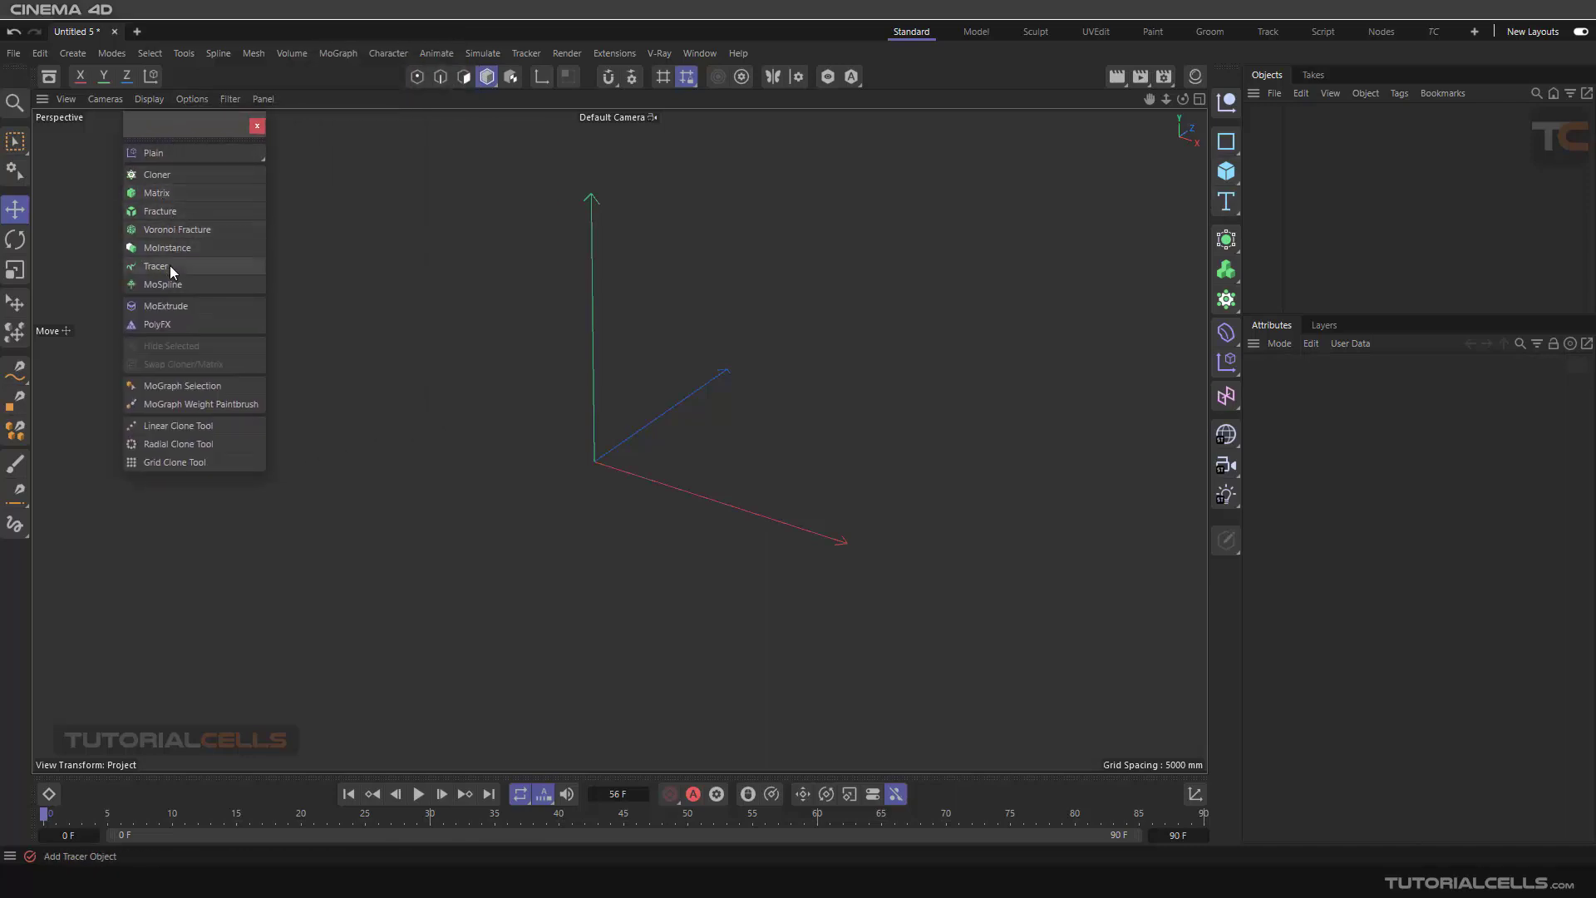
pyautogui.doubleClick(171, 195)
pyautogui.click(257, 126)
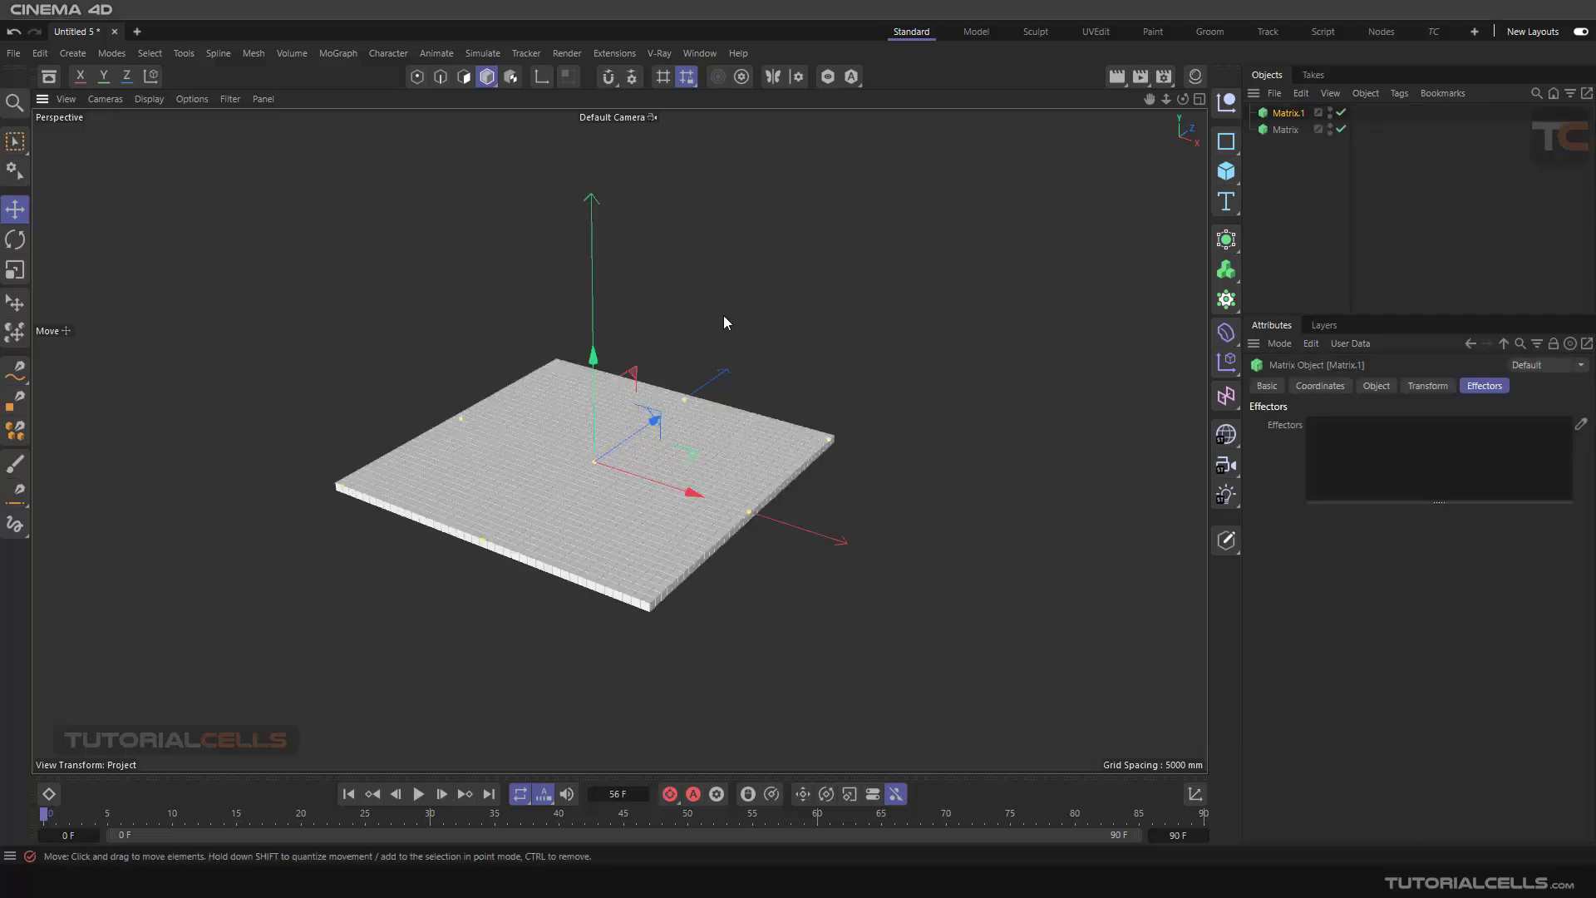
# Delete the surplus Matrix object and rename the remaining one 1
pyautogui.press('Delete')
pyautogui.doubleClick(1279, 115)
pyautogui.write('1')
pyautogui.click(1280, 138)
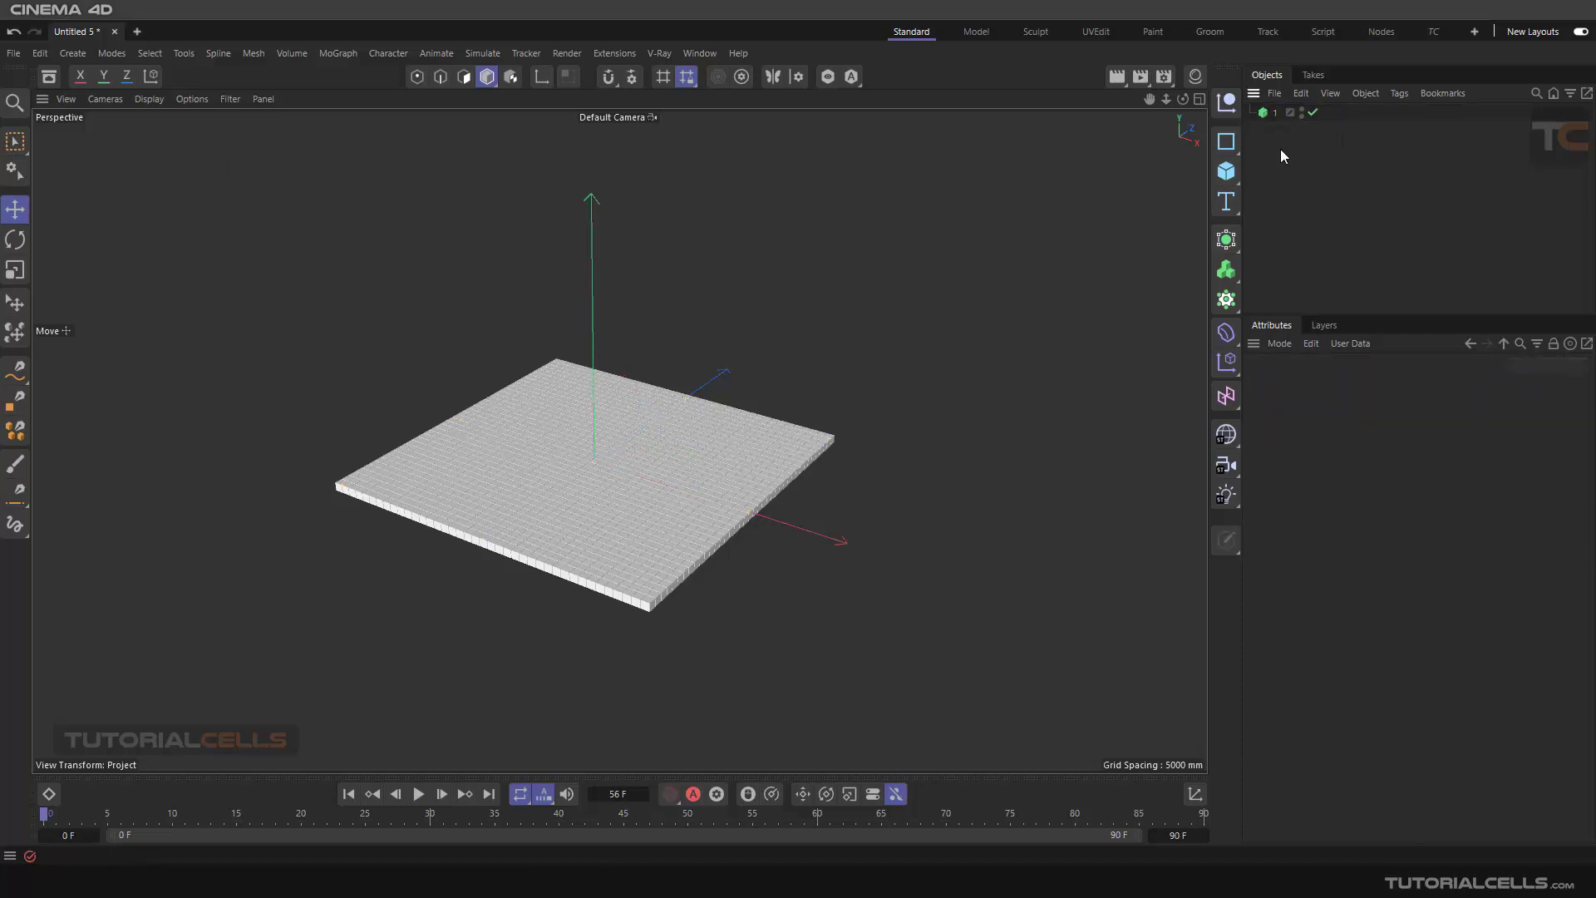
# Reduce Matrix 1 to a single row with a Z count of 1 and set its X step size to 347 mm
pyautogui.click(1273, 114)
pyautogui.click(1376, 386)
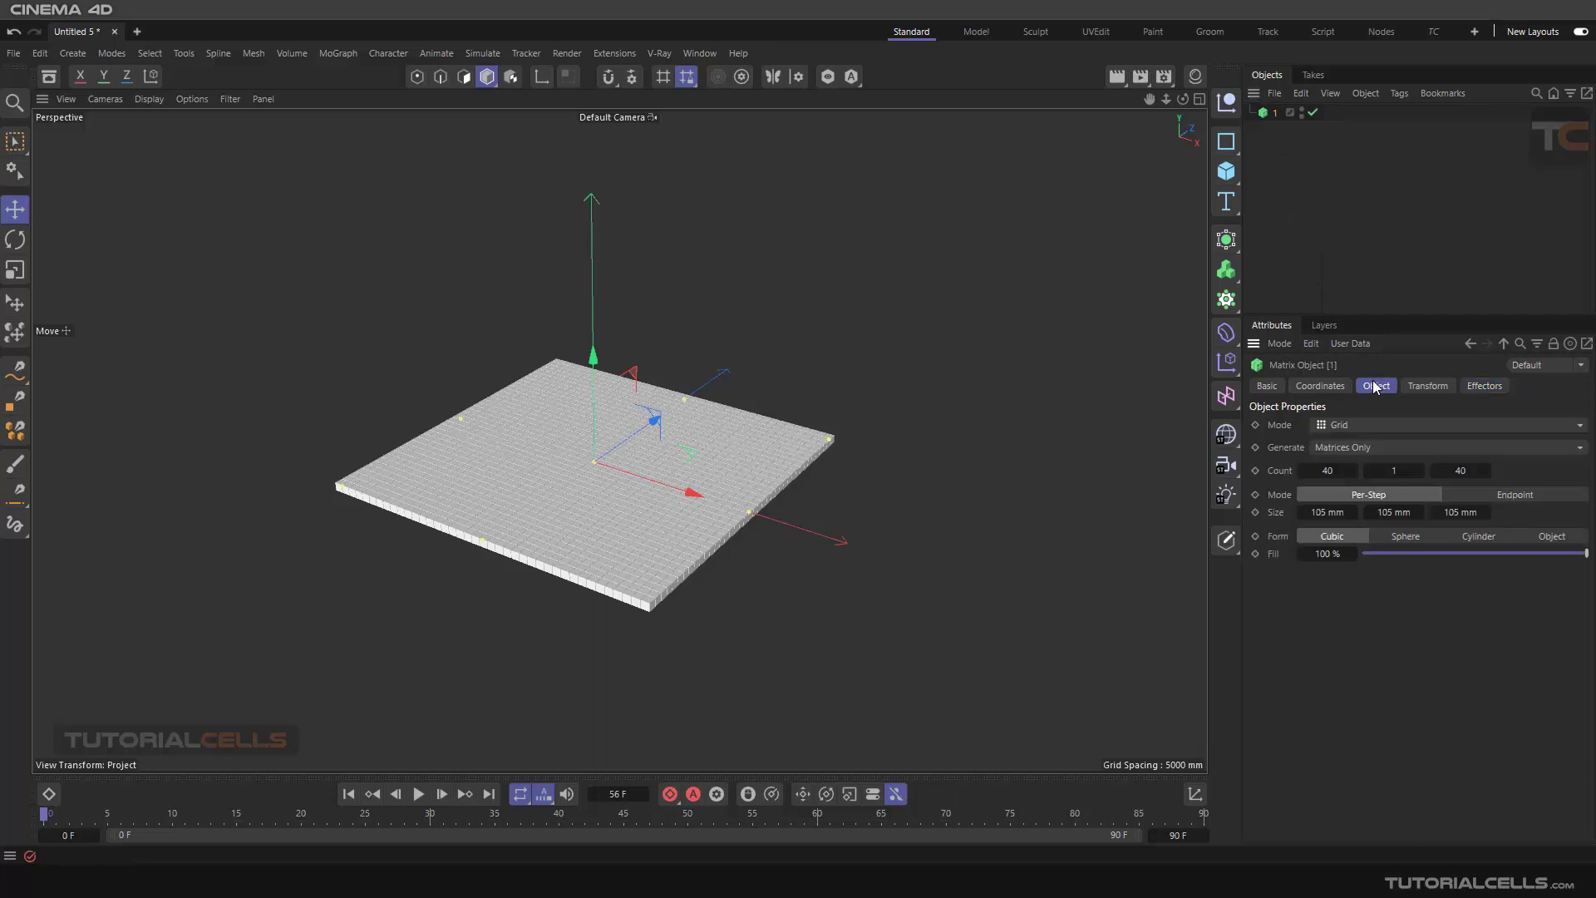
pyautogui.click(1465, 470)
pyautogui.write('1')
pyautogui.press('Return')
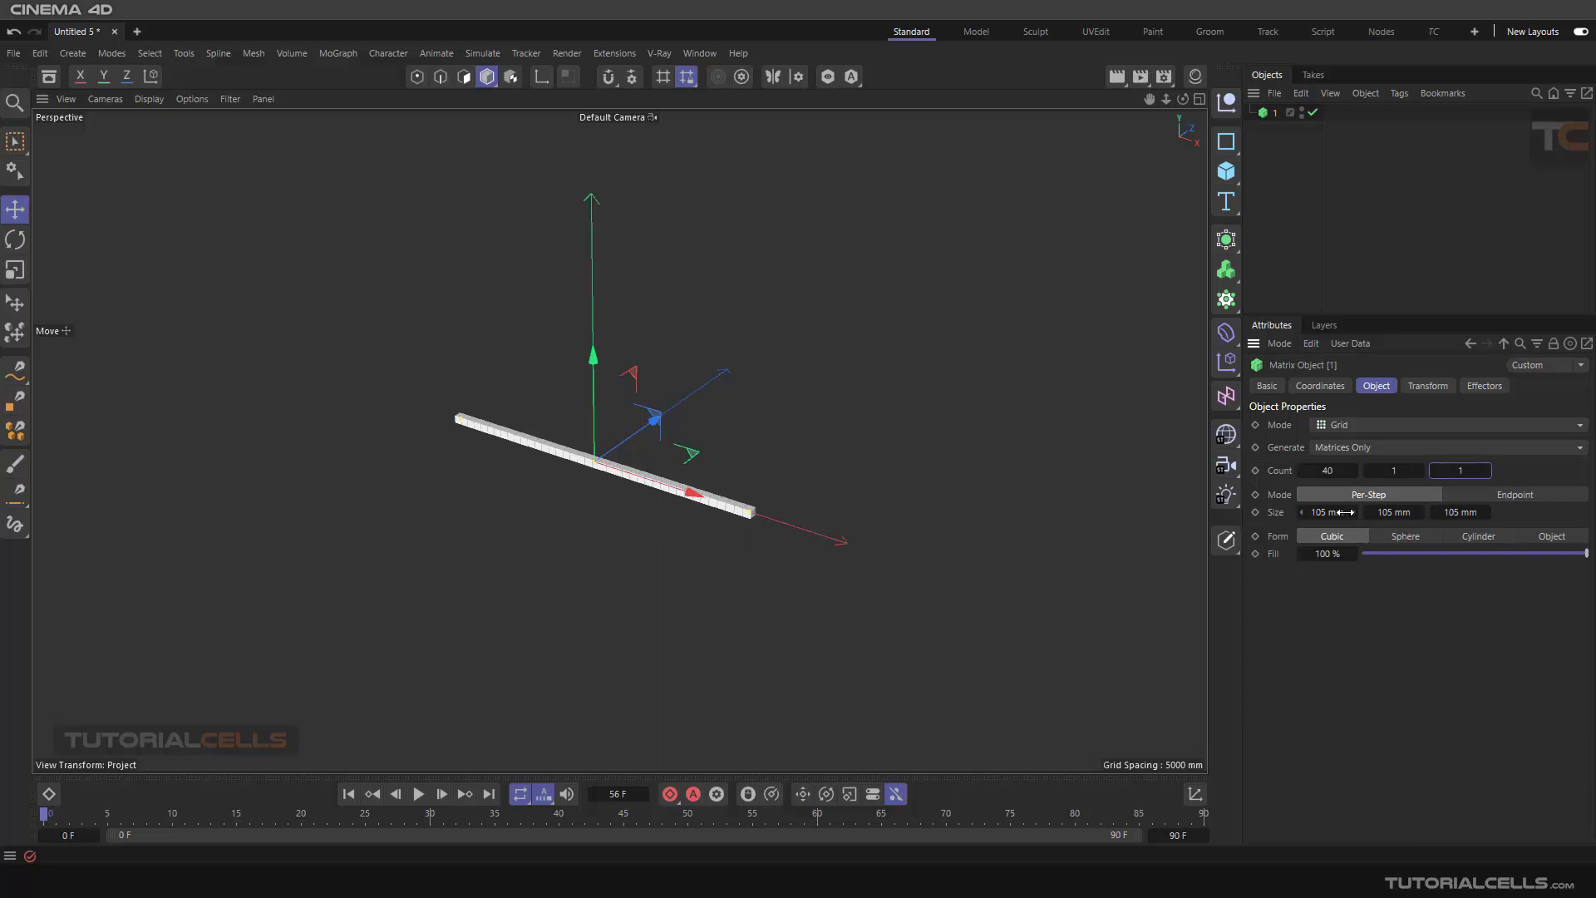
pyautogui.moveTo(1327, 513); pyautogui.dragTo(1430, 512)
pyautogui.scroll(-3, 831, 457)
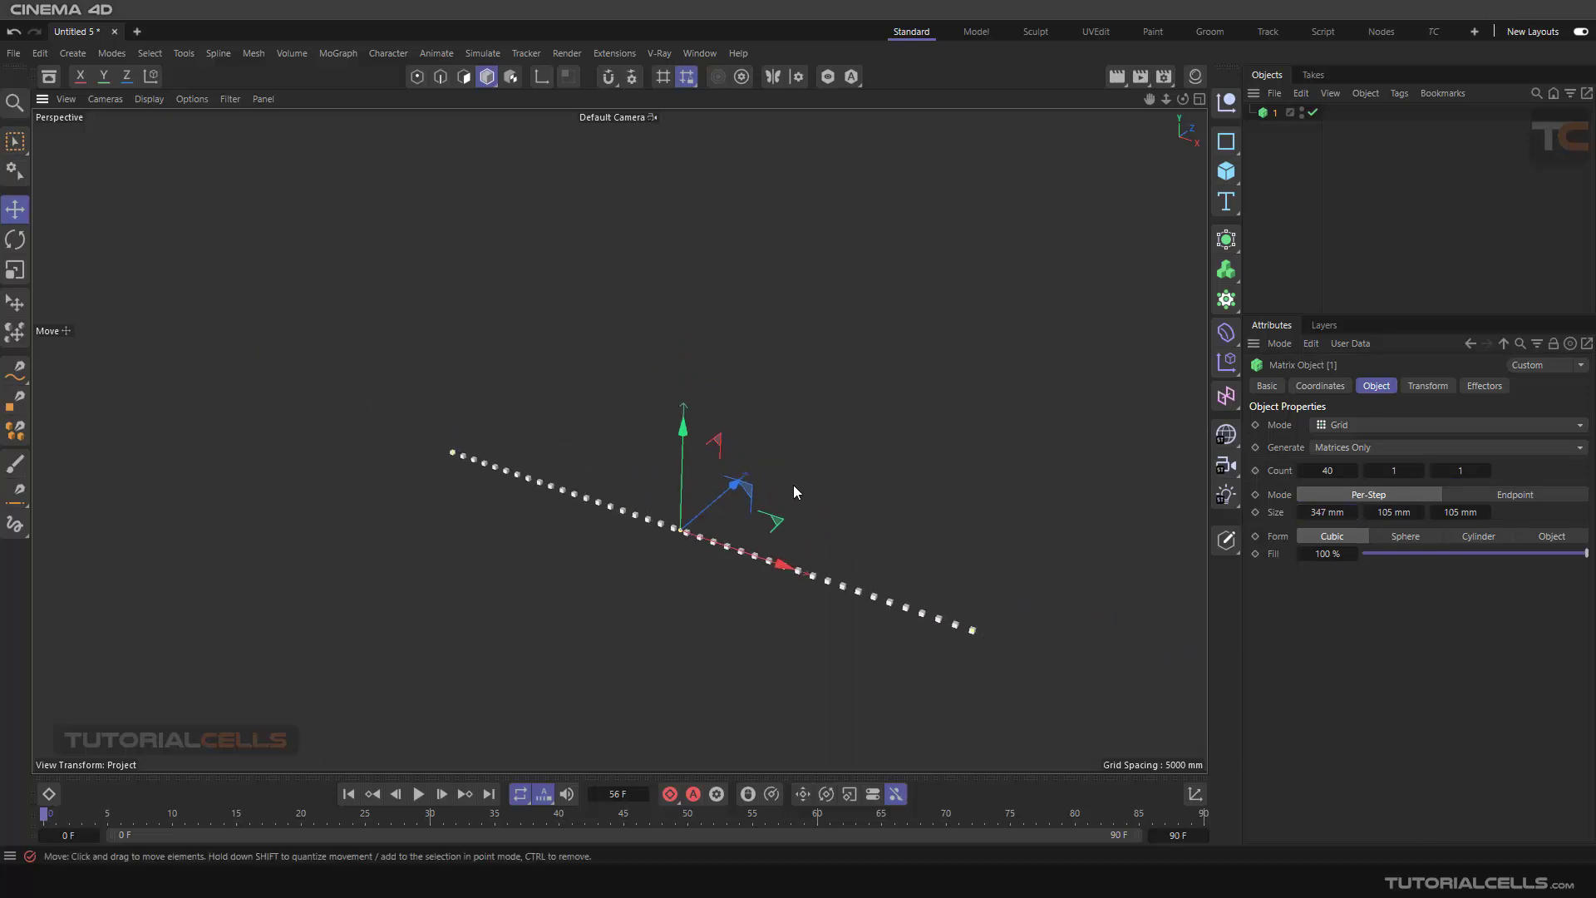
pyautogui.moveTo(800, 467)
pyautogui.keyDown('alt'); pyautogui.mouseDown()
pyautogui.moveTo(701, 442)
pyautogui.moveTo(776, 487)
pyautogui.mouseUp(); pyautogui.keyUp('alt')
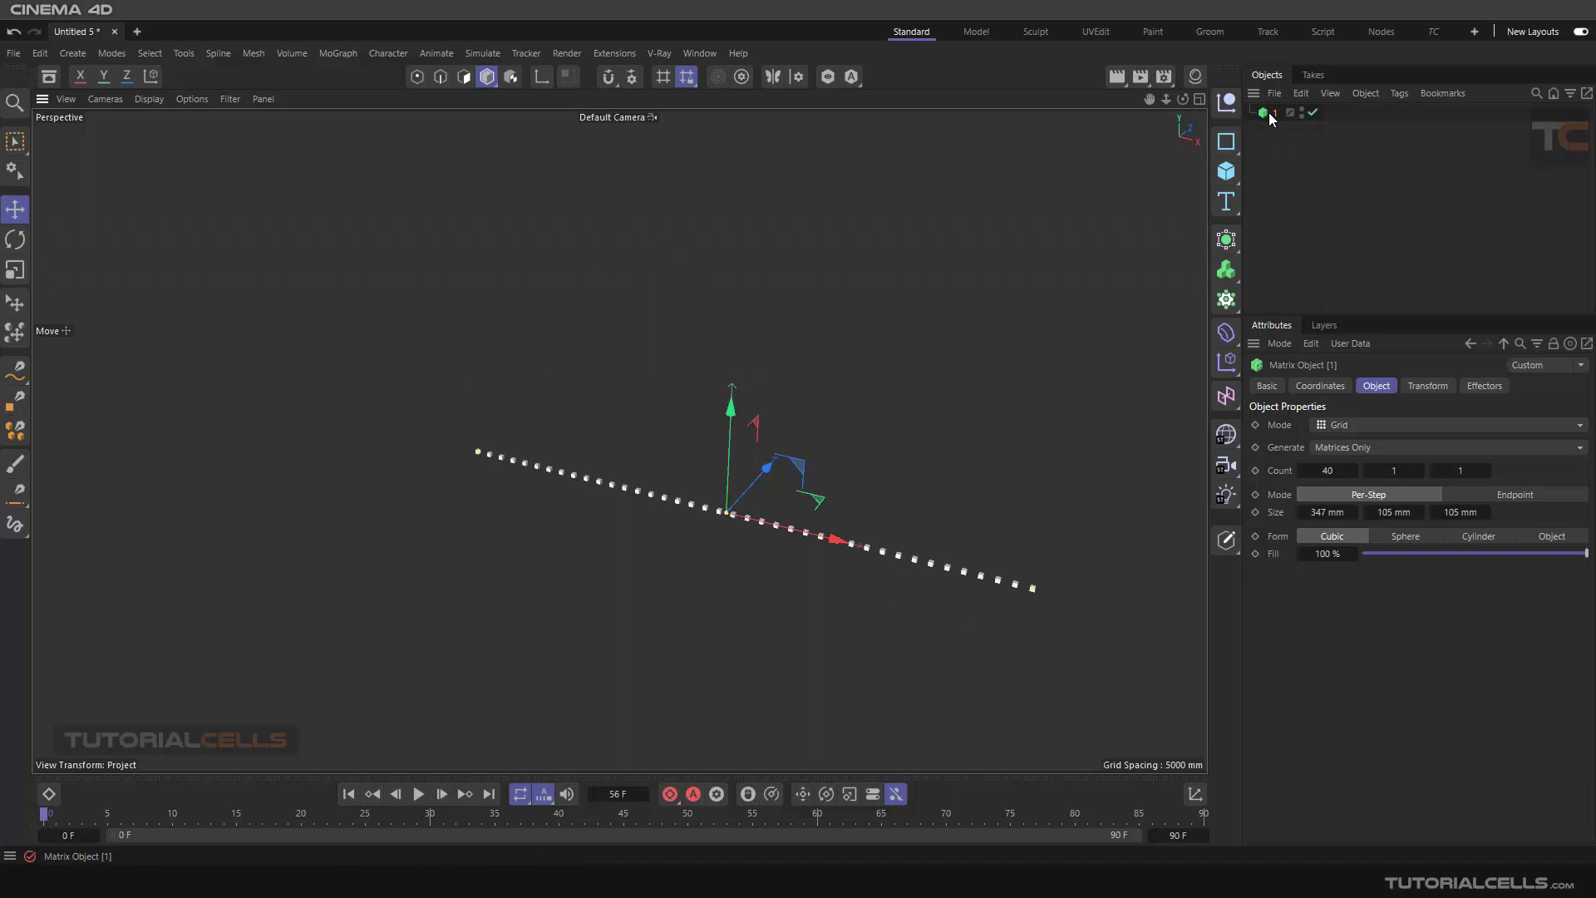
# Duplicate Matrix 1 and rename the copy 2
pyautogui.keyDown('ctrl'); pyautogui.moveTo(1269, 113); pyautogui.dragTo(1274, 126); pyautogui.keyUp('ctrl')
pyautogui.doubleClick(1279, 131)
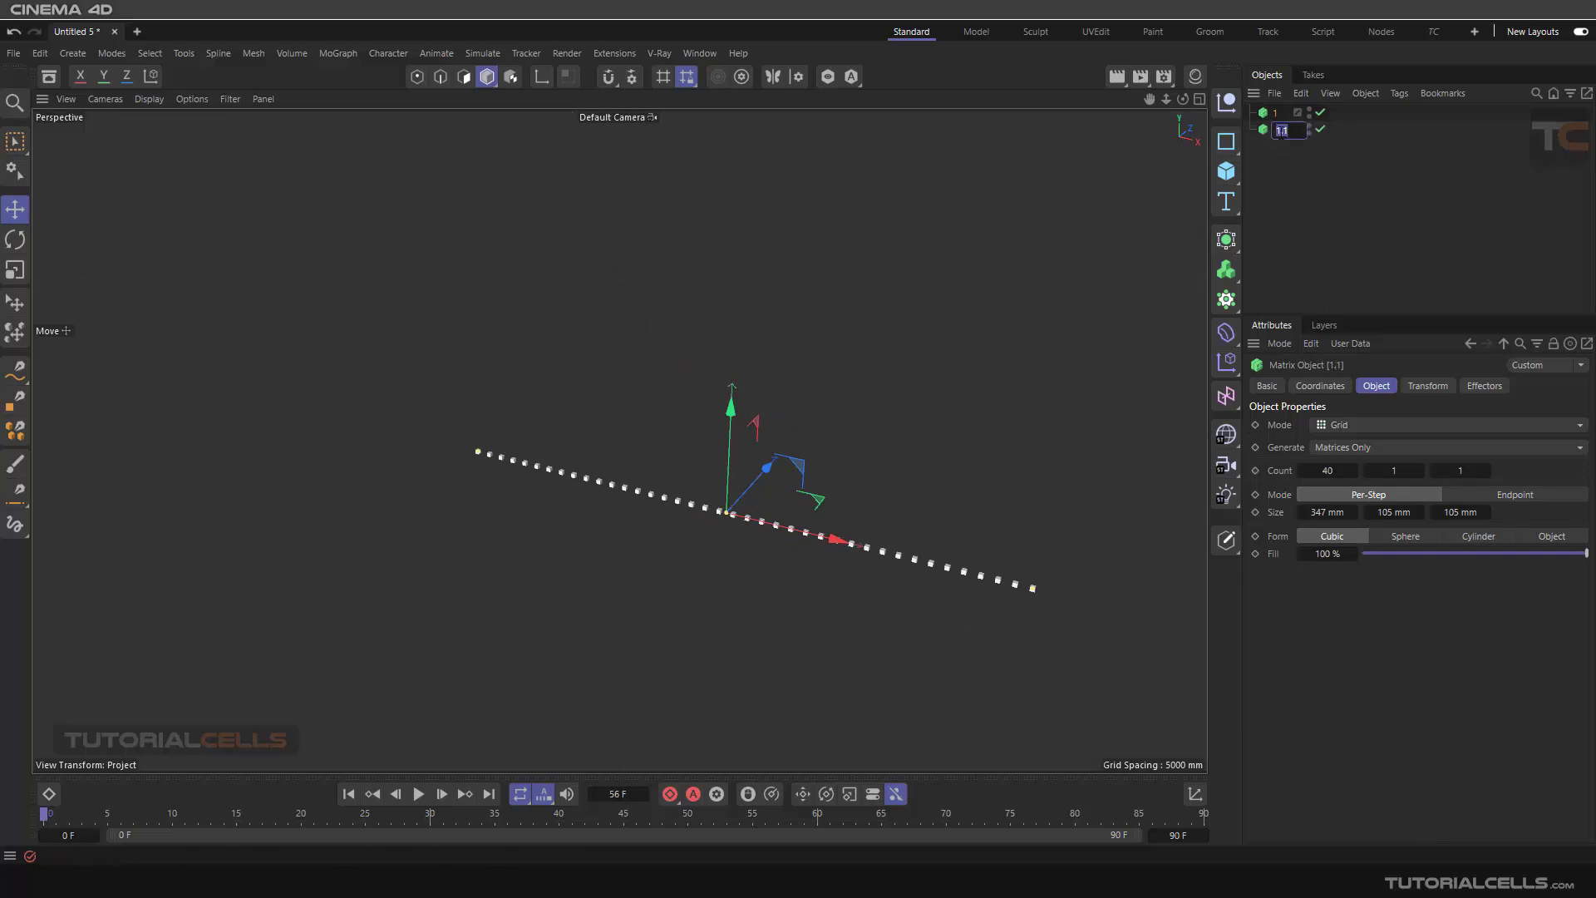
pyautogui.press('Return')
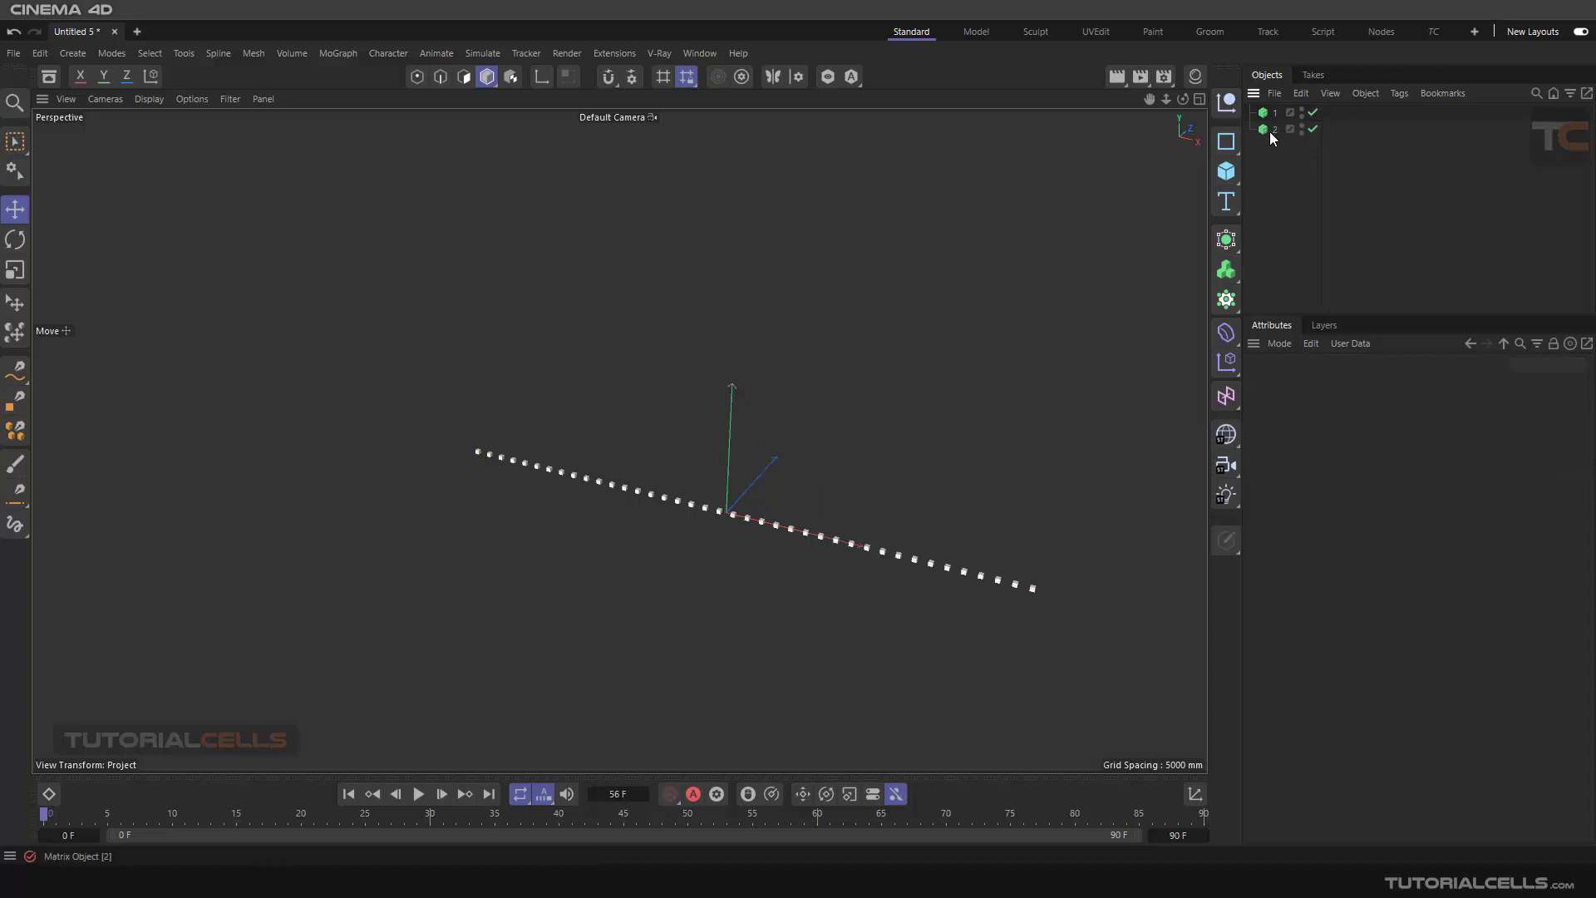
# Move Matrix 2 straight up along the Y axis so its row runs parallel above Matrix 1
pyautogui.moveTo(695, 396); pyautogui.dragTo(494, 291)
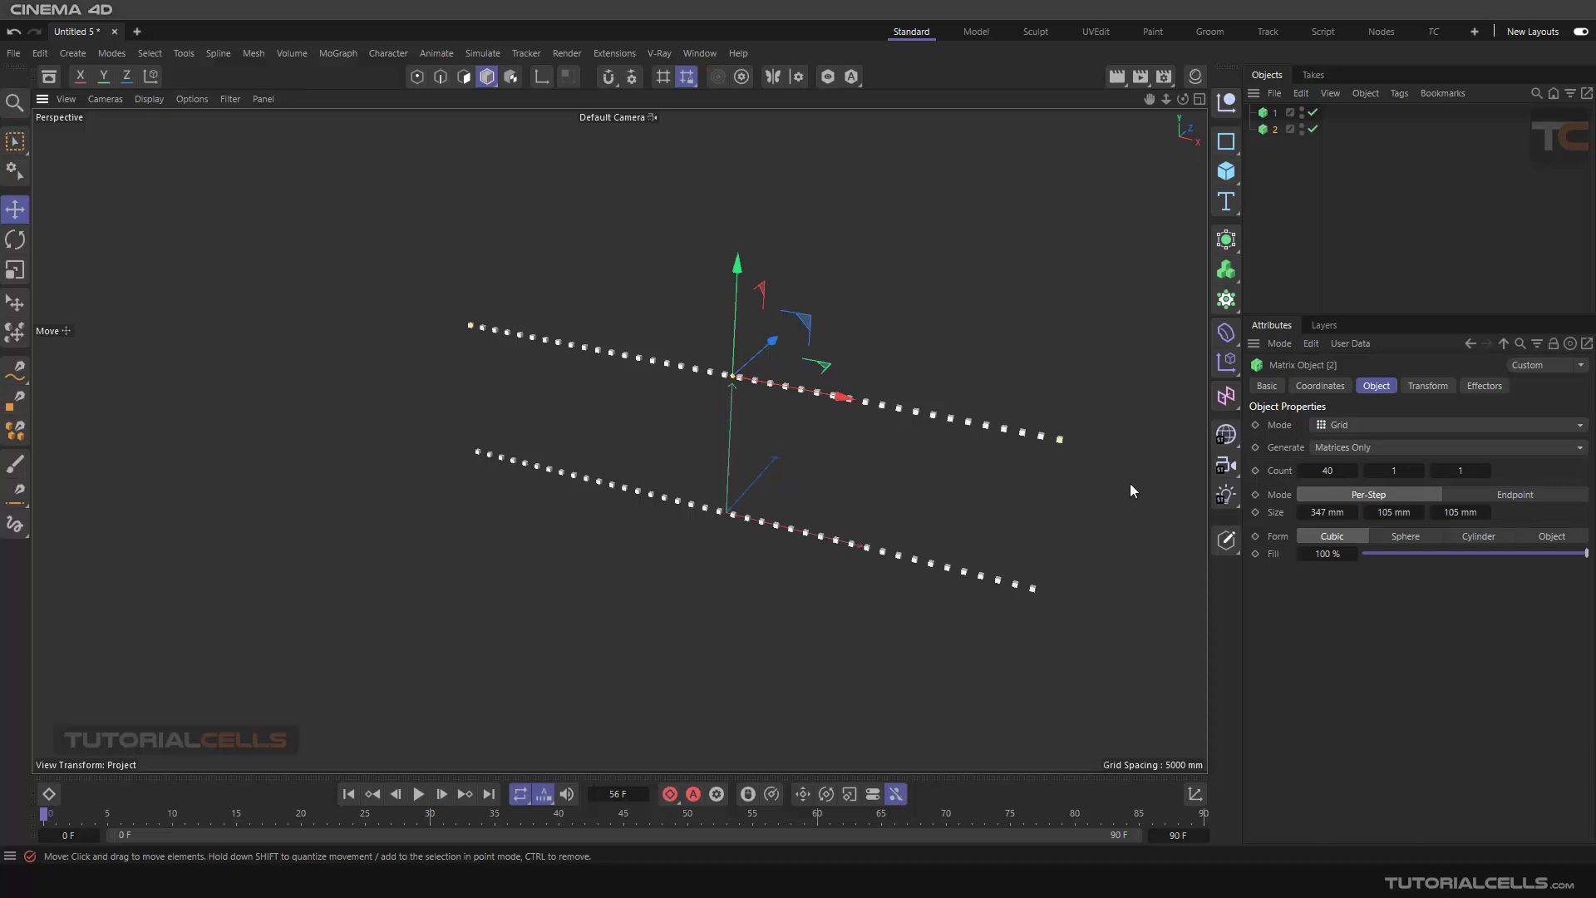
pyautogui.click(1266, 158)
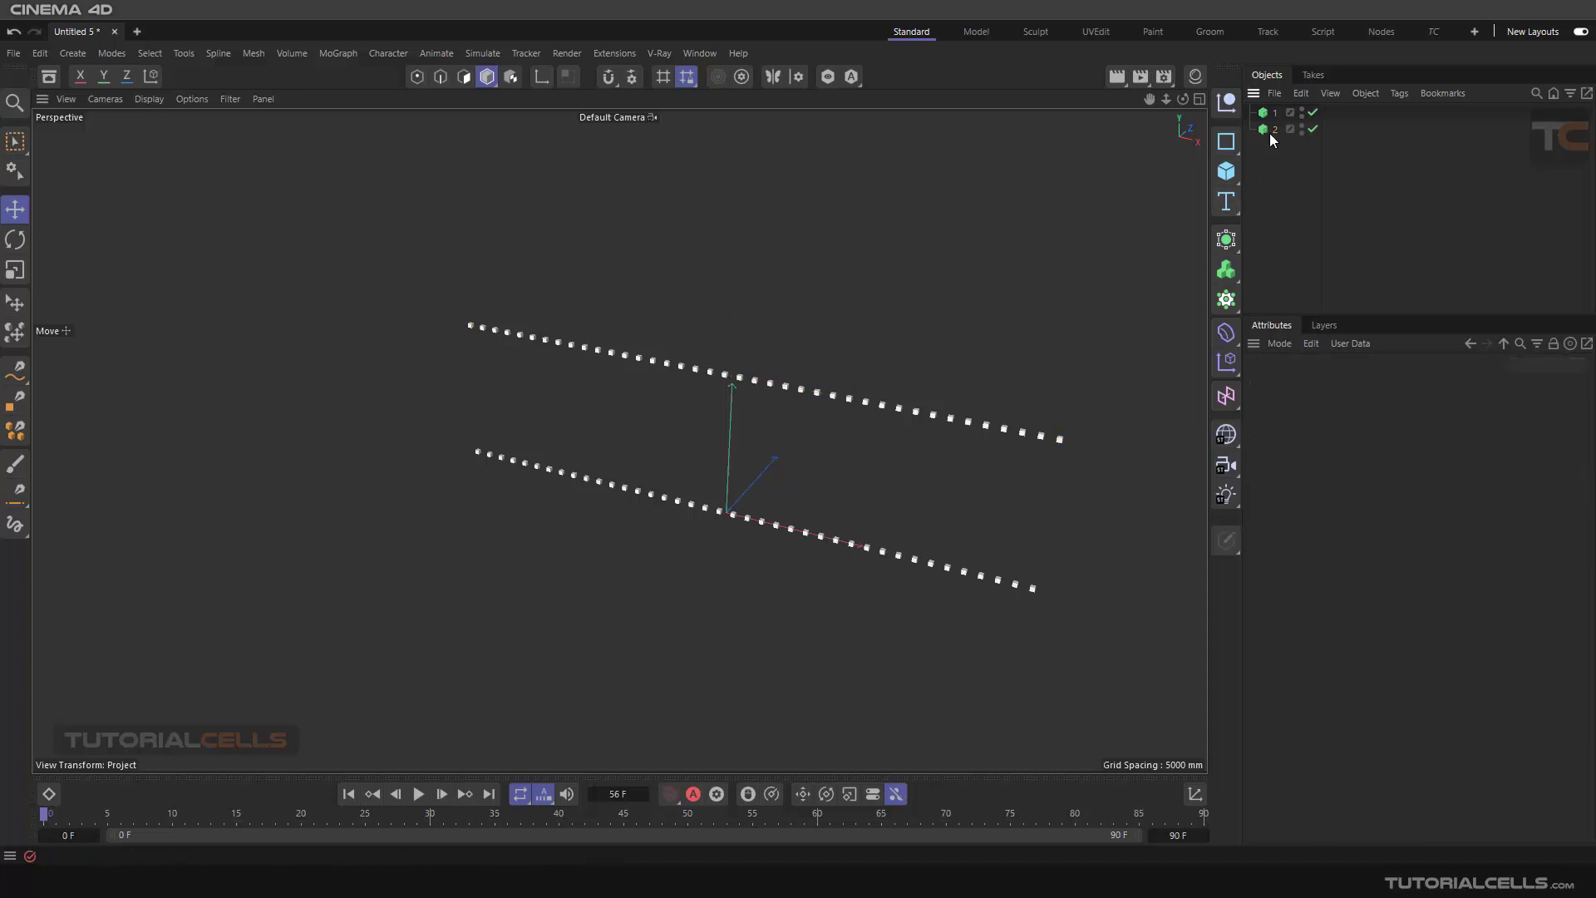
pyautogui.click(1274, 129)
pyautogui.keyDown('alt'); pyautogui.moveTo(917, 373); pyautogui.dragTo(910, 311, button='middle'); pyautogui.keyUp('alt')
pyautogui.click(1270, 172)
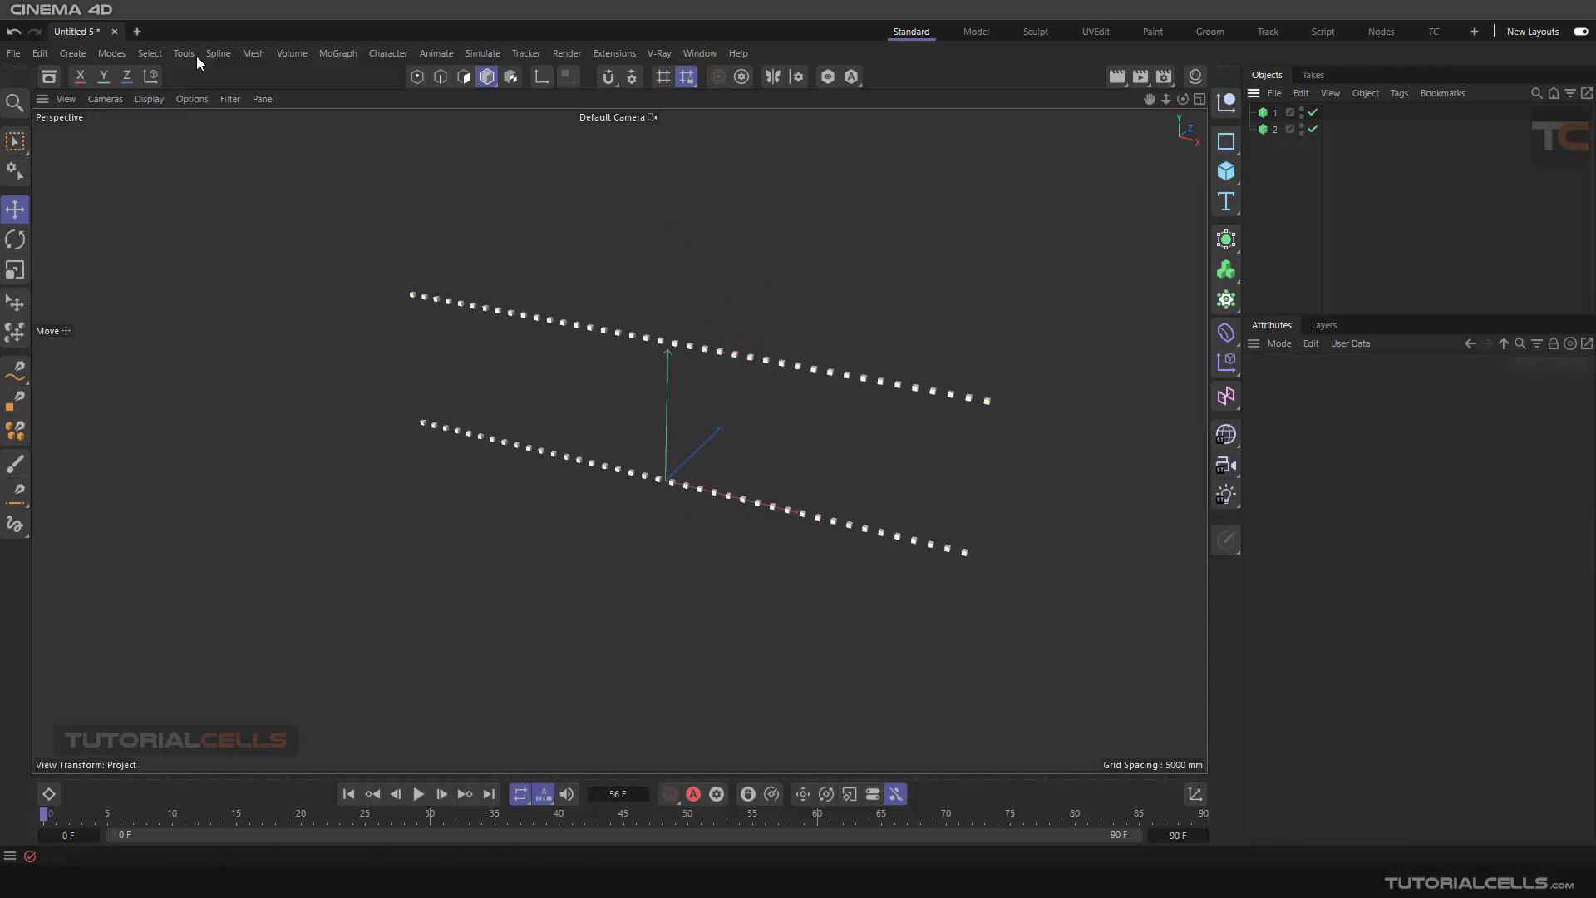
# Add two Tracer objects and rename them 1 and 2
pyautogui.click(332, 53)
pyautogui.click(374, 219)
pyautogui.click(337, 53)
pyautogui.click(356, 218)
pyautogui.doubleClick(1287, 130)
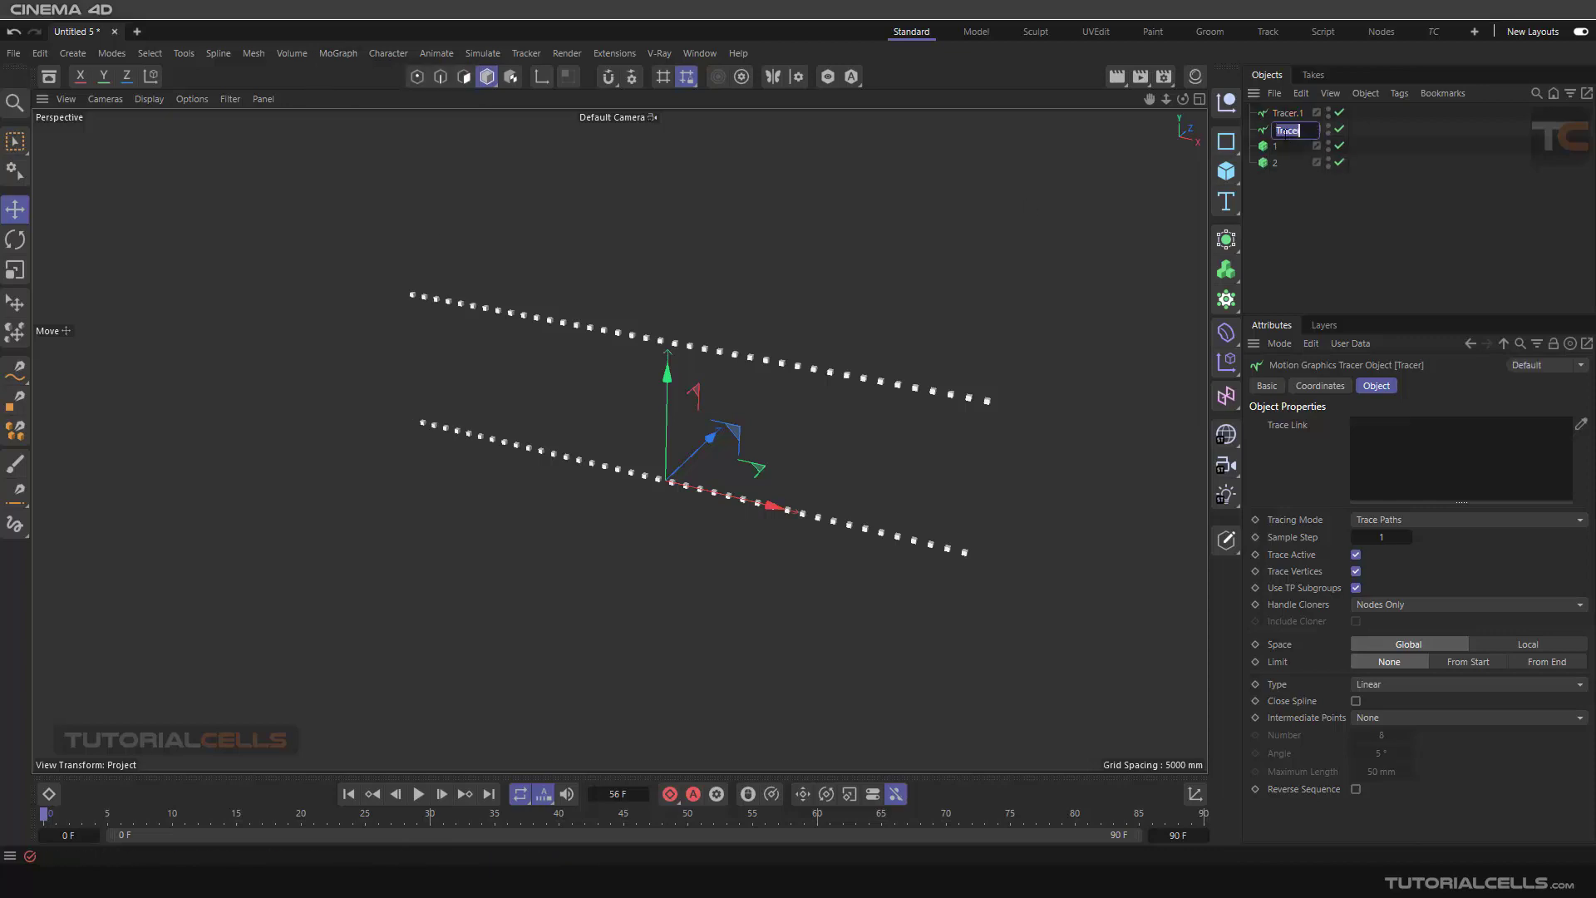
pyautogui.write('1')
pyautogui.doubleClick(1284, 117)
pyautogui.write('2')
pyautogui.click(1279, 193)
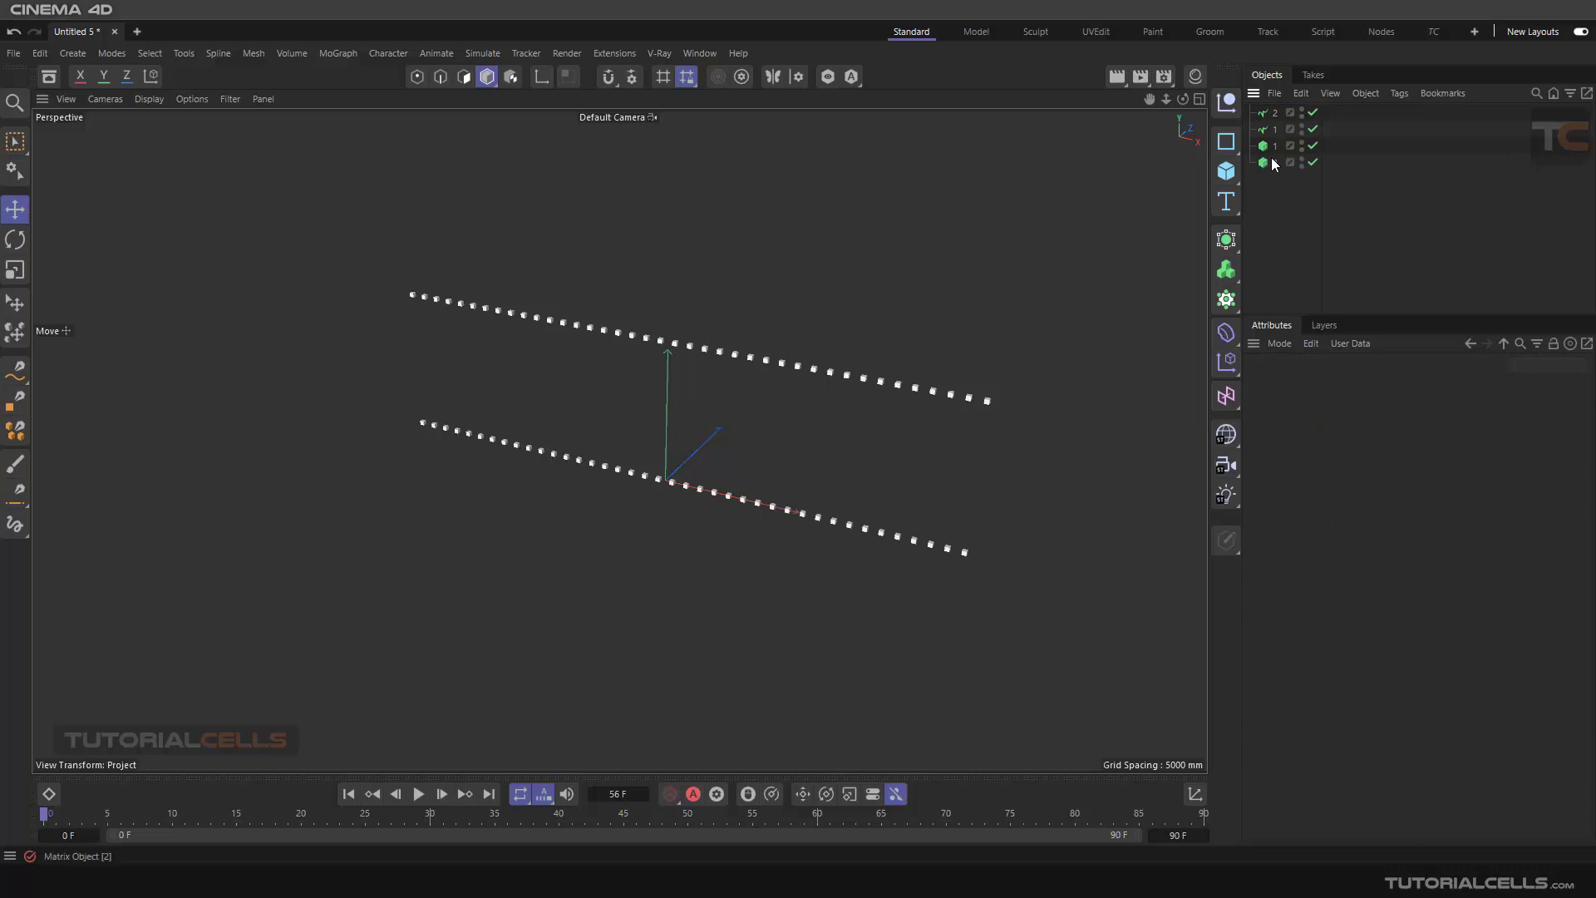
# Set Matrix 1 as the only trace link of Tracer 1 and change its tracing mode to Connect All Objects
pyautogui.click(1274, 160)
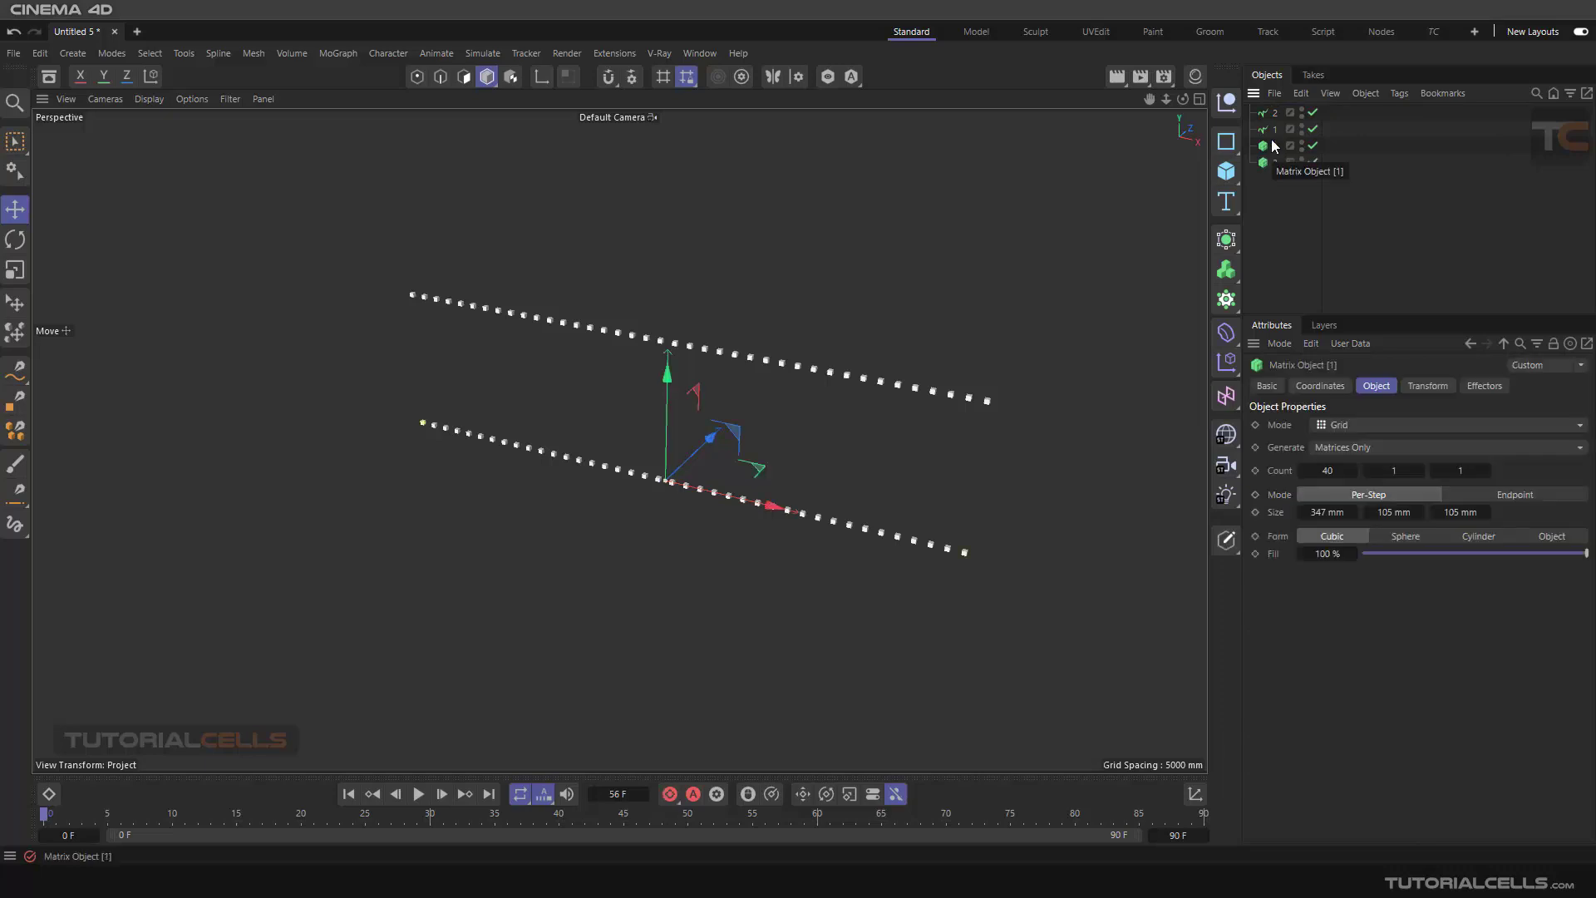
pyautogui.click(1274, 129)
pyautogui.moveTo(1272, 146); pyautogui.dragTo(1380, 428)
pyautogui.scroll(5, 577, 466)
pyautogui.scroll(-2, 587, 465)
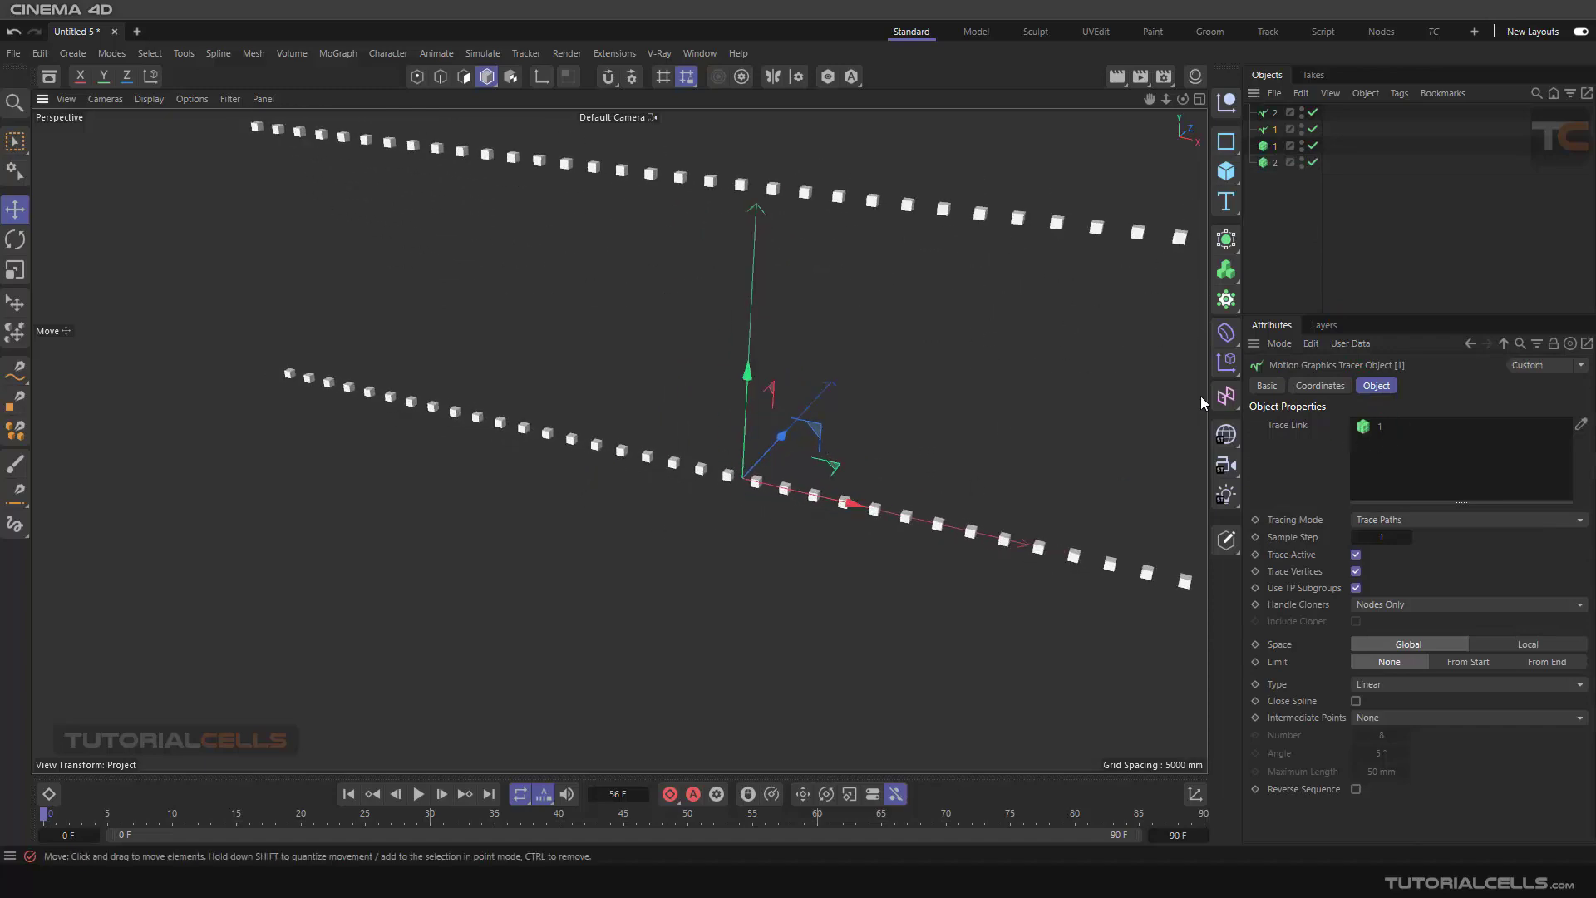
pyautogui.click(1383, 516)
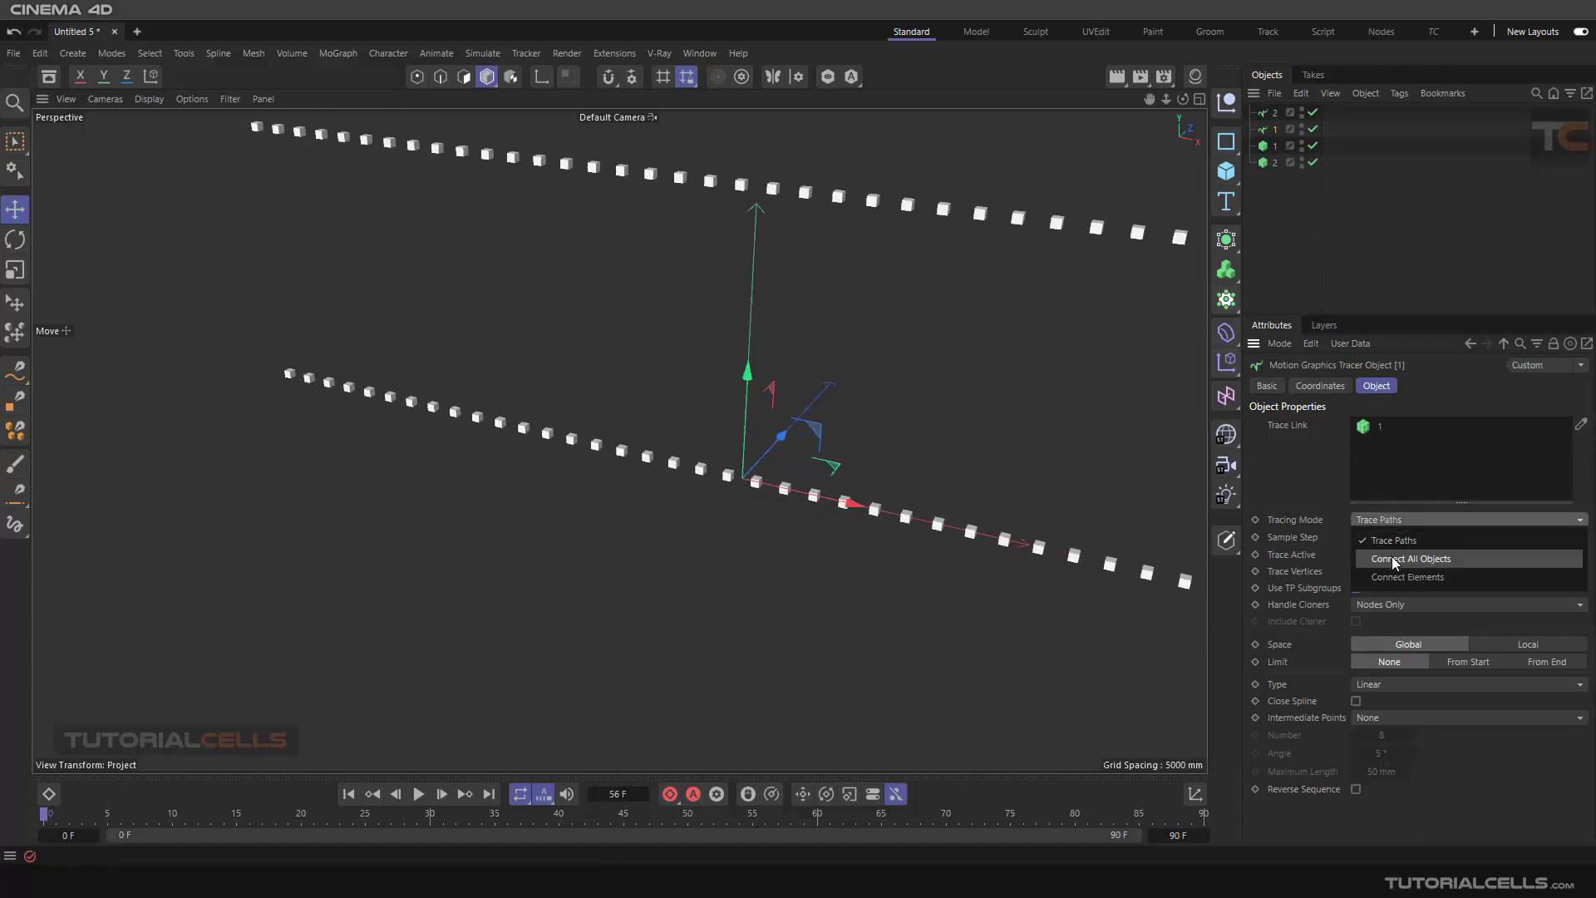
pyautogui.click(1381, 557)
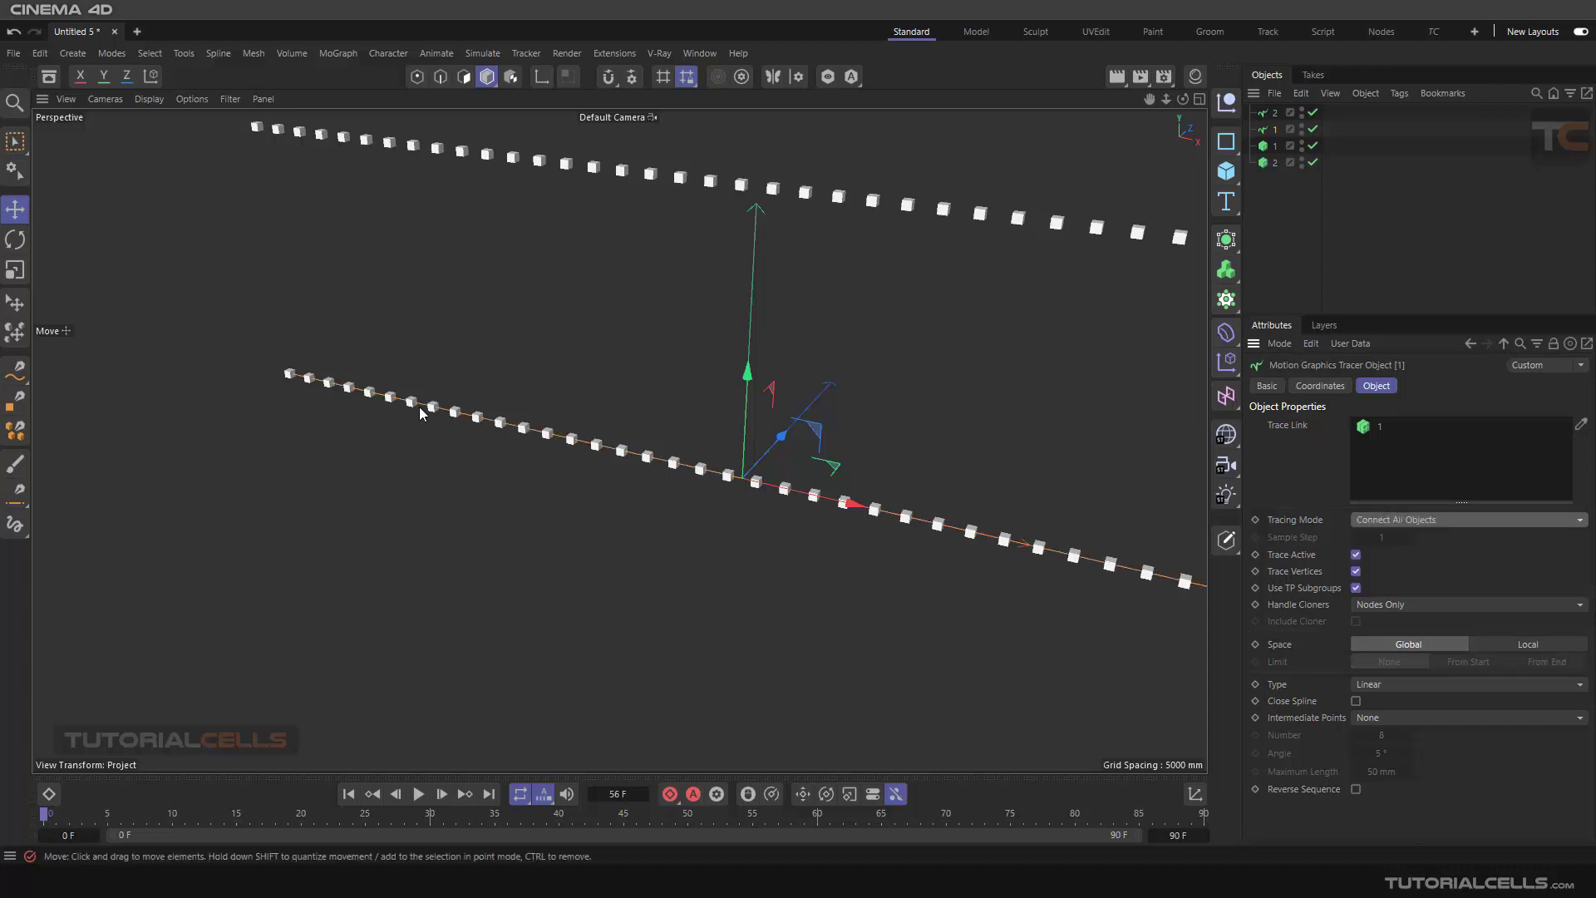
pyautogui.scroll(-3, 938, 513)
pyautogui.keyDown('alt'); pyautogui.moveTo(933, 485); pyautogui.dragTo(729, 477, button='middle'); pyautogui.keyUp('alt')
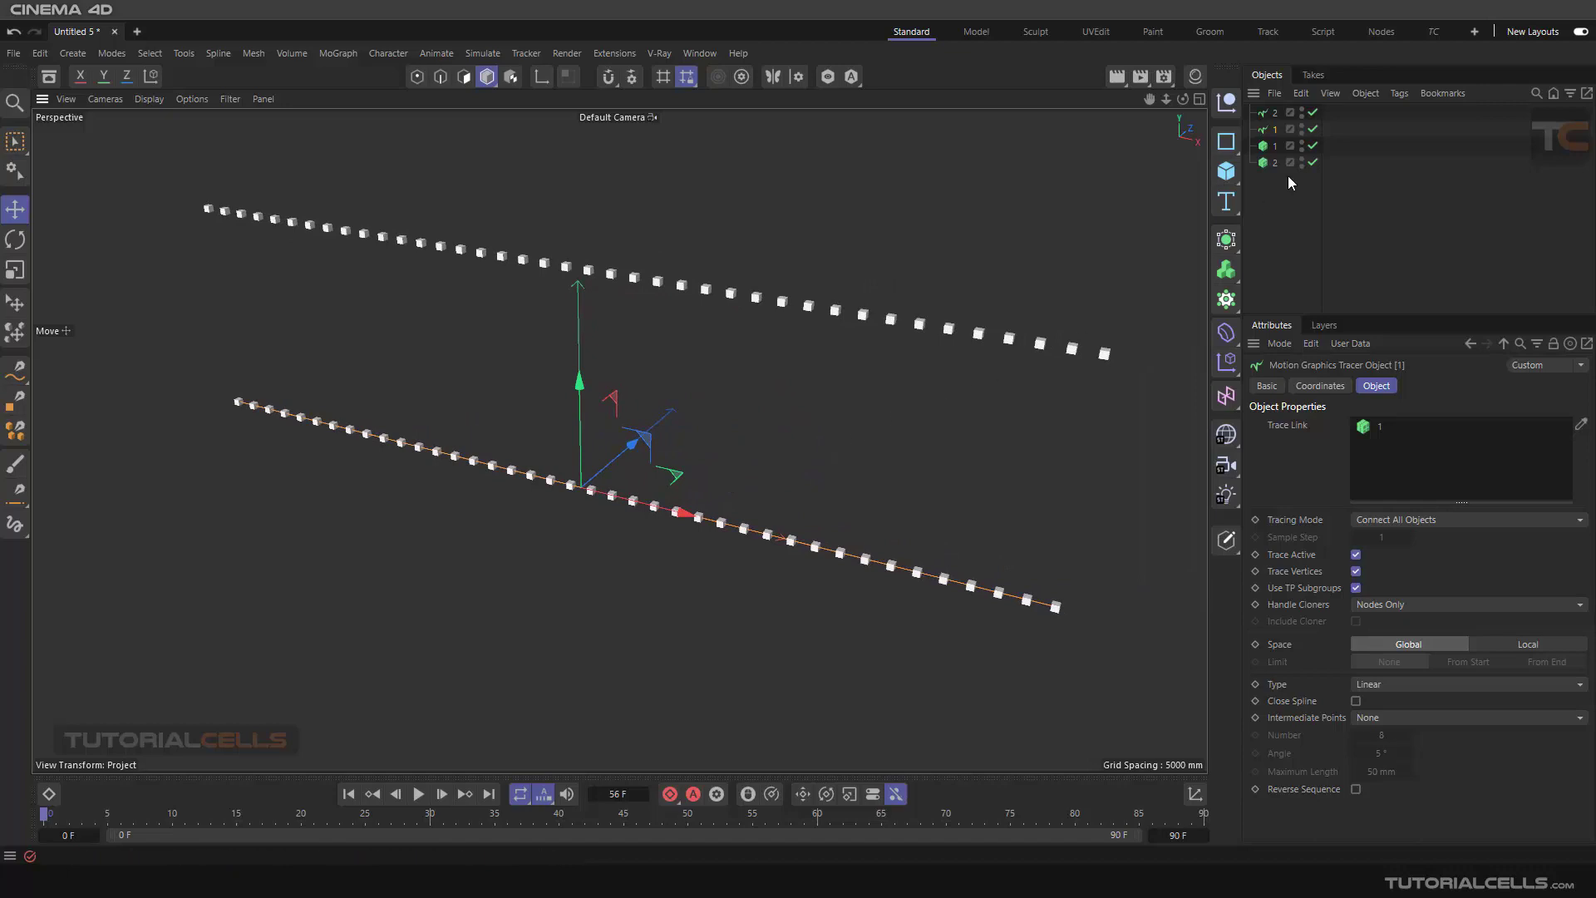
# Set Matrix 2 as the only trace link of Tracer 2 and change its tracing mode to Connect All Objects
pyautogui.click(1274, 112)
pyautogui.moveTo(1267, 165)
pyautogui.mouseDown()
pyautogui.moveTo(1397, 449)
pyautogui.moveTo(1274, 168)
pyautogui.mouseUp()
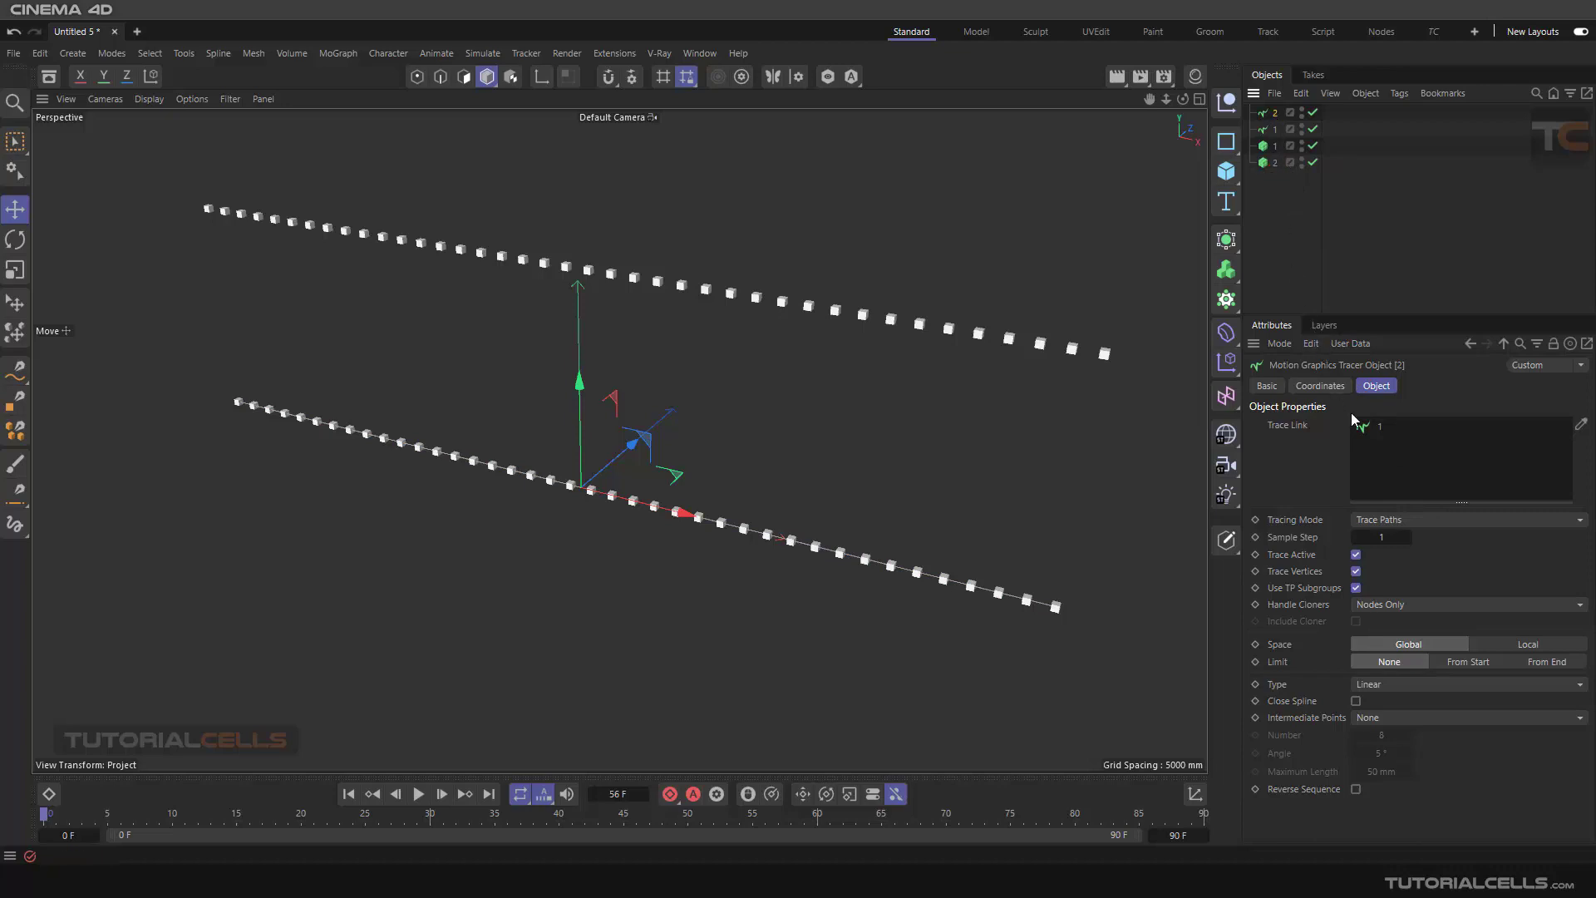
pyautogui.click(1369, 426)
pyautogui.press('Delete')
pyautogui.moveTo(1264, 161); pyautogui.dragTo(1359, 426)
pyautogui.click(1391, 519)
pyautogui.click(1406, 560)
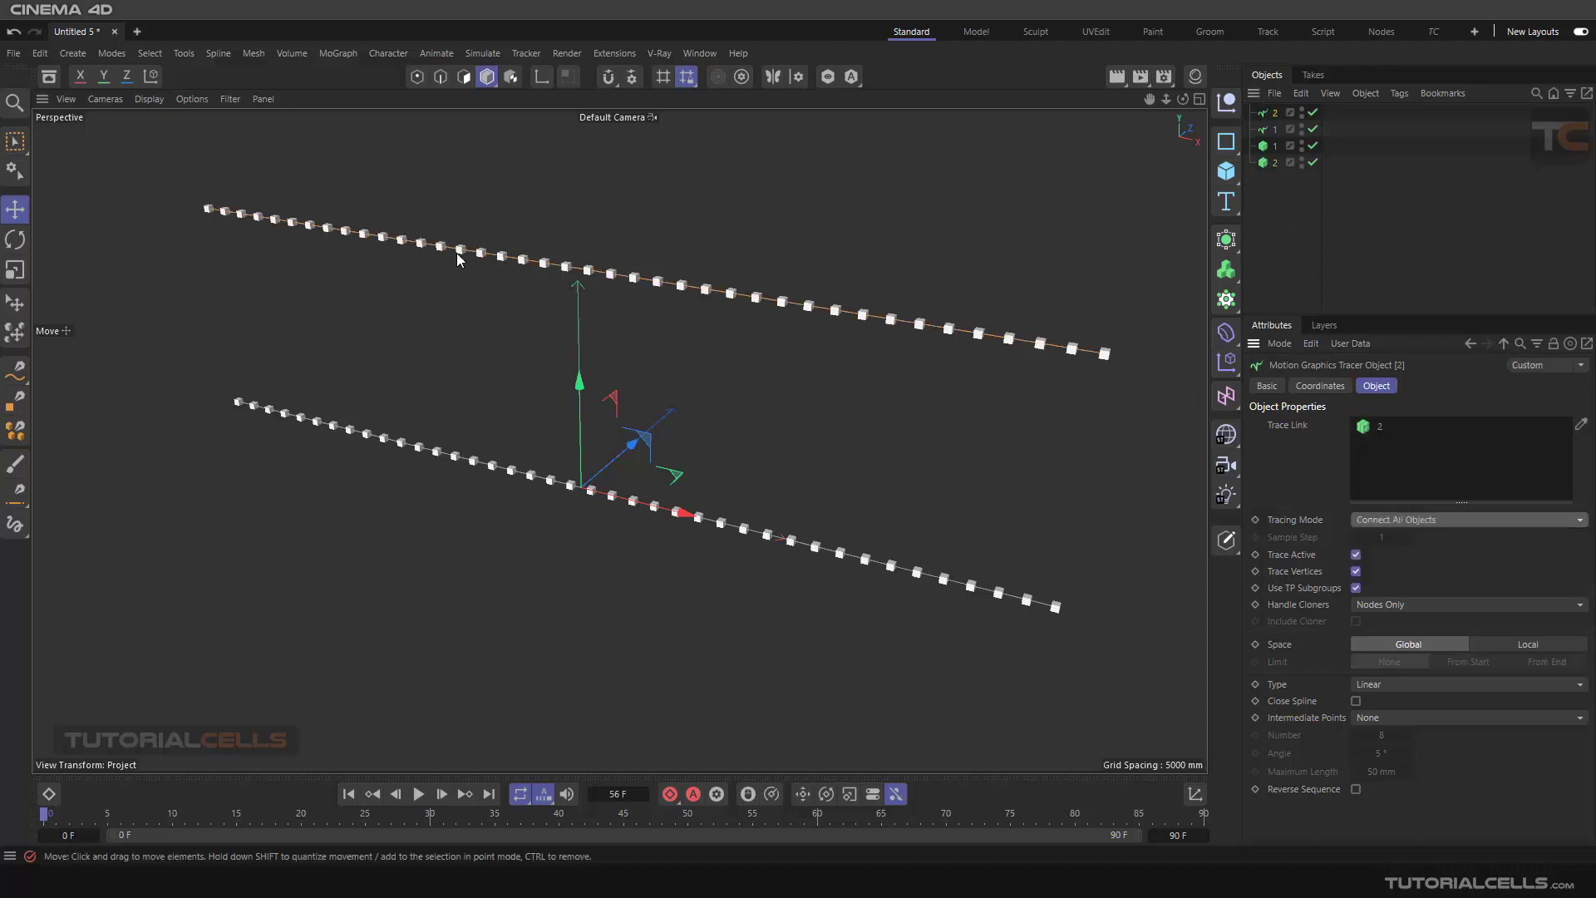
# Add a Loft generator and make both tracers its children to span a surface between the two rows
pyautogui.scroll(-3, 456, 252)
pyautogui.keyDown('ctrl'); pyautogui.click(1268, 129); pyautogui.keyUp('ctrl')
pyautogui.click(1223, 249)
pyautogui.click(1285, 331)
pyautogui.click(1274, 148)
pyautogui.keyDown('ctrl'); pyautogui.click(1273, 132); pyautogui.keyUp('ctrl')
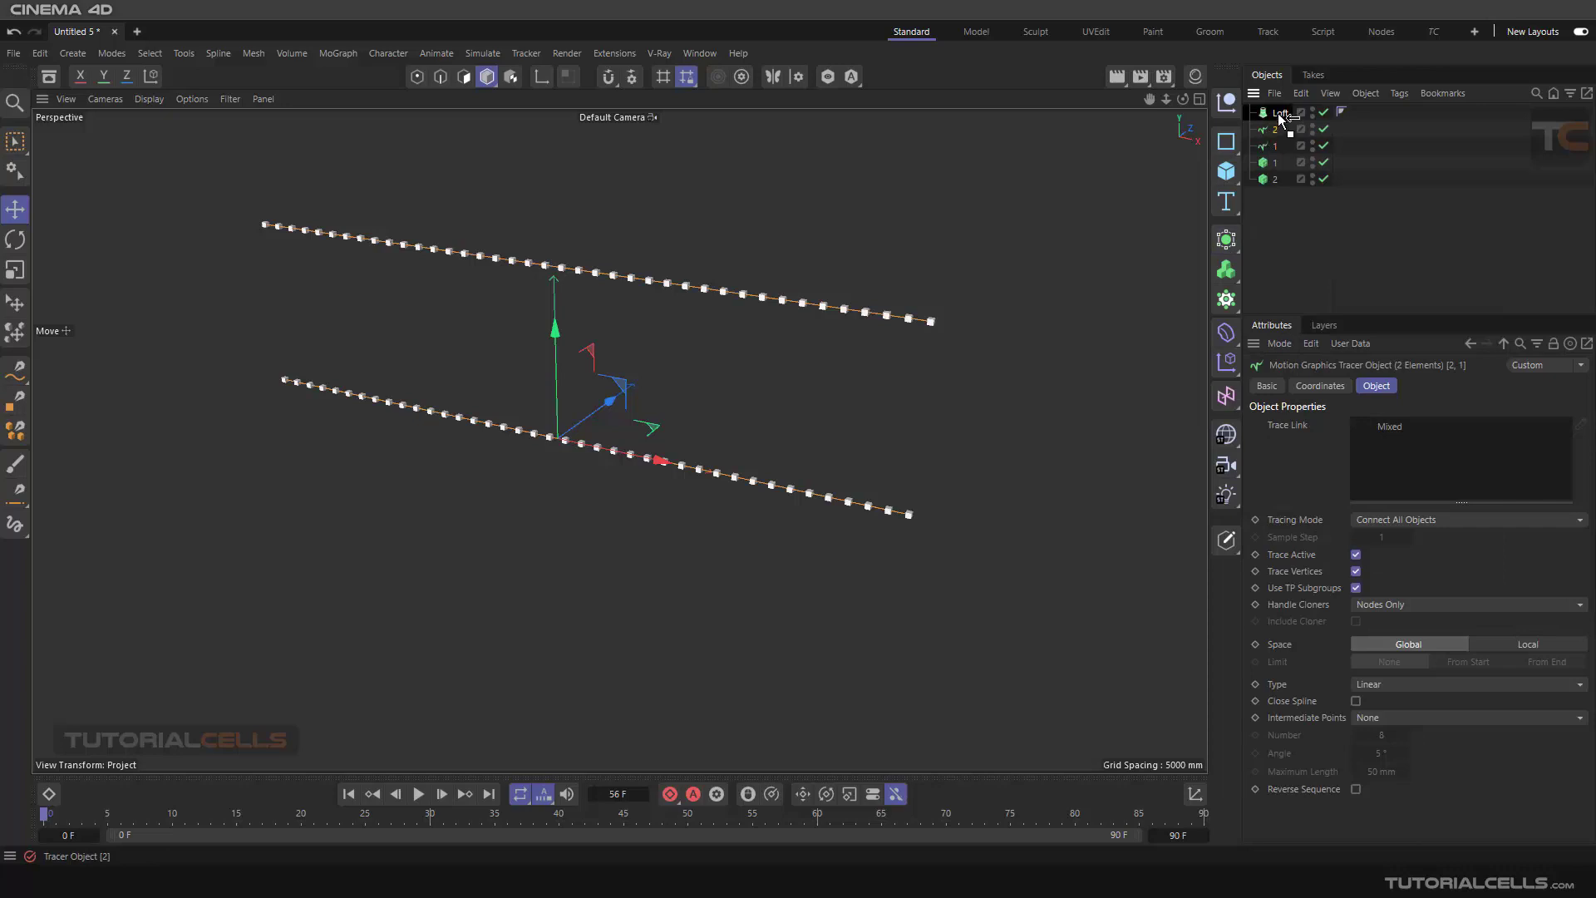
pyautogui.moveTo(1279, 113); pyautogui.dragTo(1278, 113)
pyautogui.keyDown('alt'); pyautogui.moveTo(582, 308); pyautogui.dragTo(897, 303); pyautogui.keyUp('alt')
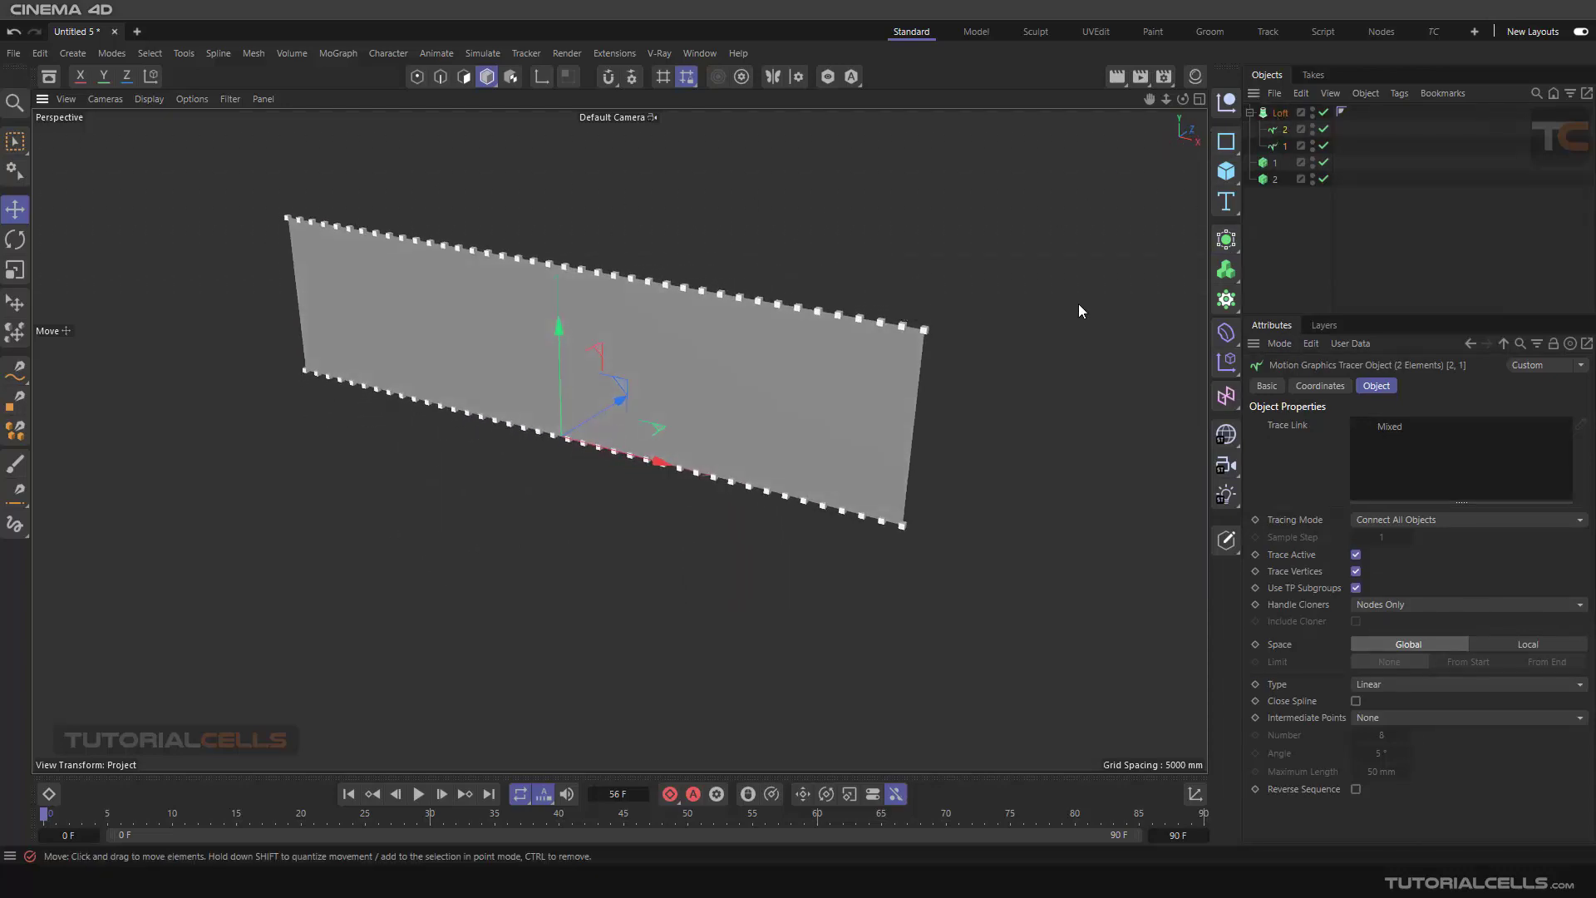
# Set both Matrix objects to an X count of 30 and switch their size mode to Endpoint
pyautogui.click(1276, 163)
pyautogui.keyDown('shift'); pyautogui.click(1275, 179); pyautogui.keyUp('shift')
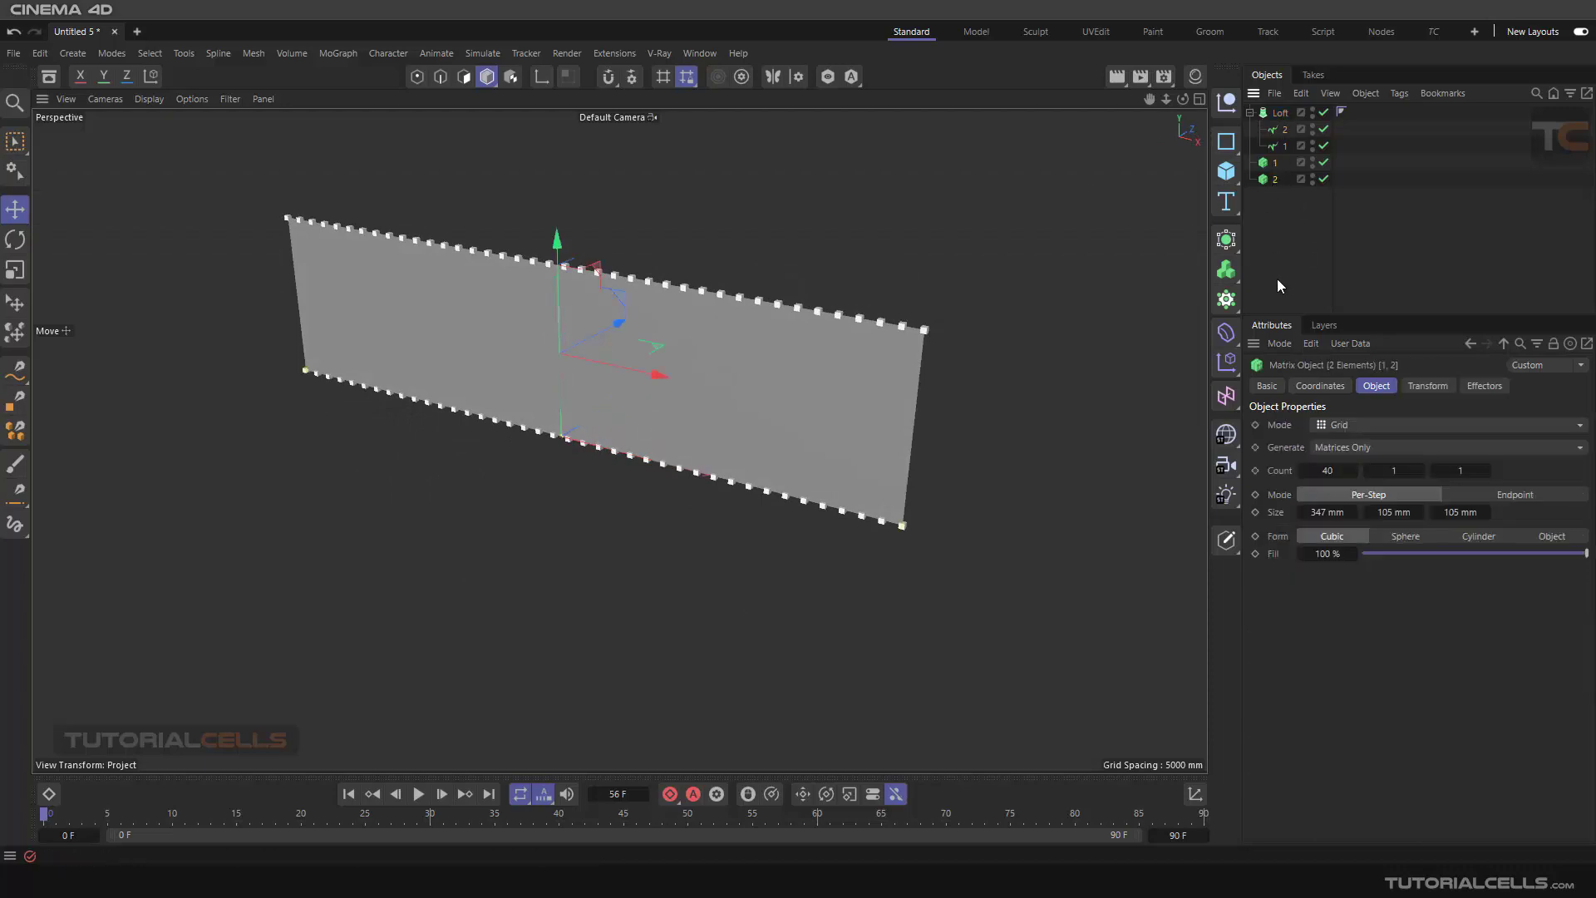
pyautogui.moveTo(1328, 465); pyautogui.dragTo(1320, 470)
pyautogui.click(1484, 495)
pyautogui.scroll(-2, 774, 350)
pyautogui.keyDown('alt'); pyautogui.moveTo(777, 352); pyautogui.dragTo(763, 396, button='middle'); pyautogui.keyUp('alt')
pyautogui.keyDown('alt'); pyautogui.moveTo(763, 396); pyautogui.dragTo(758, 378); pyautogui.keyUp('alt')
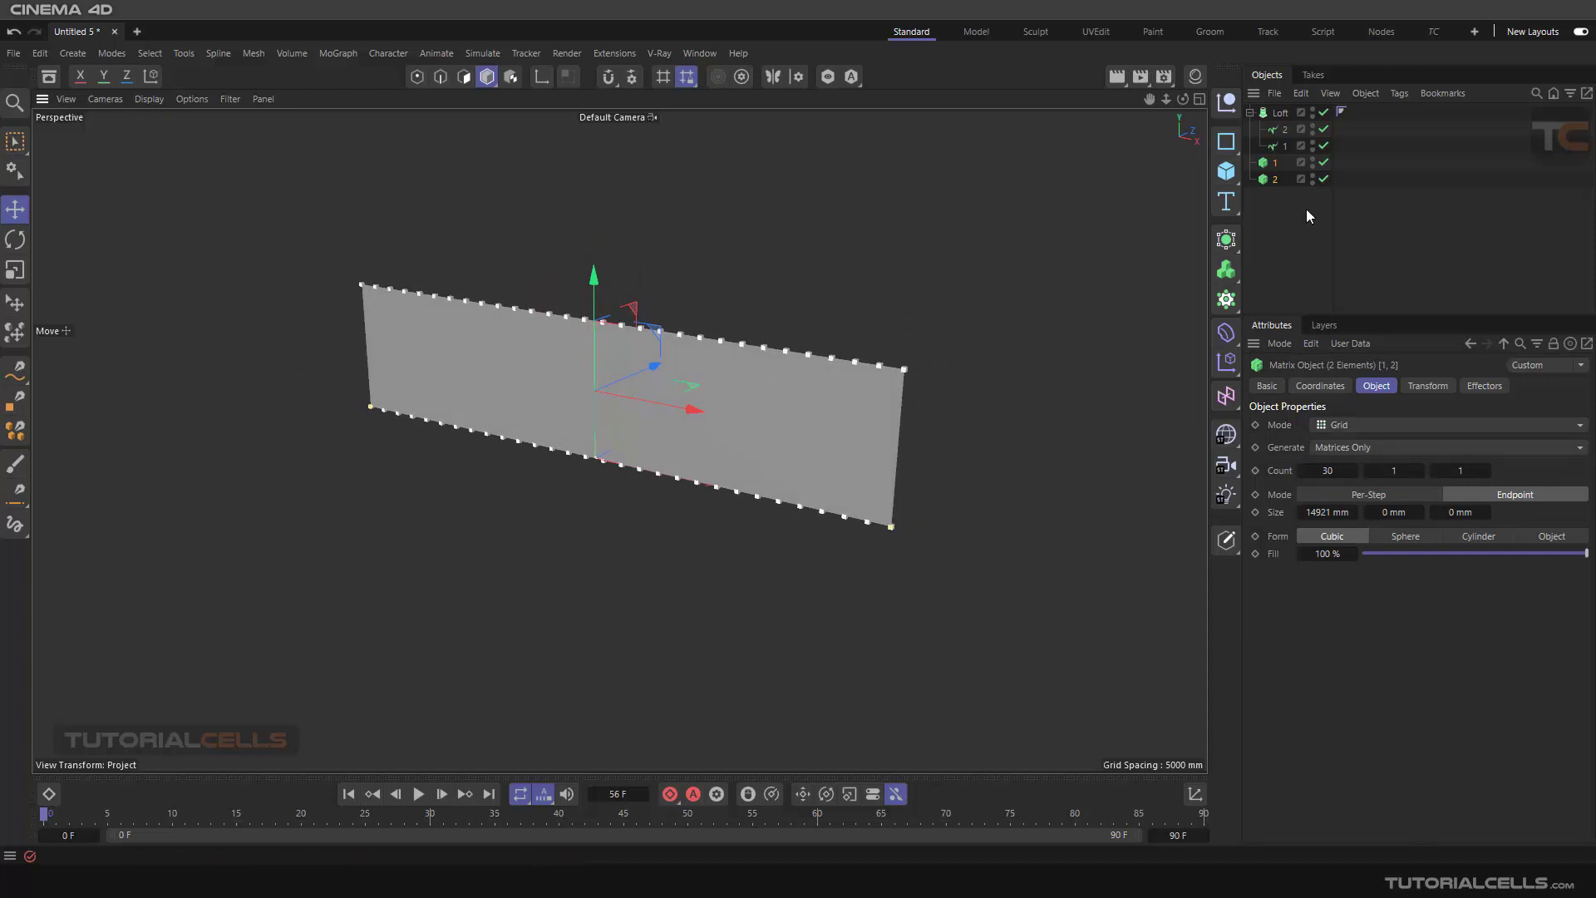
# Add a Formula effector to Matrix 2, the upper row of points
pyautogui.click(1271, 180)
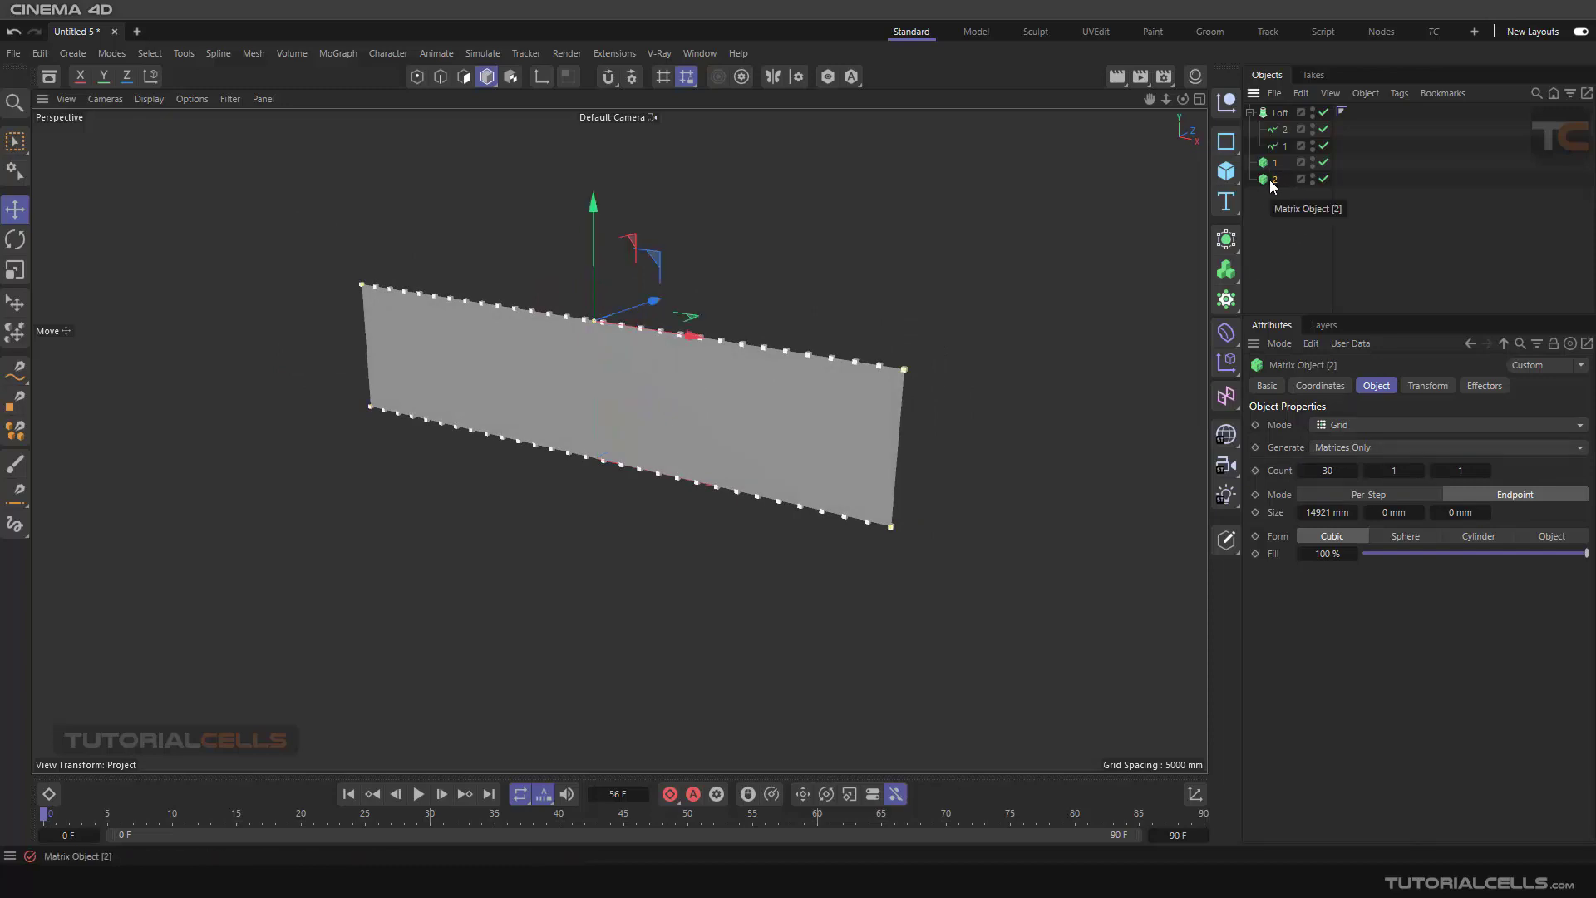
pyautogui.click(1486, 388)
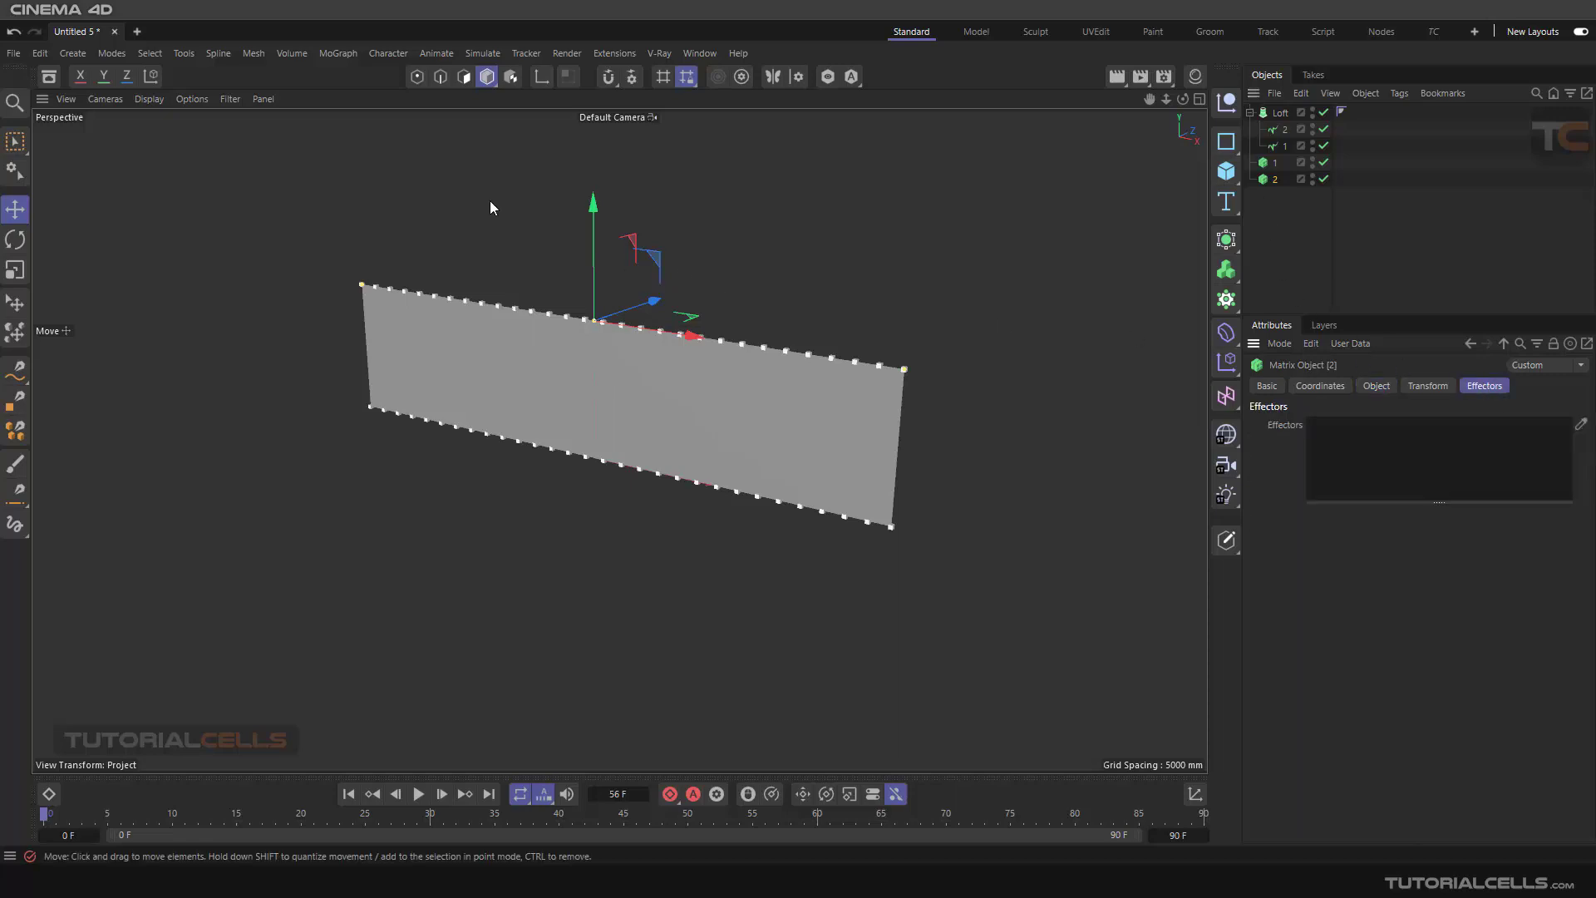
pyautogui.click(341, 55)
pyautogui.moveTo(355, 86)
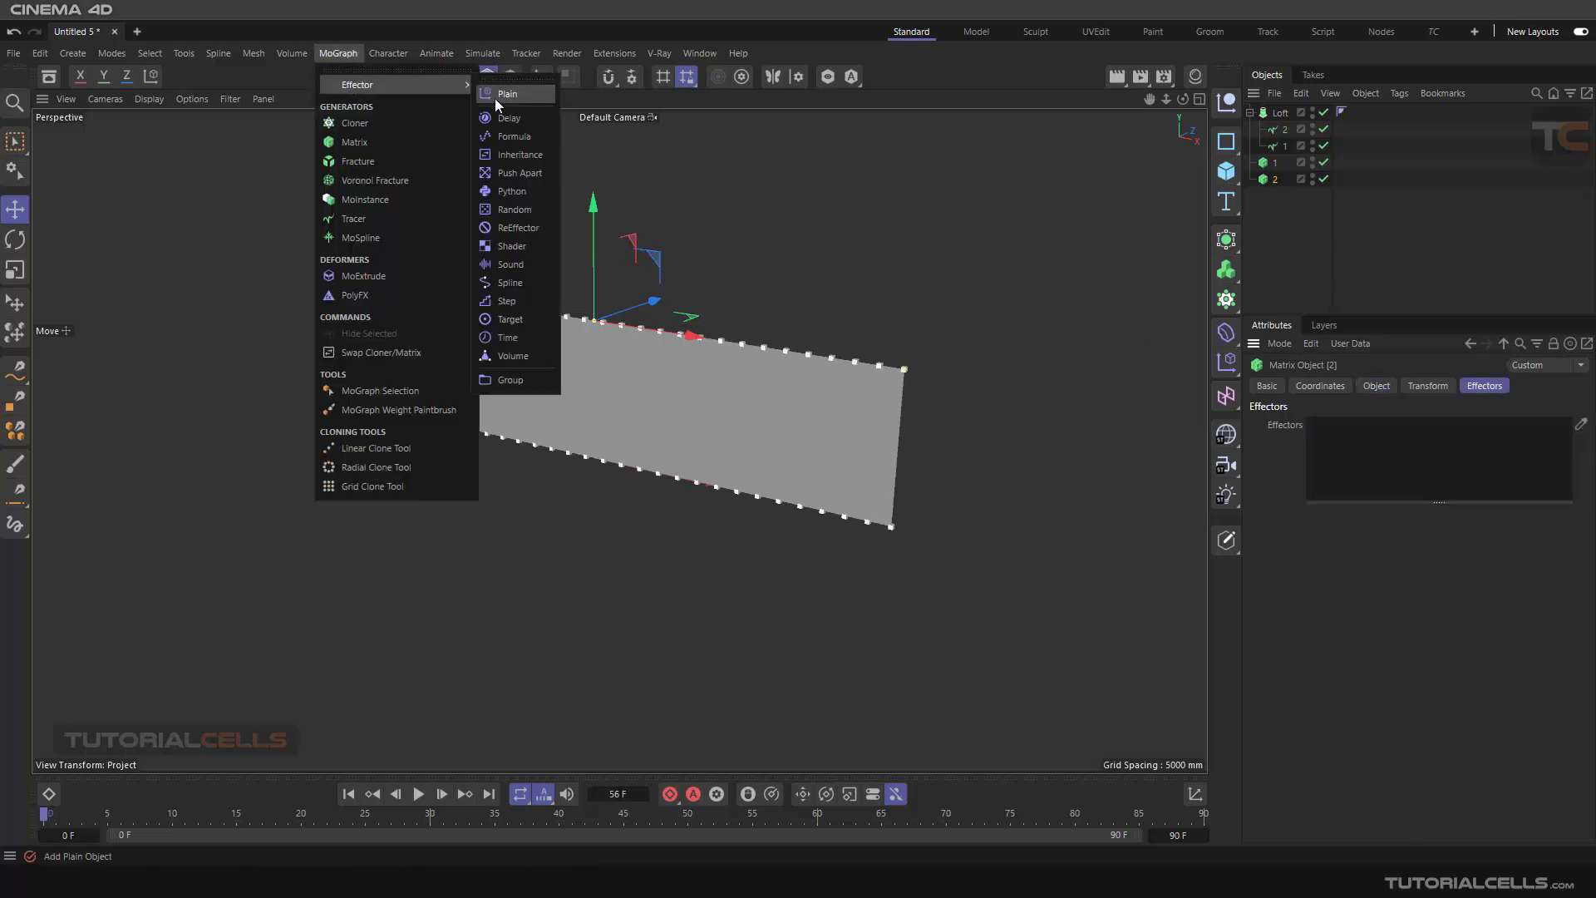
pyautogui.click(517, 134)
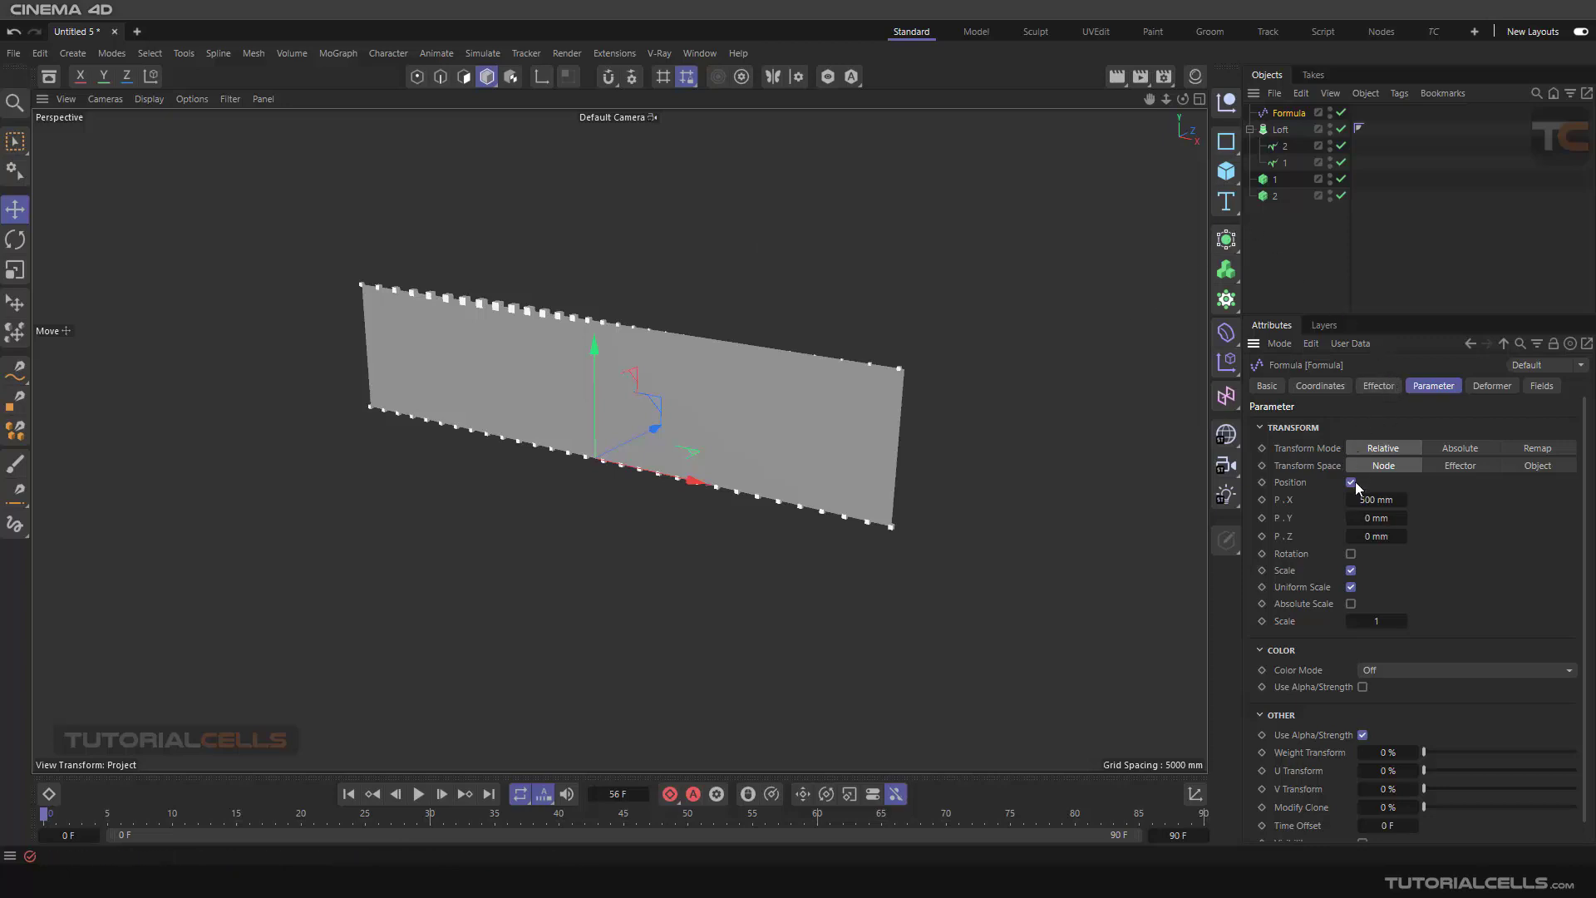
# Turn off the Formula effector's scale influence and set its position offset to 0 mm in X and 1000 mm in Y
pyautogui.click(1351, 570)
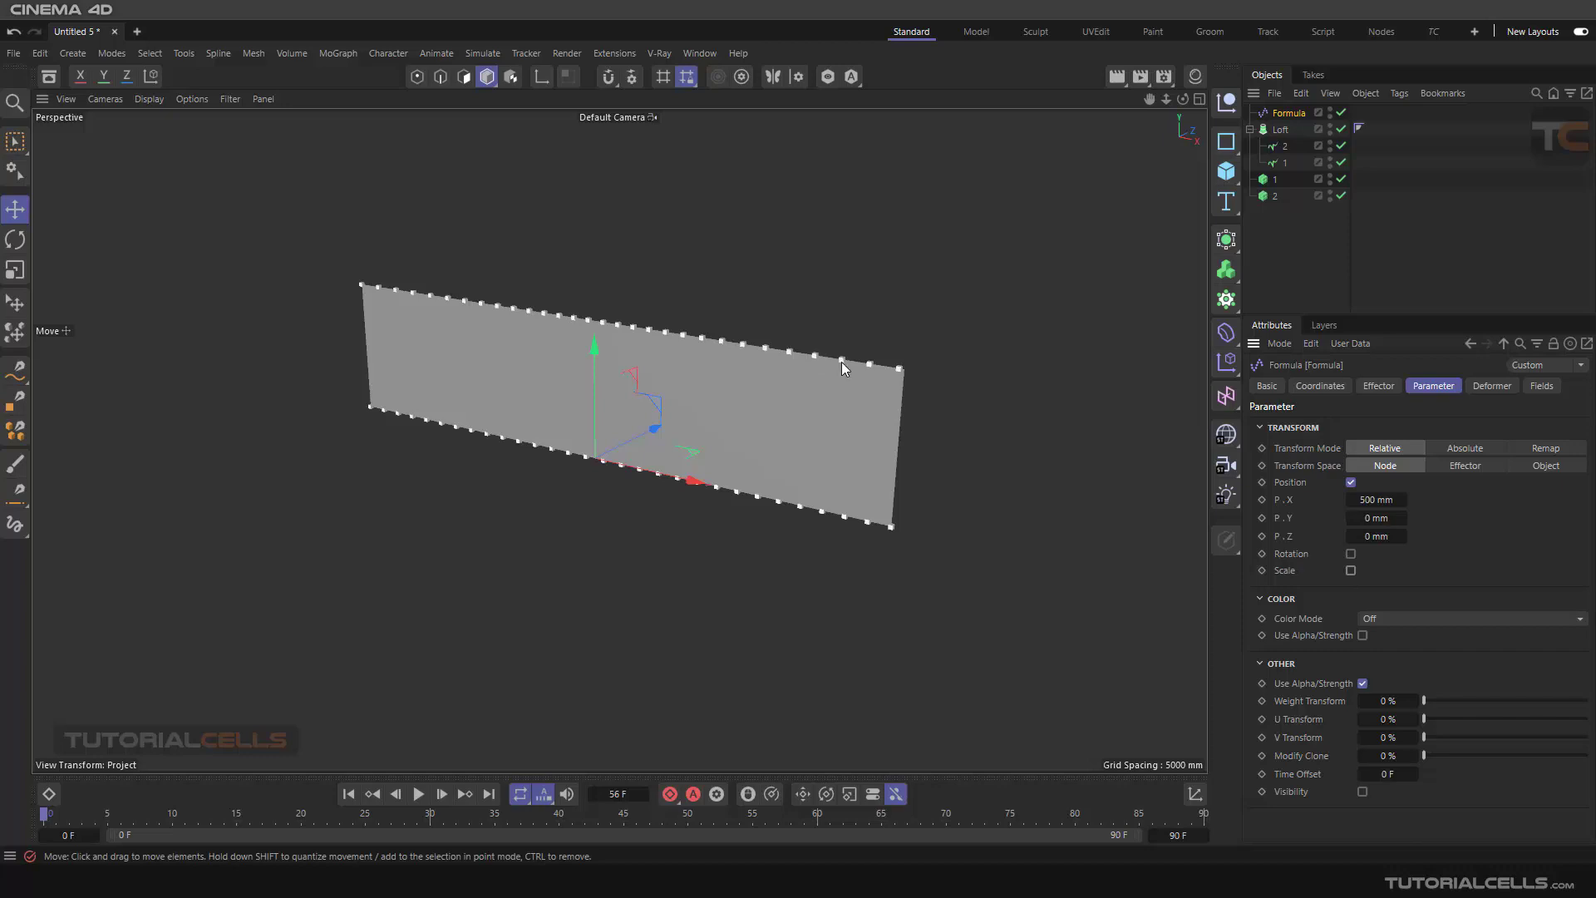
pyautogui.click(1371, 502)
pyautogui.write('0')
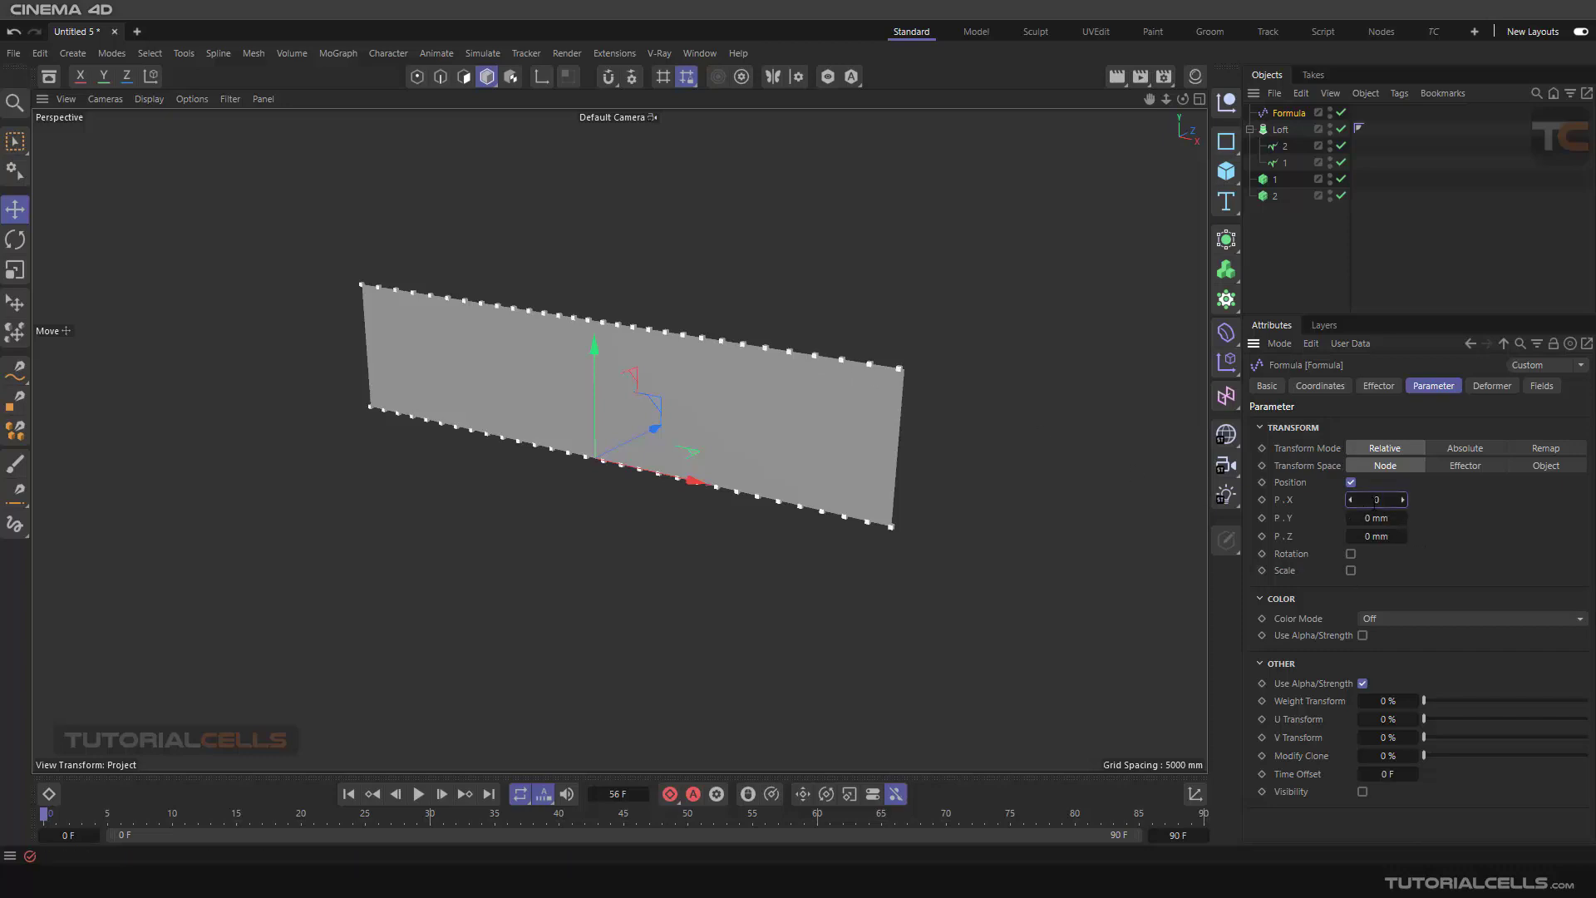
pyautogui.click(1374, 518)
pyautogui.write('100')
# Play the animation to check the Formula-driven wave, stop it and return to the start
pyautogui.moveTo(725, 361)
pyautogui.keyDown('alt'); pyautogui.mouseDown()
pyautogui.moveTo(597, 367)
pyautogui.moveTo(715, 366)
pyautogui.mouseUp(); pyautogui.keyUp('alt')
pyautogui.click(418, 794)
pyautogui.click(348, 794)
pyautogui.keyDown('alt'); pyautogui.moveTo(964, 384); pyautogui.dragTo(972, 361); pyautogui.keyUp('alt')
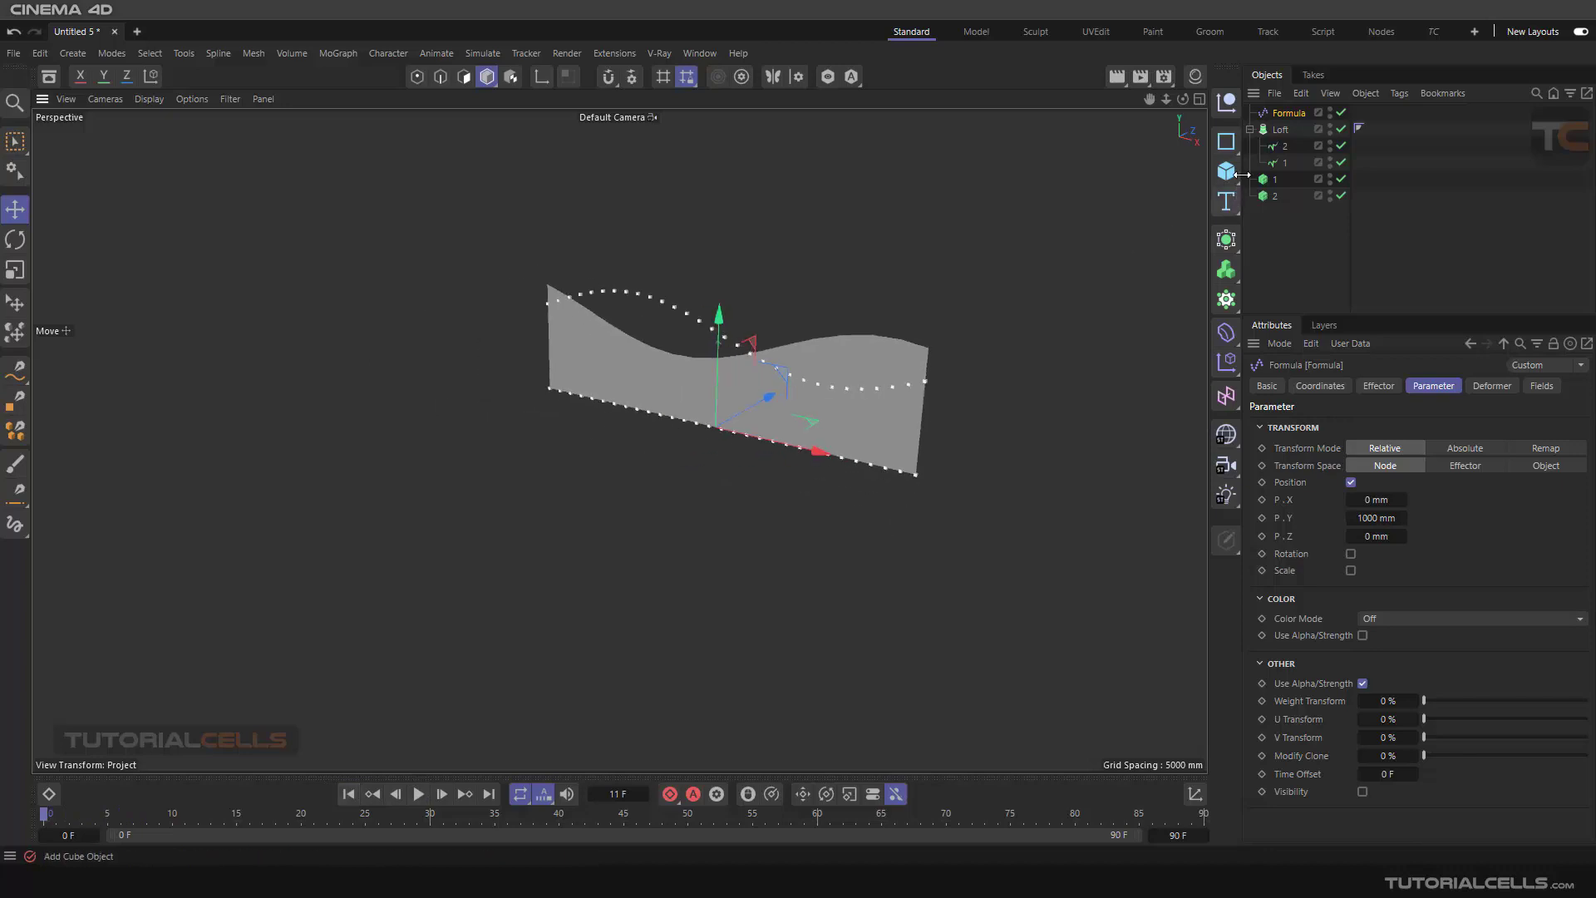
# Group the whole graph setup under a null, duplicate the group and expand the copy
pyautogui.moveTo(1287, 222); pyautogui.dragTo(1284, 138)
pyautogui.hotkey('alt', 'g')
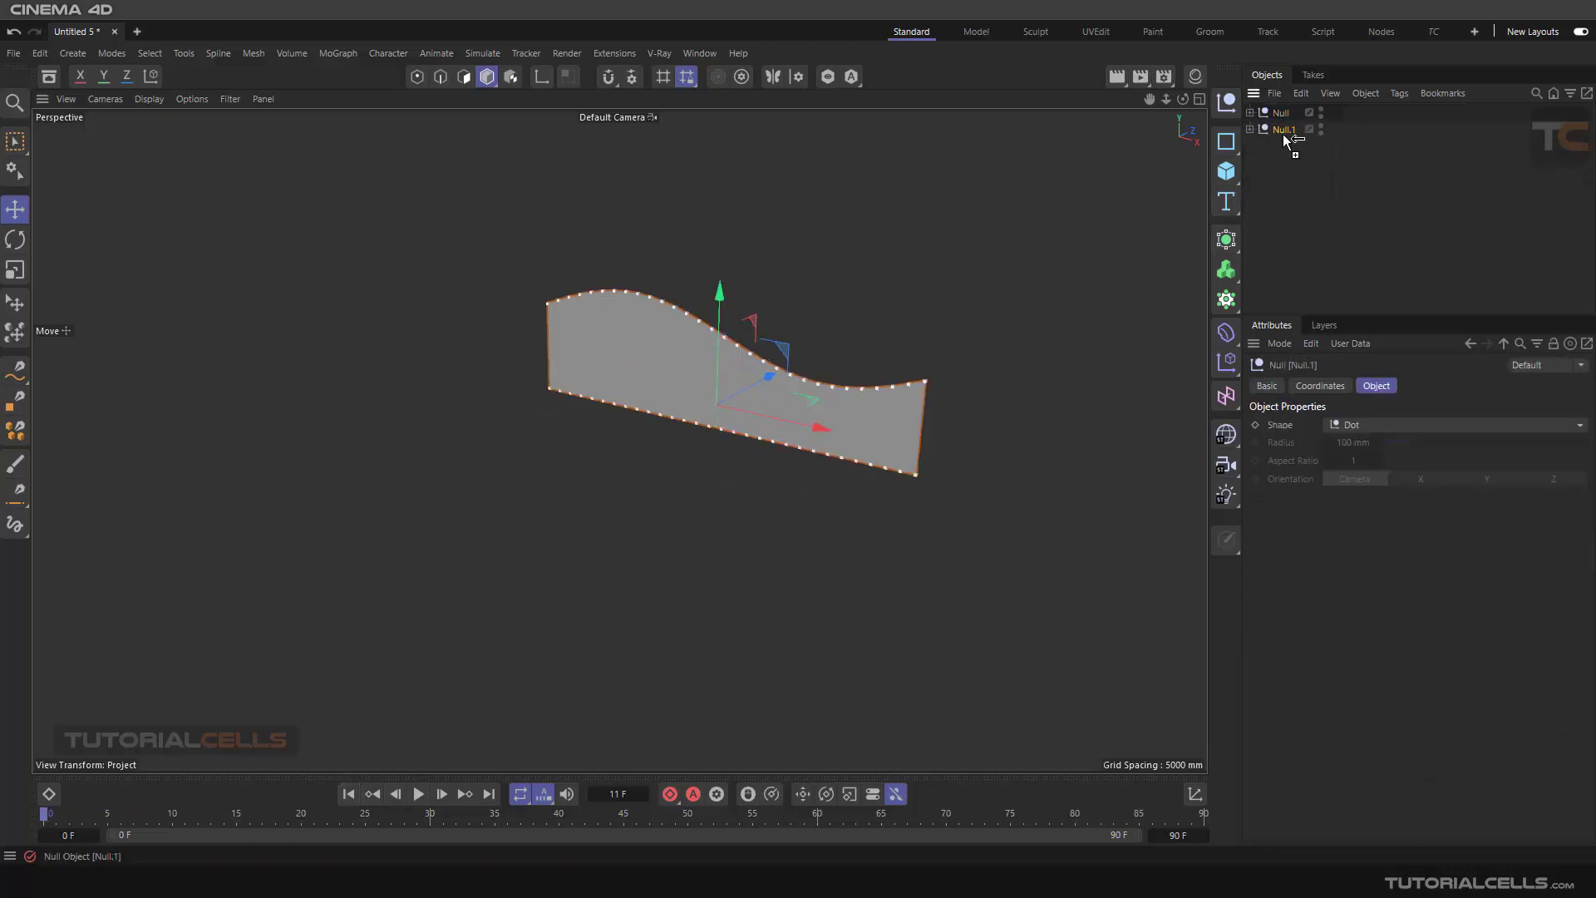
pyautogui.click(1251, 129)
# Delete the Formula effector from the Null.1 copy and move the group along X to sit beside the original
pyautogui.click(1284, 147)
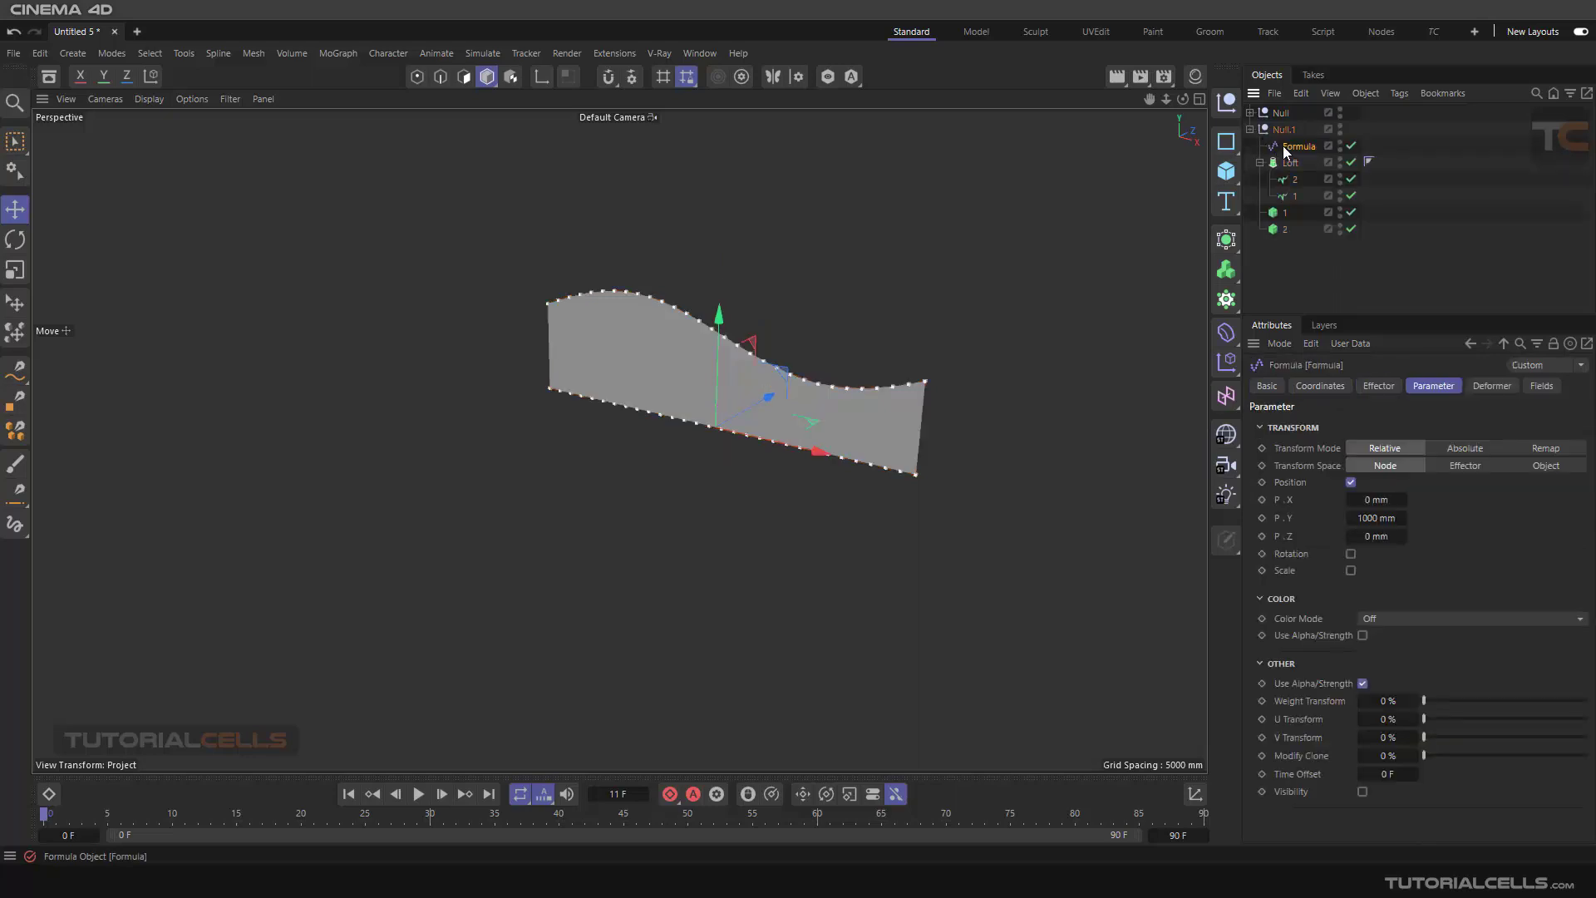
pyautogui.press('Delete')
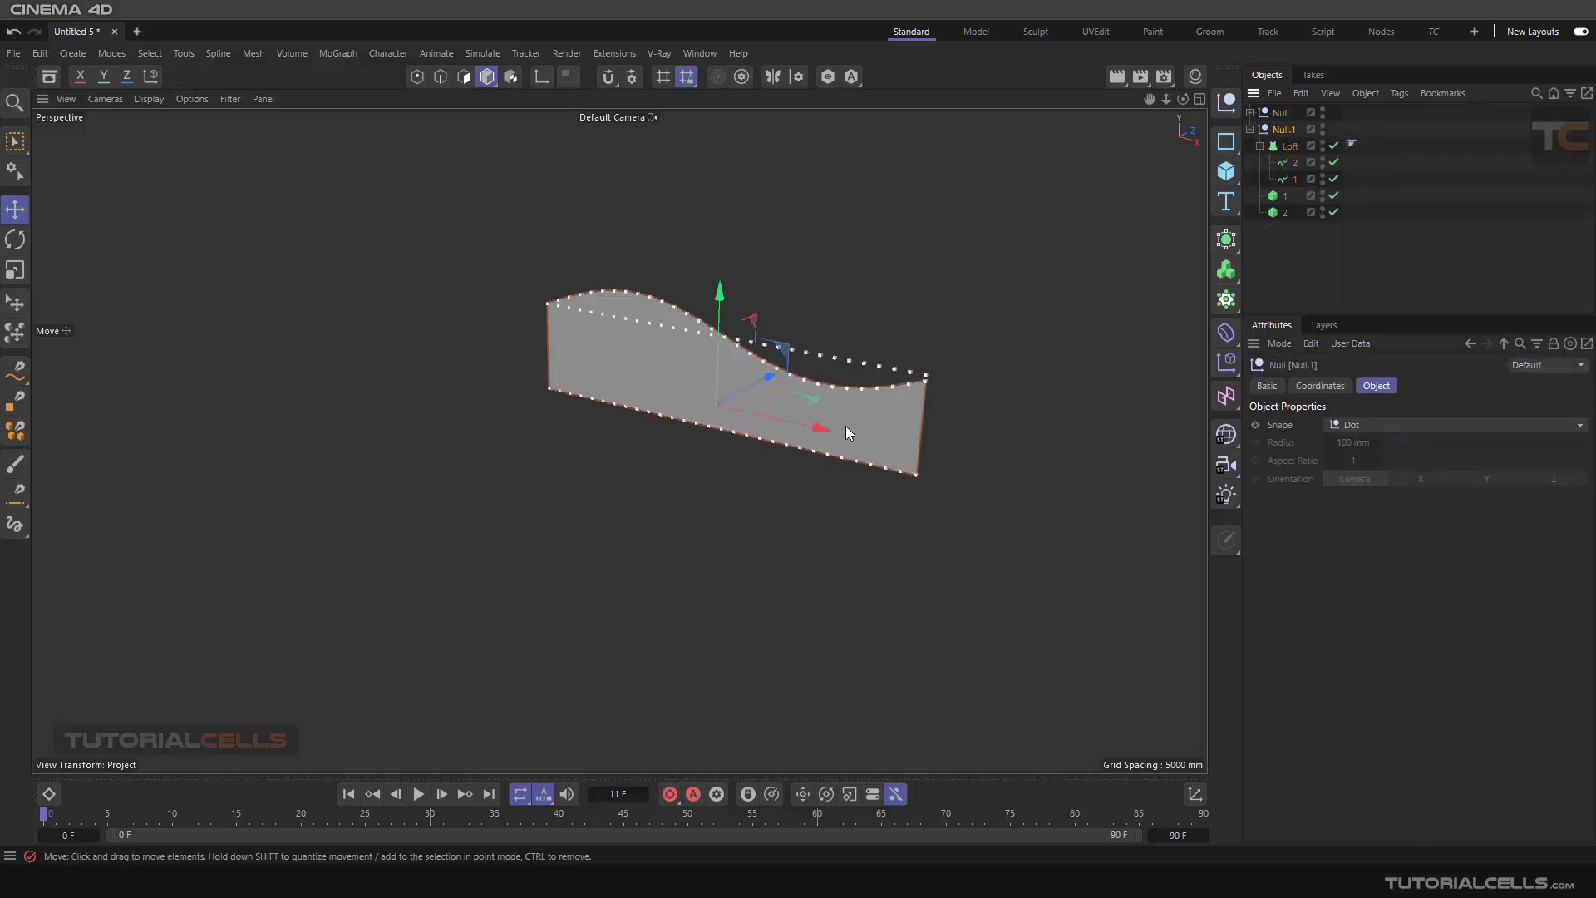
pyautogui.moveTo(826, 432); pyautogui.dragTo(781, 412)
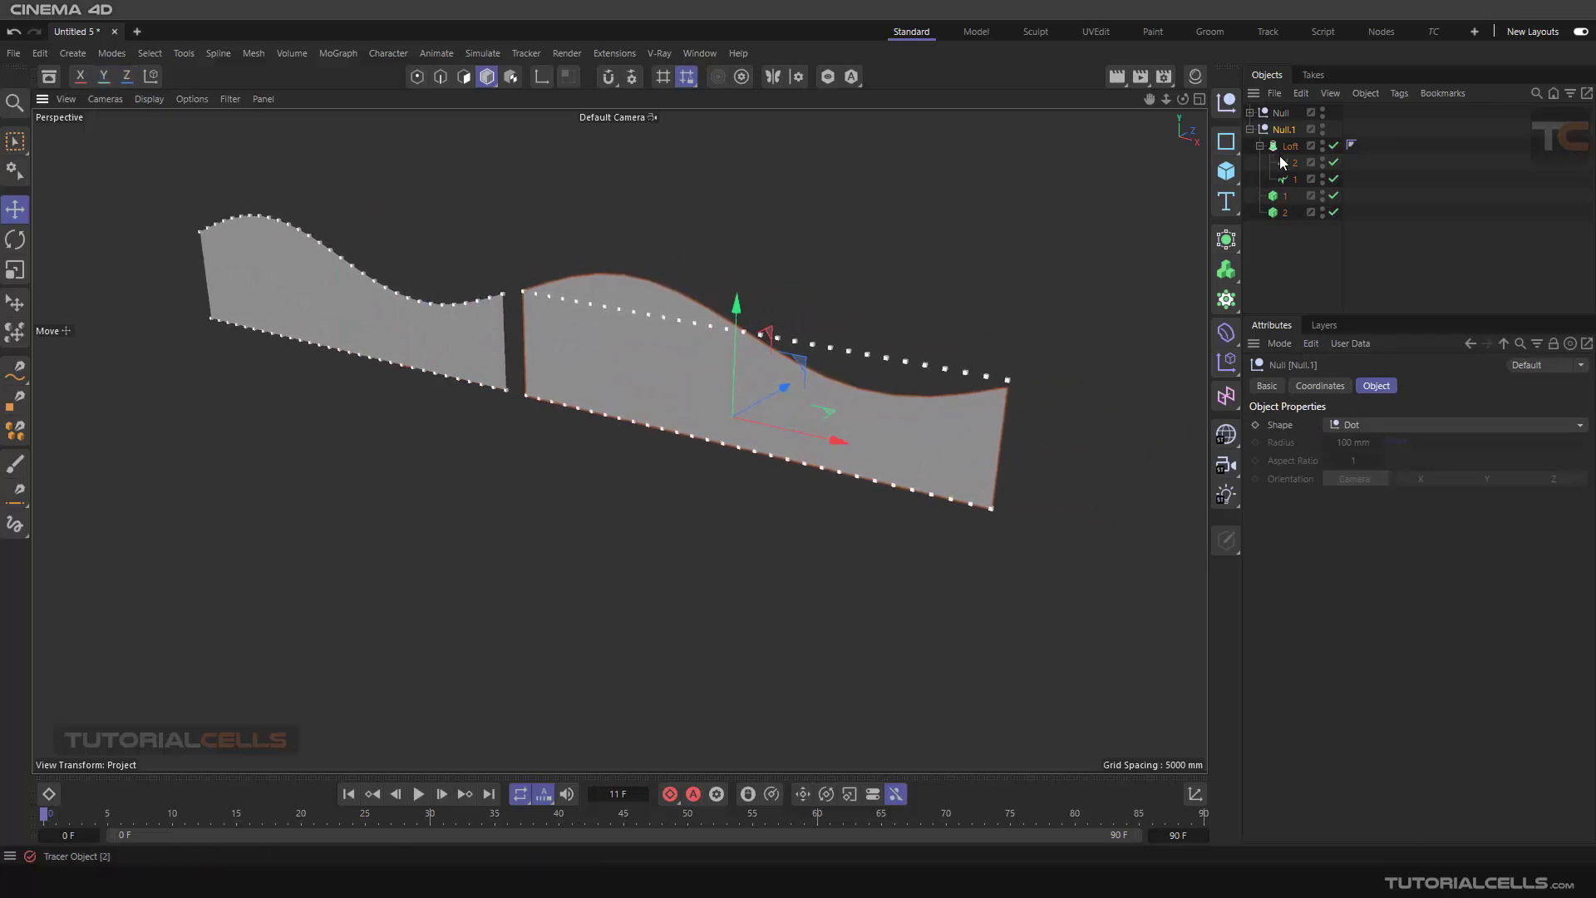
# Create a Random effector with nothing selected and place it inside the Null.1 group
pyautogui.click(1268, 258)
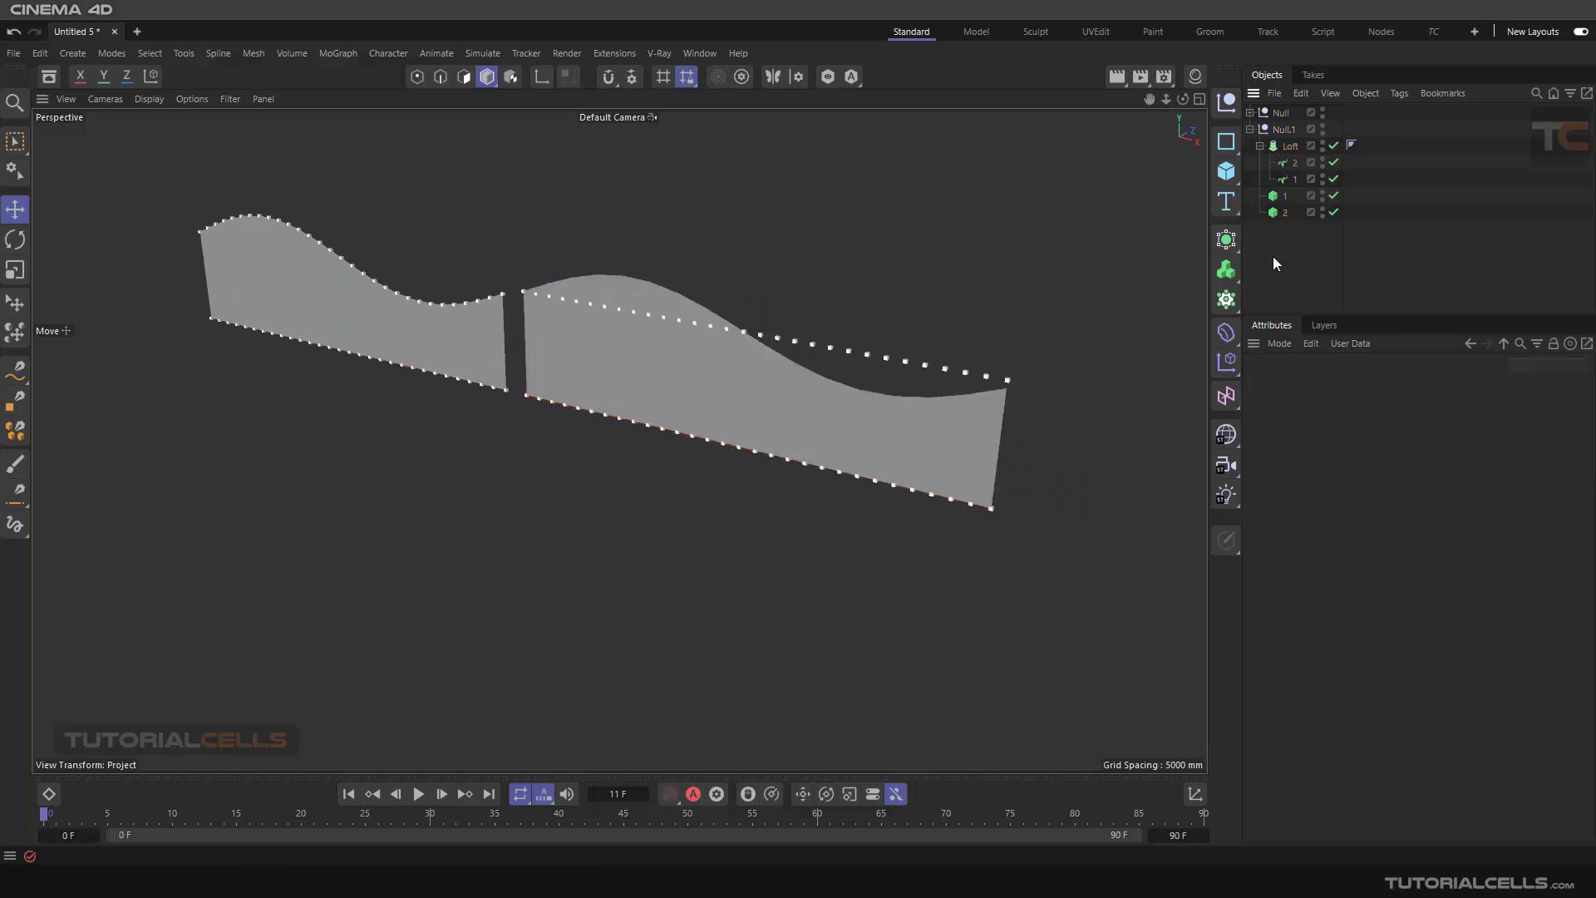
pyautogui.click(329, 52)
pyautogui.moveTo(408, 87)
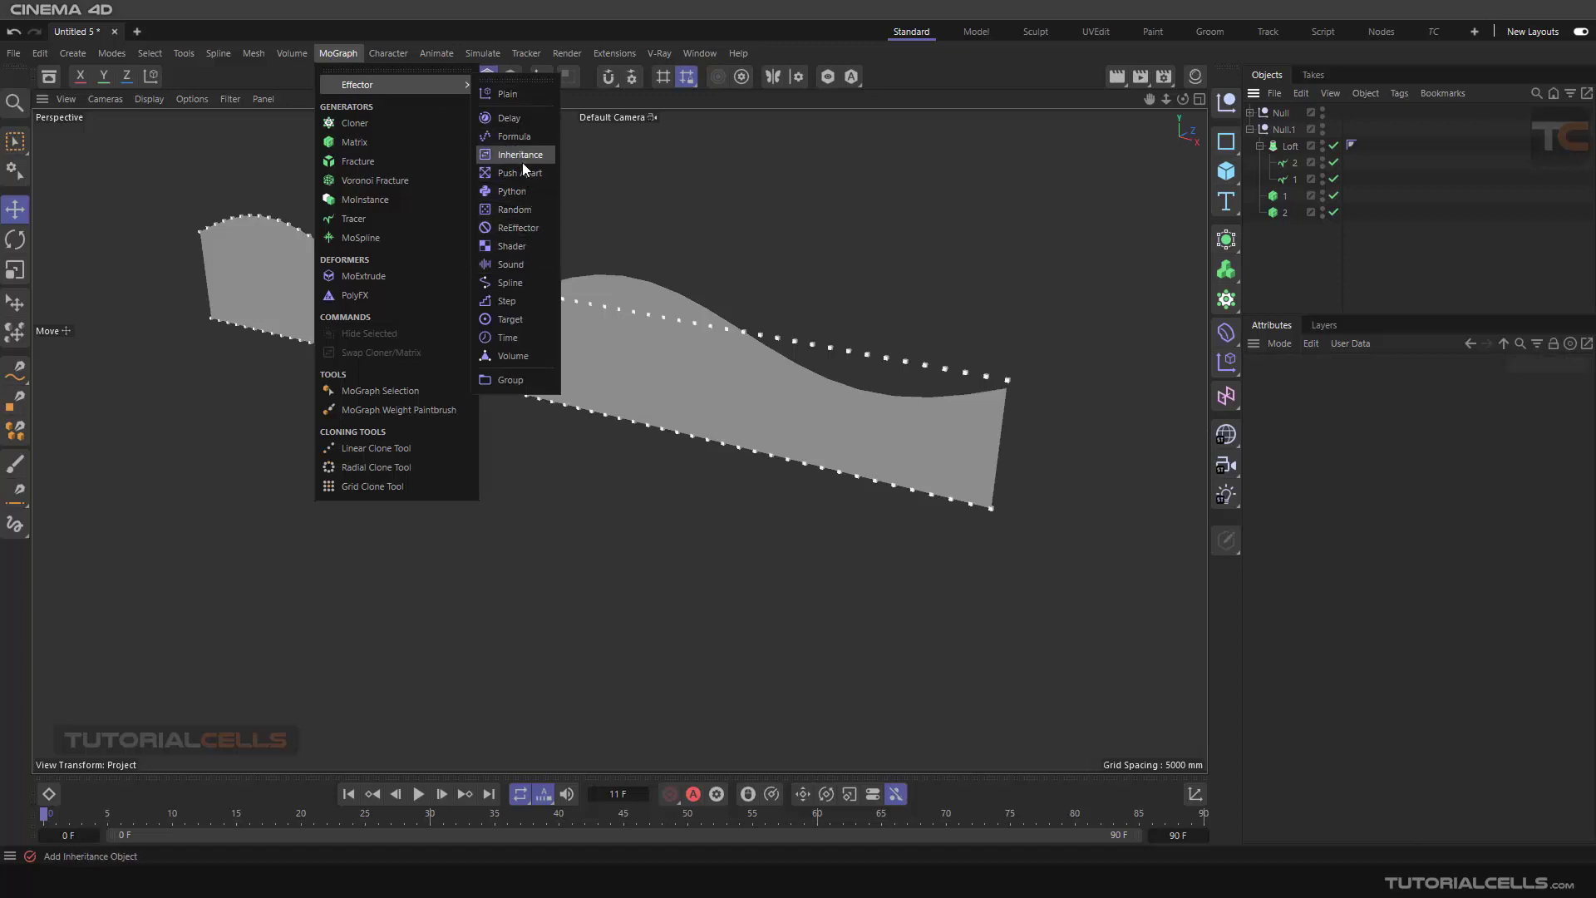
pyautogui.click(512, 209)
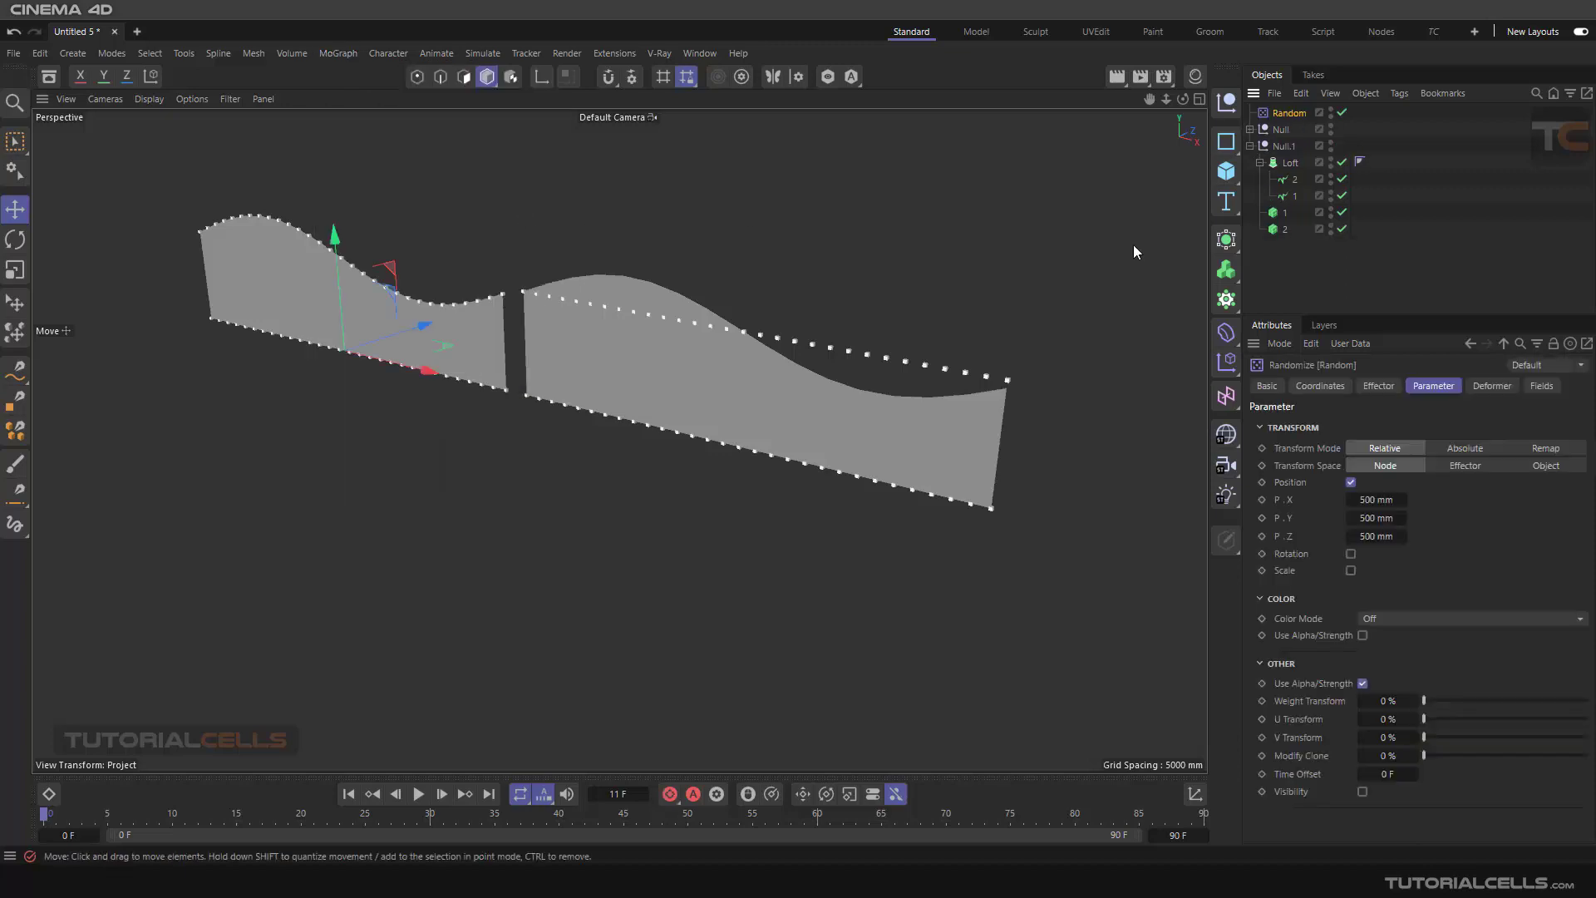
pyautogui.moveTo(1286, 157); pyautogui.dragTo(1285, 151)
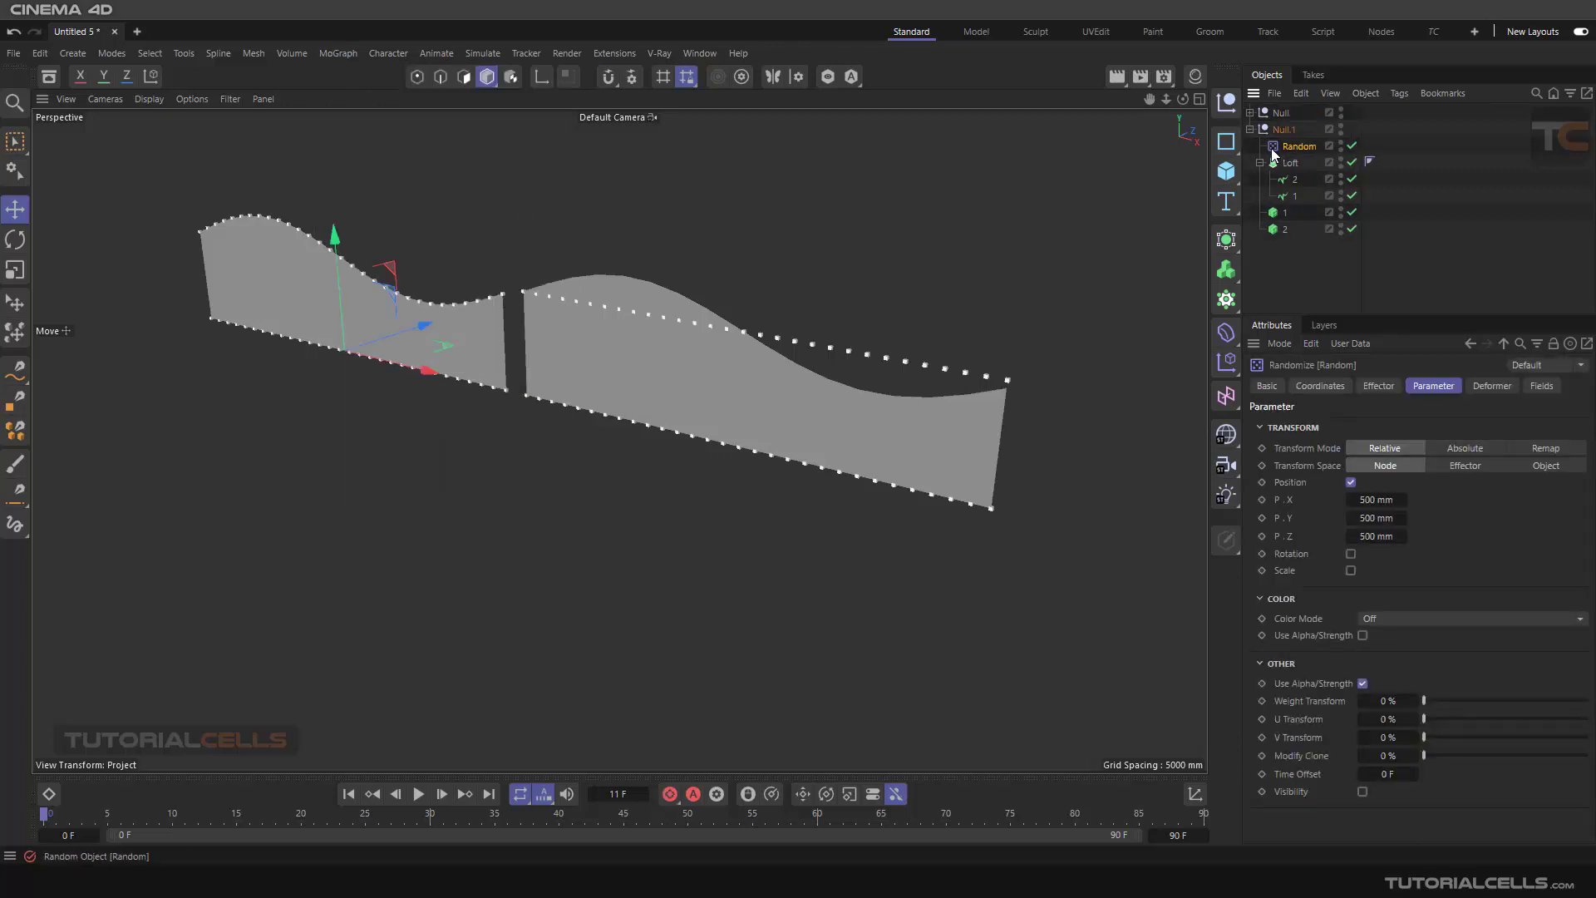
# Assign the Random effector to the effectors list of Matrix 2 in the Null.1 group
pyautogui.click(1249, 130)
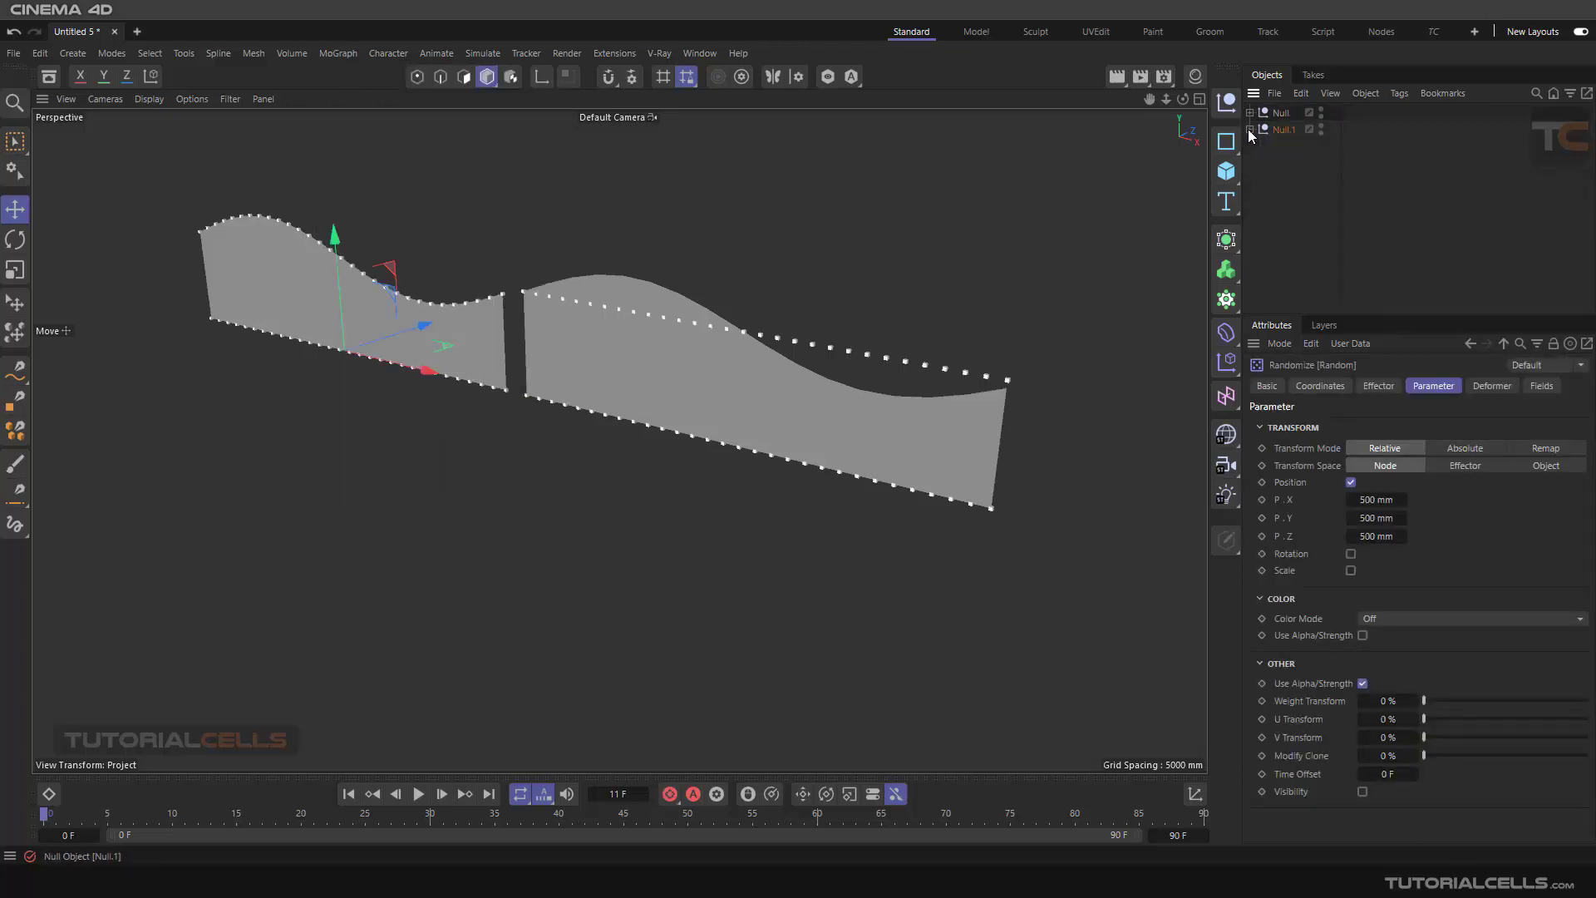
pyautogui.click(1249, 129)
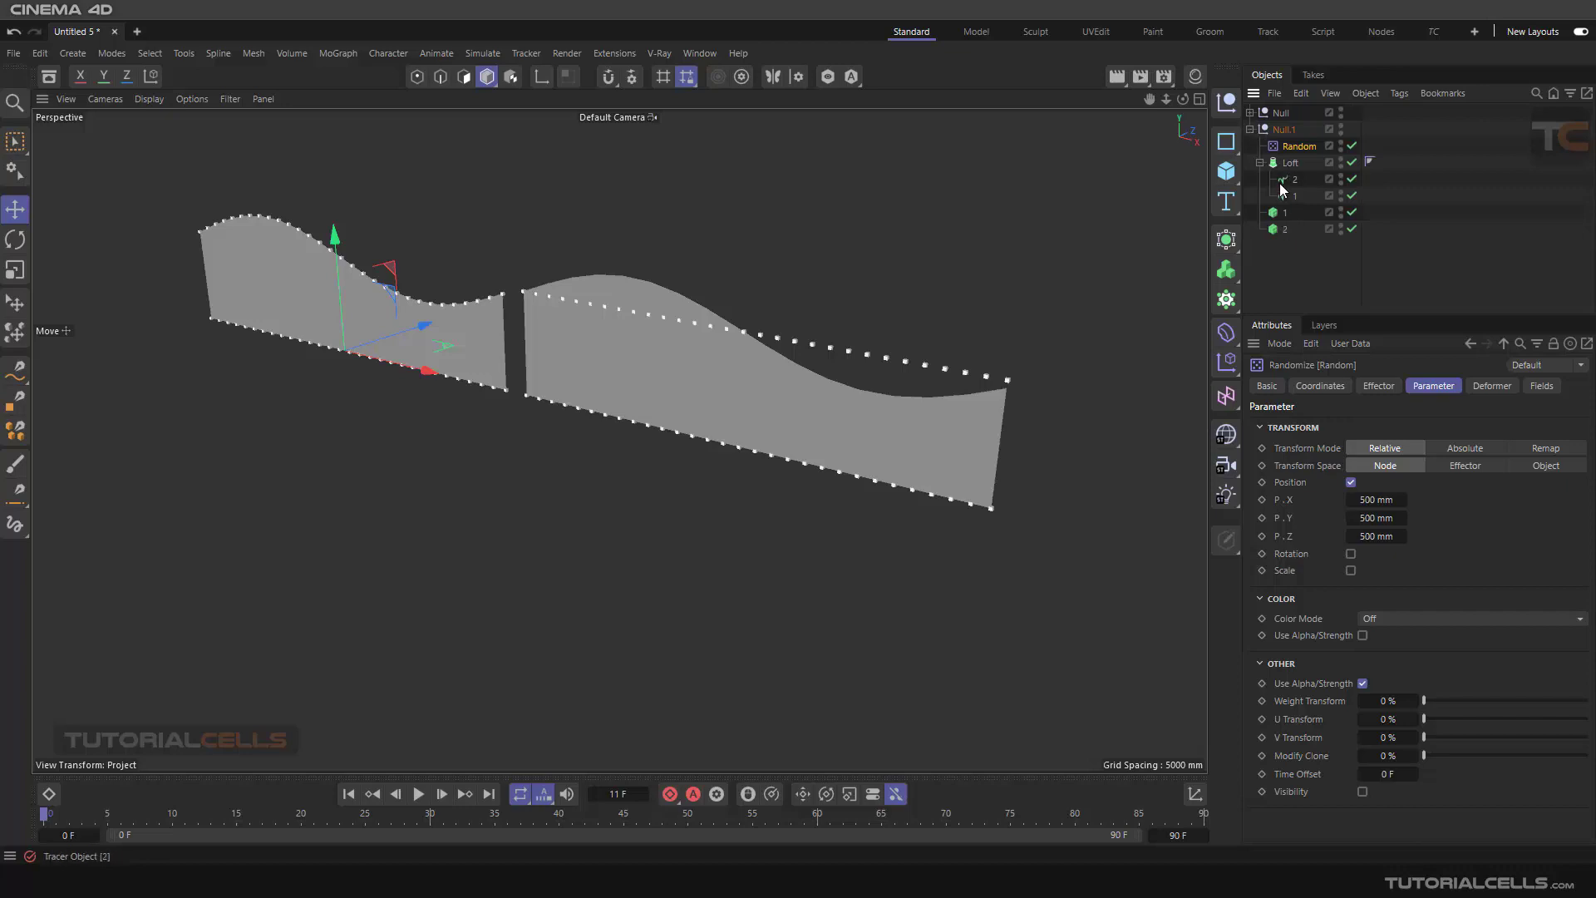
pyautogui.click(1280, 231)
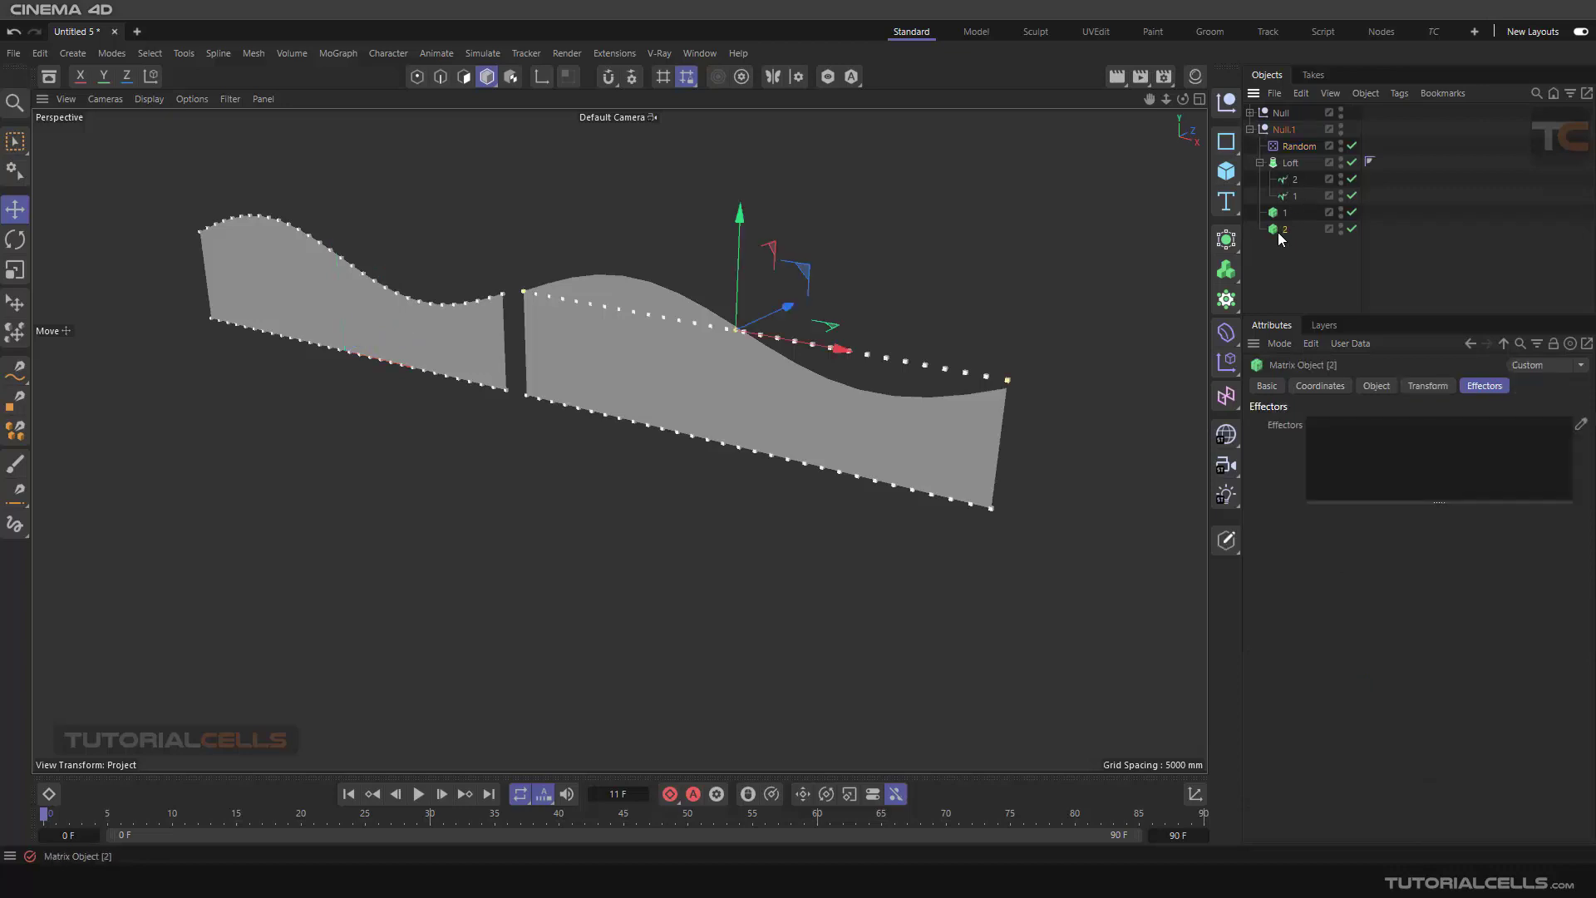
pyautogui.moveTo(1299, 146); pyautogui.dragTo(1380, 463)
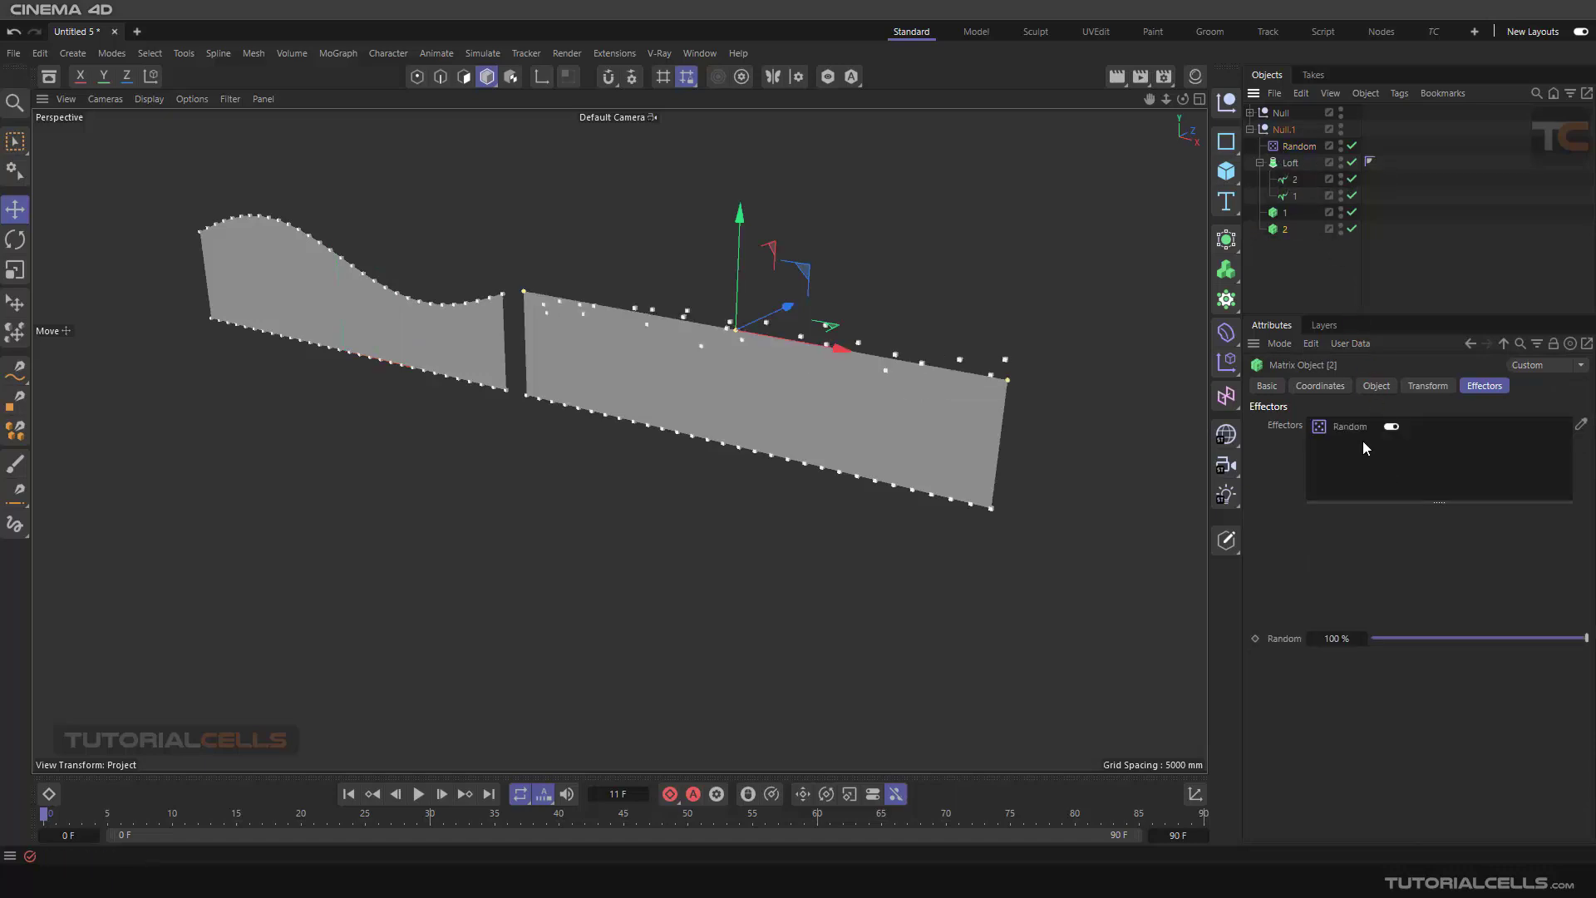
# Set the Random effector's position to X 0 mm, Y 1000 mm and Z 0 mm, and play the animation to check the surface
pyautogui.click(1298, 147)
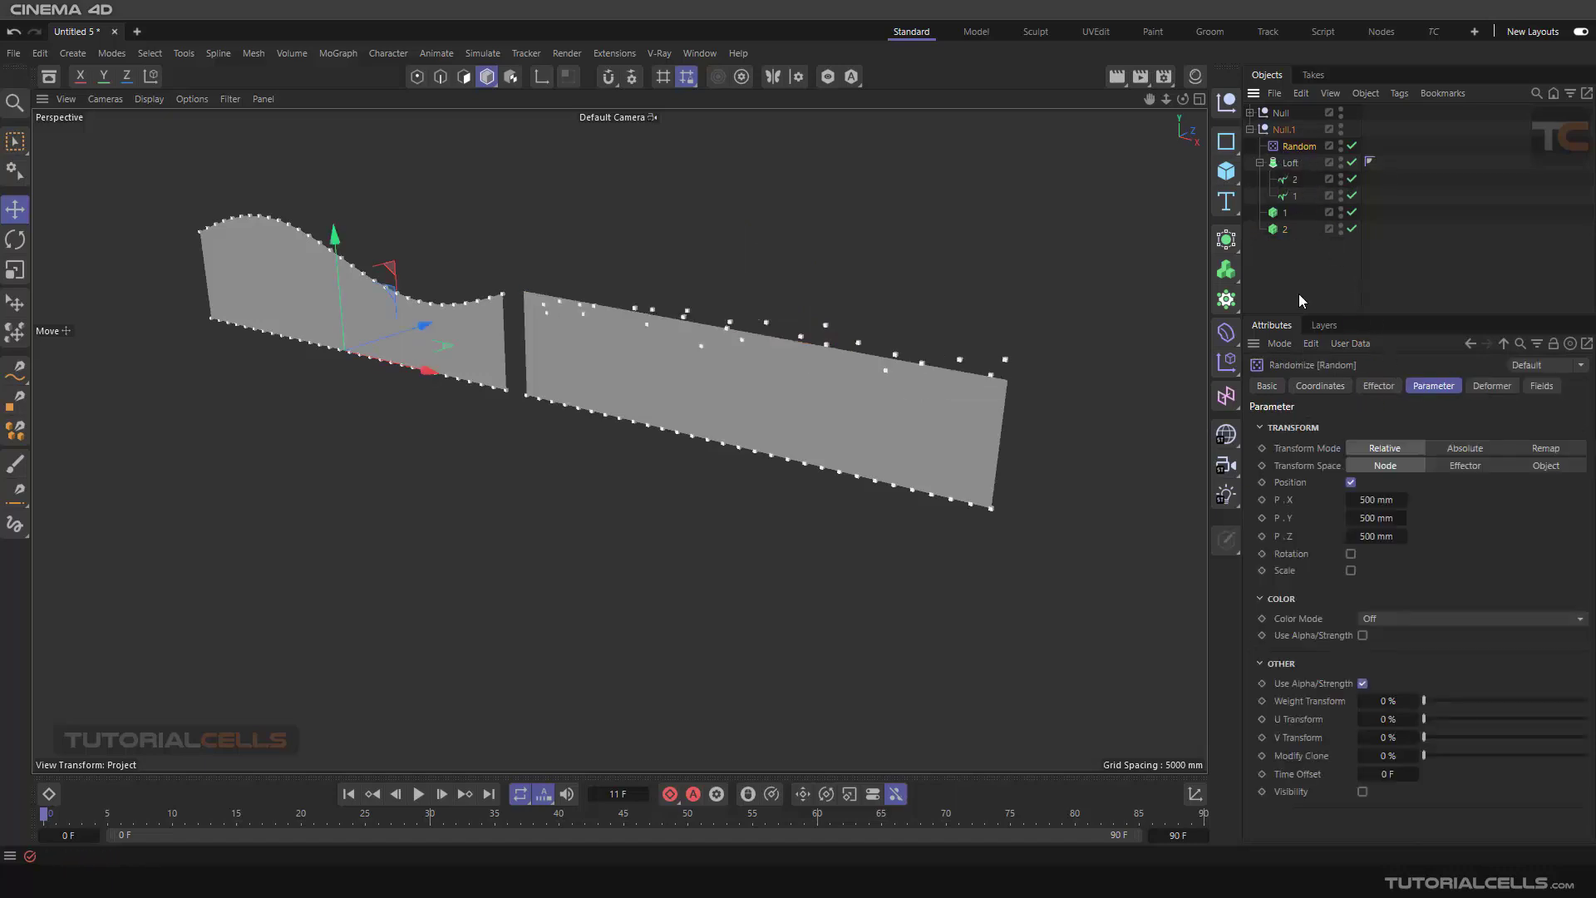
pyautogui.click(1374, 499)
pyautogui.write('0')
pyautogui.click(1369, 535)
pyautogui.write('0')
pyautogui.click(1450, 530)
pyautogui.click(1376, 516)
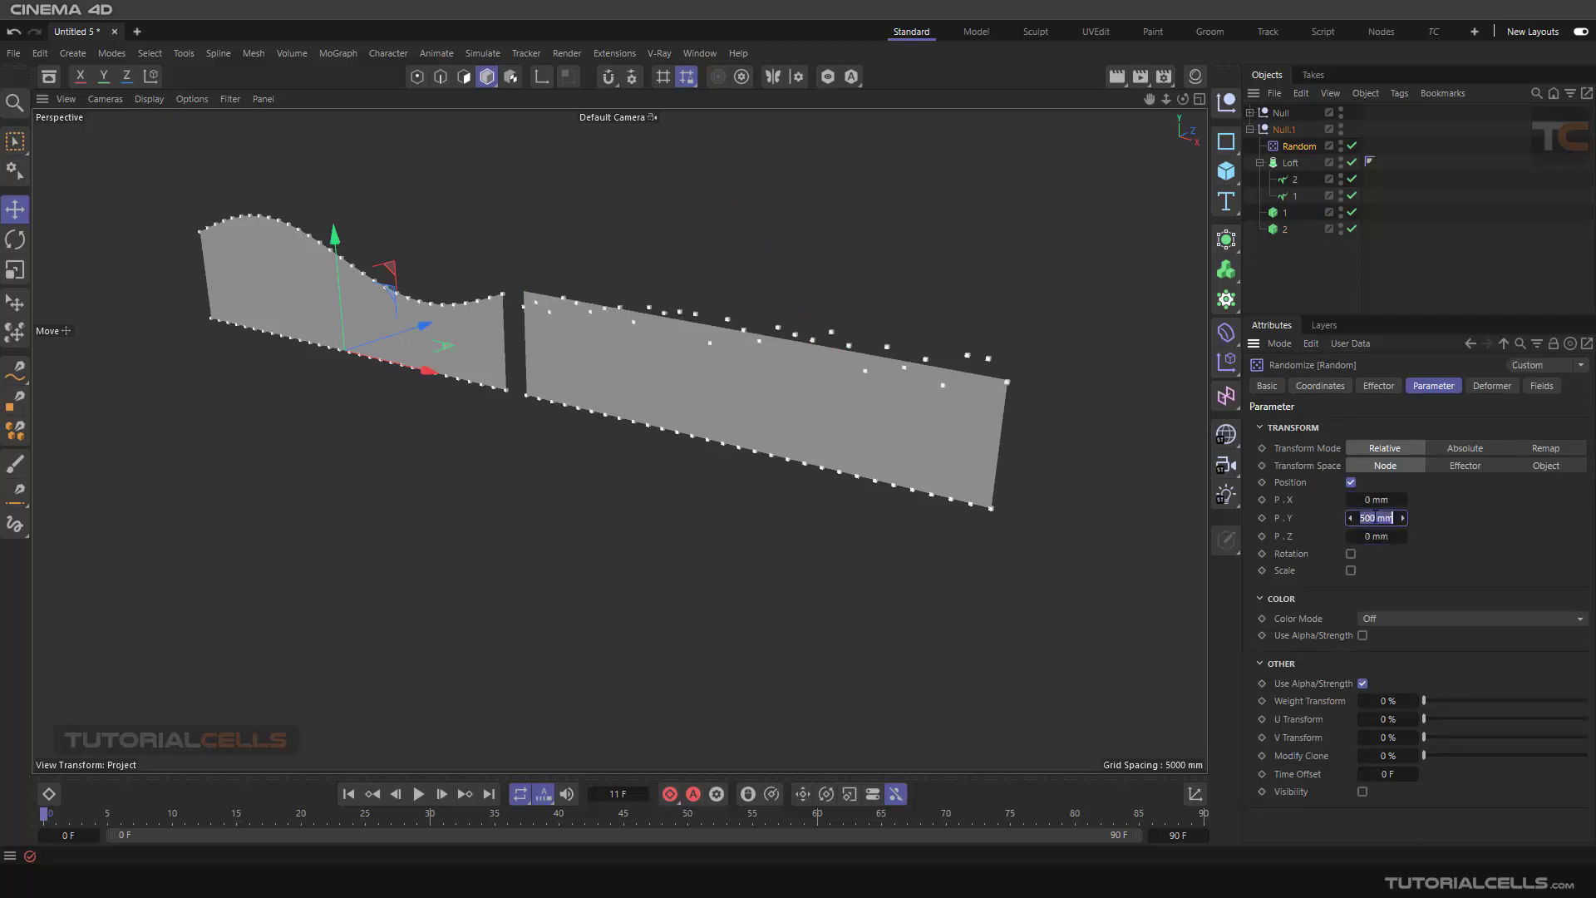
pyautogui.write('1000')
pyautogui.press('Return')
pyautogui.click(428, 795)
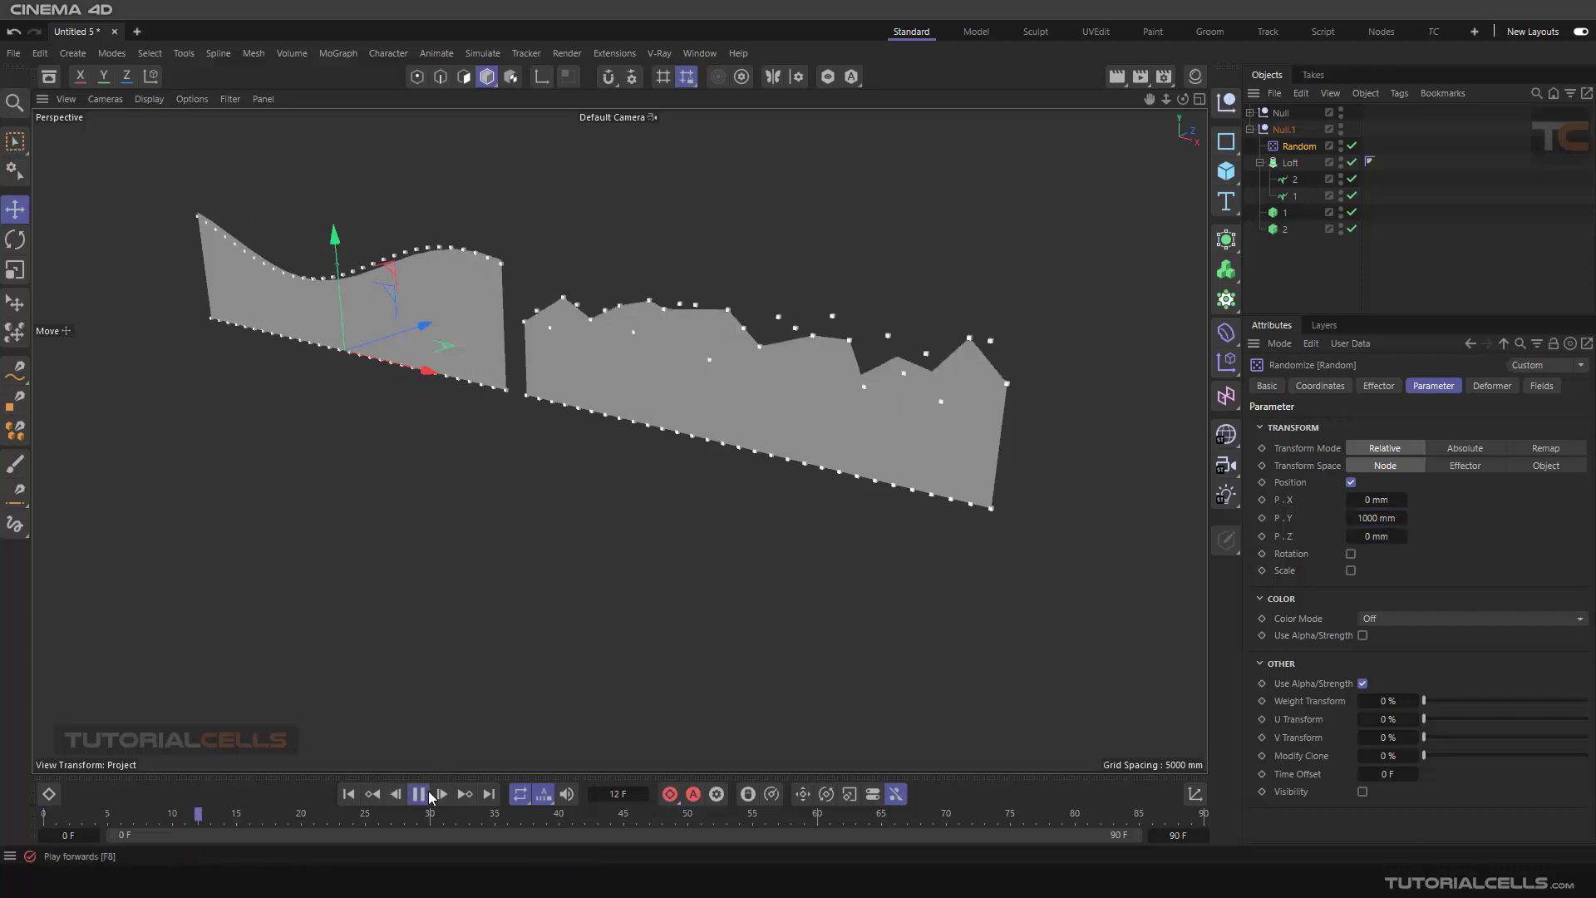
pyautogui.click(429, 796)
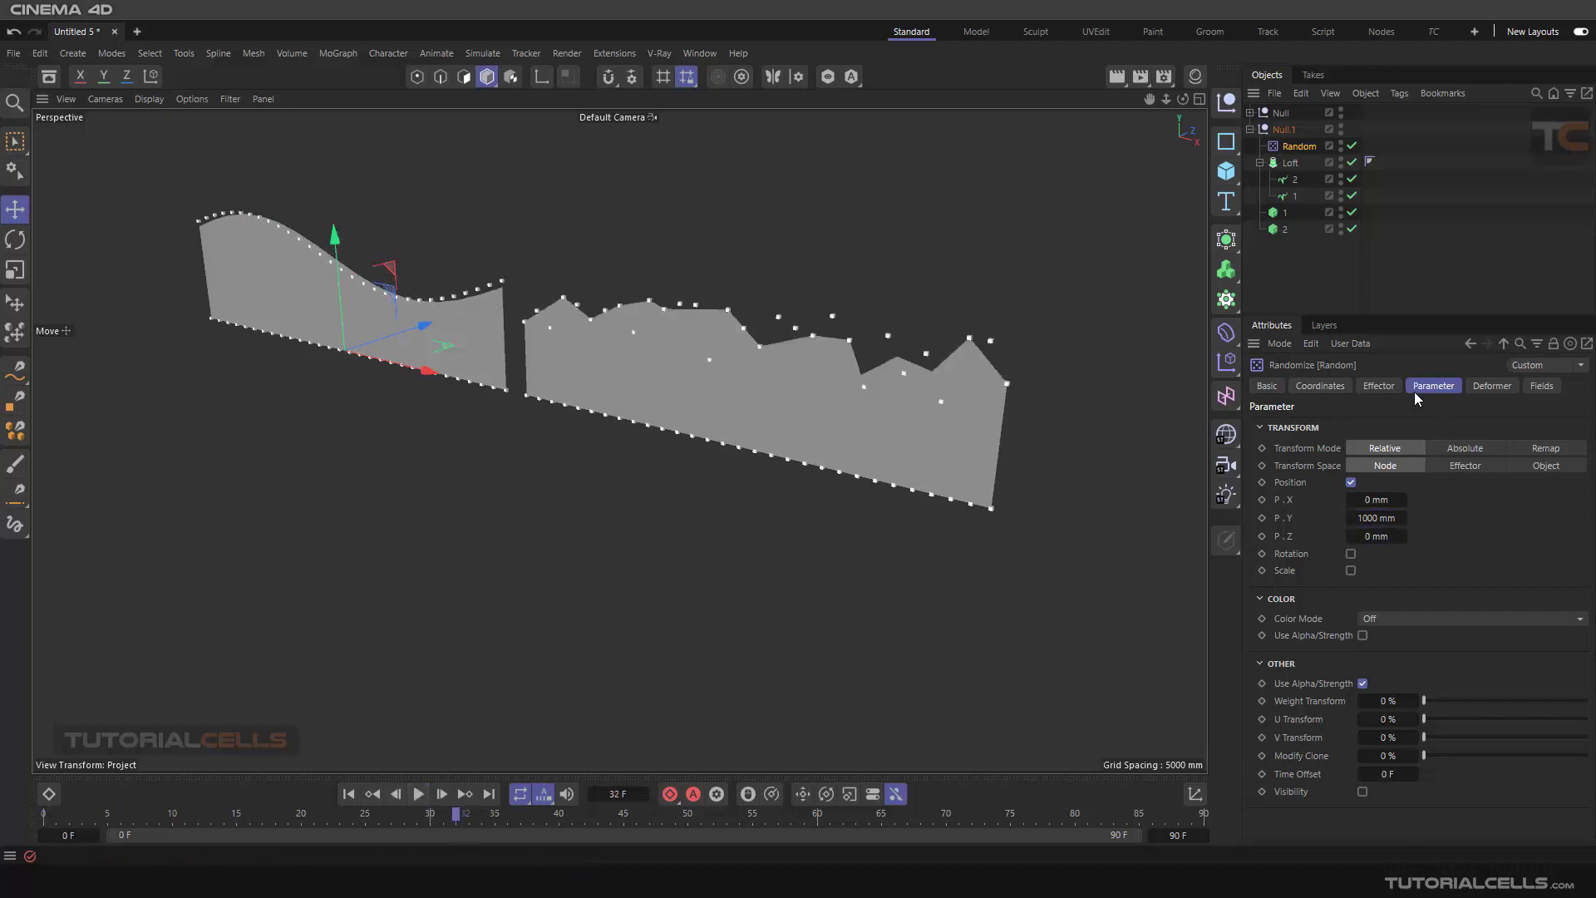
# Change the Random effector's random mode to Noise and play the animation from the start
pyautogui.click(1382, 387)
pyautogui.click(1377, 489)
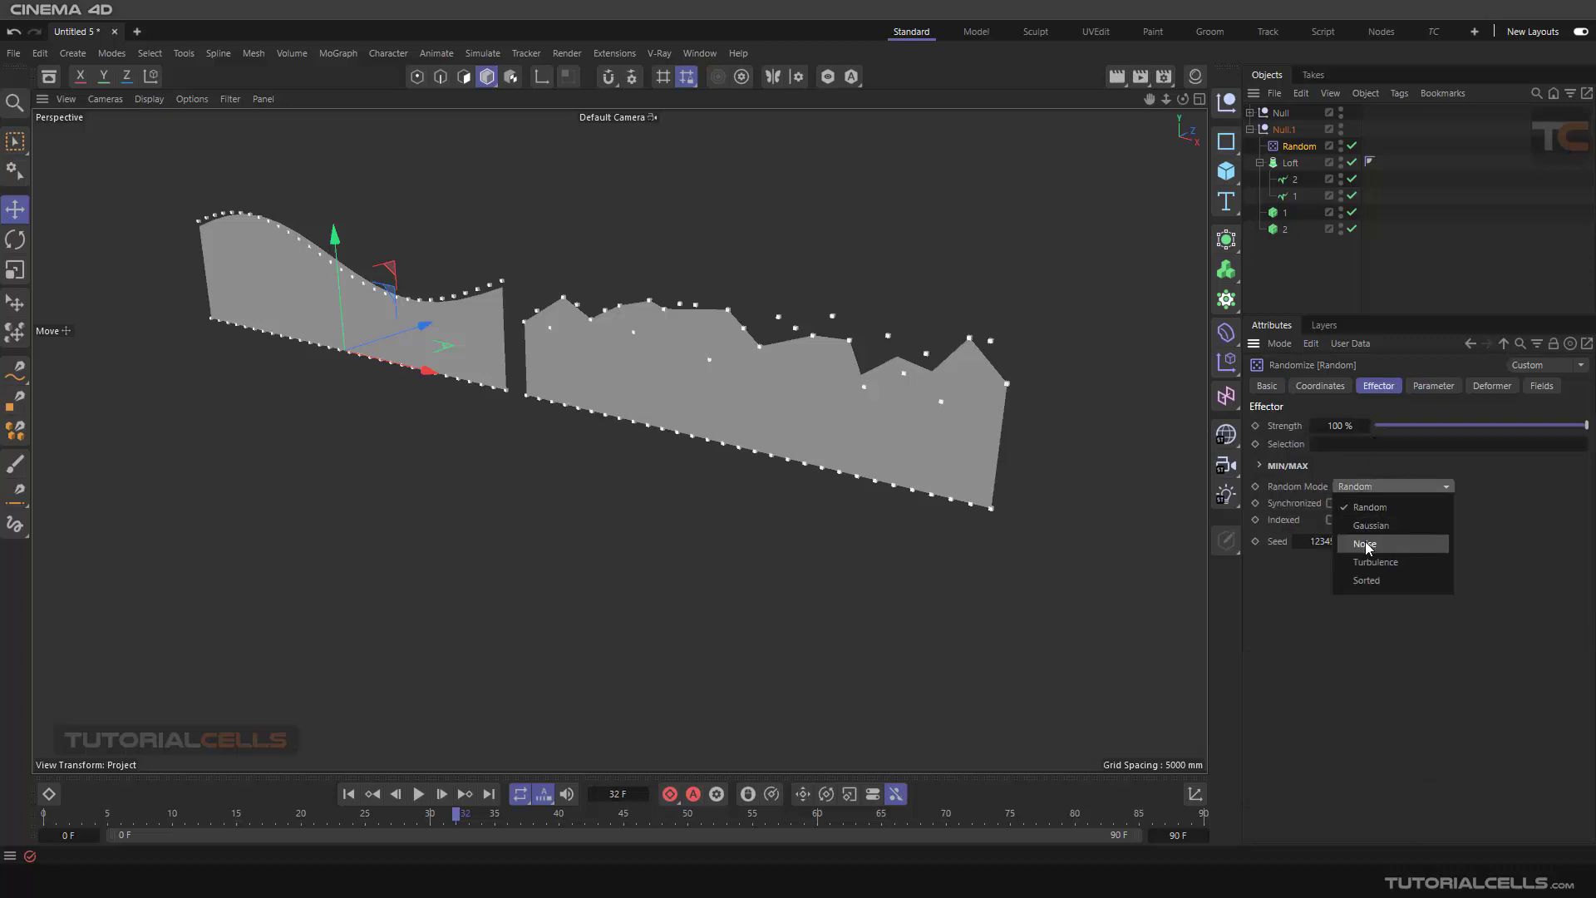
pyautogui.click(1371, 541)
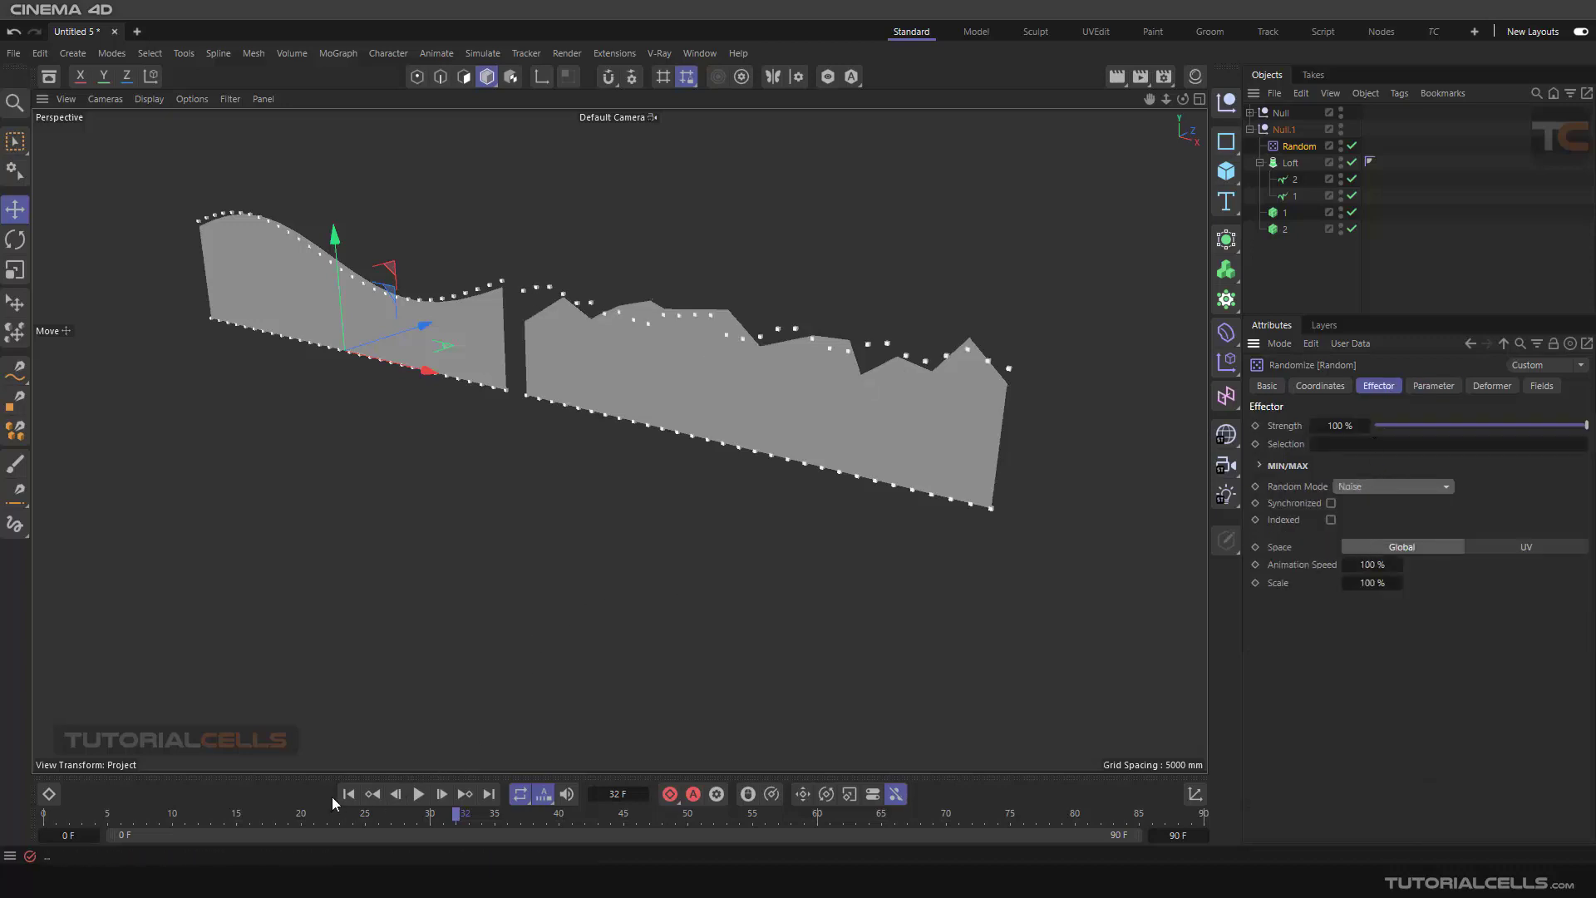
pyautogui.click(348, 794)
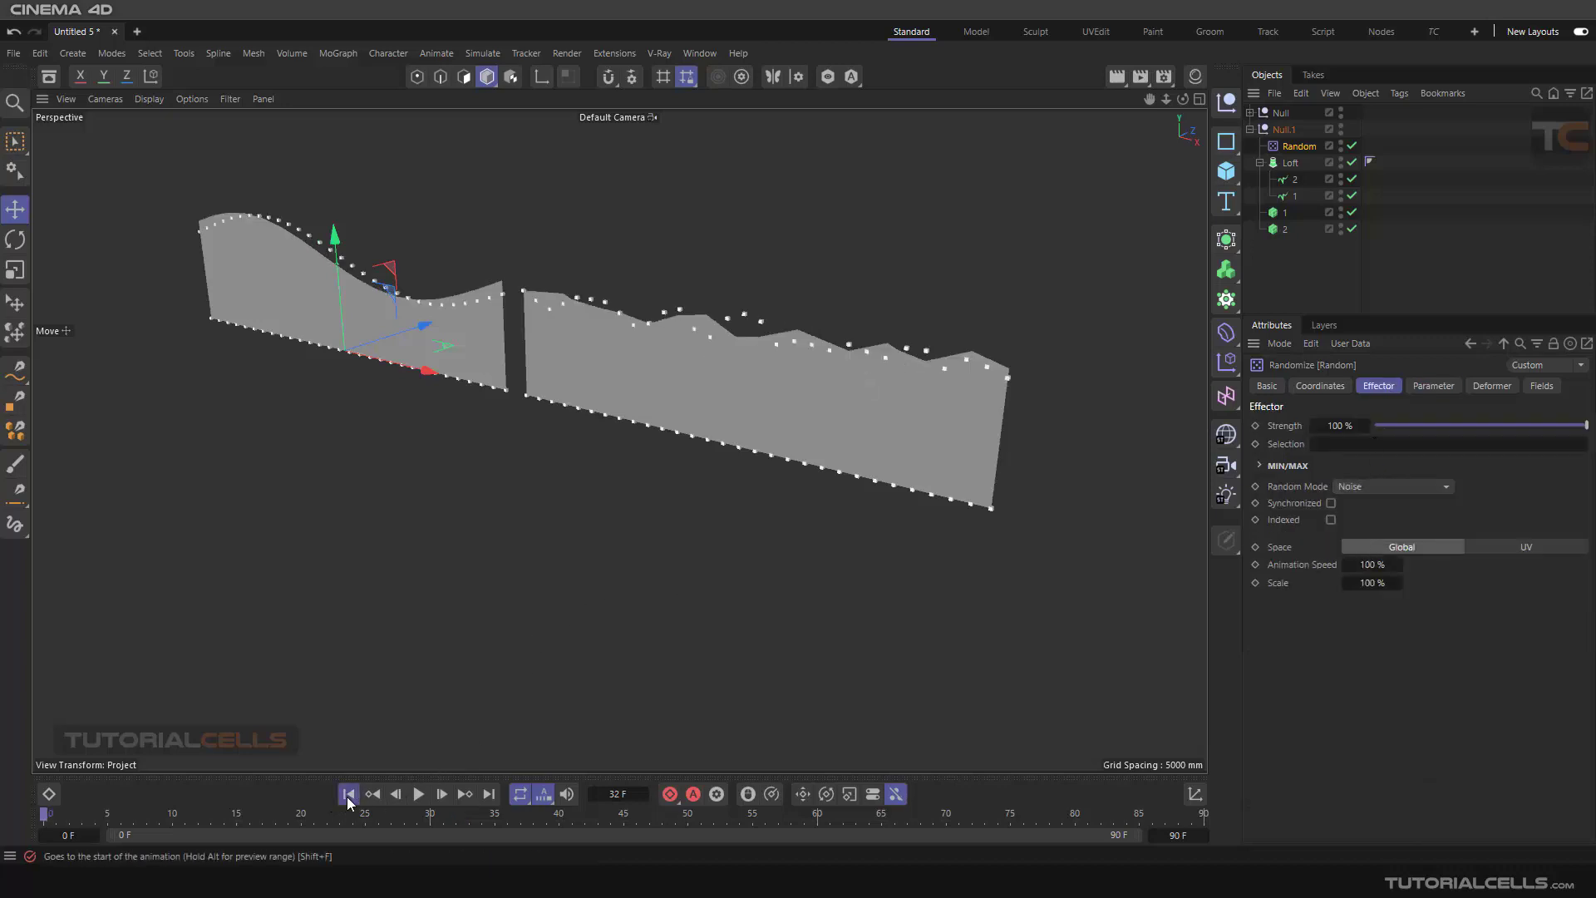
pyautogui.click(418, 793)
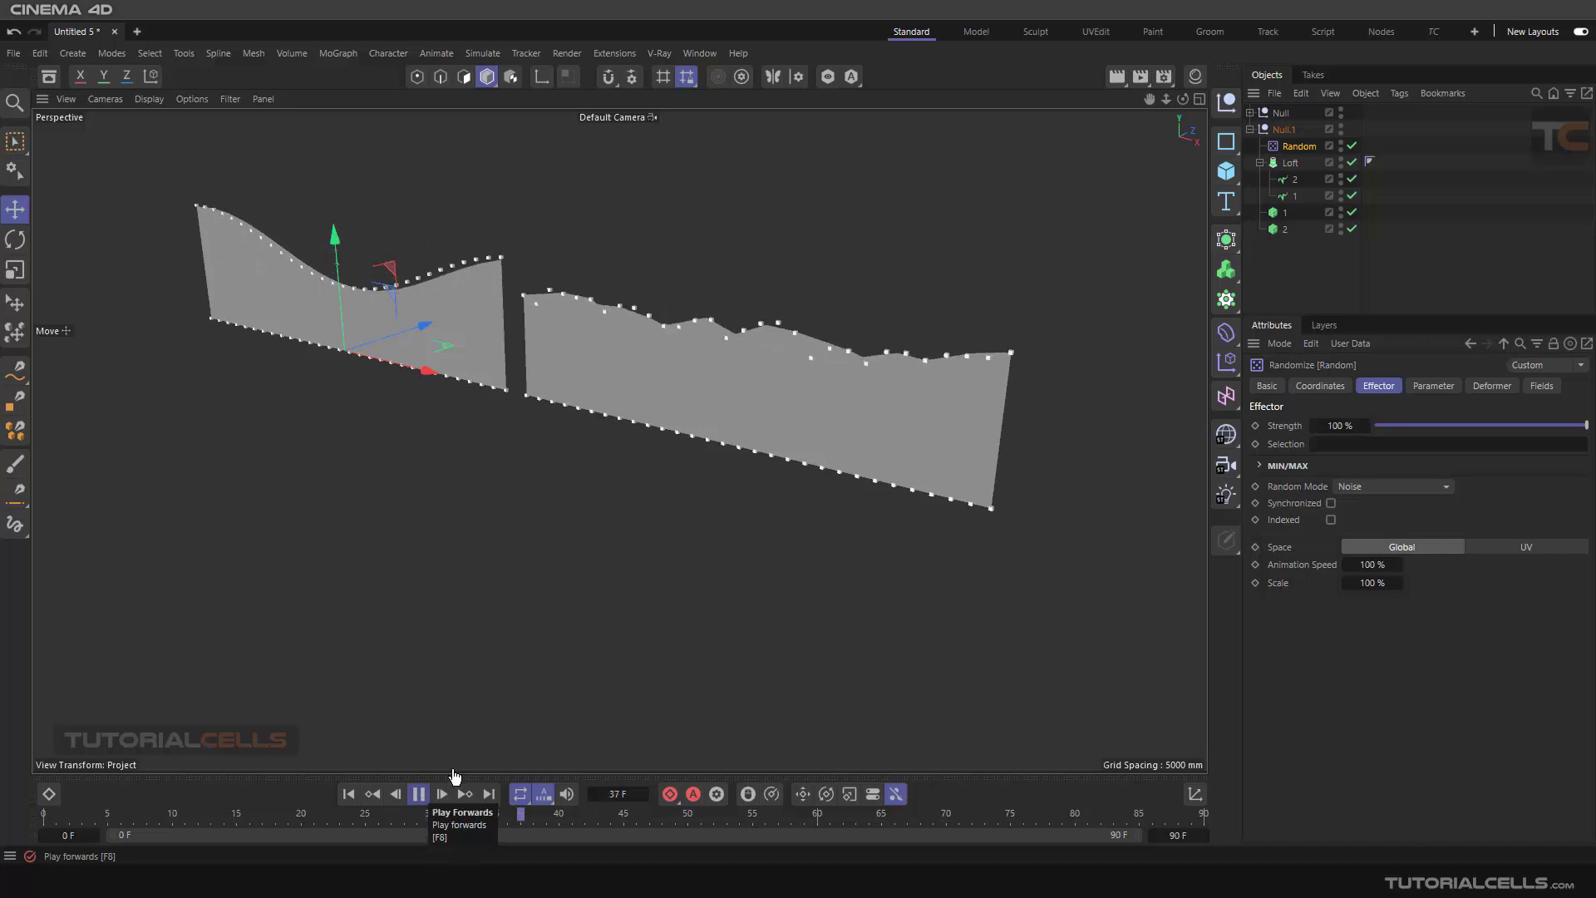
# Raise the Random effector's Y position to 2406 mm while the animation plays, and stop playback
pyautogui.click(1421, 385)
pyautogui.moveTo(1366, 520); pyautogui.dragTo(1390, 517)
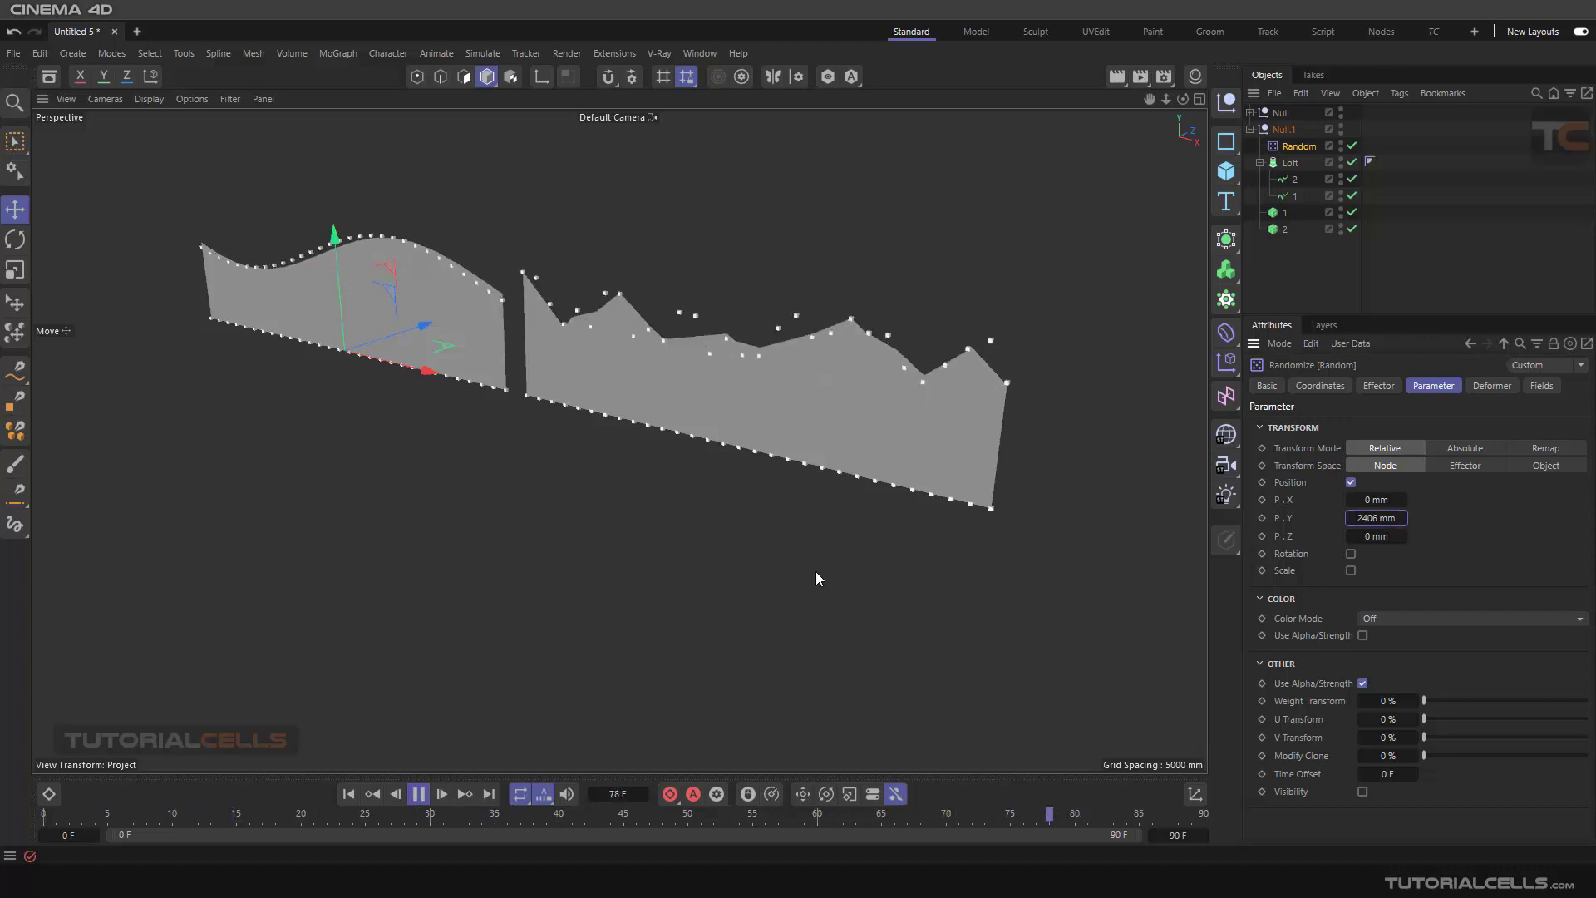
pyautogui.click(422, 796)
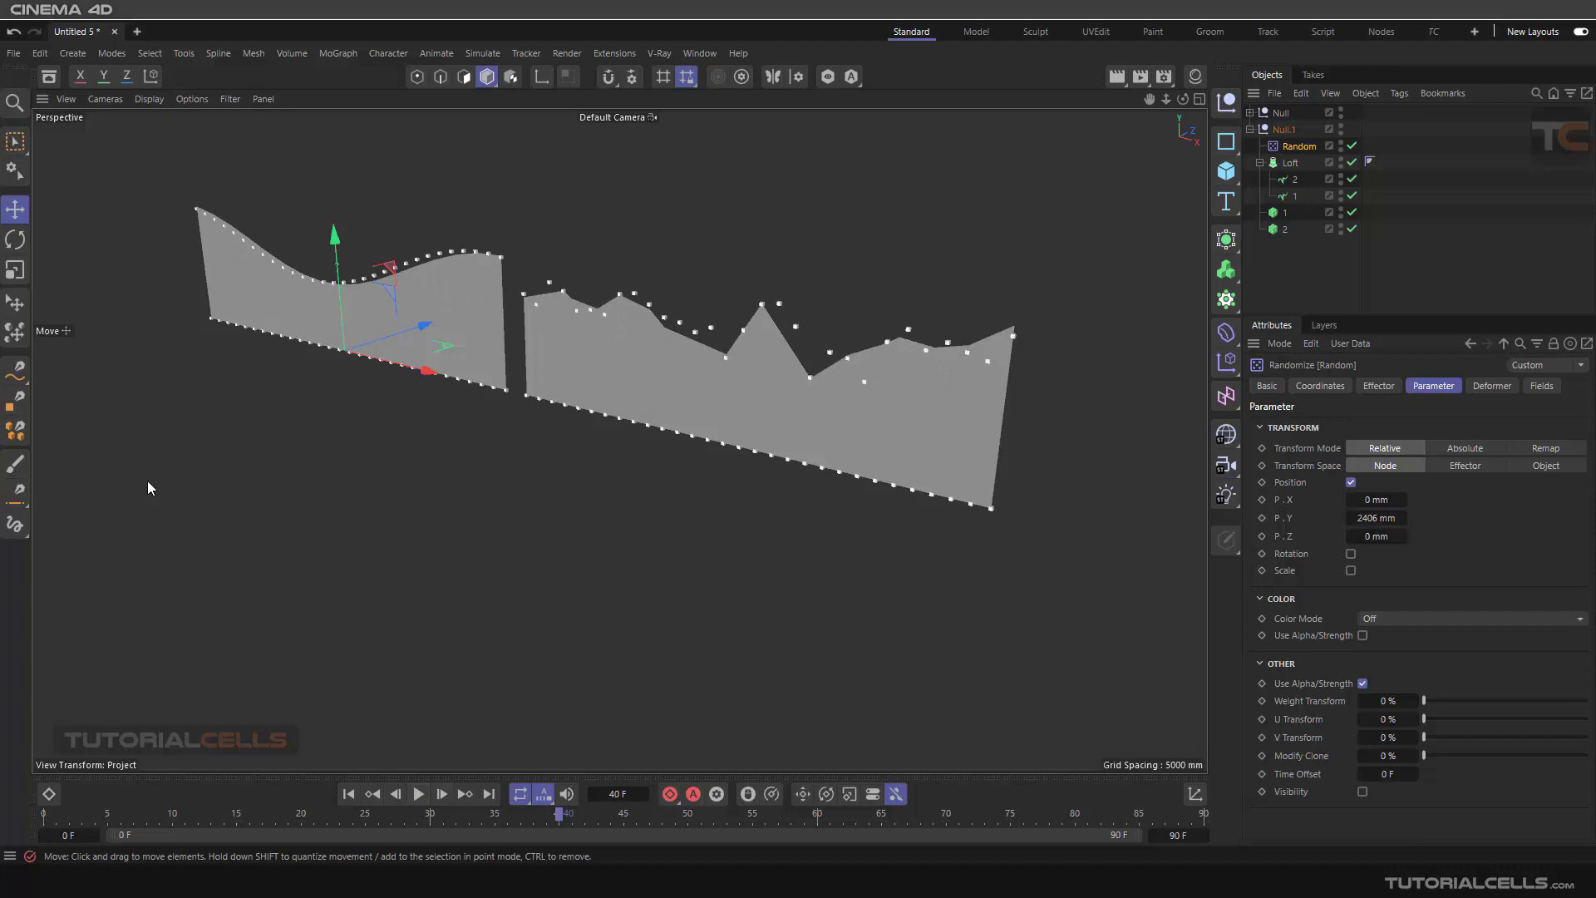
# Duplicate the Null.1 group as a third graph setup and expand the copy
pyautogui.keyDown('alt'); pyautogui.moveTo(693, 443); pyautogui.dragTo(364, 360, button='middle'); pyautogui.keyUp('alt')
pyautogui.keyDown('alt'); pyautogui.moveTo(700, 408); pyautogui.dragTo(606, 401, button='middle'); pyautogui.keyUp('alt')
pyautogui.keyDown('alt'); pyautogui.moveTo(619, 440); pyautogui.dragTo(631, 412); pyautogui.keyUp('alt')
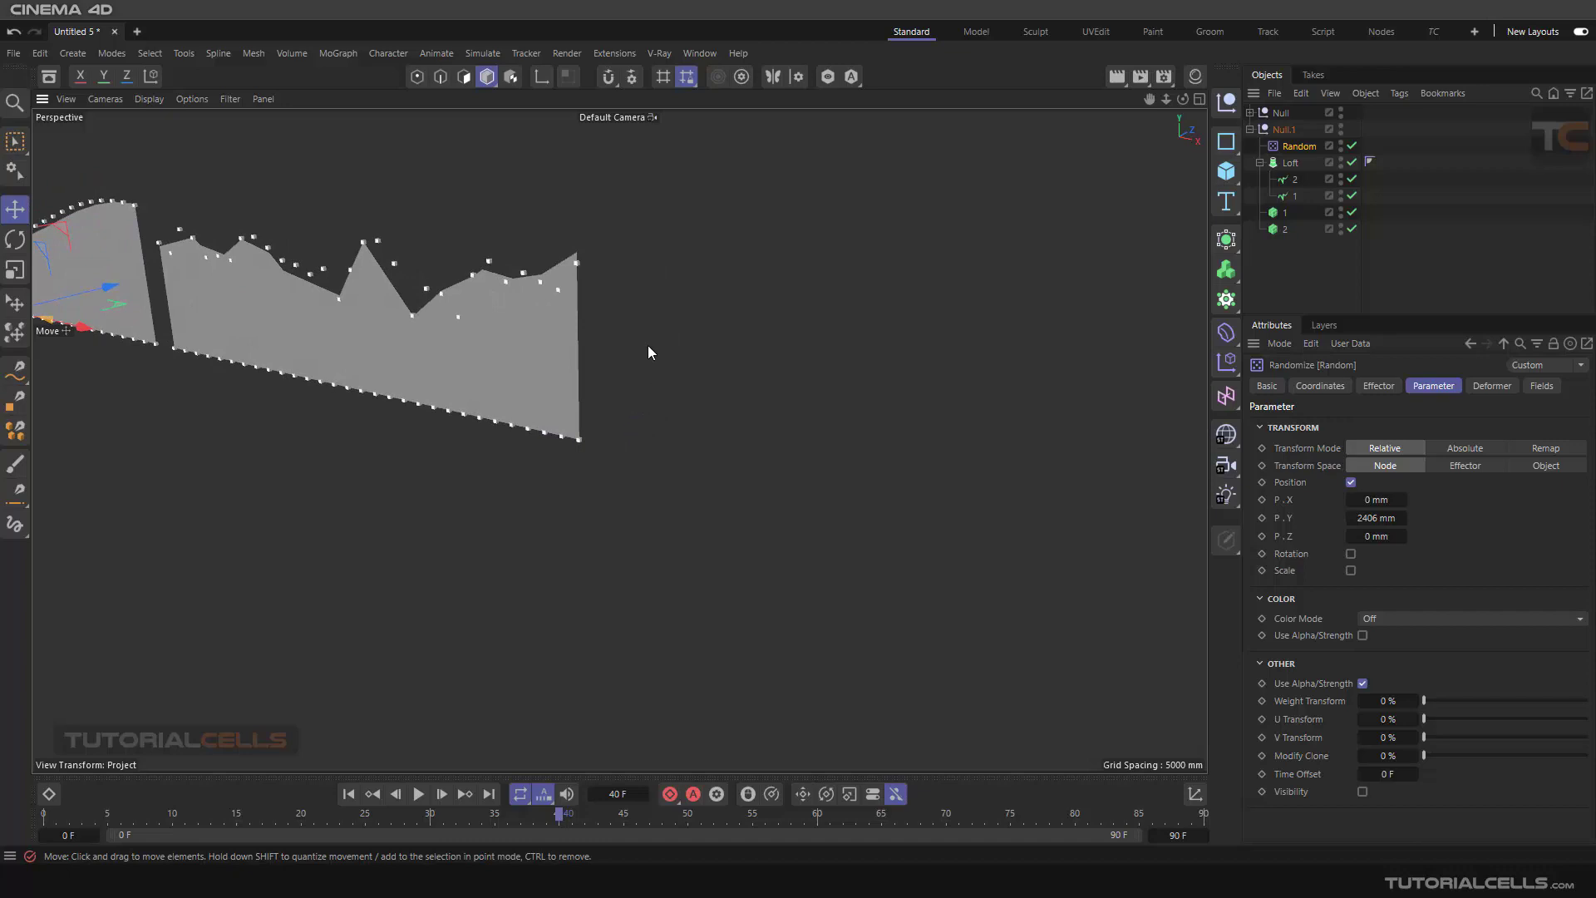
pyautogui.click(1250, 131)
pyautogui.click(1281, 130)
pyautogui.keyDown('ctrl'); pyautogui.moveTo(1286, 149); pyautogui.dragTo(1260, 147); pyautogui.keyUp('ctrl')
pyautogui.click(1250, 146)
# Delete the Random effector from the Null.2 copy and move the group along X past the second graph
pyautogui.click(1277, 164)
pyautogui.press('Delete')
pyautogui.click(1284, 146)
pyautogui.moveTo(345, 361); pyautogui.dragTo(908, 458)
# Set the X count of both Matrix objects in Null.2 to 1 and delete that group's Loft with its tracers
pyautogui.click(1272, 213)
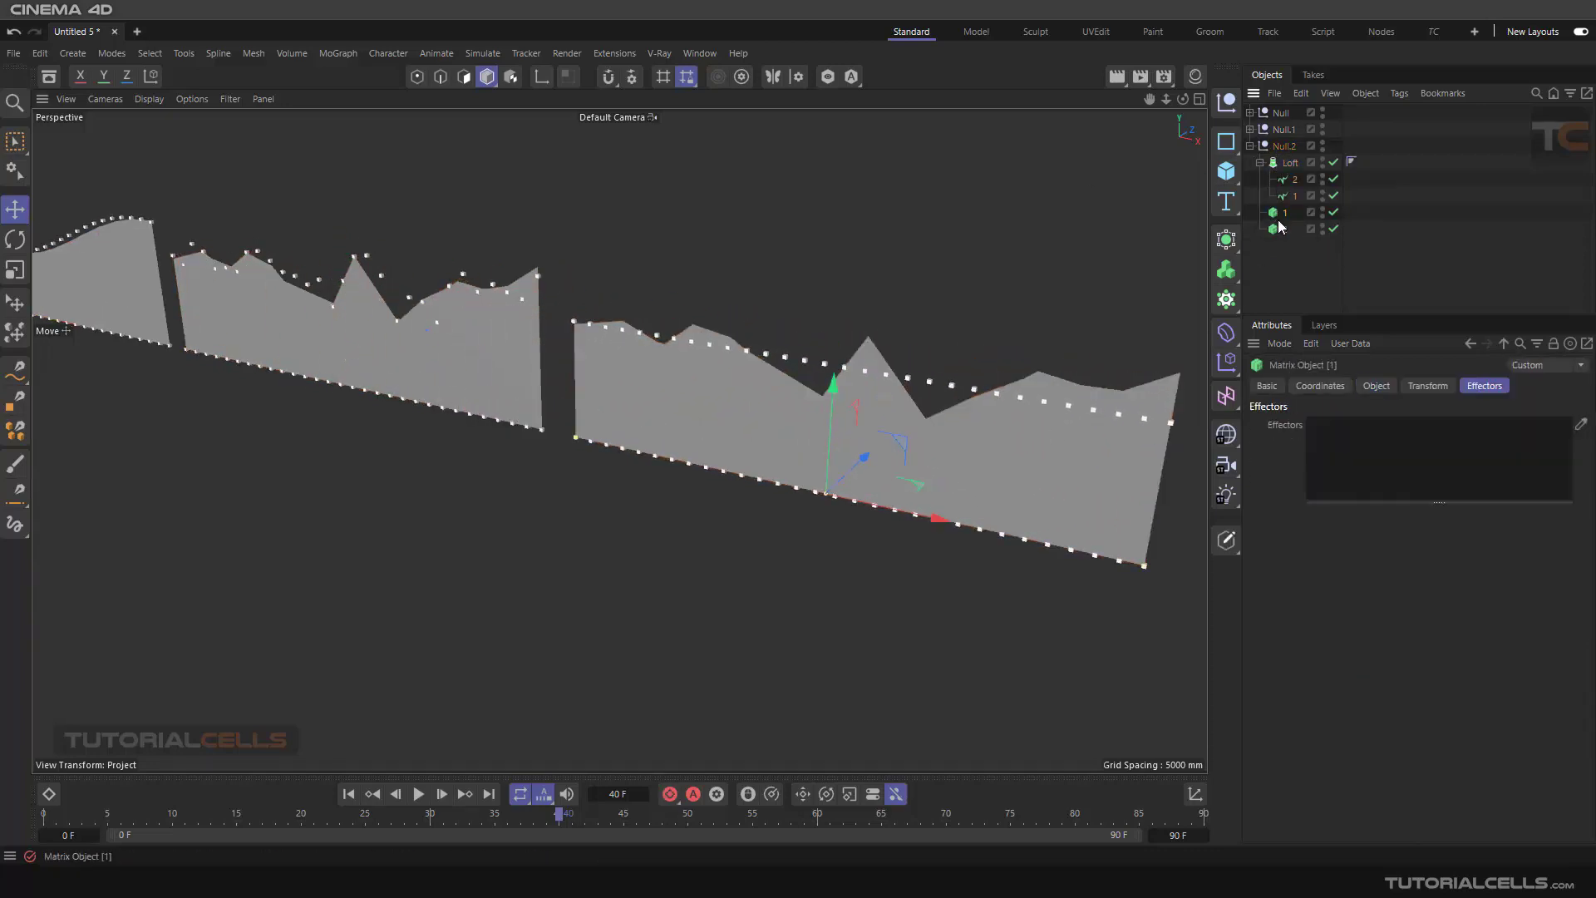
pyautogui.keyDown('ctrl'); pyautogui.click(1278, 228); pyautogui.keyUp('ctrl')
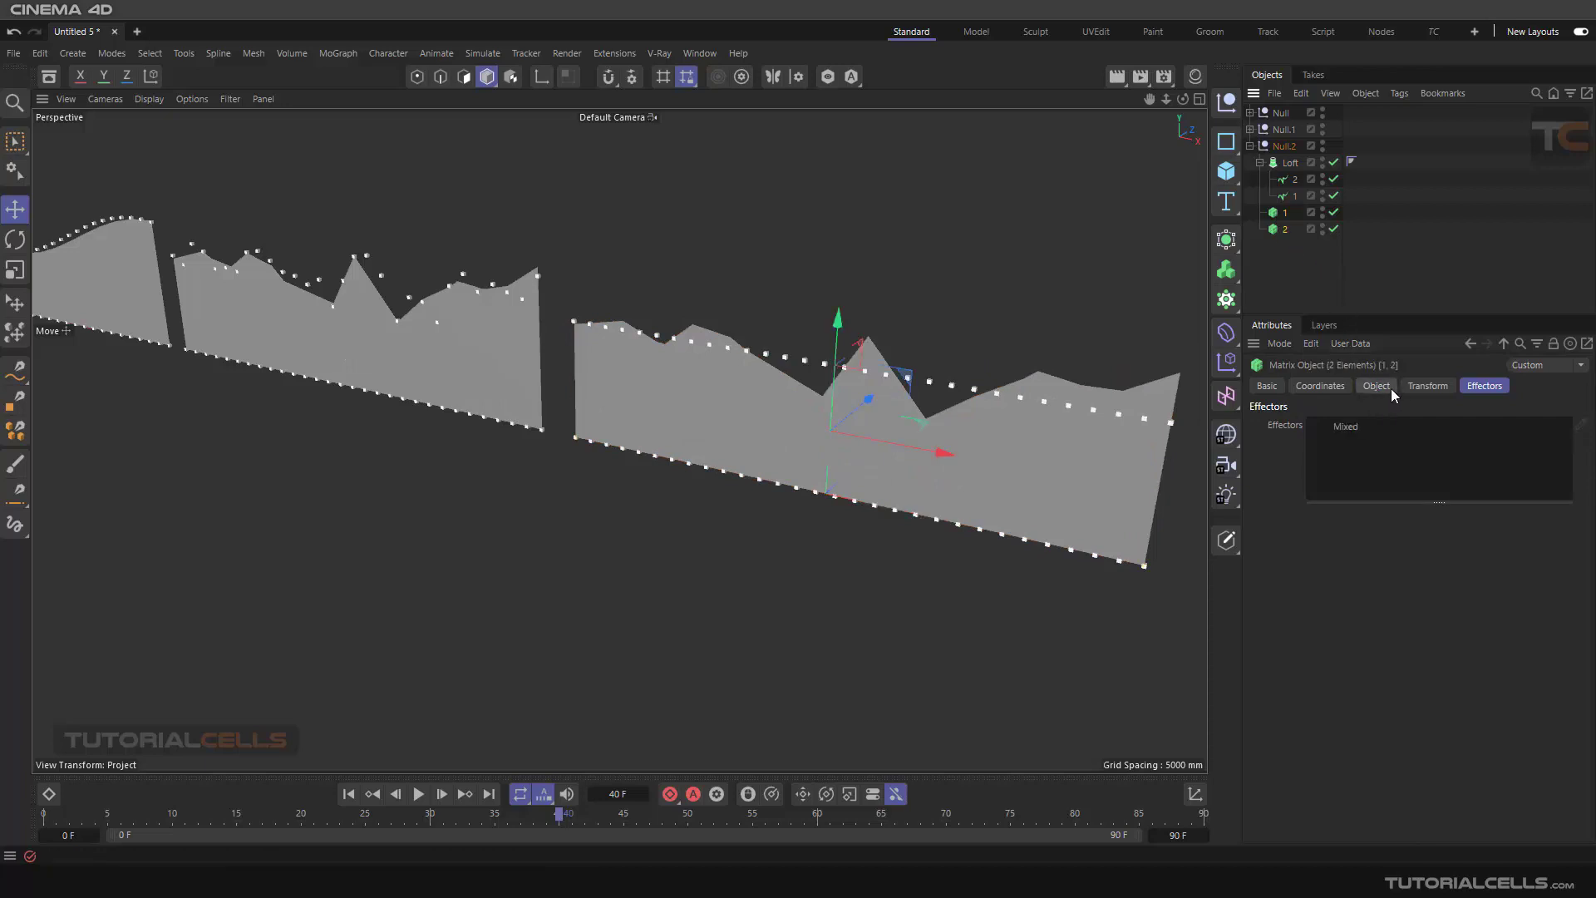
pyautogui.click(1380, 386)
pyautogui.click(1327, 471)
pyautogui.write('1')
pyautogui.press('Return')
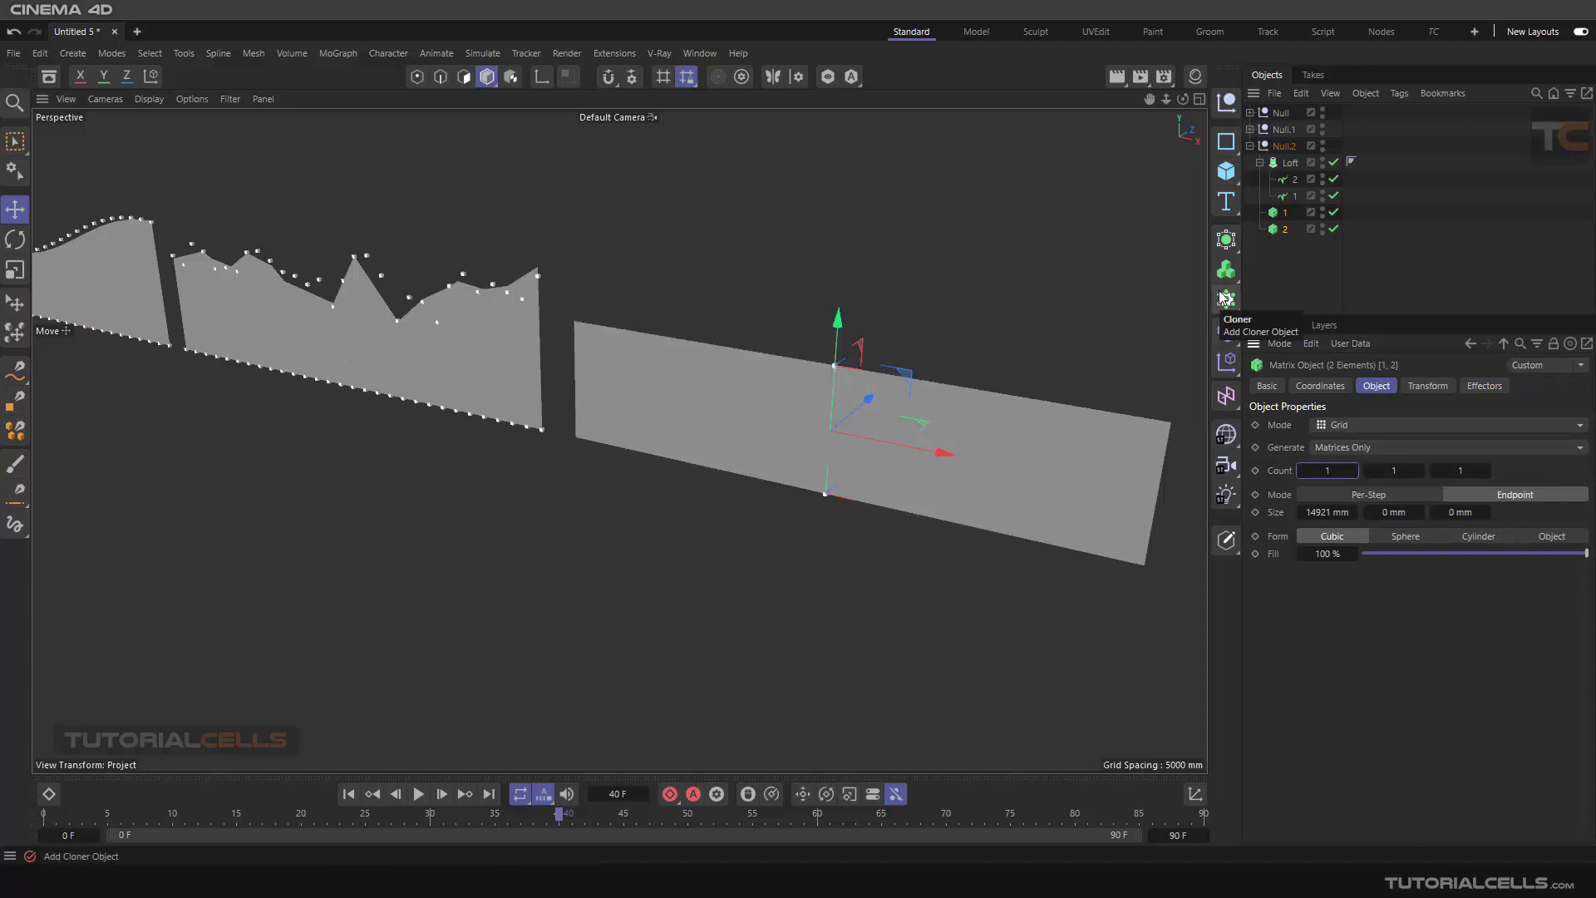
pyautogui.click(1289, 165)
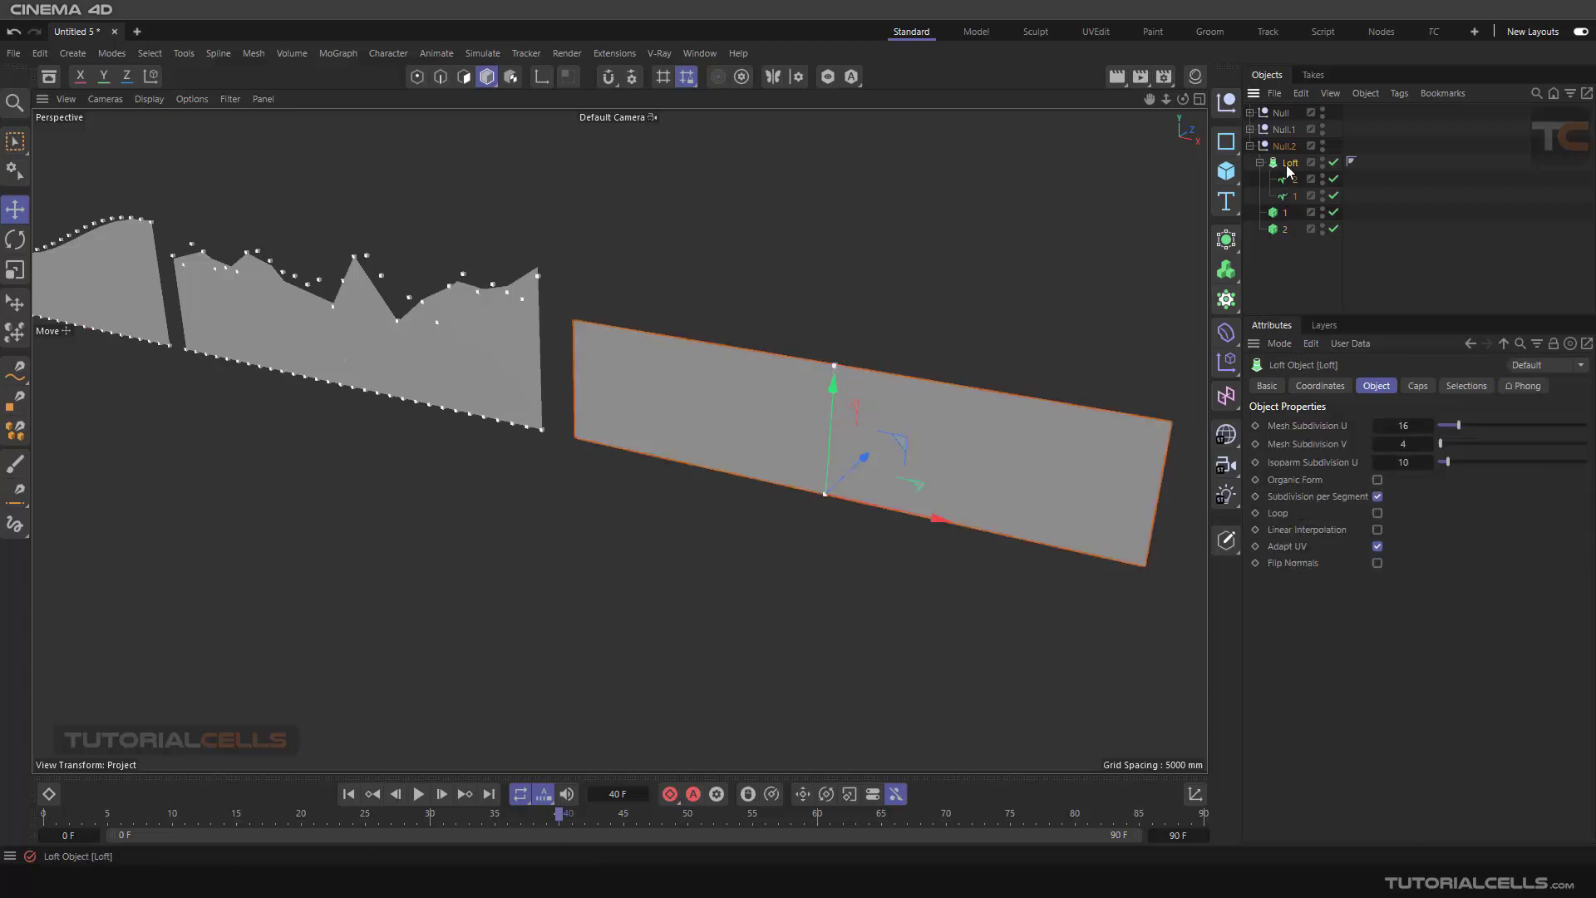
pyautogui.press('Delete')
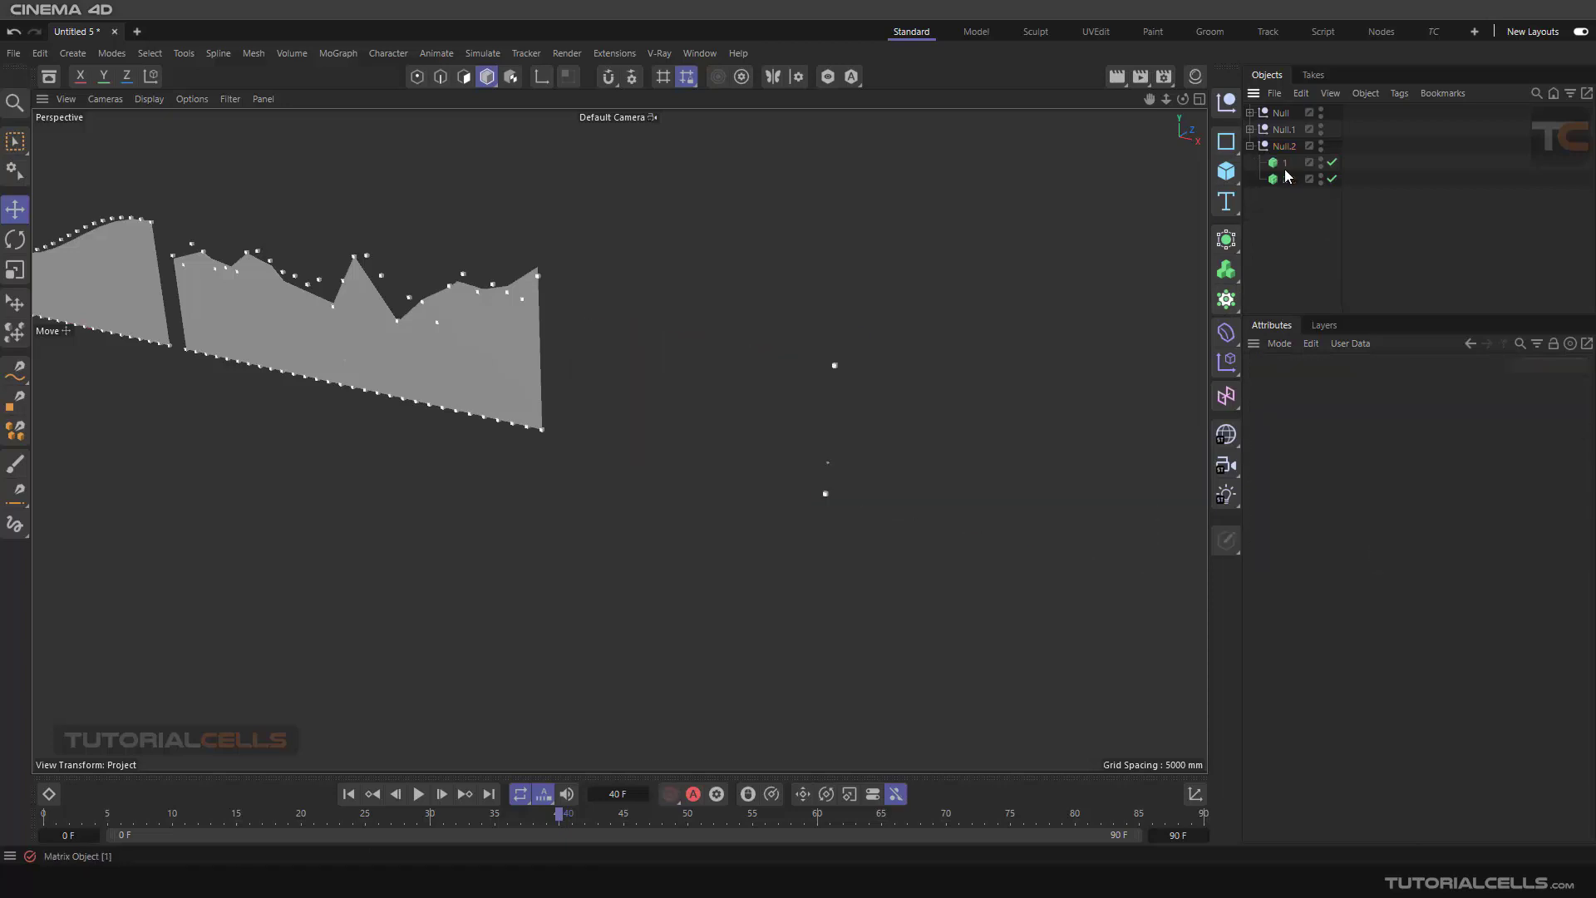
# Check the grid count of both Matrix objects in Null.2 and restore that group's deleted Loft with its two tracers
pyautogui.click(1277, 180)
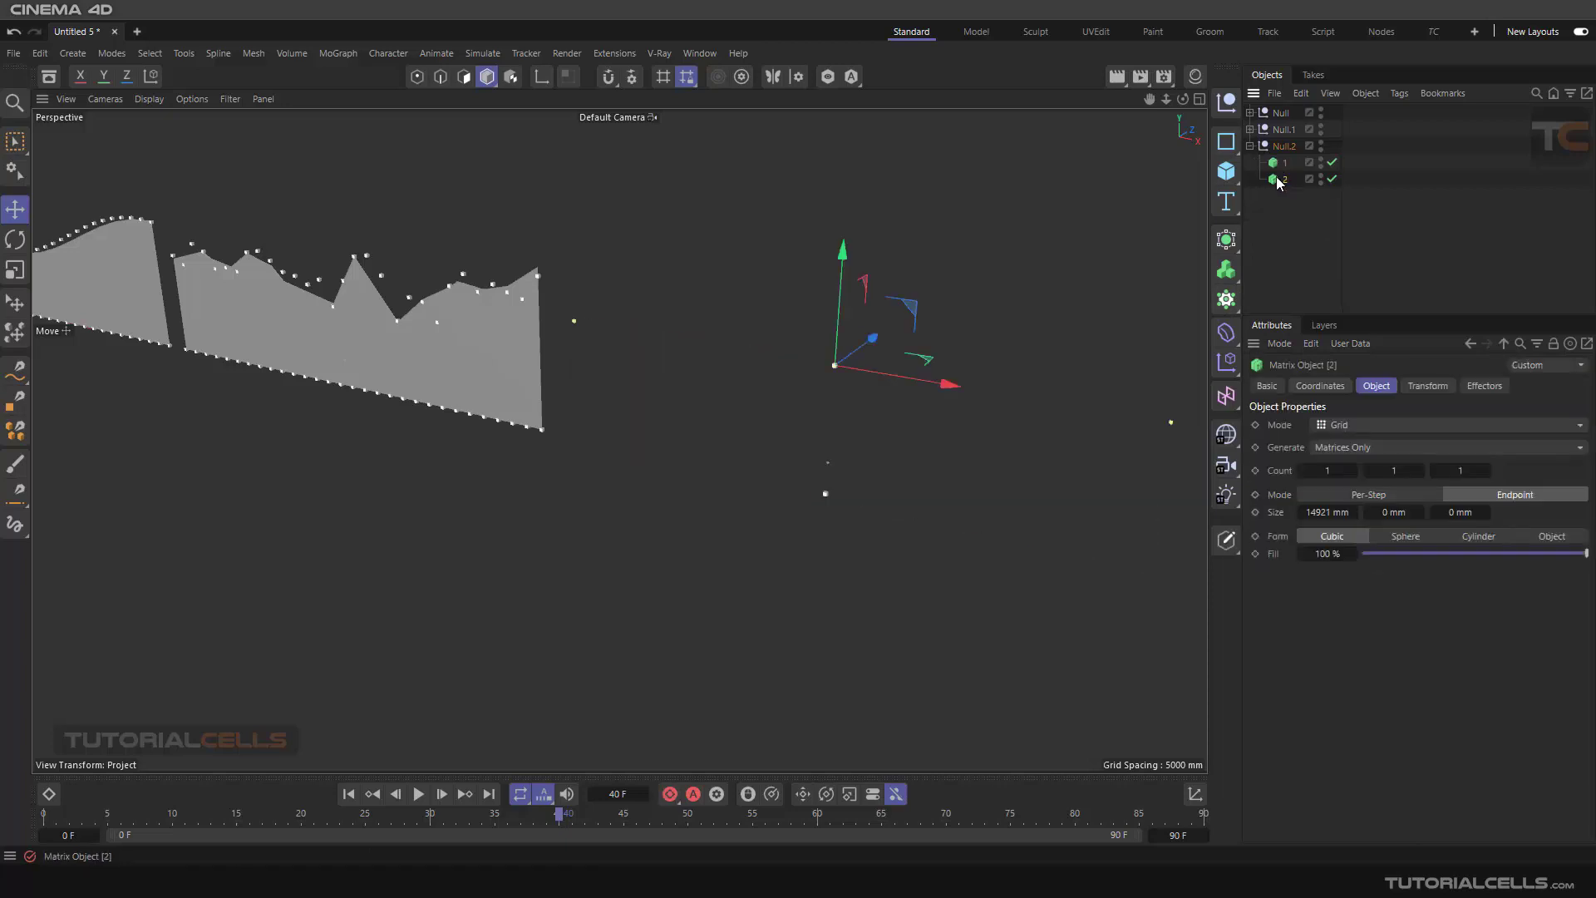
pyautogui.keyDown('ctrl'); pyautogui.click(1284, 163); pyautogui.keyUp('ctrl')
pyautogui.moveTo(1319, 473); pyautogui.dragTo(1363, 473)
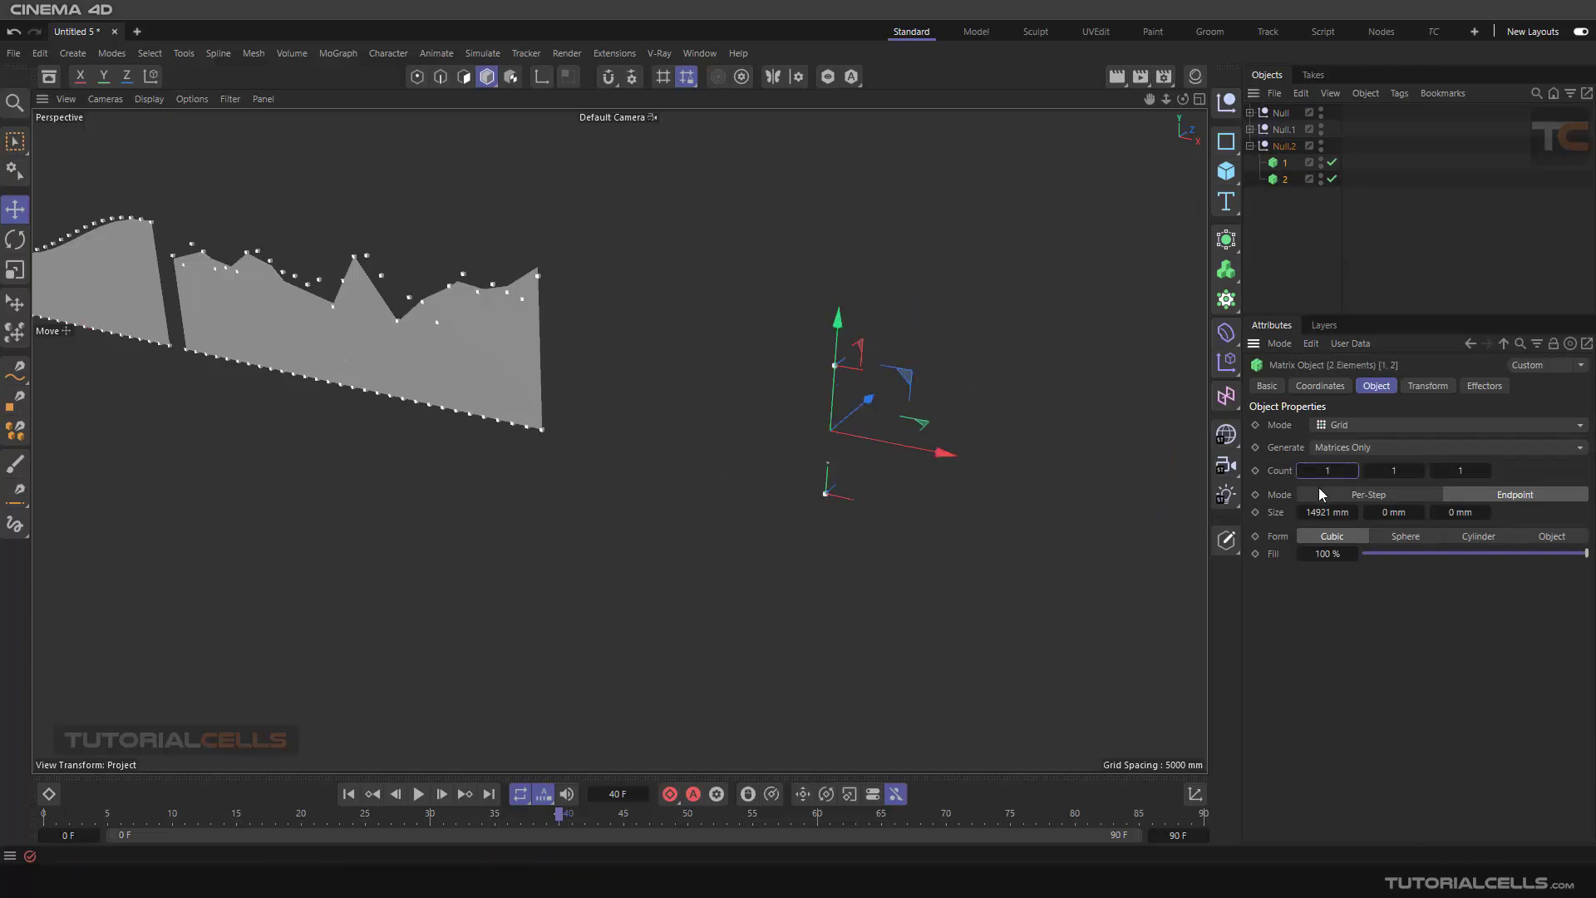
pyautogui.scroll(2, 861, 441)
pyautogui.keyDown('alt'); pyautogui.moveTo(862, 441); pyautogui.dragTo(772, 416, button='middle'); pyautogui.keyUp('alt')
pyautogui.scroll(-3, 771, 417)
pyautogui.keyDown('alt'); pyautogui.moveTo(771, 417); pyautogui.dragTo(775, 424); pyautogui.keyUp('alt')
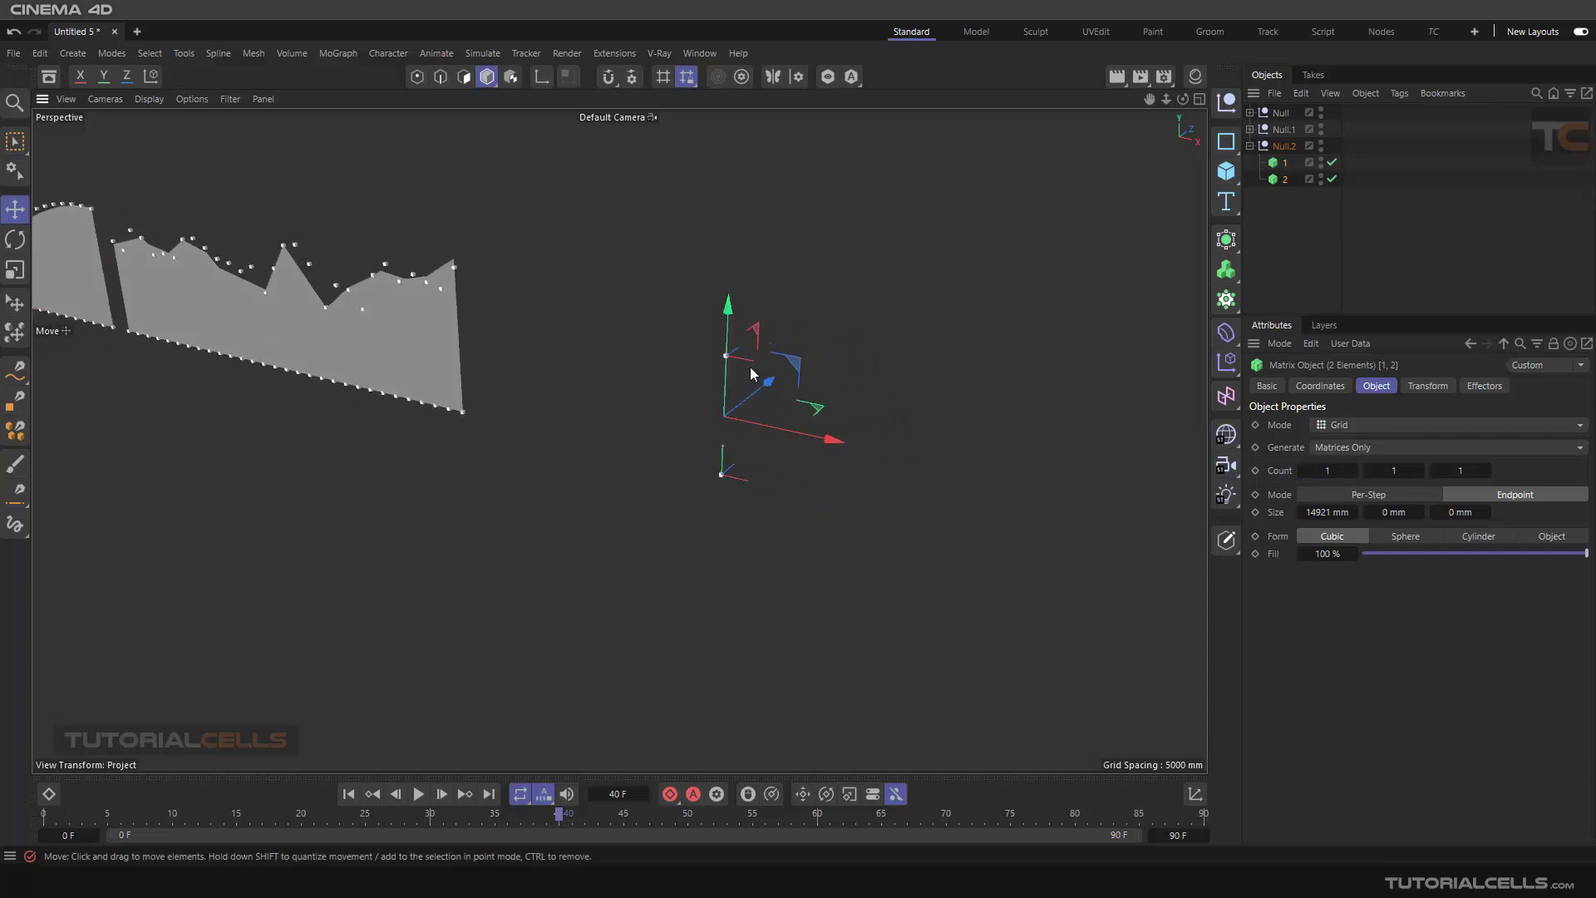
pyautogui.keyDown('ctrl'); pyautogui.click(1284, 164); pyautogui.keyUp('ctrl')
pyautogui.keyDown('ctrl'); pyautogui.click(1284, 174); pyautogui.keyUp('ctrl')
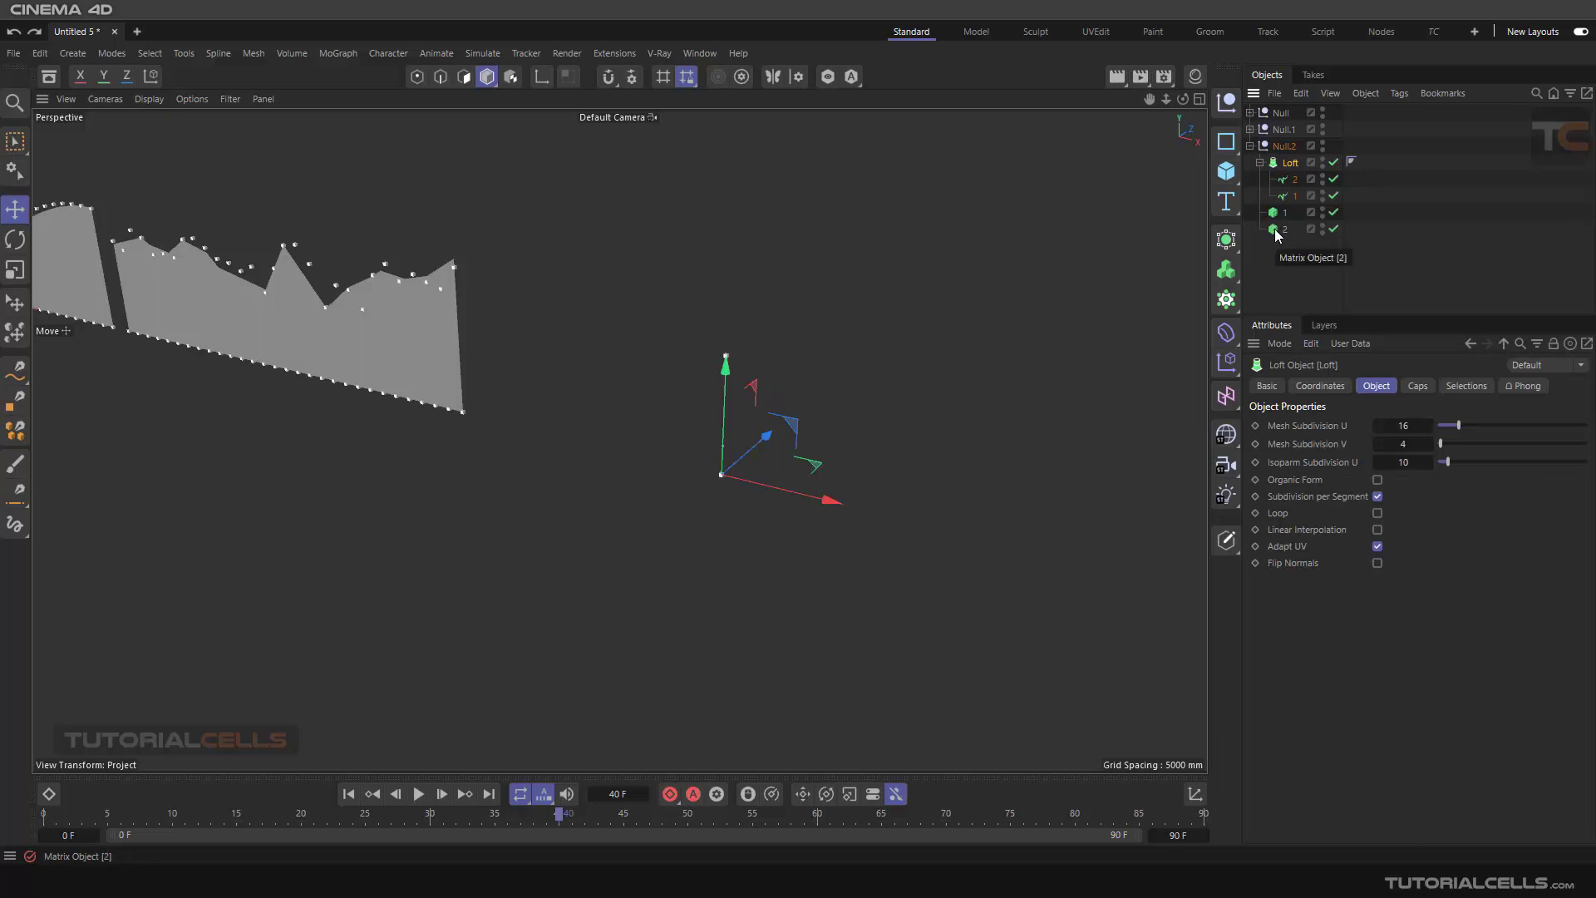
# Select both Matrix objects in Null.2, show their assigned effectors and start adding a MoGraph effector to them
pyautogui.click(1278, 229)
pyautogui.keyDown('ctrl'); pyautogui.click(1281, 213); pyautogui.keyUp('ctrl')
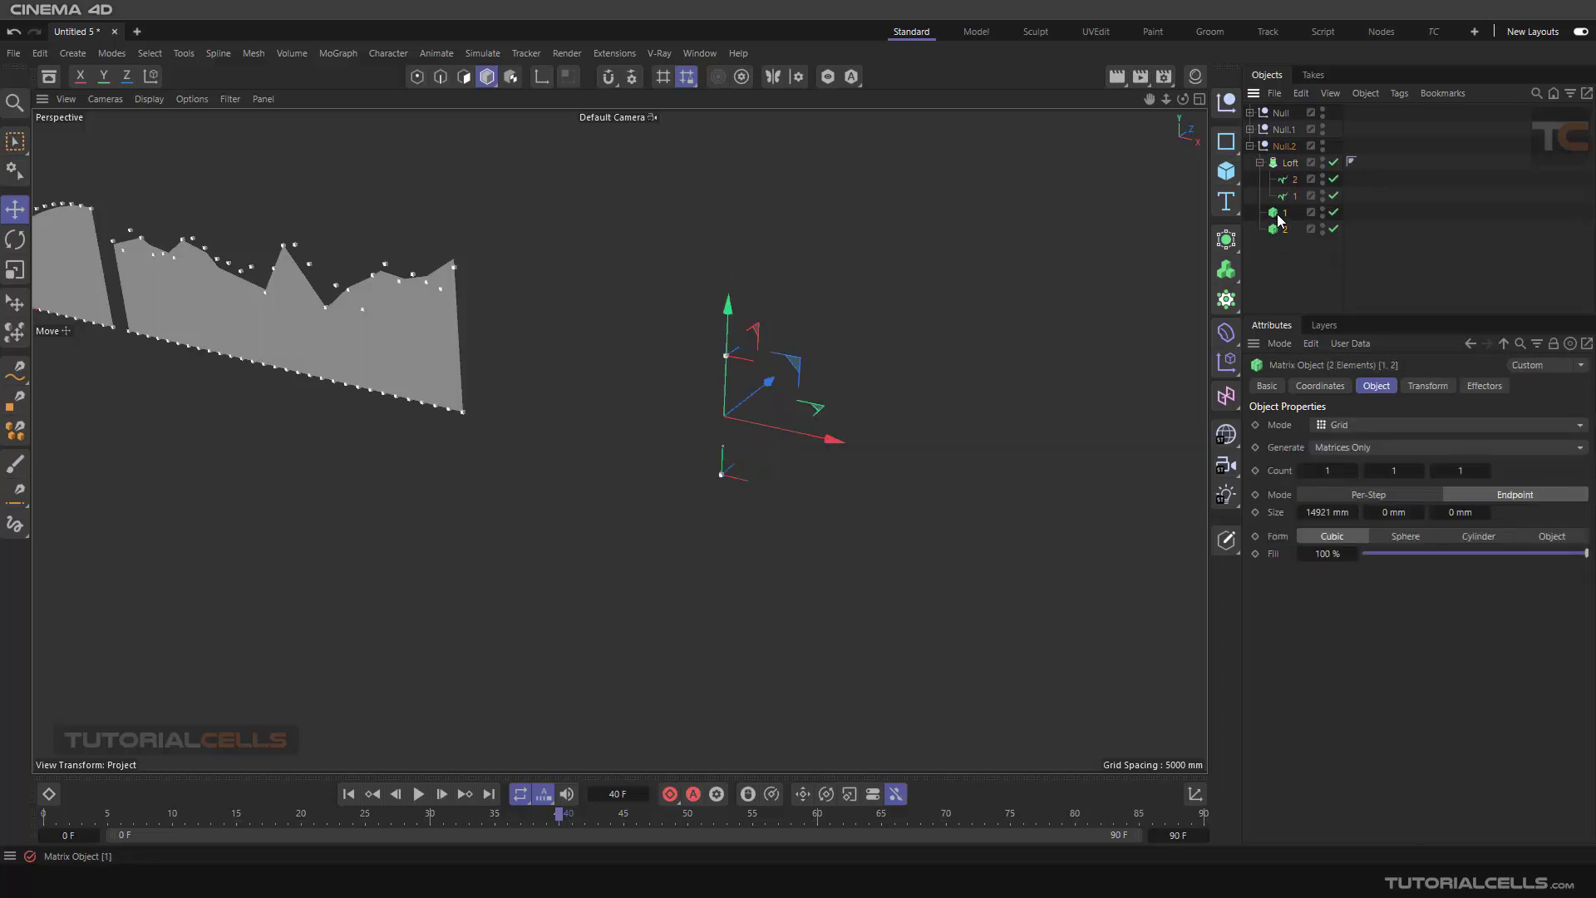
pyautogui.click(1482, 386)
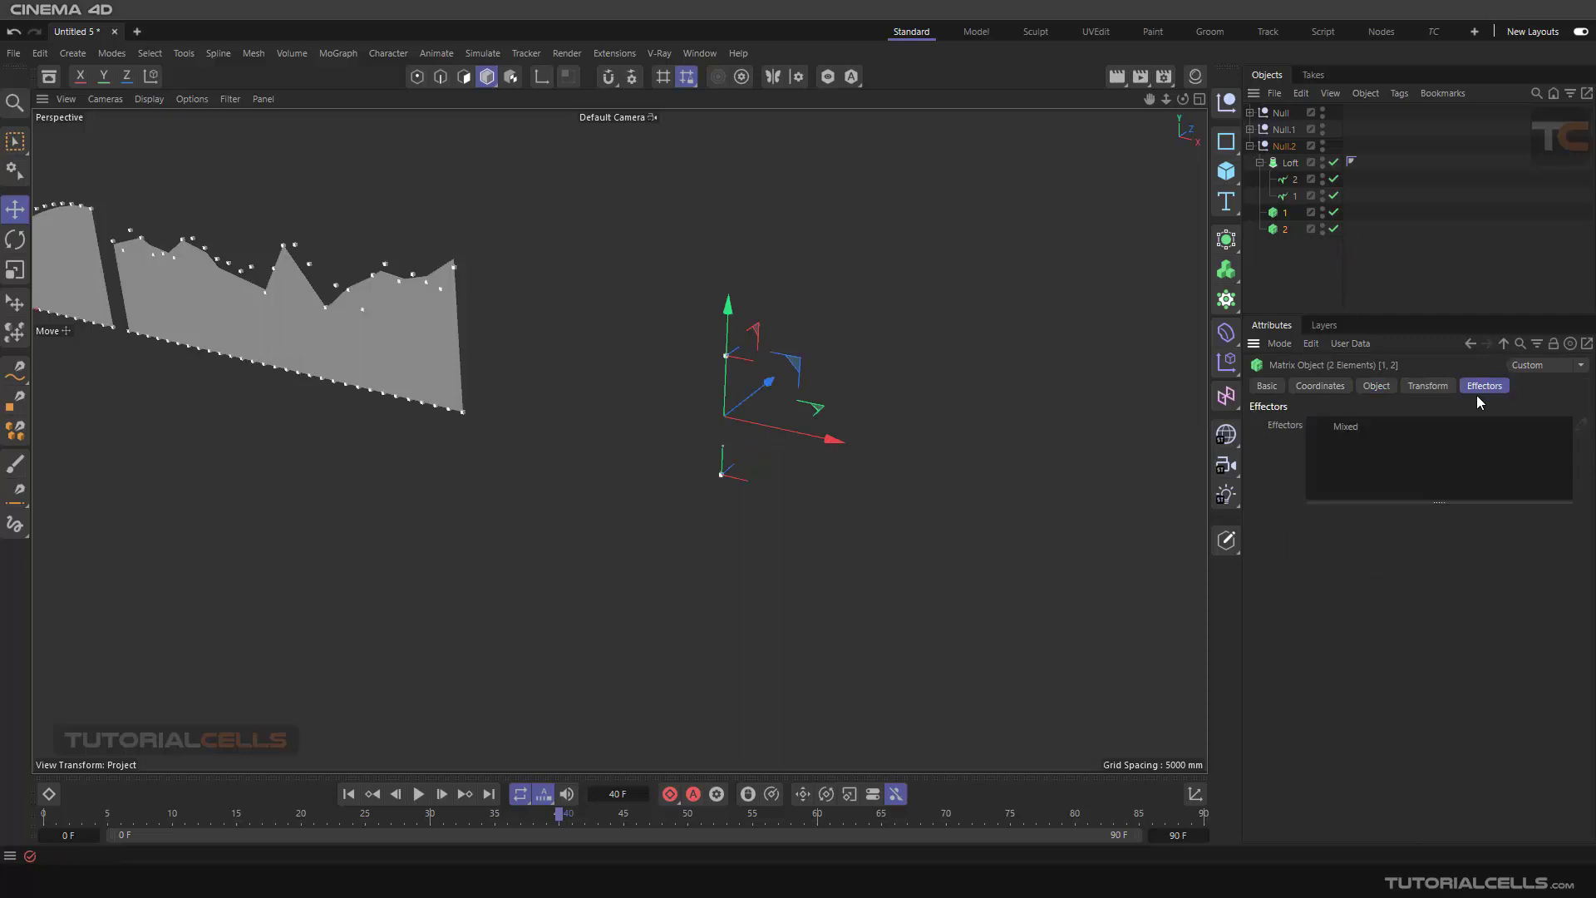
pyautogui.click(337, 53)
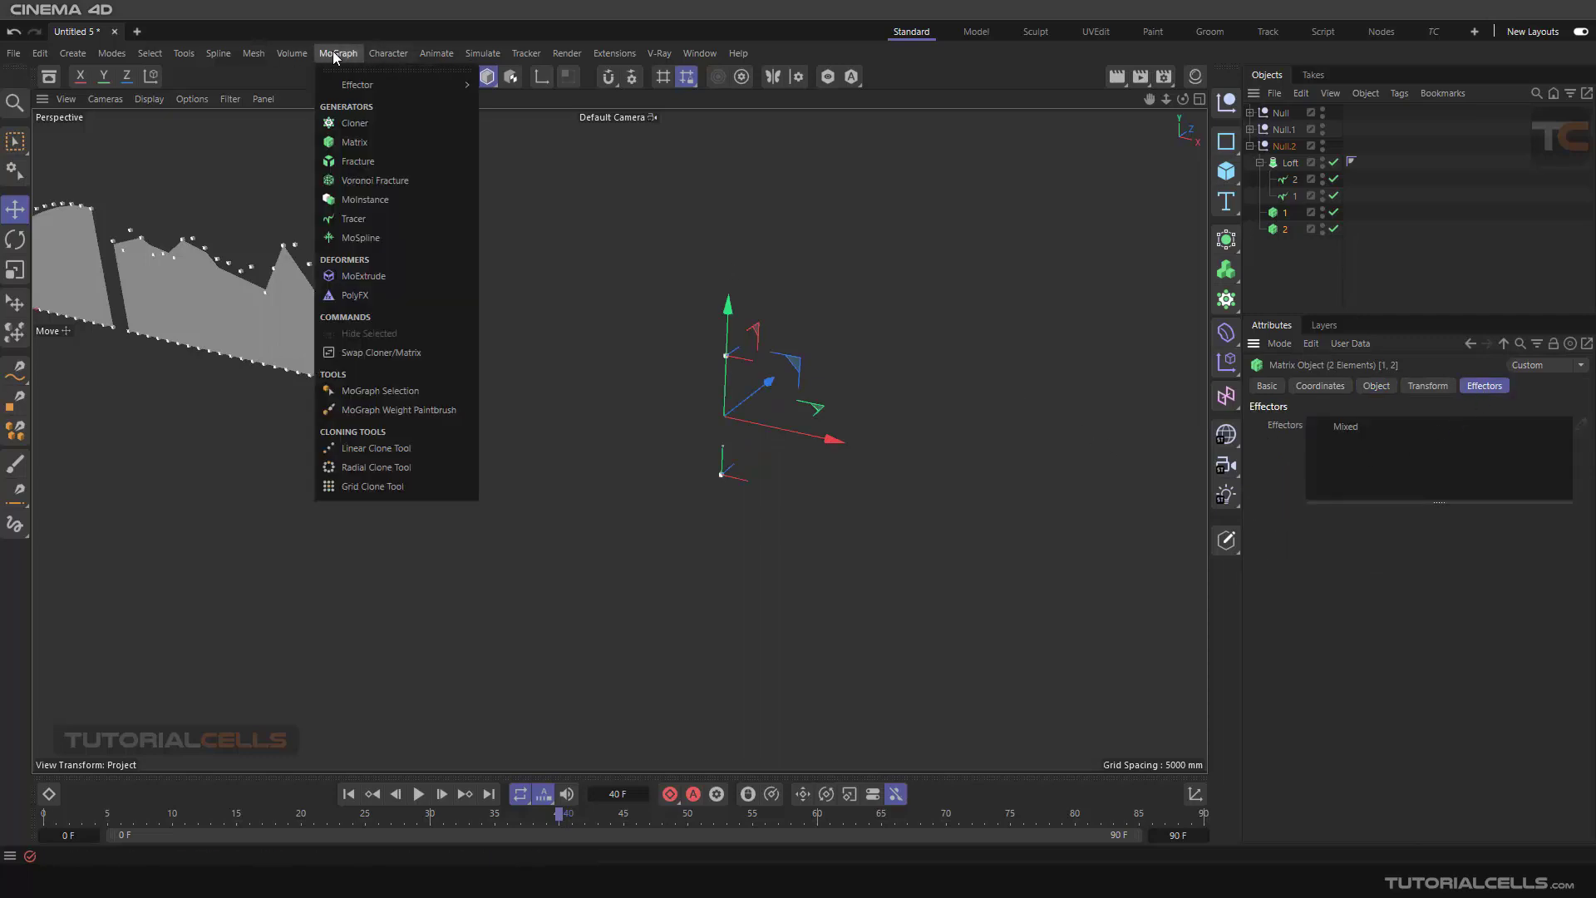
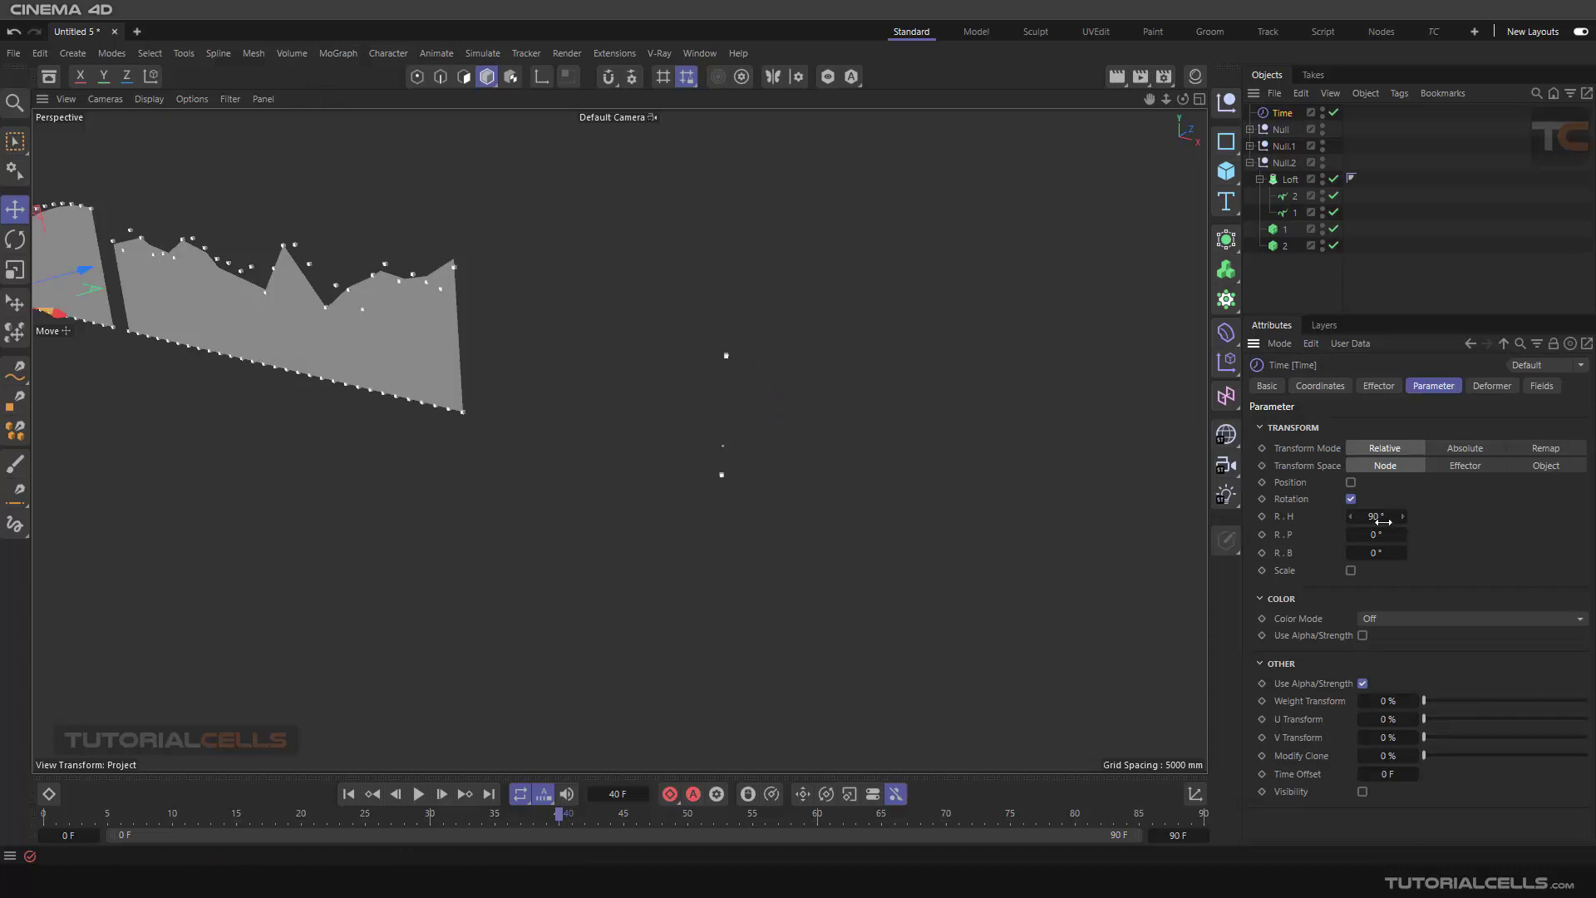
# Switch the Time effector from rotation to position, set P.Y to 62 mm and preview the animation
pyautogui.click(1351, 500)
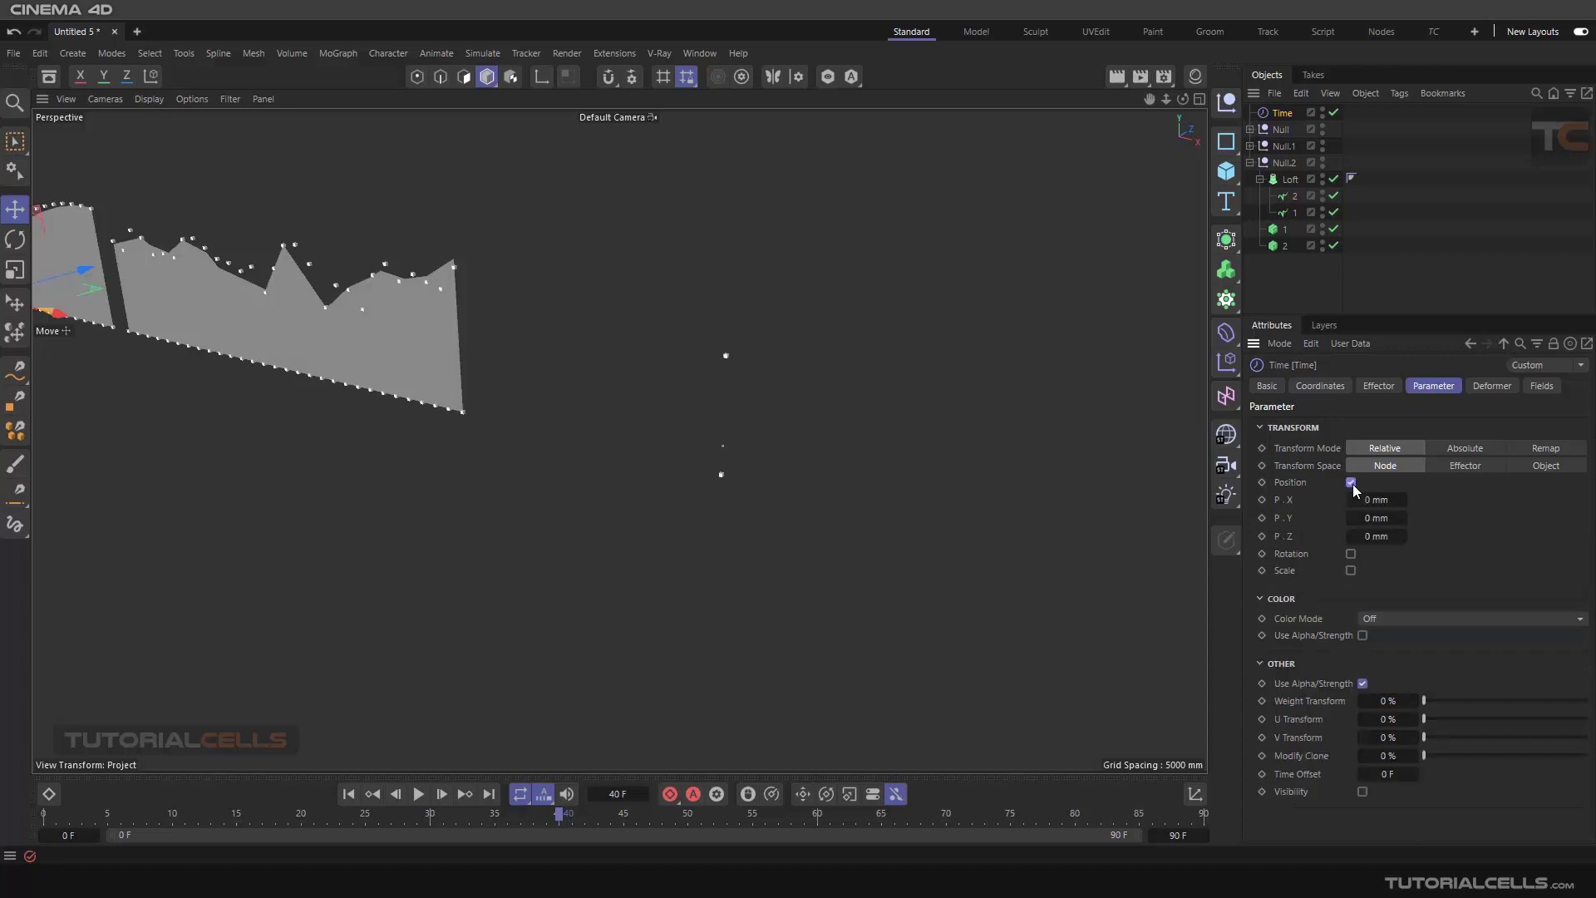
pyautogui.moveTo(1374, 519); pyautogui.dragTo(1396, 519)
pyautogui.click(420, 795)
pyautogui.click(349, 798)
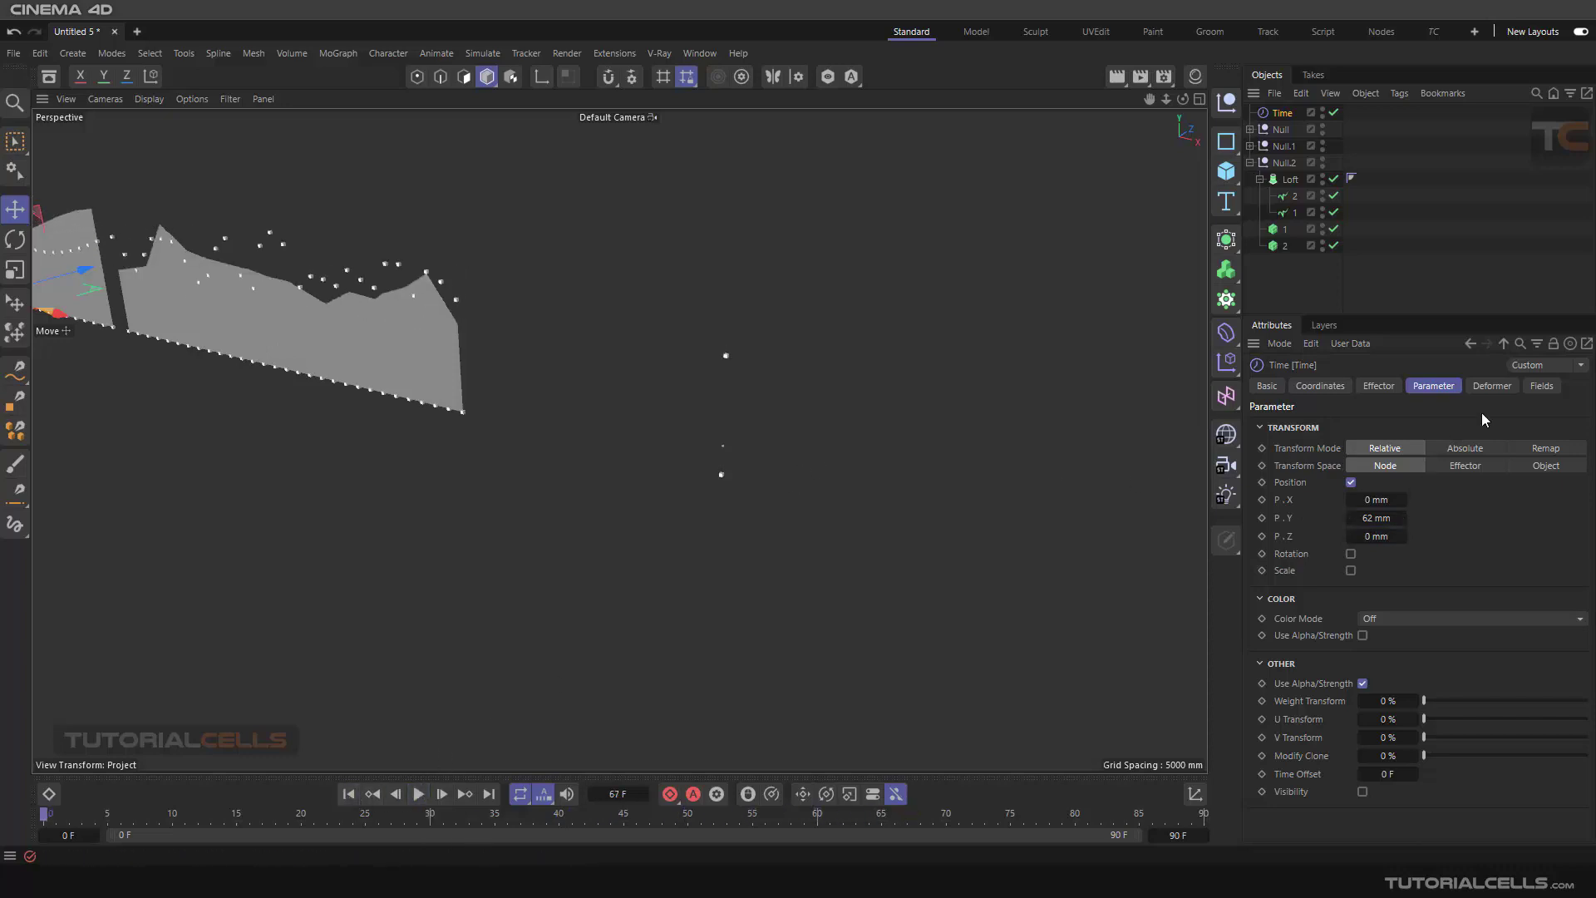
# Examine the Time effector's settings and its assignment to both Matrix objects in Null.2, and play the animation from the start
pyautogui.click(1379, 387)
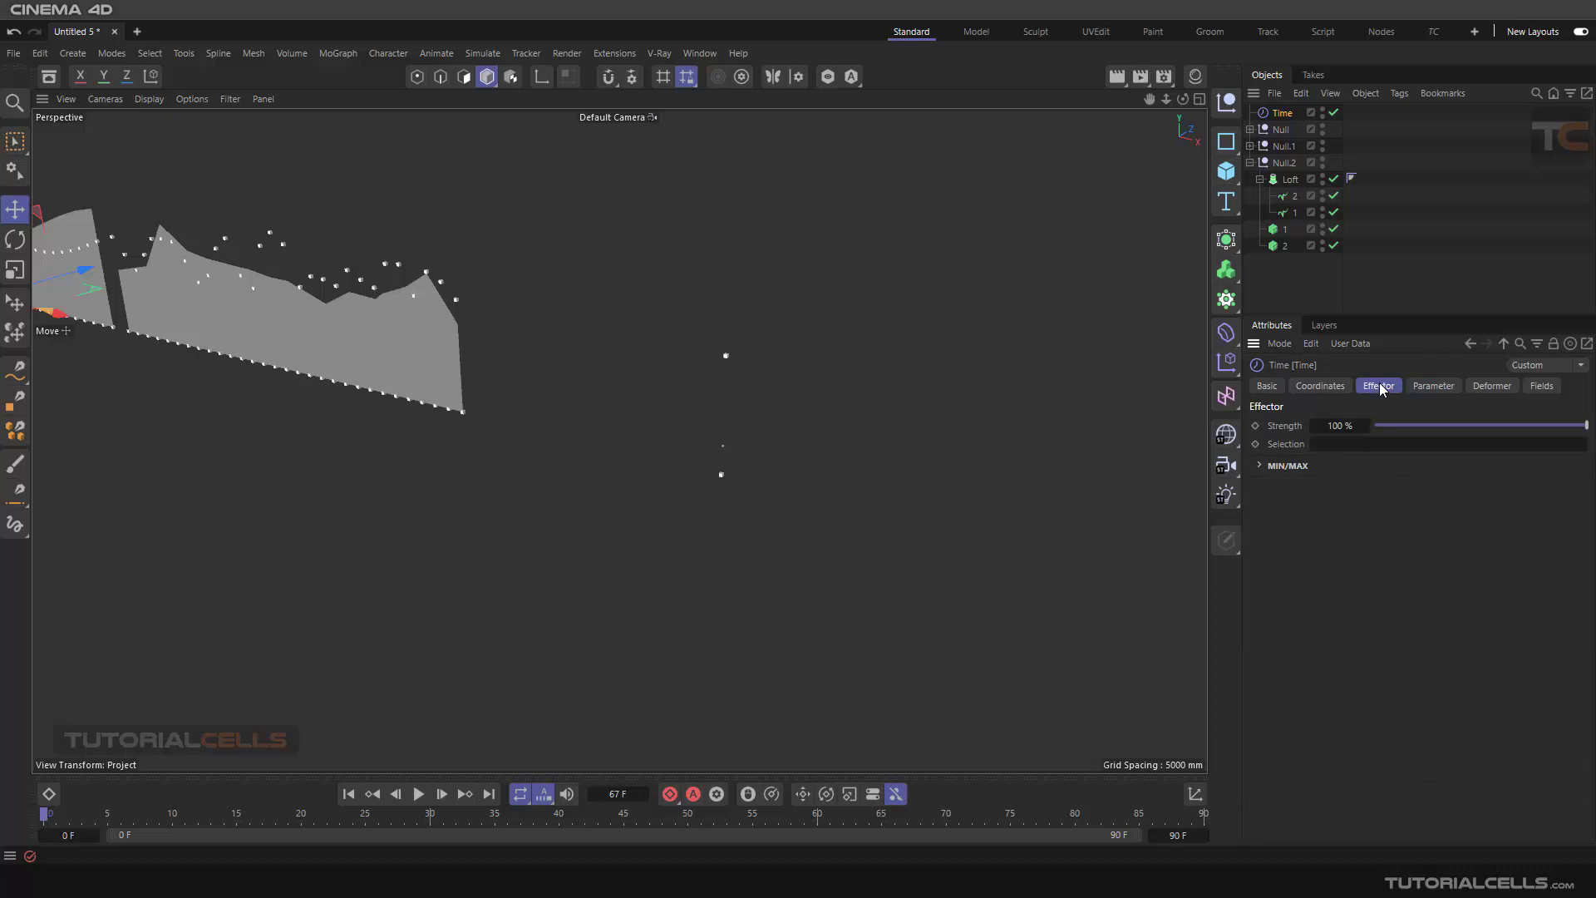
pyautogui.click(1432, 386)
pyautogui.click(1493, 387)
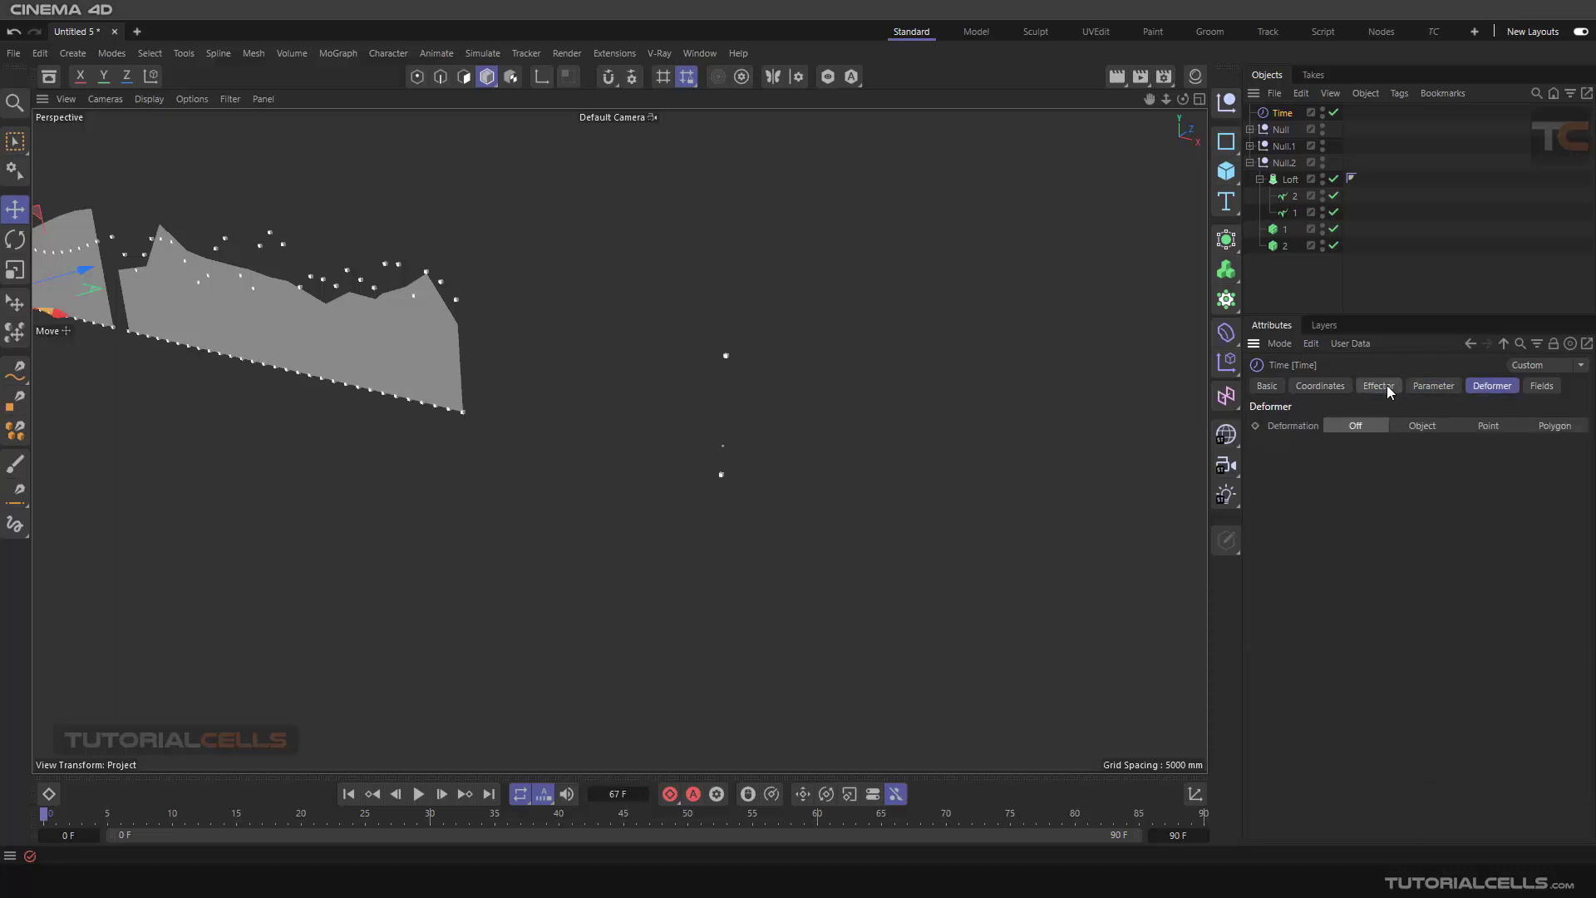
pyautogui.click(1284, 236)
pyautogui.click(1481, 388)
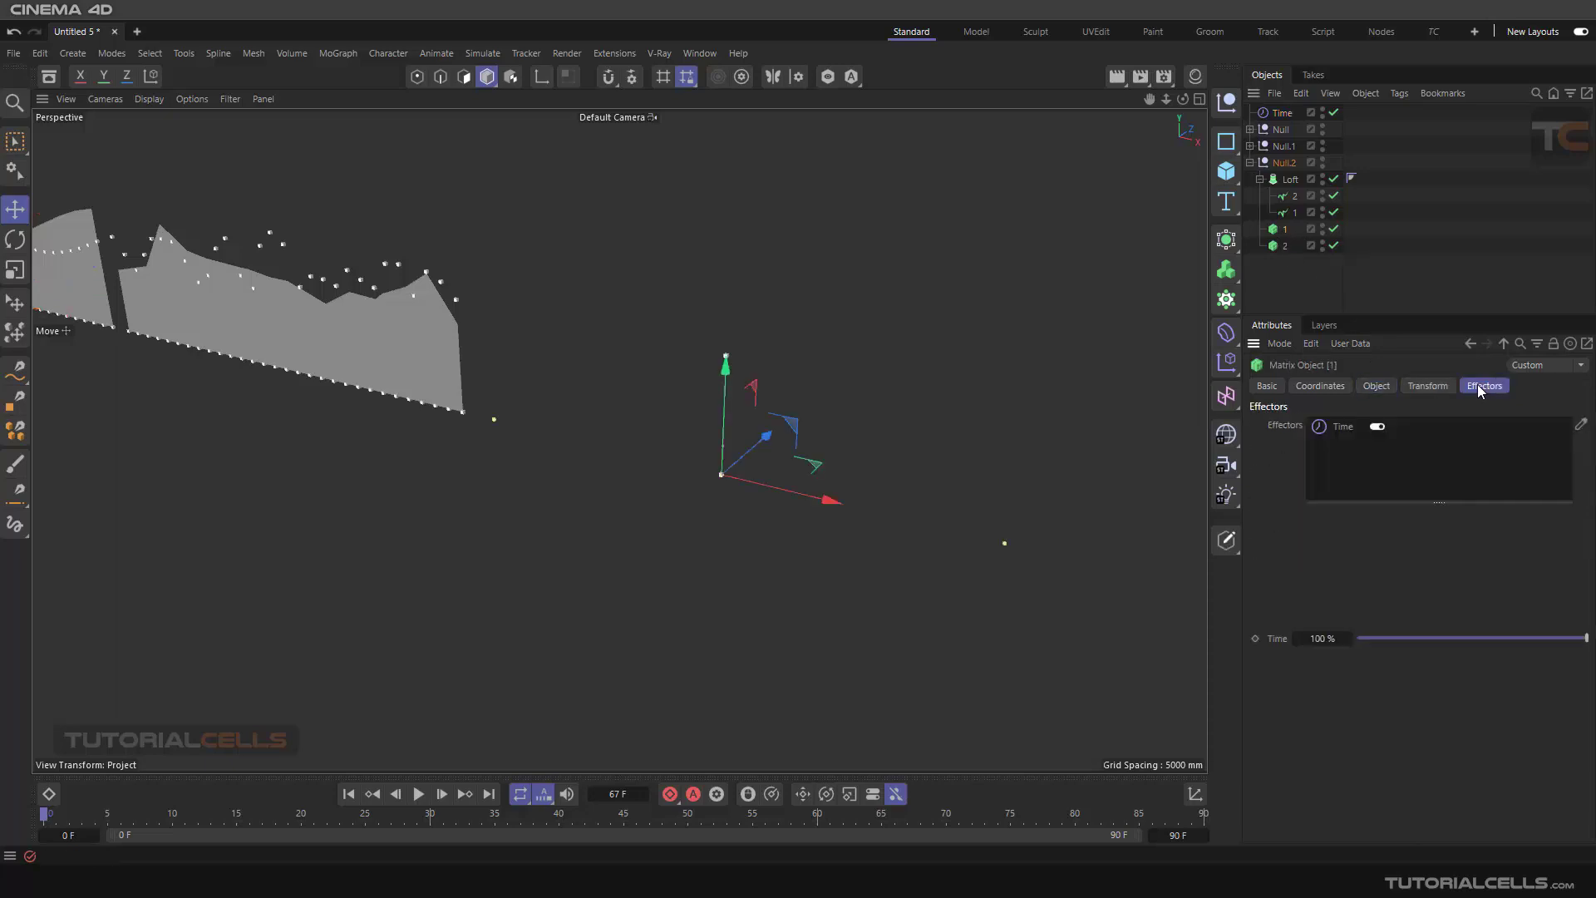
pyautogui.click(1282, 245)
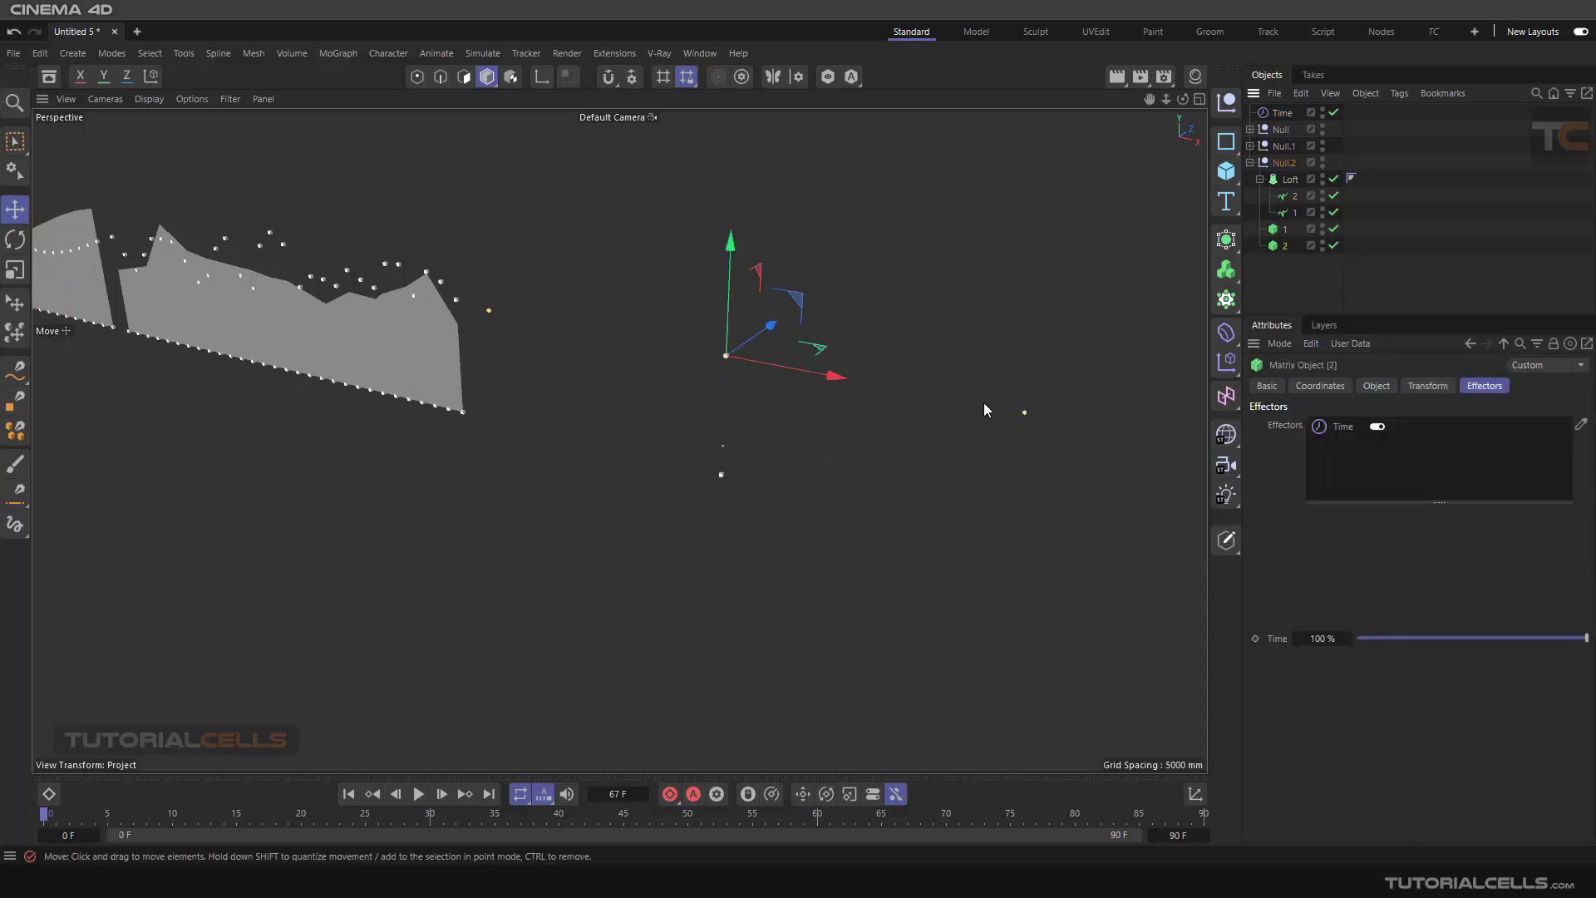
pyautogui.click(419, 794)
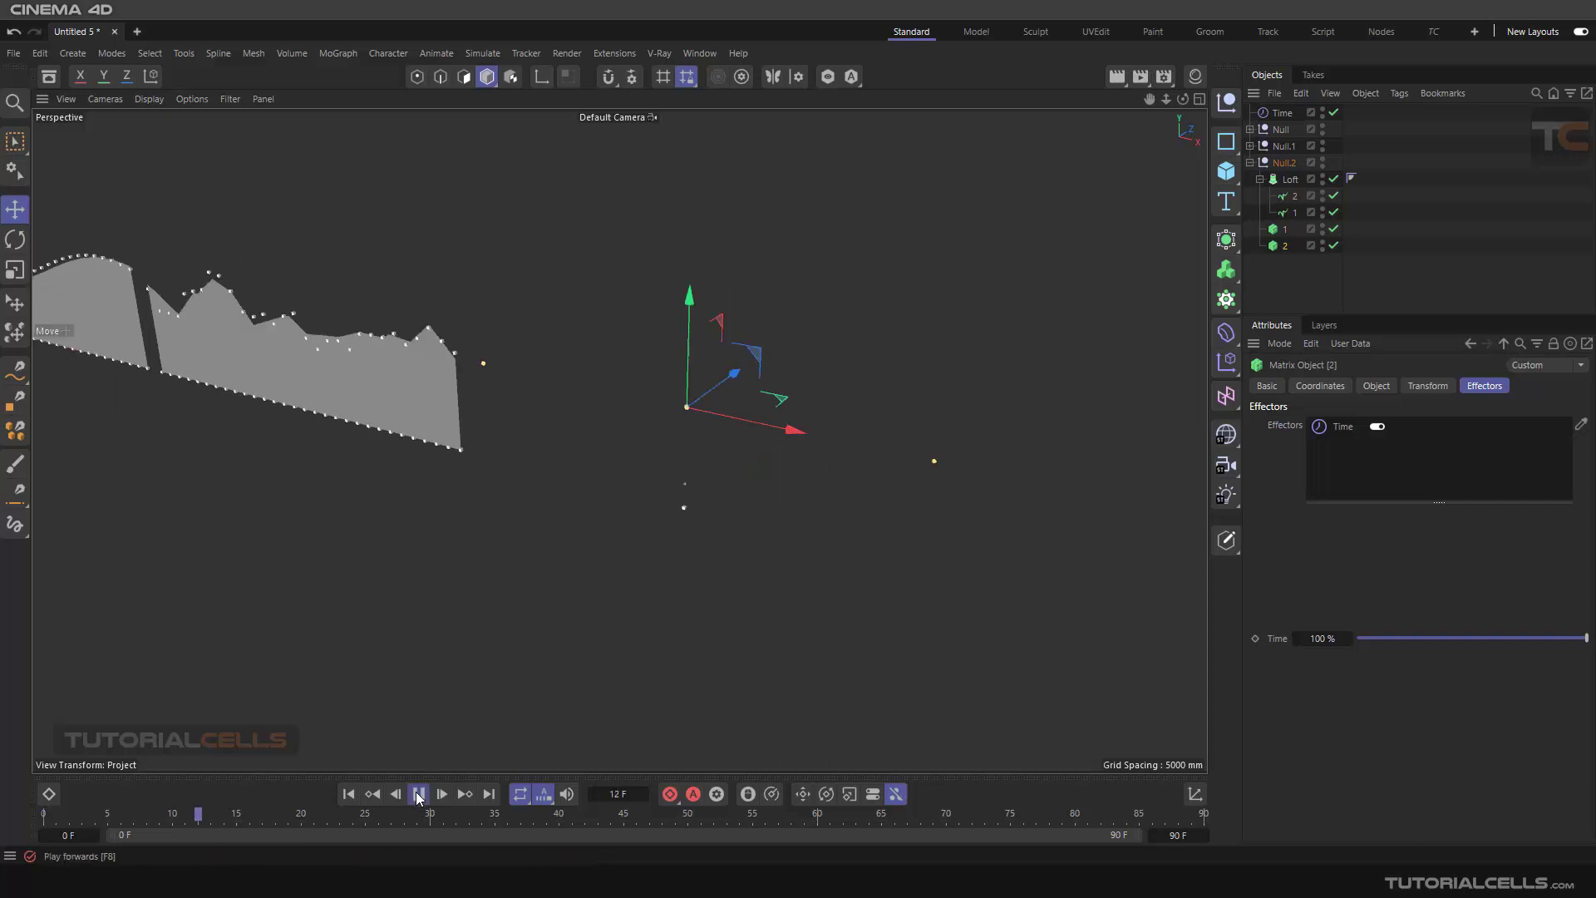
pyautogui.click(419, 794)
pyautogui.click(348, 794)
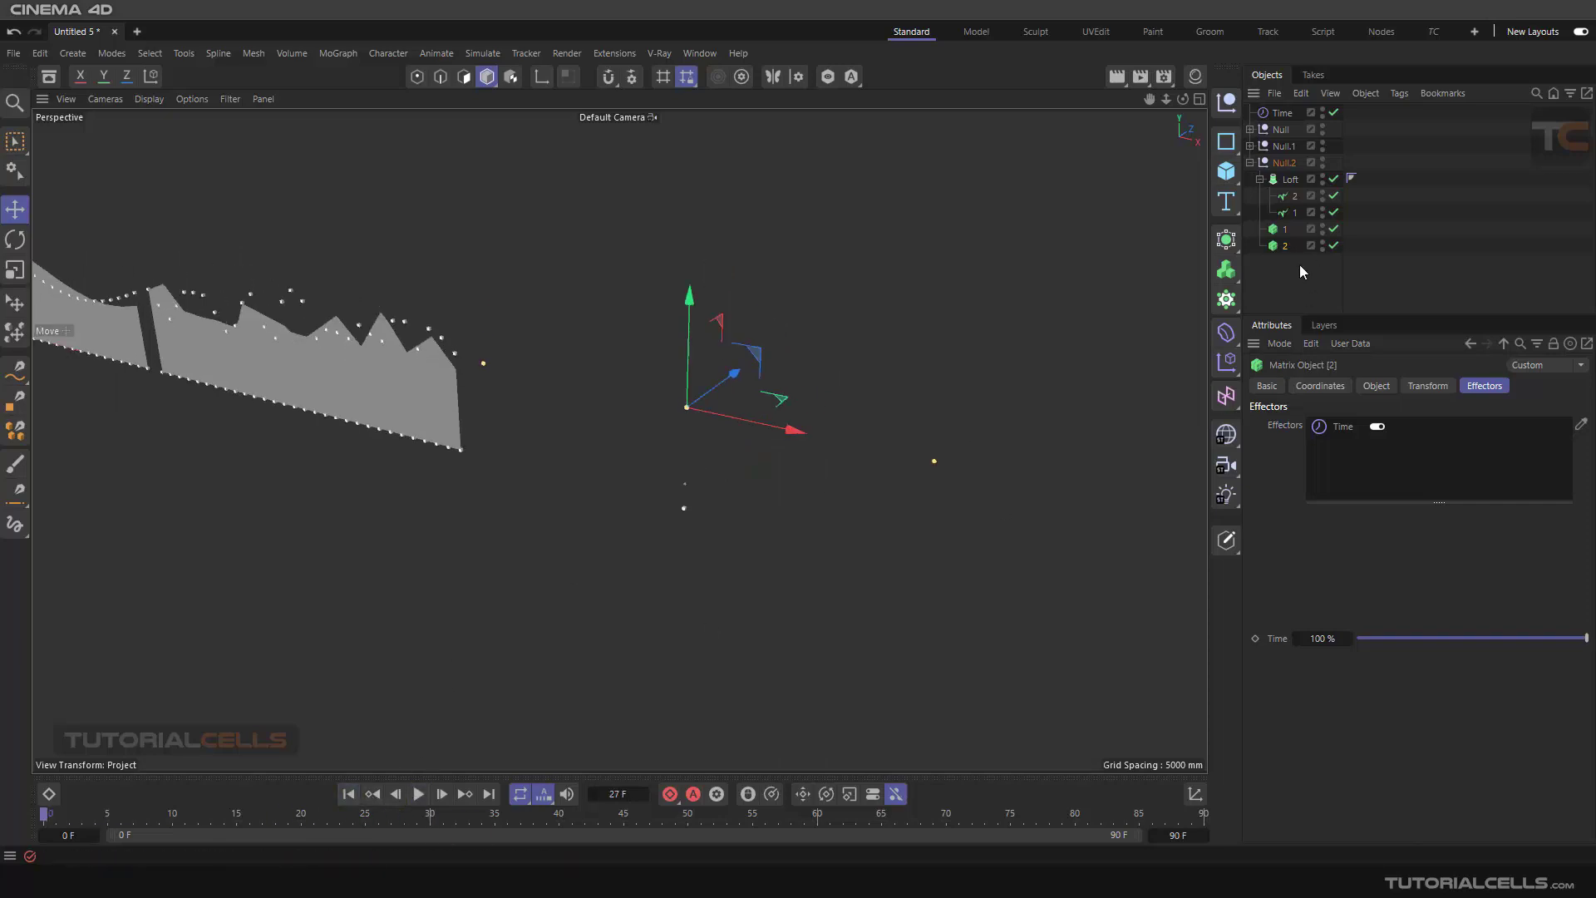
# Delete the Null.2 group and add a new Matrix object, moved about 28,170 mm along X past the second graph
pyautogui.moveTo(1294, 277); pyautogui.dragTo(1266, 167)
pyautogui.press('Delete')
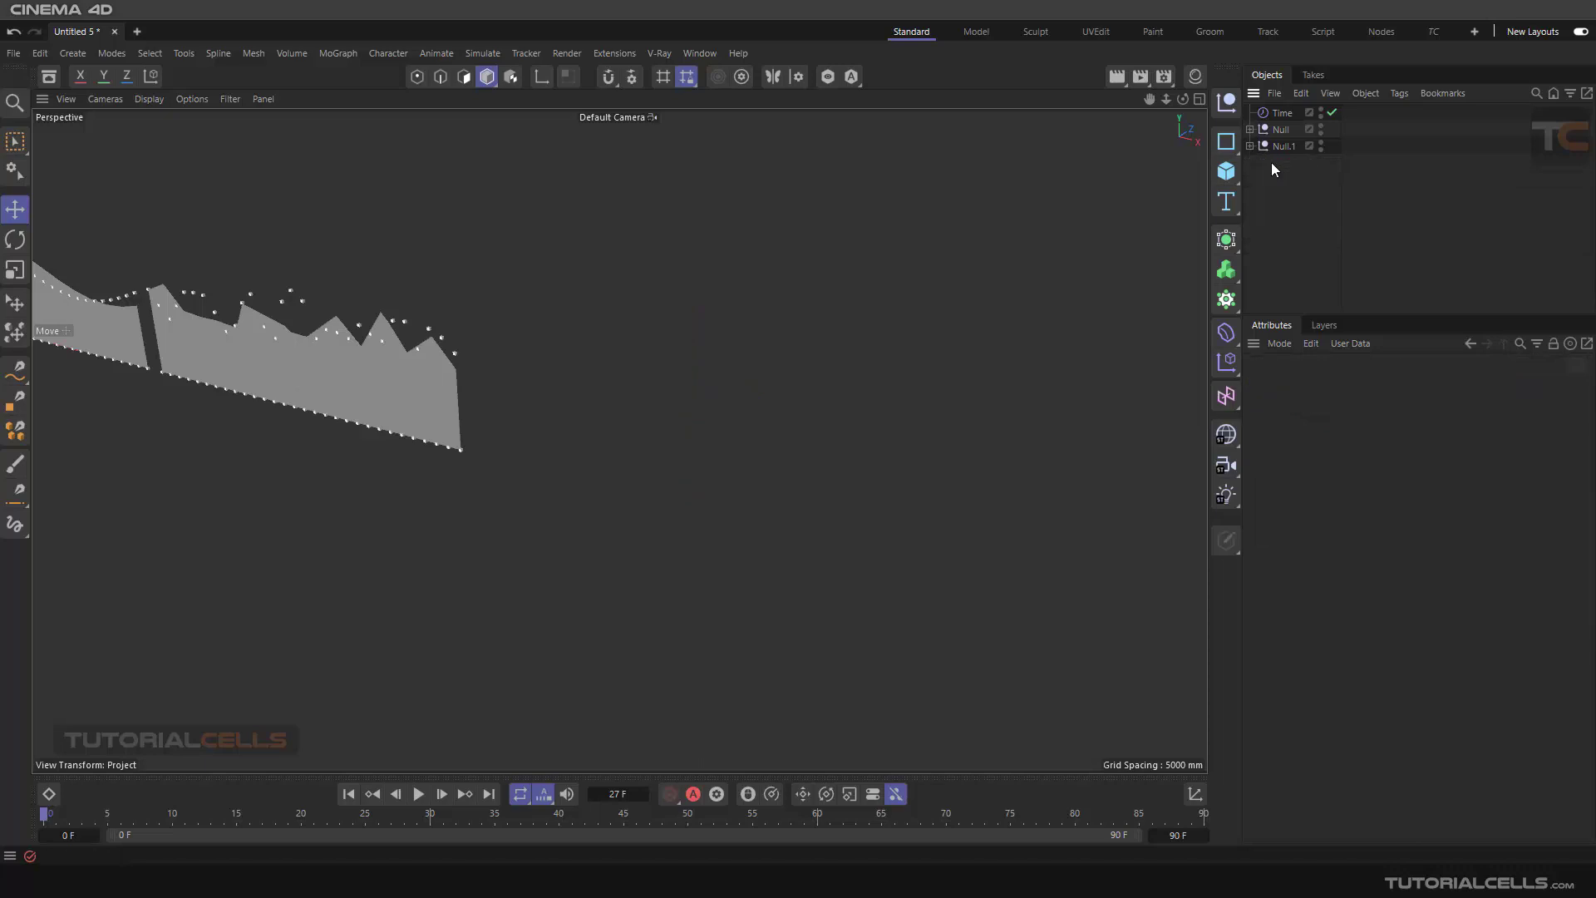
pyautogui.click(336, 52)
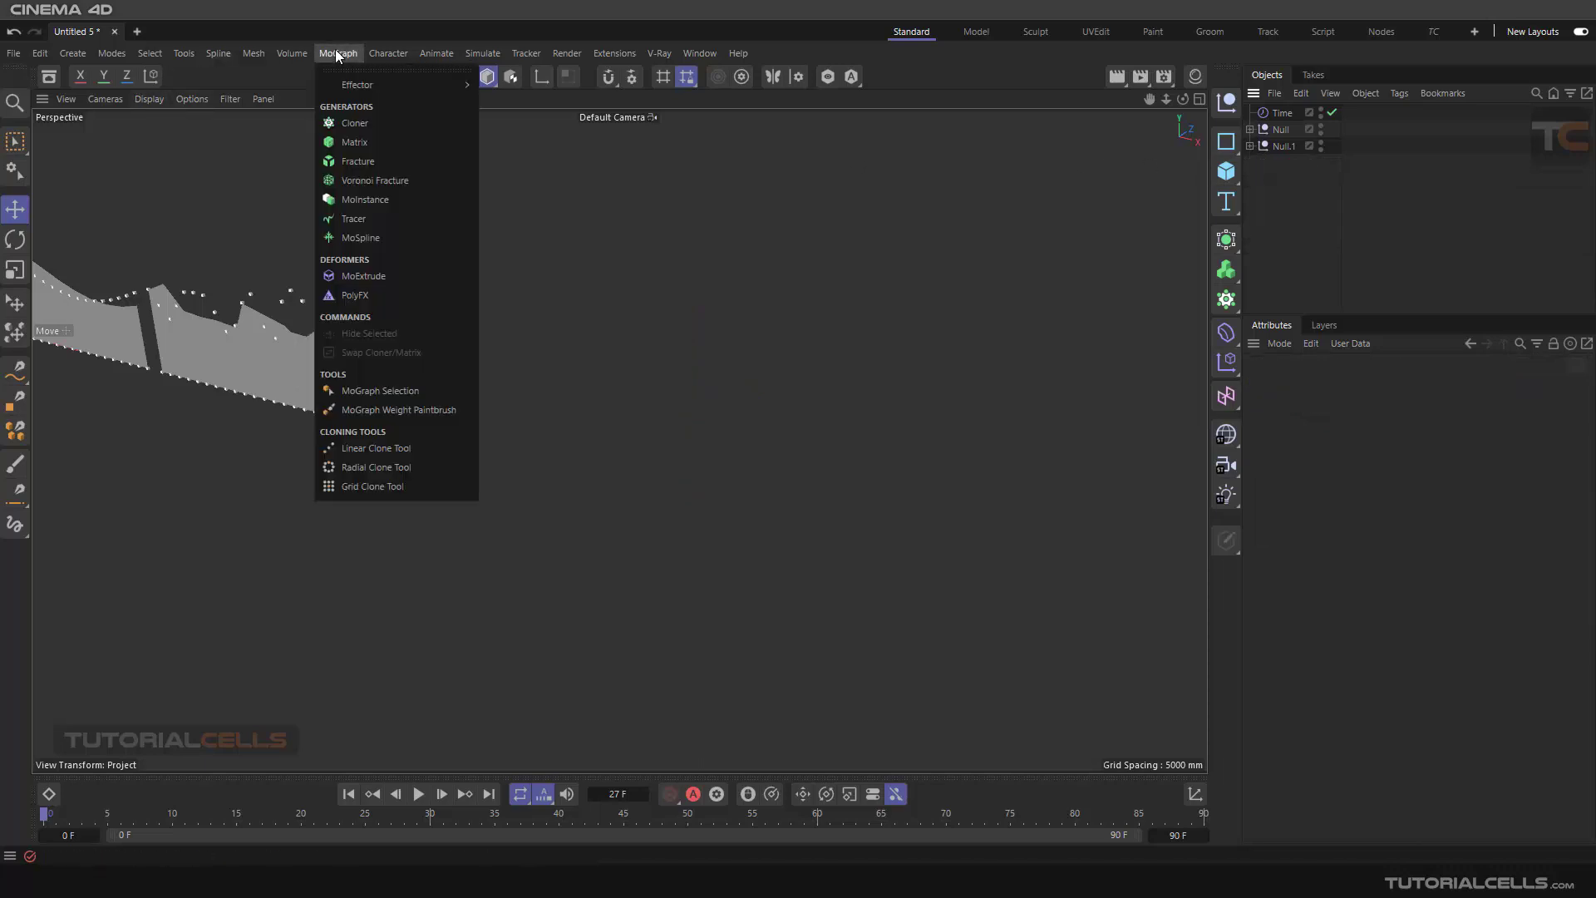
pyautogui.click(391, 143)
pyautogui.keyDown('alt'); pyautogui.moveTo(428, 368); pyautogui.dragTo(599, 346, button='middle'); pyautogui.keyUp('alt')
pyautogui.moveTo(322, 344); pyautogui.dragTo(886, 471)
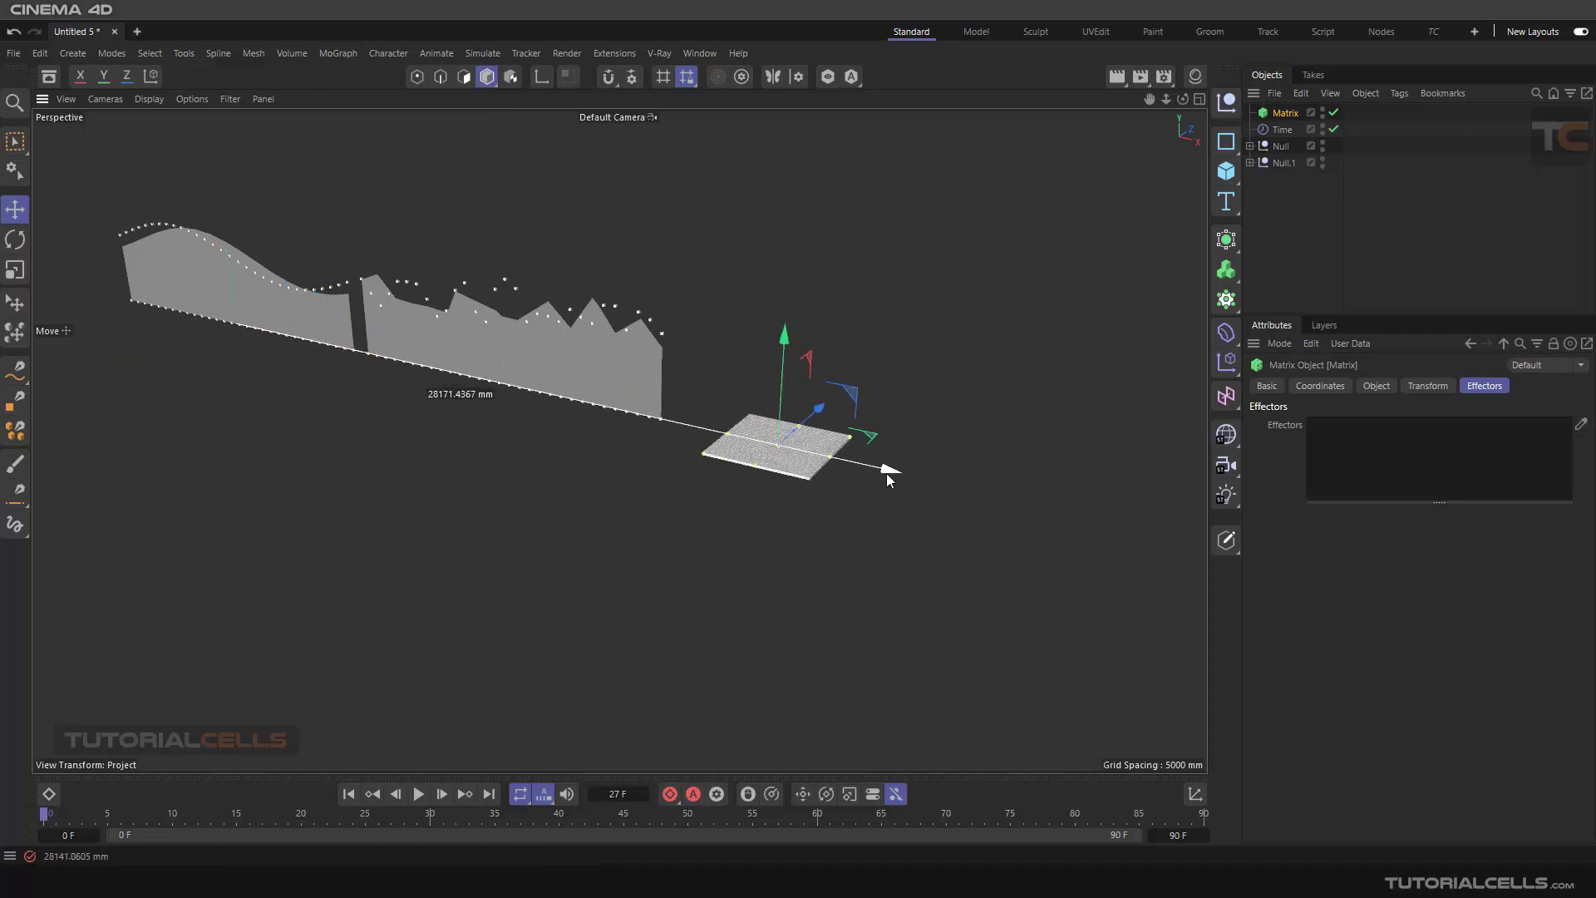
pyautogui.scroll(2, 956, 424)
# Rename the new Matrix object as 1 and delete the leftover Time effector
pyautogui.doubleClick(1282, 113)
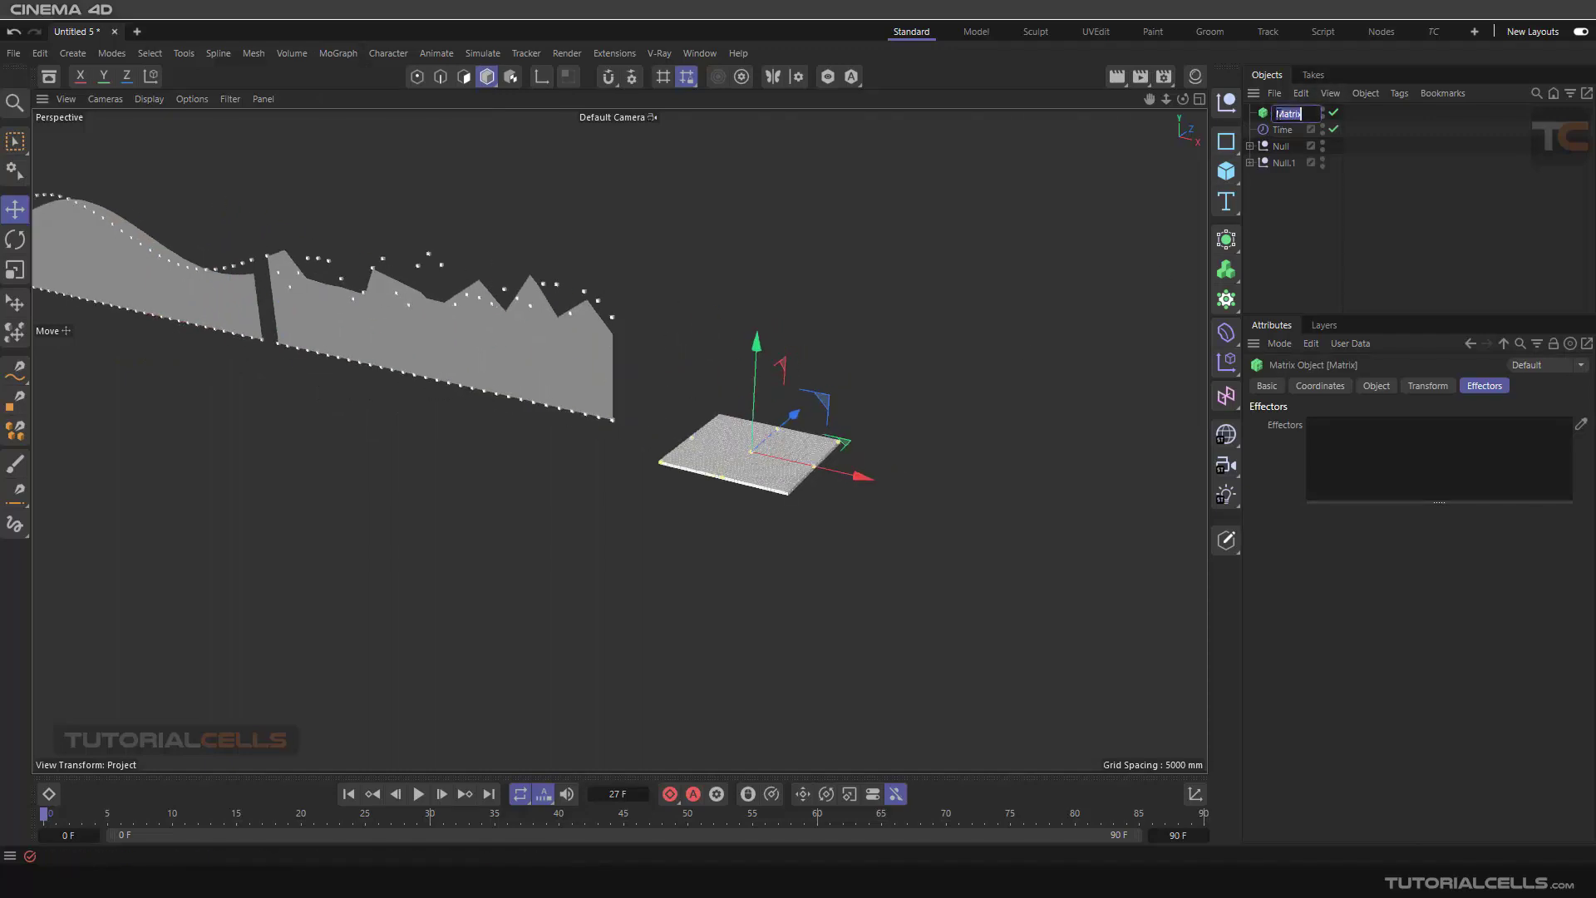
pyautogui.write('1')
pyautogui.click(1272, 196)
pyautogui.click(1277, 131)
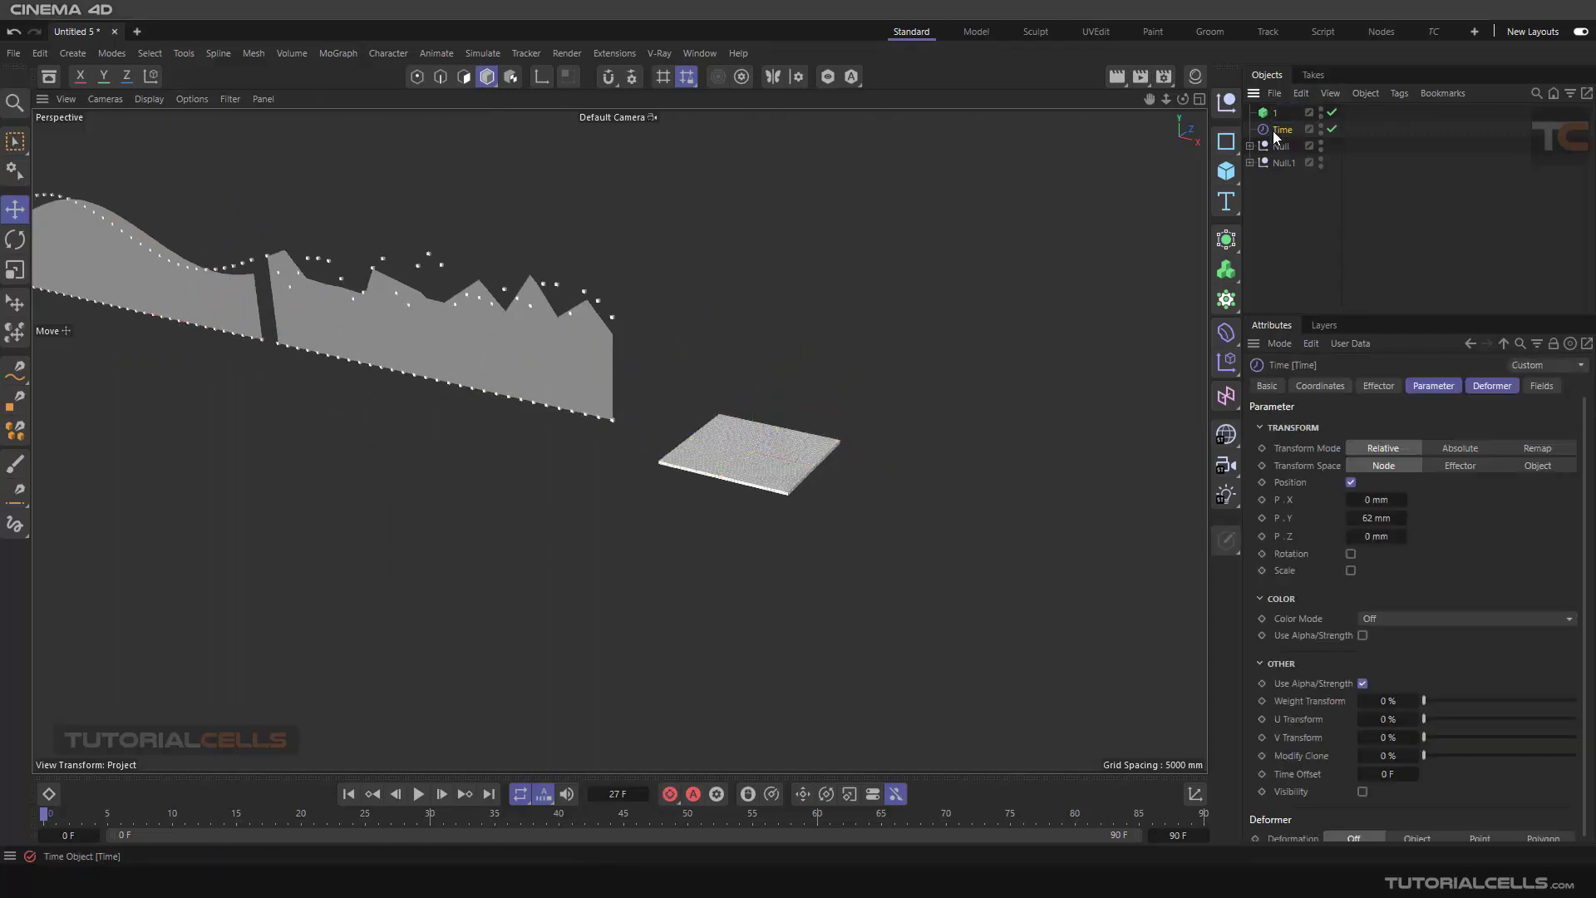
pyautogui.press('Delete')
# Set the grid count of Matrix 1 to 1 × 1 × 1 so it has a single point
pyautogui.click(1274, 113)
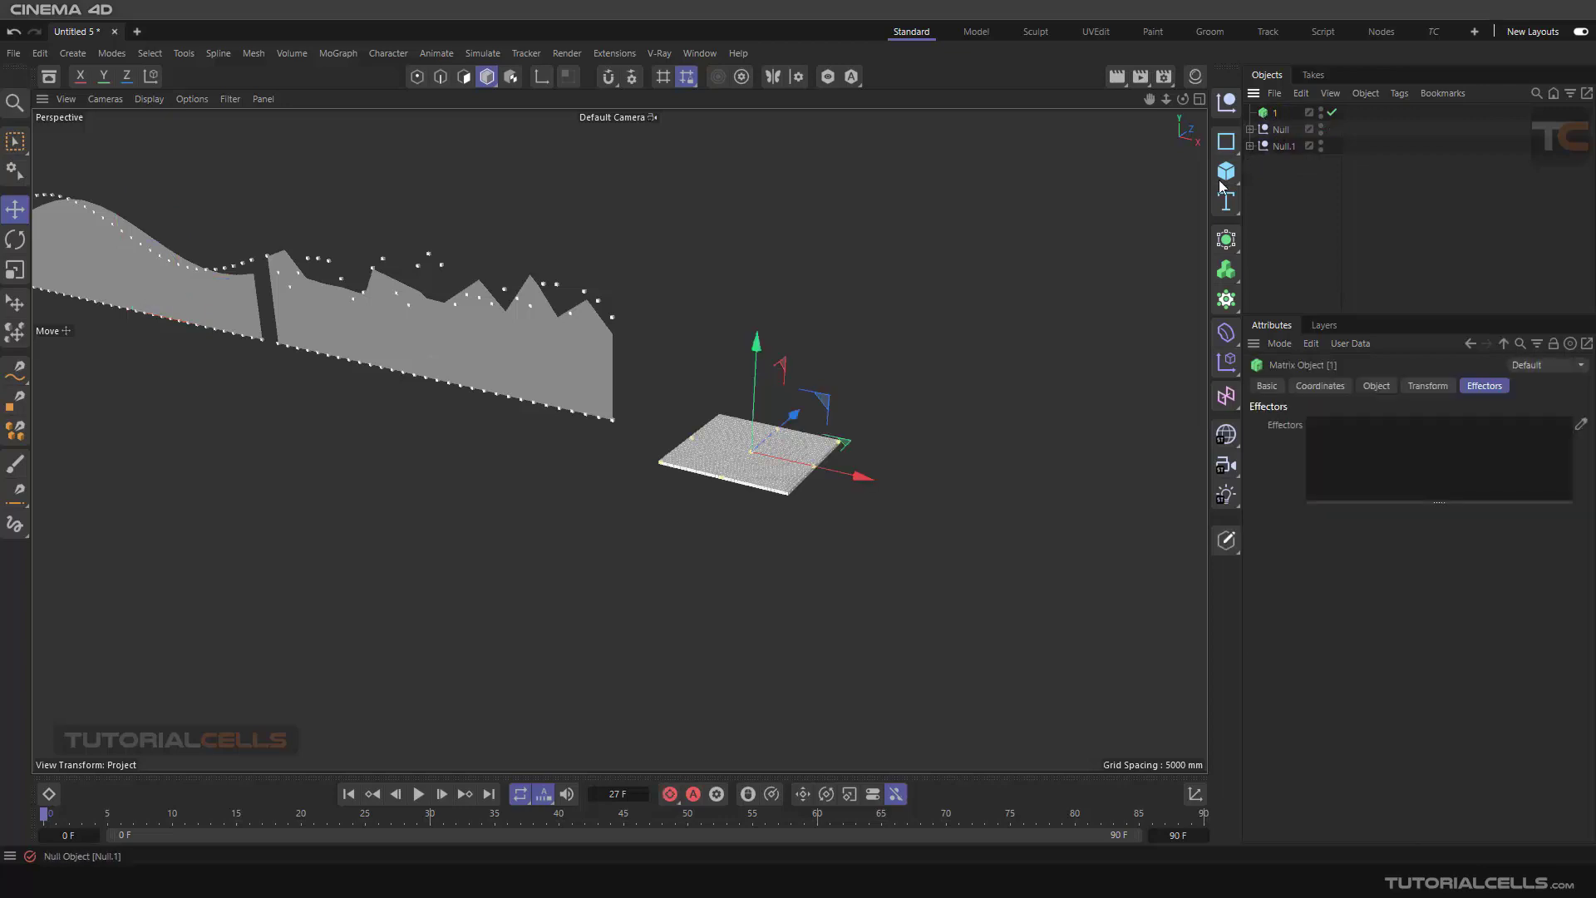
pyautogui.click(1376, 387)
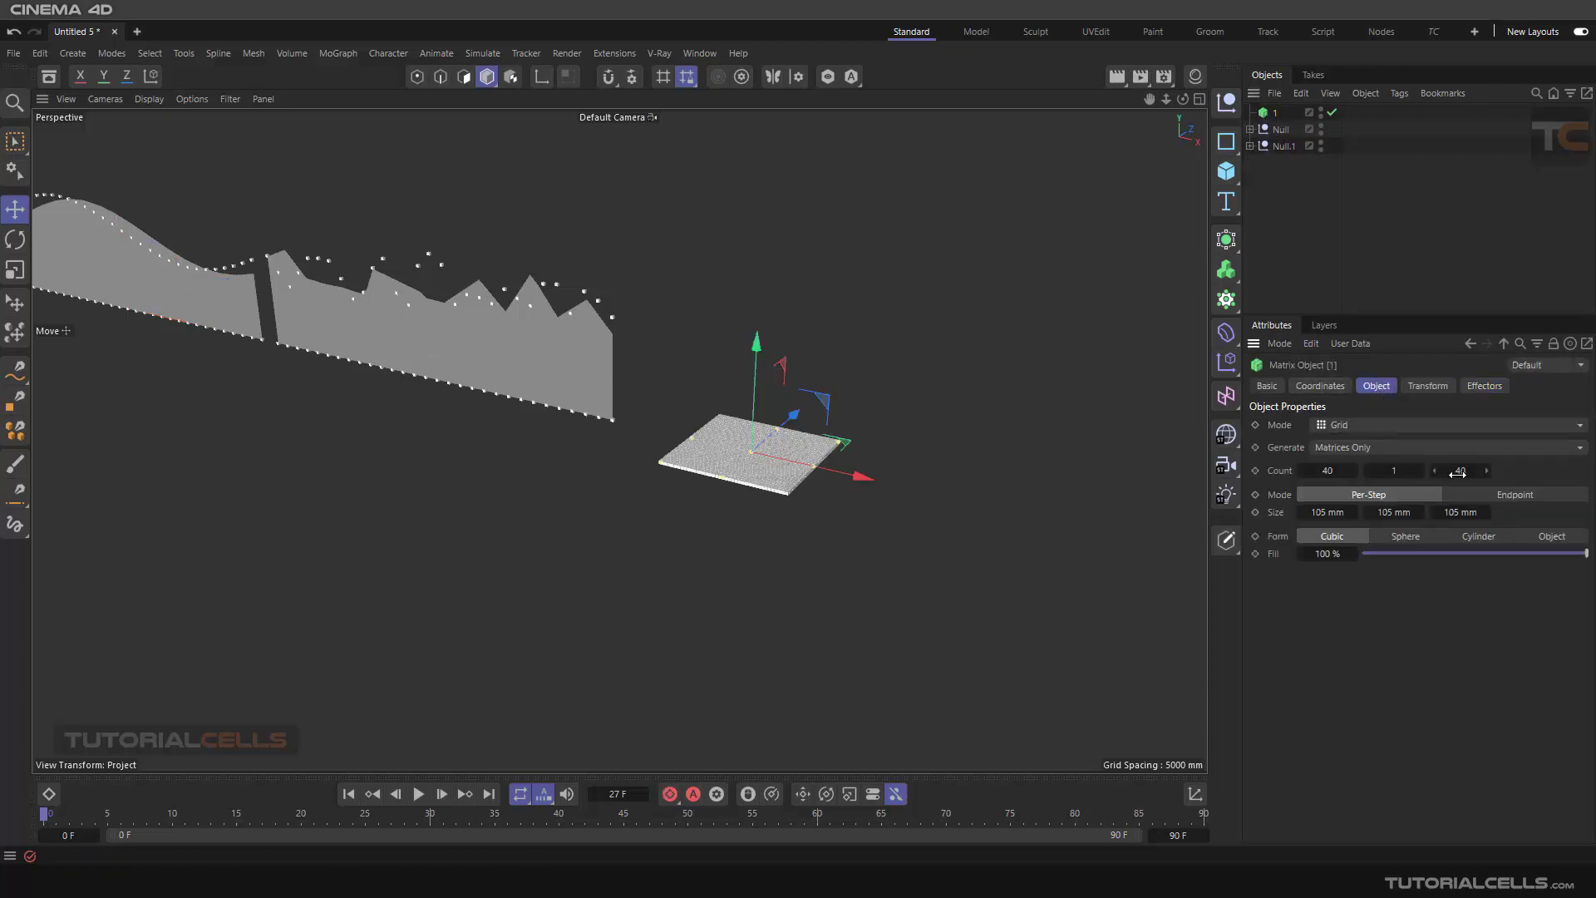
pyautogui.moveTo(1458, 472); pyautogui.dragTo(1334, 477)
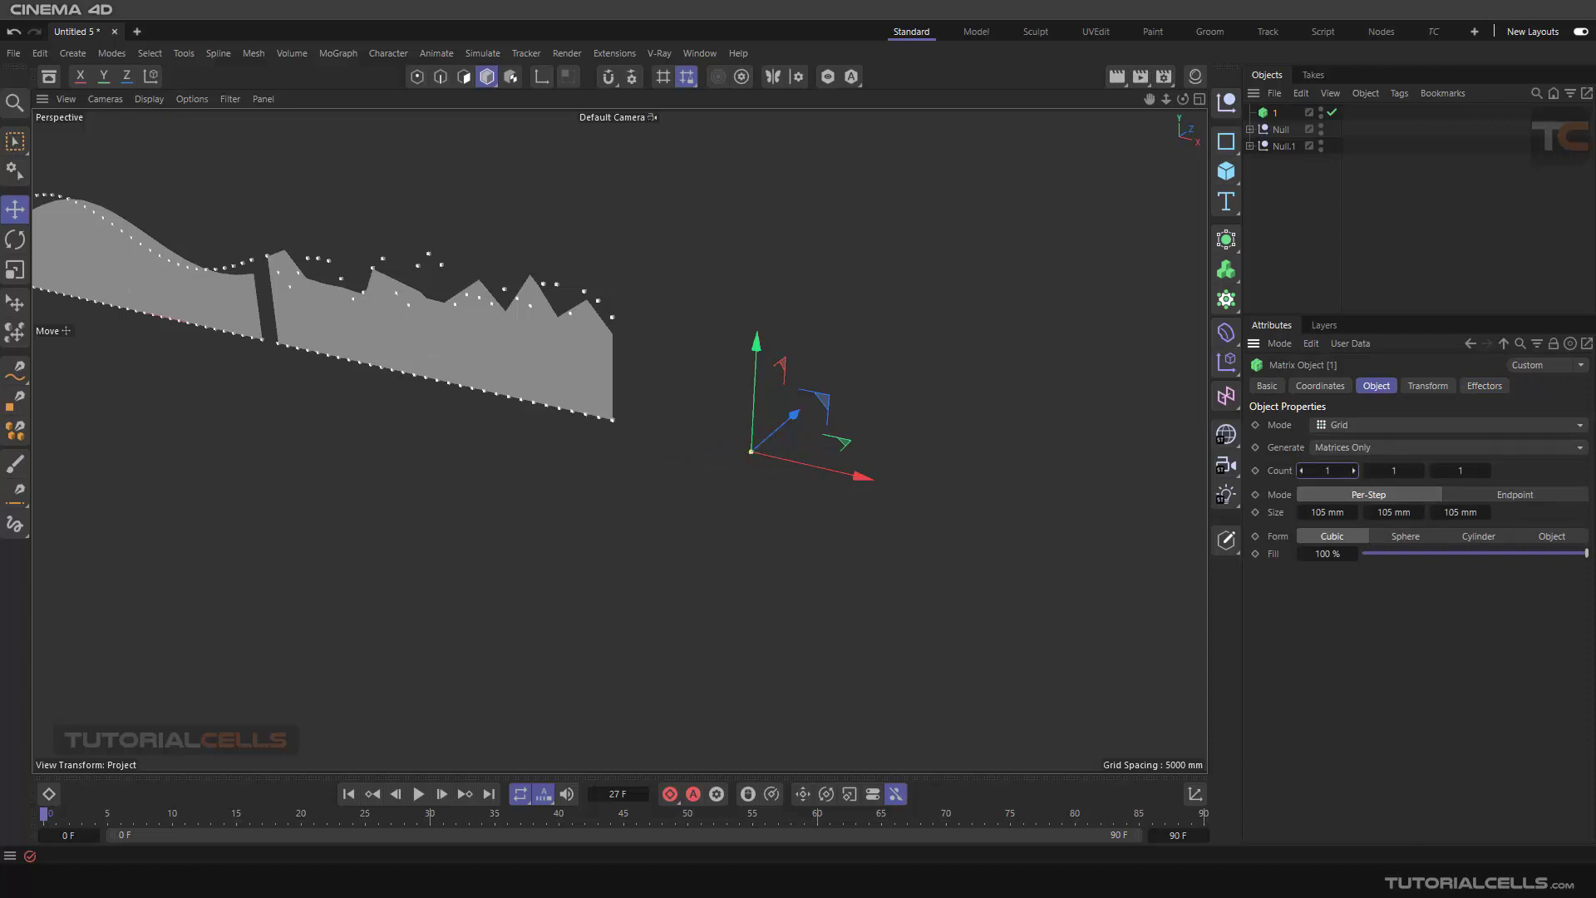
# Duplicate Matrix 1 upward along Y and rename the copy as 2
pyautogui.scroll(4, 803, 455)
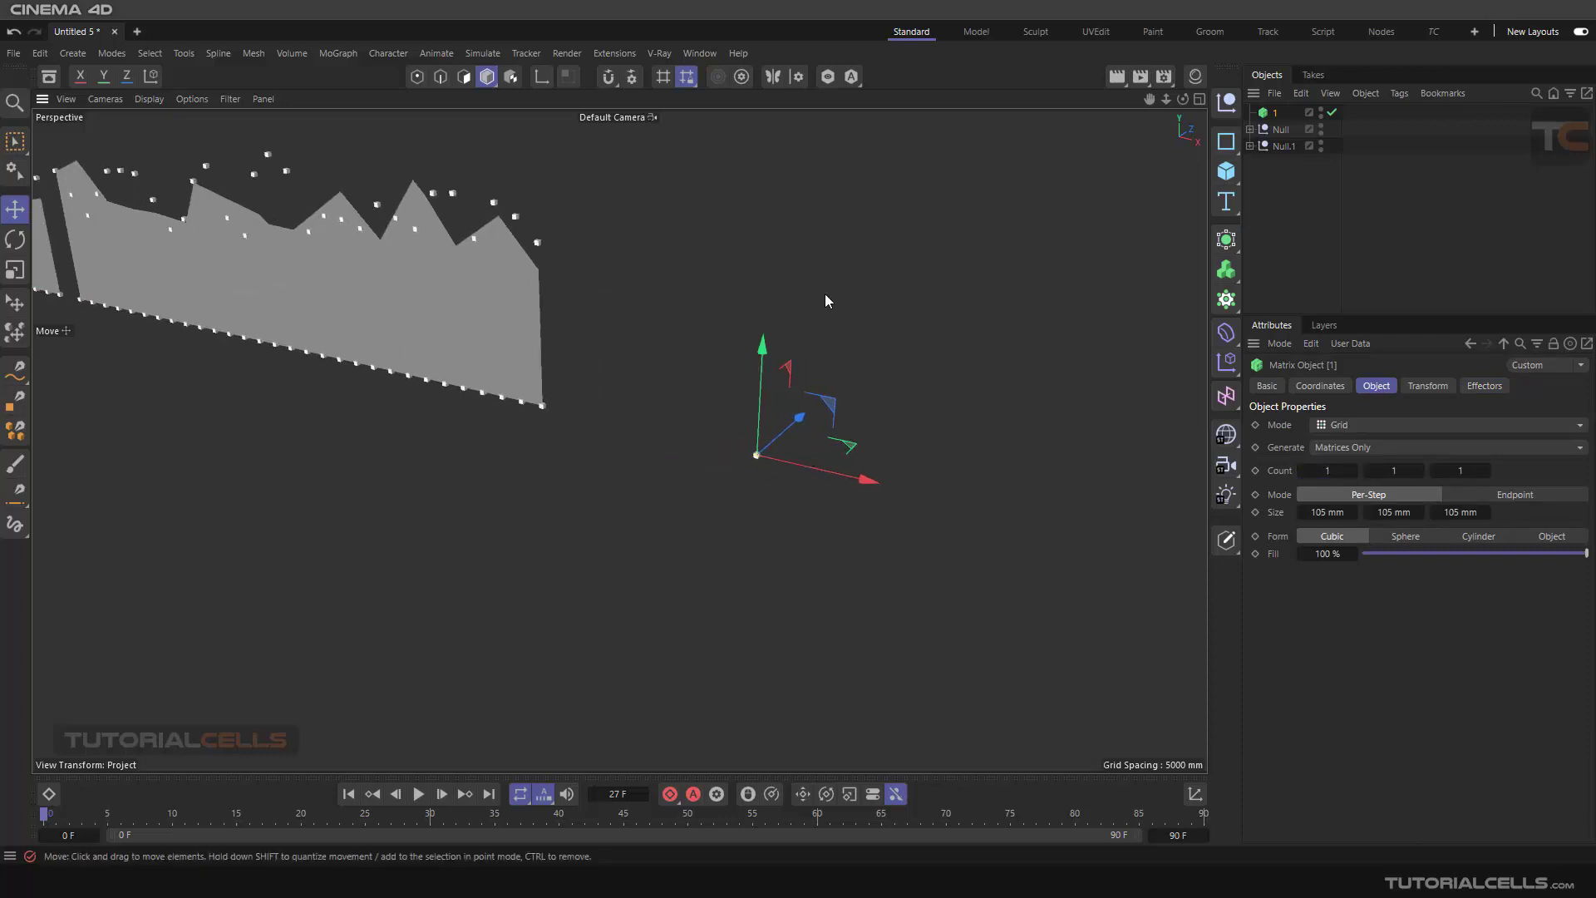
pyautogui.keyDown('ctrl'); pyautogui.moveTo(761, 357); pyautogui.dragTo(760, 176); pyautogui.keyUp('ctrl')
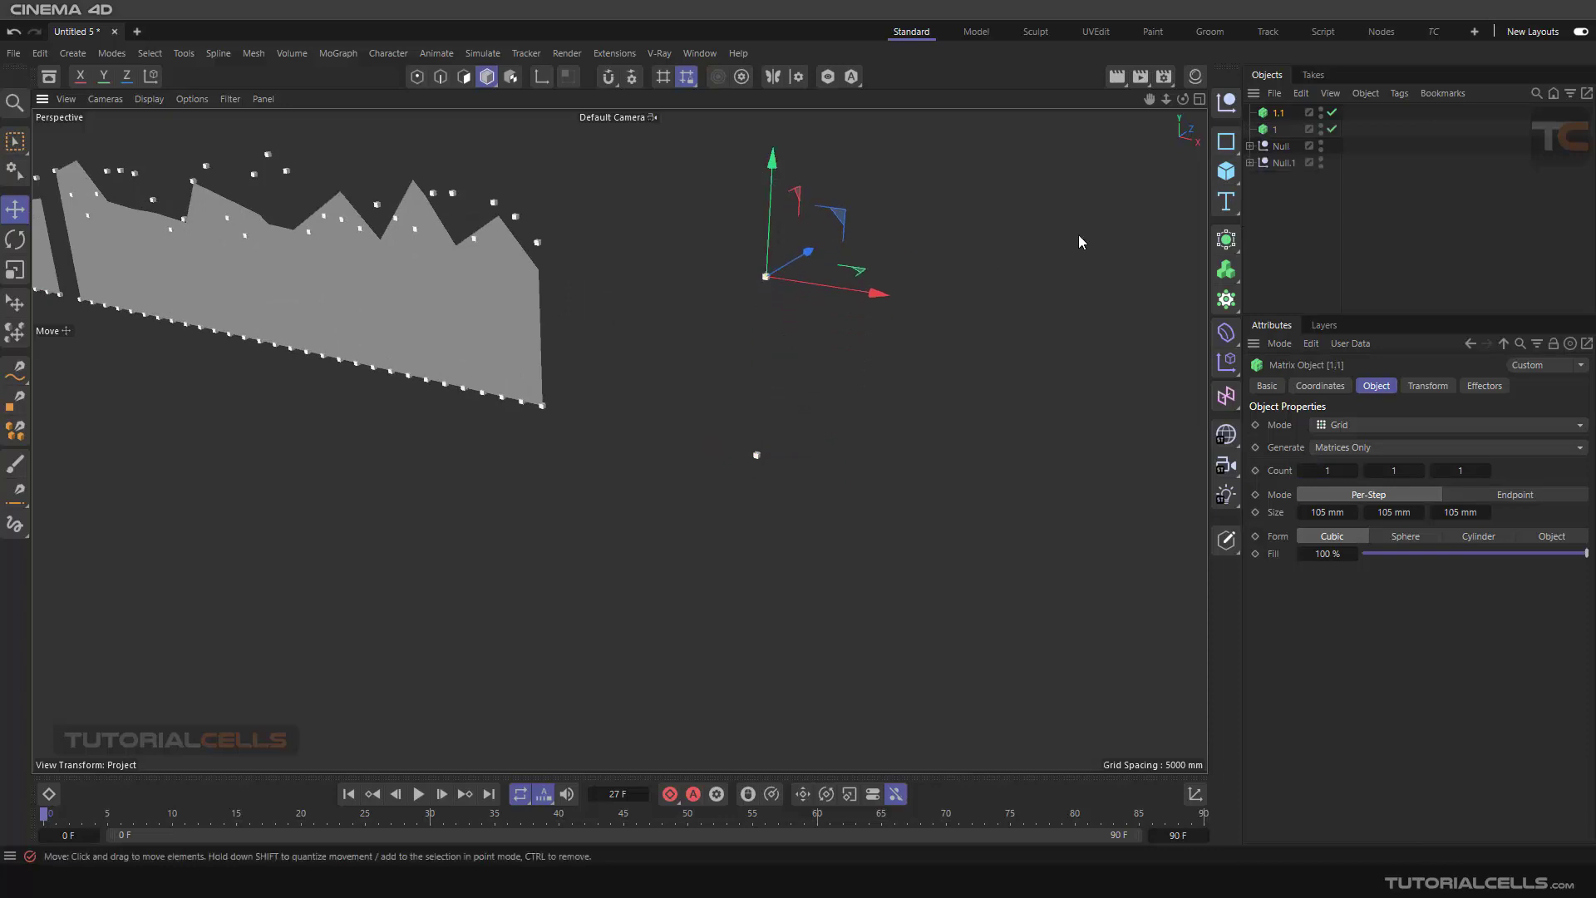
pyautogui.doubleClick(1278, 113)
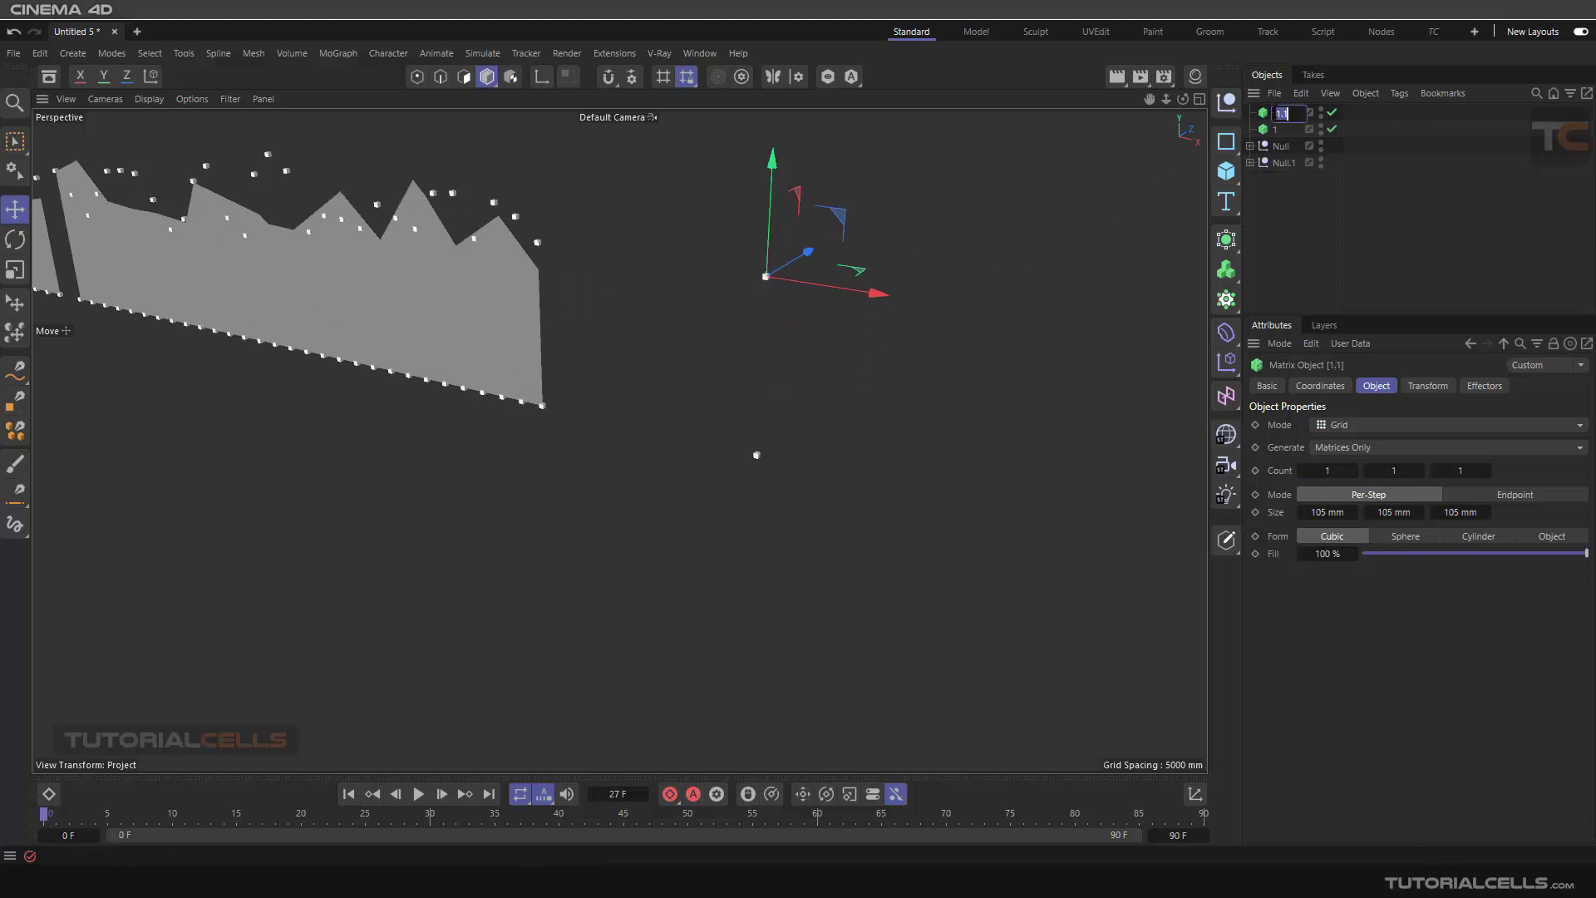
pyautogui.click(1275, 204)
# Select Matrix objects 1 and 2 and assign a new Time effector to both
pyautogui.click(1265, 114)
pyautogui.keyDown('shift'); pyautogui.click(1268, 130); pyautogui.keyUp('shift')
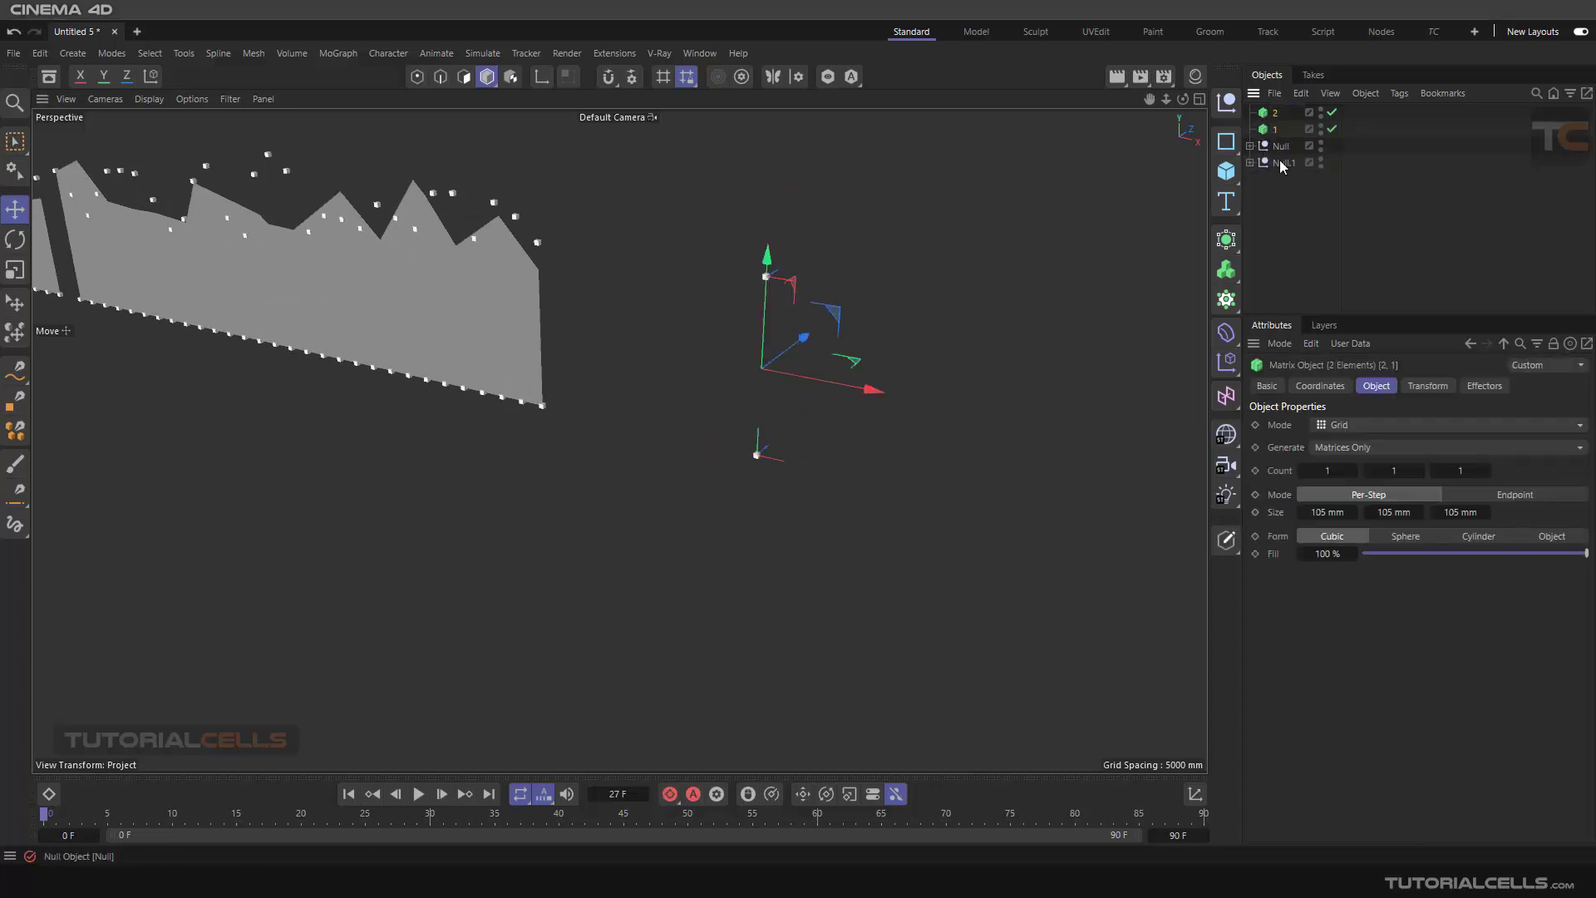
pyautogui.click(1485, 386)
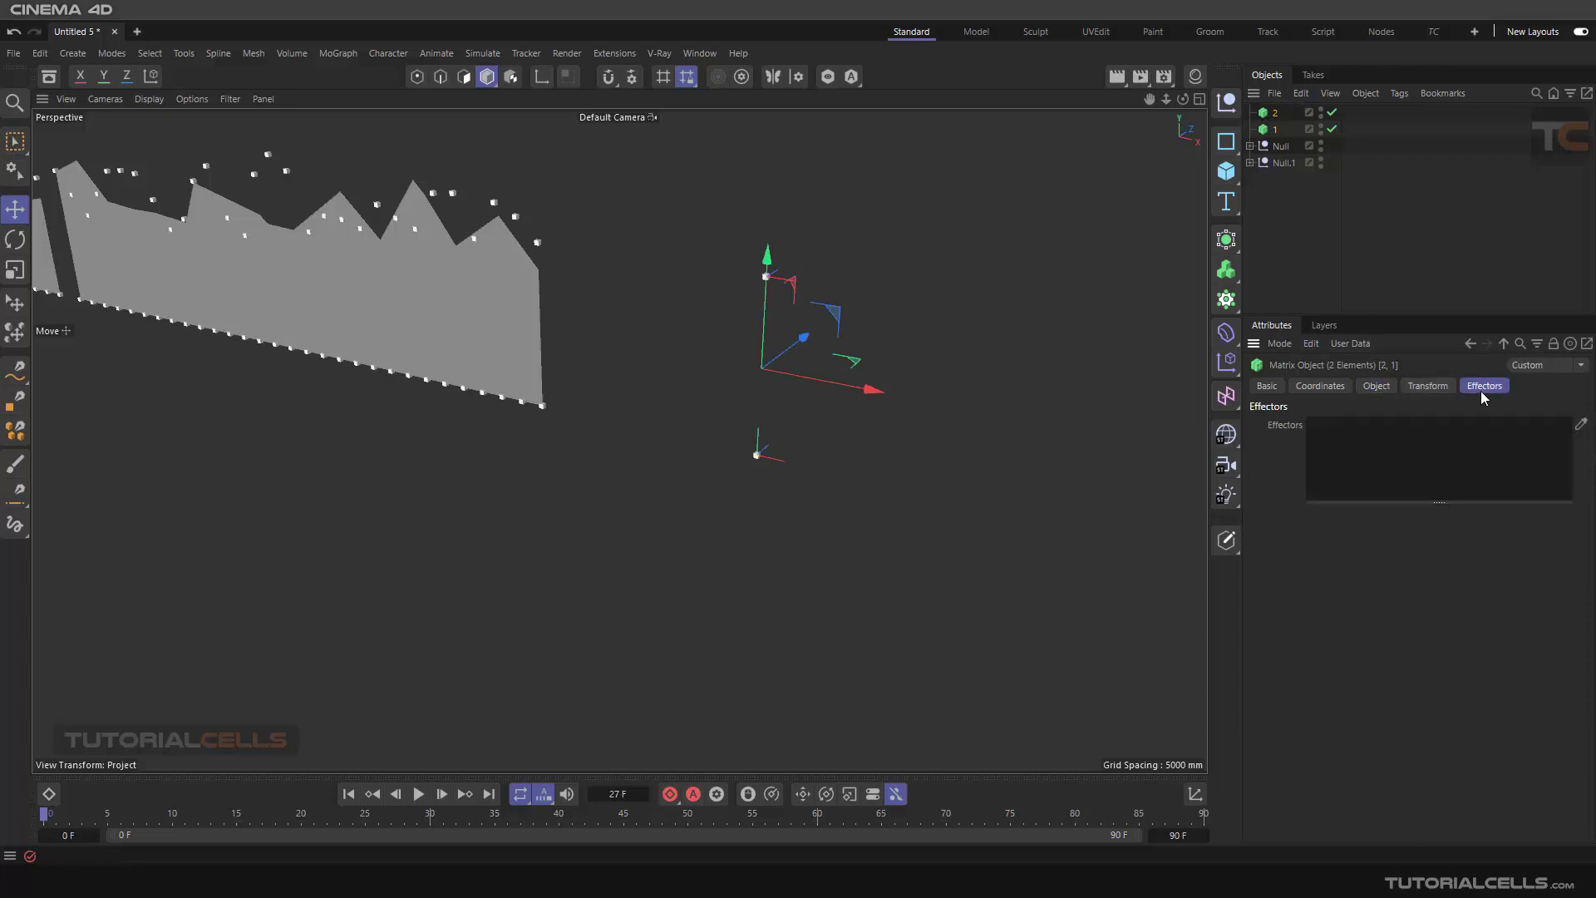
pyautogui.click(352, 53)
pyautogui.moveTo(433, 81)
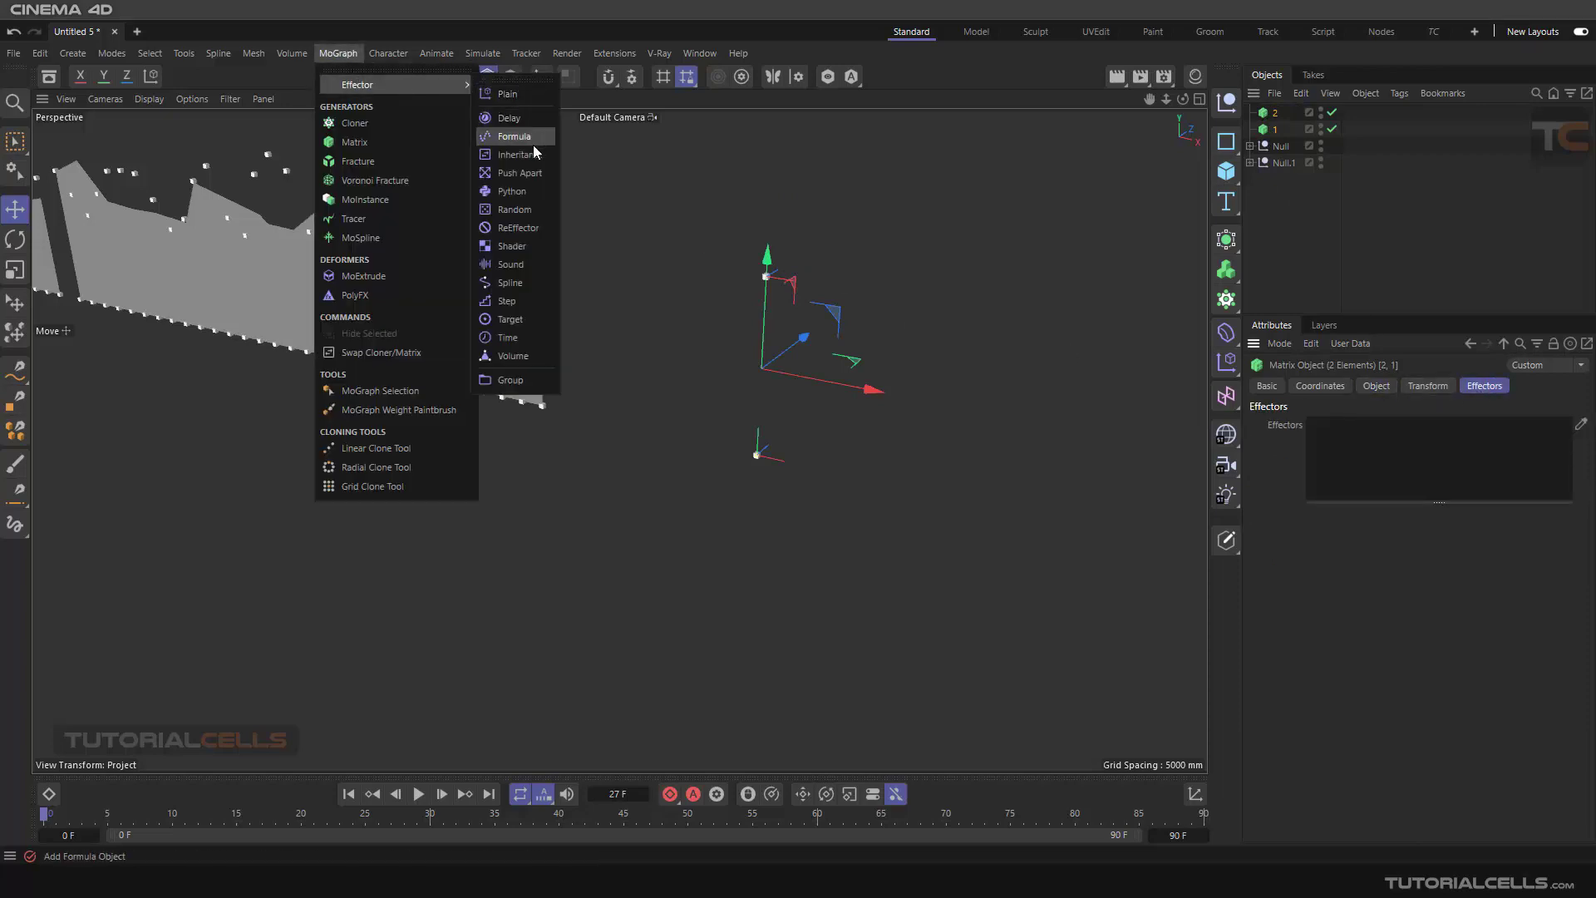
pyautogui.click(509, 336)
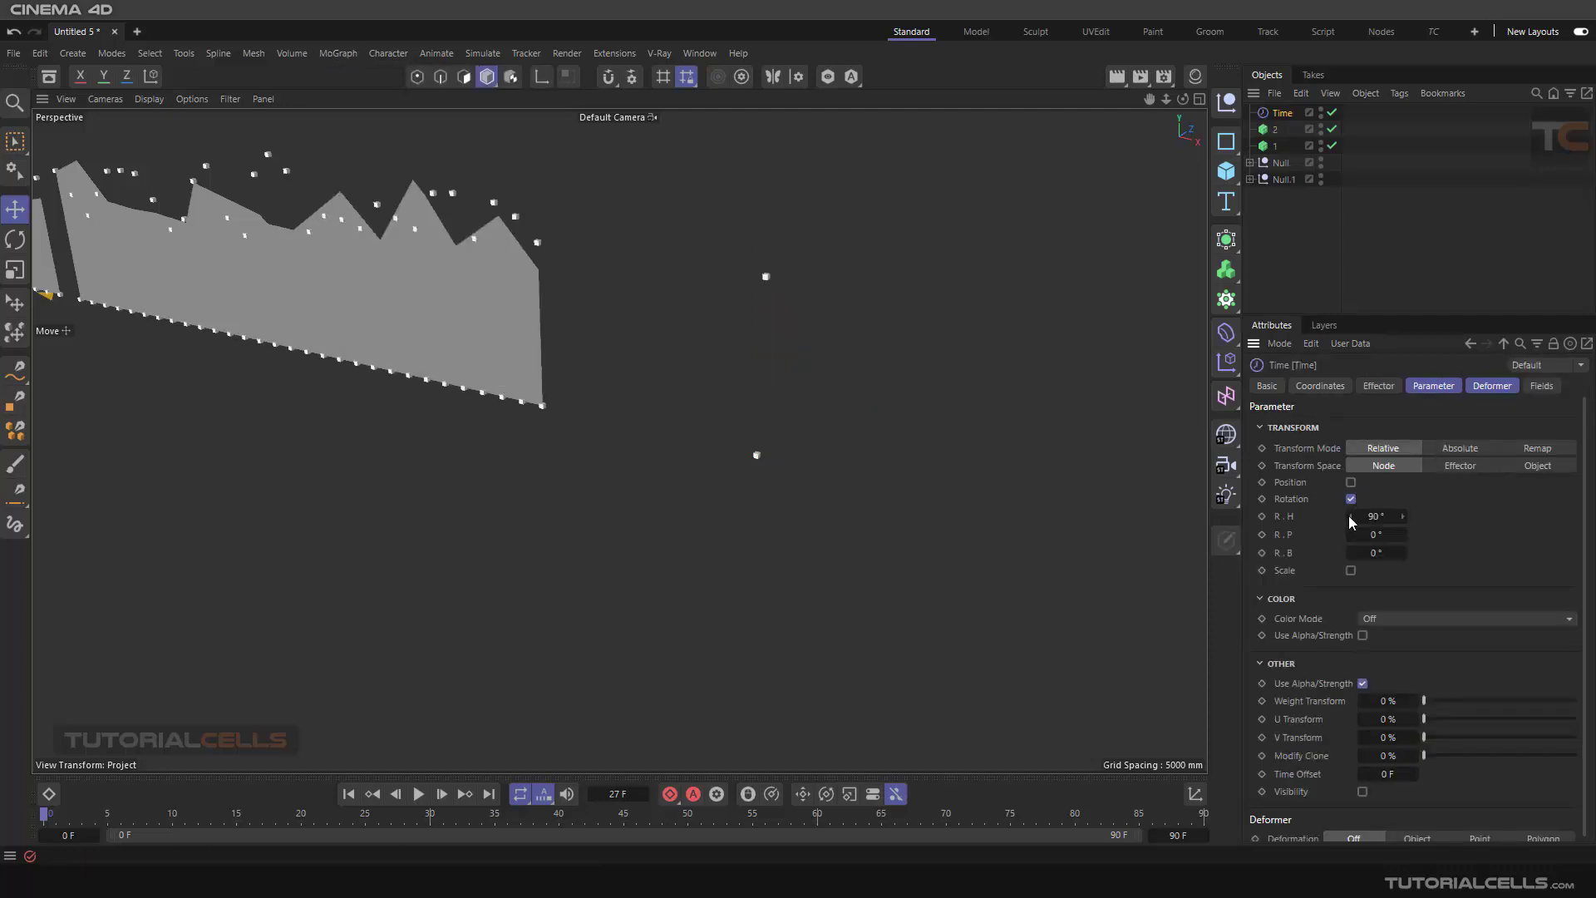
# Switch the Time effector from rotation to position, set P.Y to 282 mm and preview the motion
pyautogui.click(1350, 482)
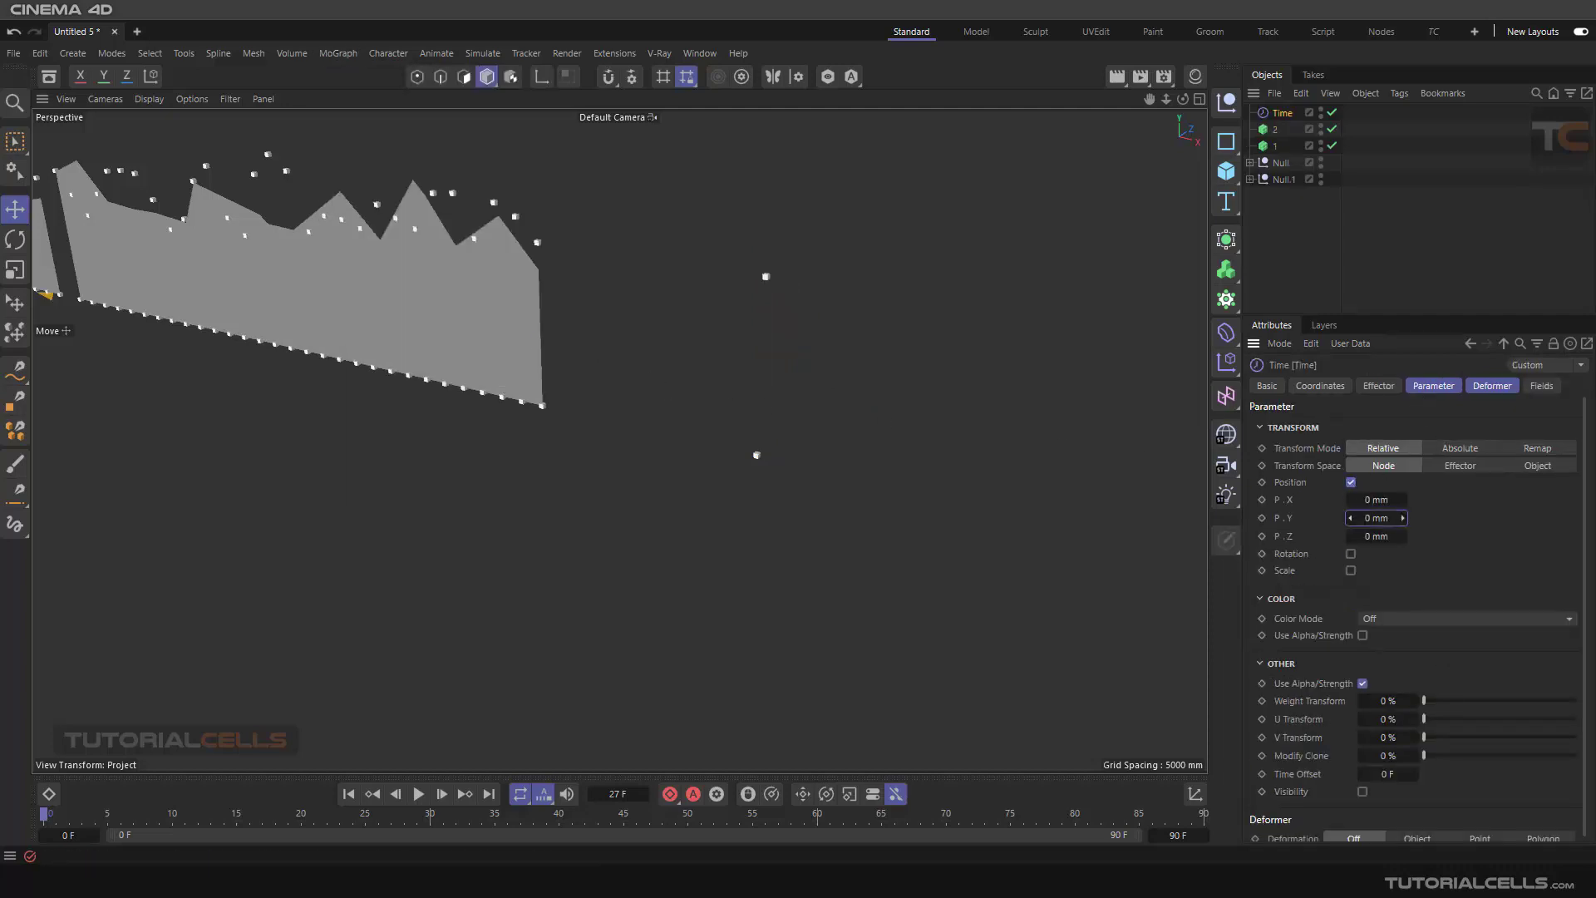
pyautogui.moveTo(1403, 517); pyautogui.dragTo(1472, 518)
pyautogui.scroll(-5, 615, 435)
pyautogui.keyDown('alt'); pyautogui.moveTo(741, 465); pyautogui.dragTo(700, 455, button='middle'); pyautogui.keyUp('alt')
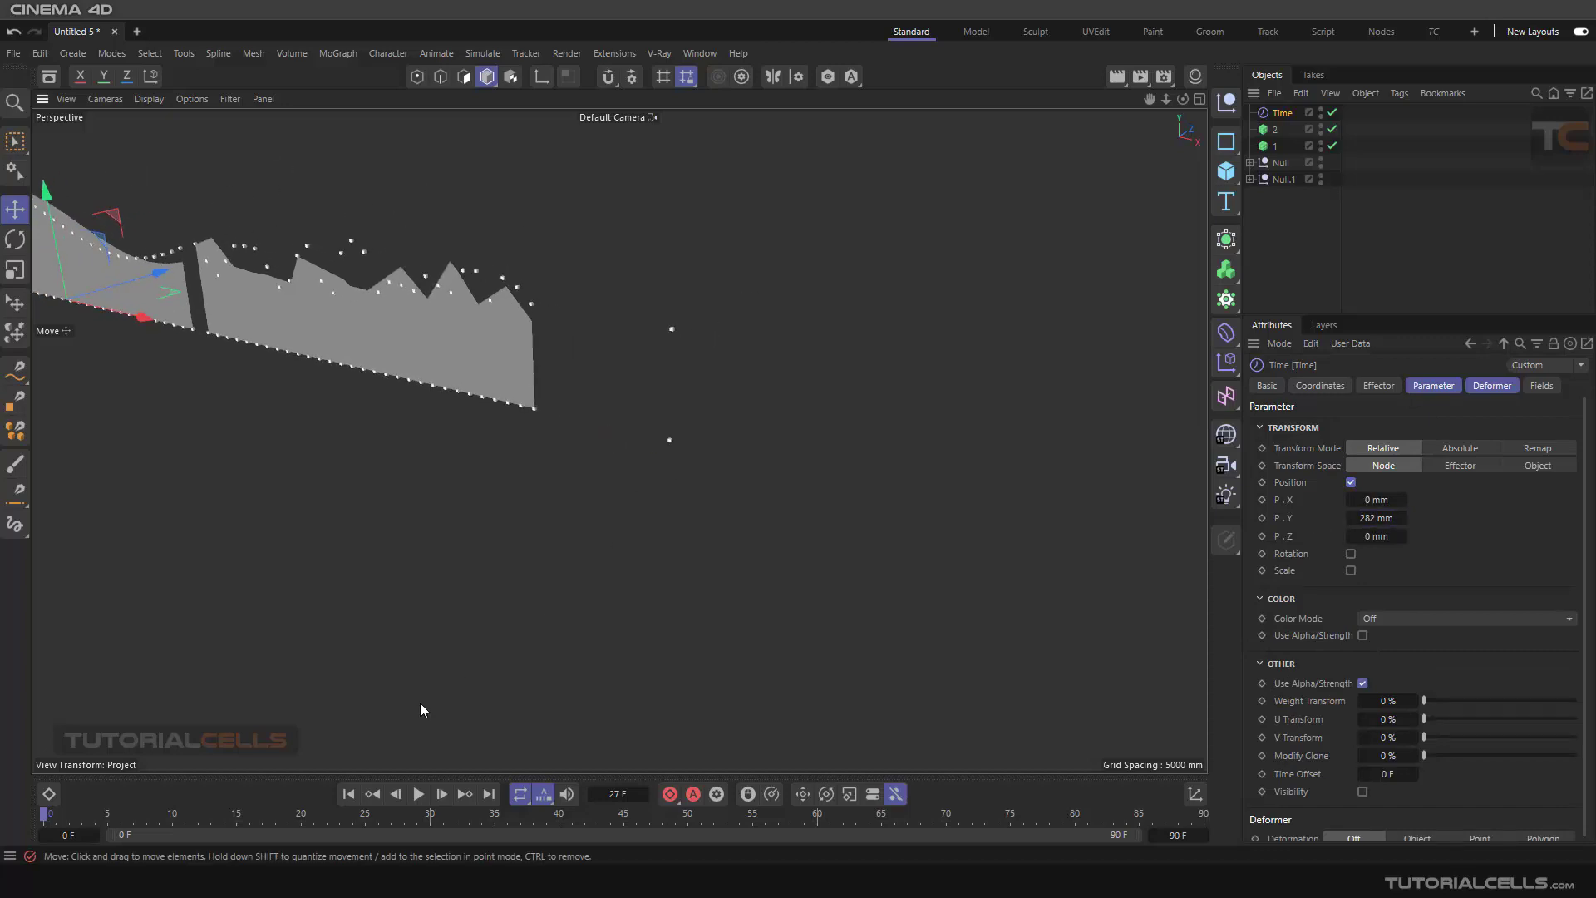
pyautogui.click(417, 796)
pyautogui.click(417, 795)
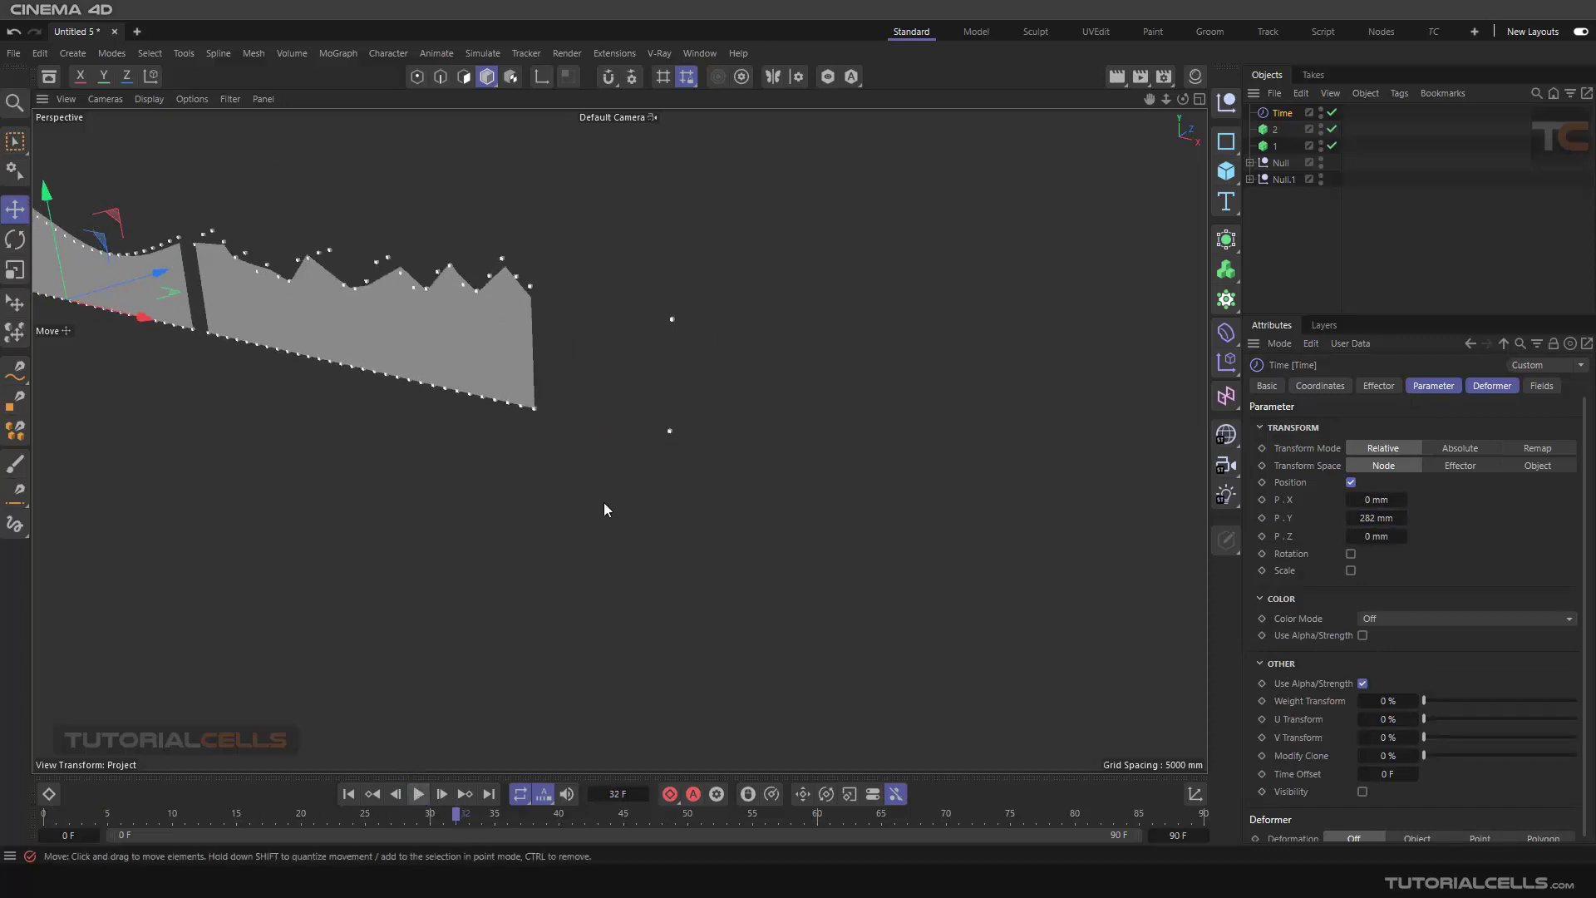
# Set the Time effector's P.Y to 0 mm and P.X to 1000 mm, preview the motion and return to frame 0
pyautogui.click(1376, 518)
pyautogui.write('0')
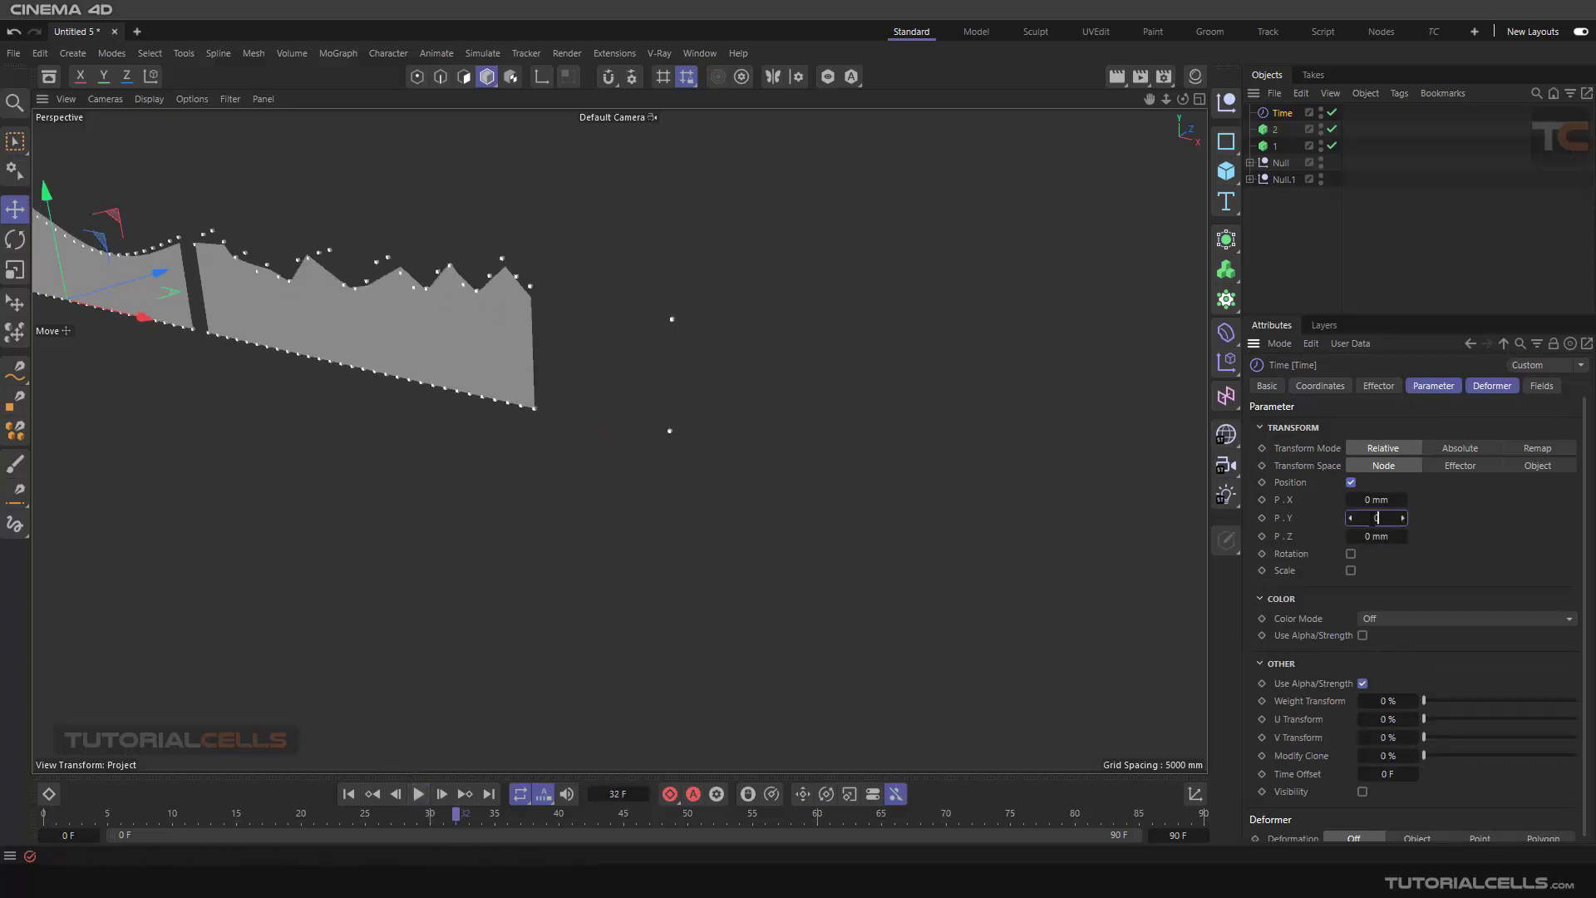
pyautogui.click(1379, 501)
pyautogui.write('100')
pyautogui.click(418, 794)
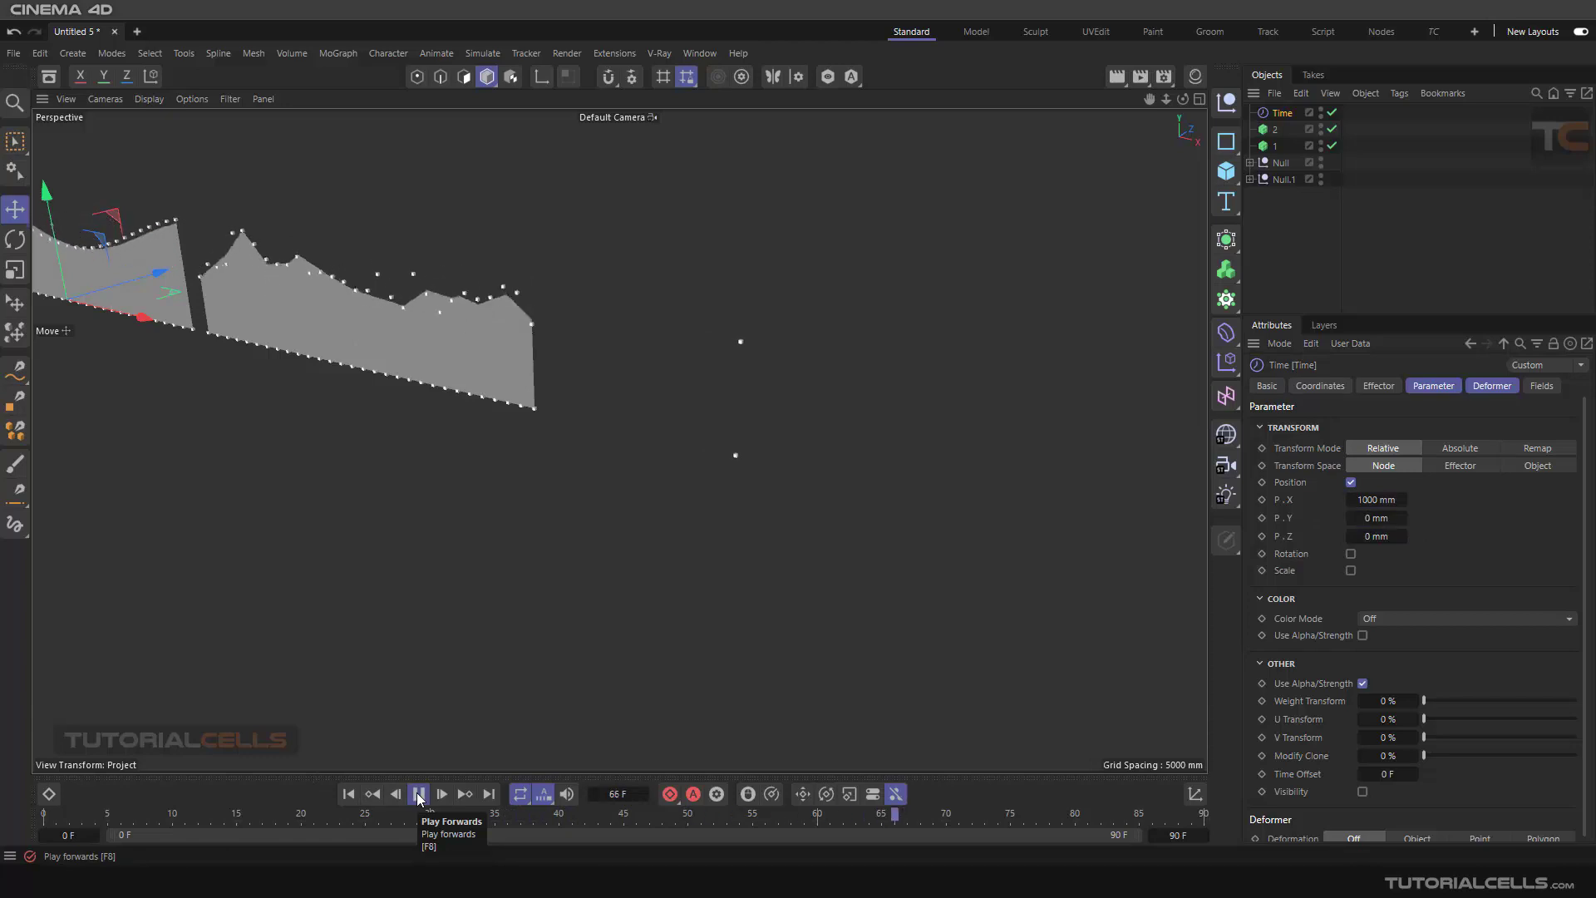
pyautogui.click(419, 797)
pyautogui.click(350, 796)
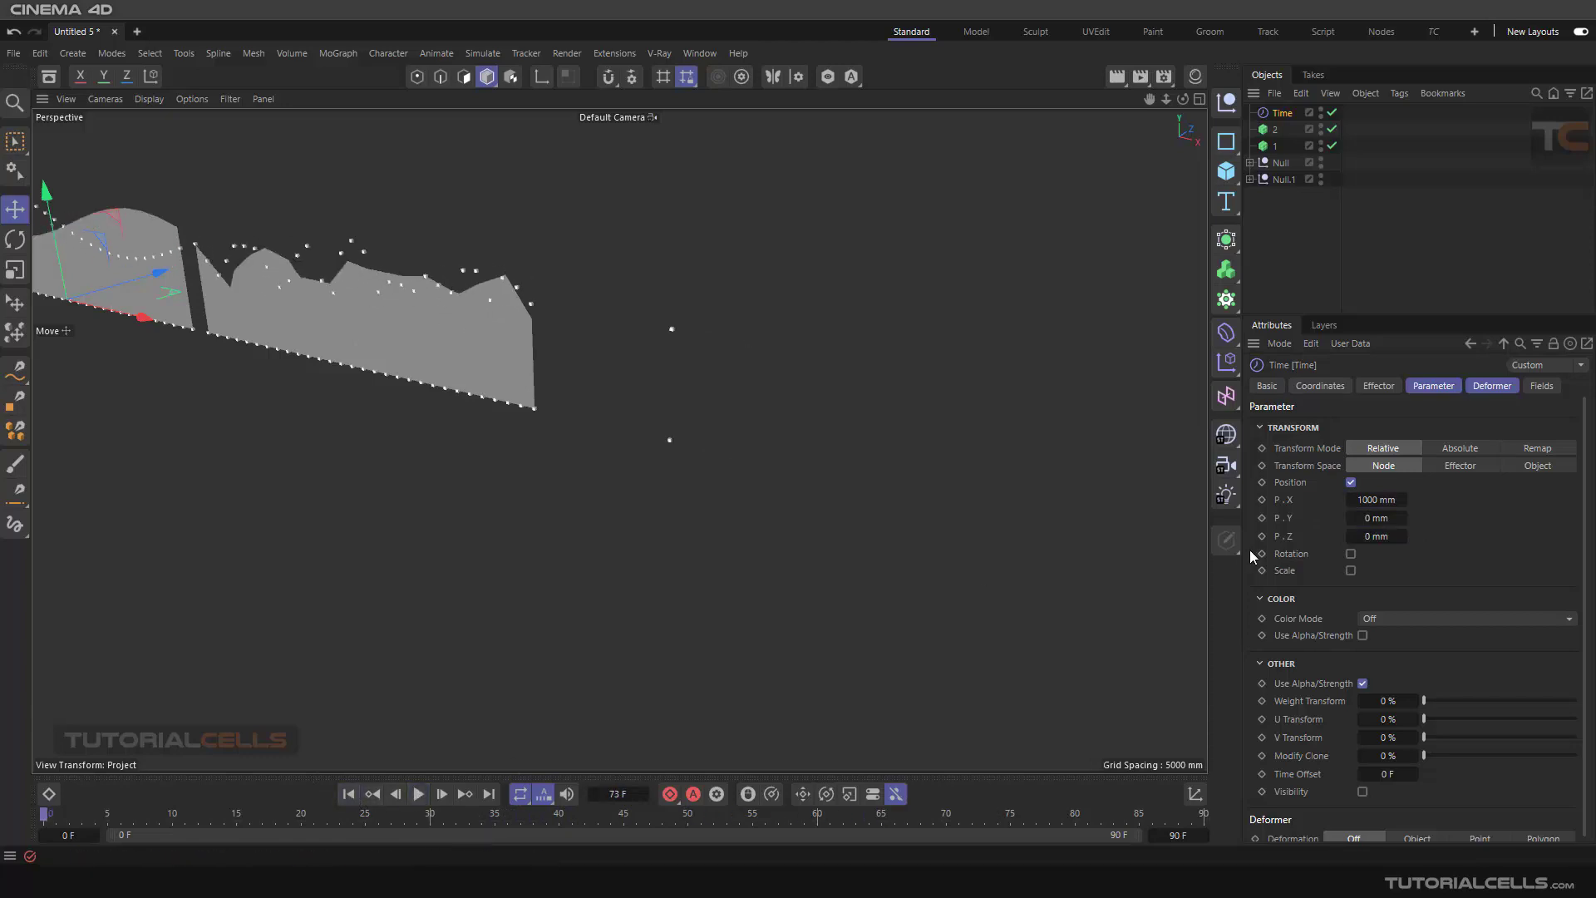
# Clear the object selection and add two MoGraph Tracer objects to the scene
pyautogui.click(1272, 133)
pyautogui.click(1269, 205)
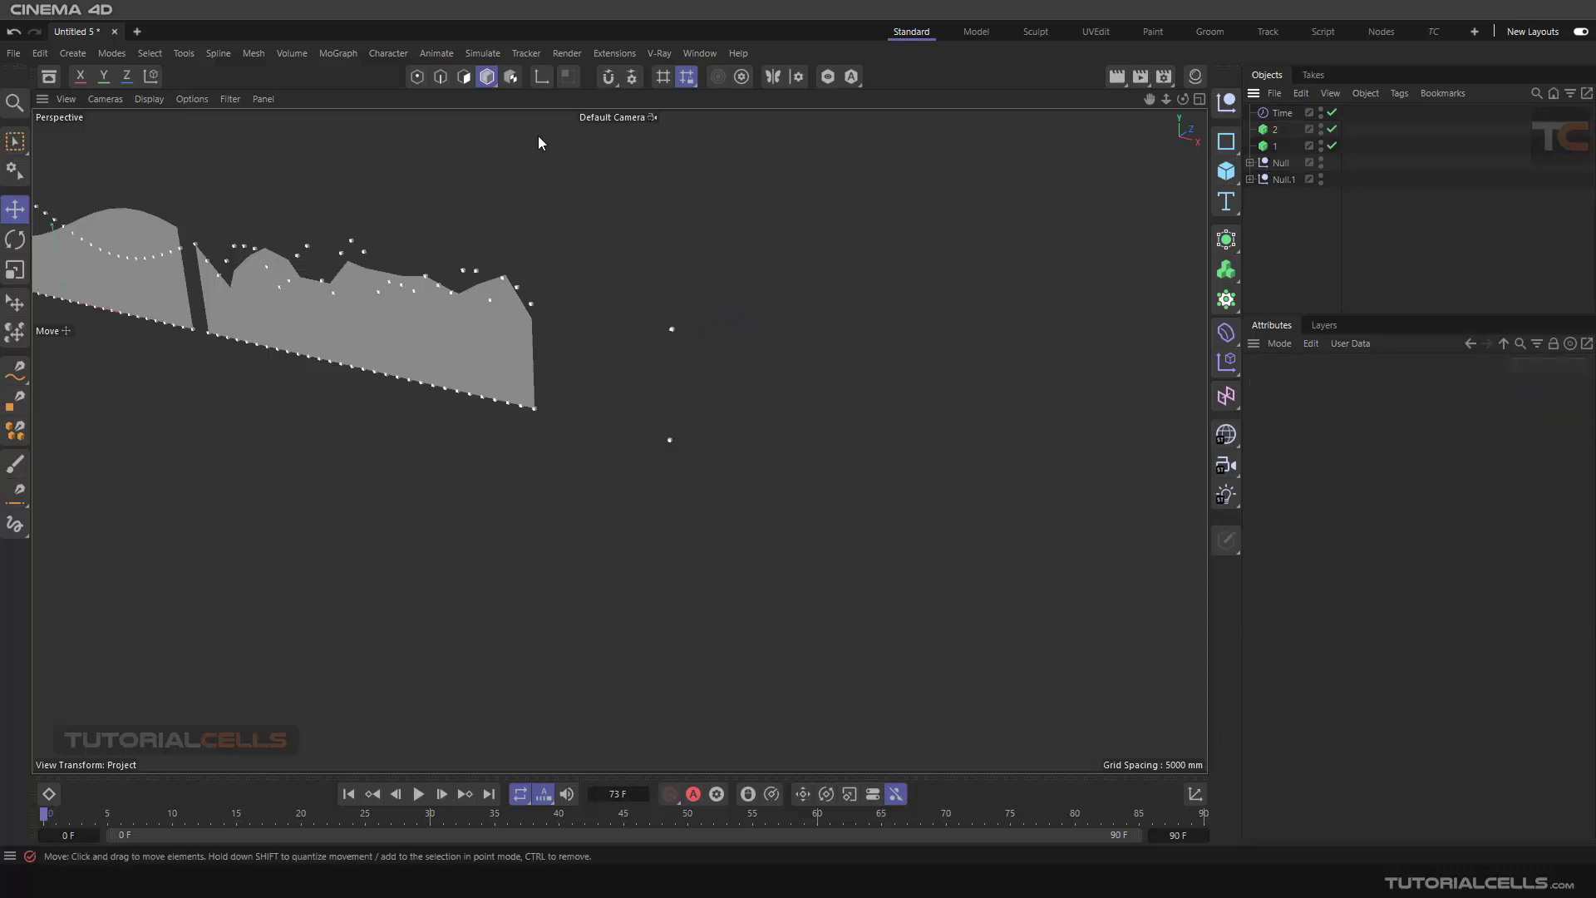
pyautogui.click(372, 53)
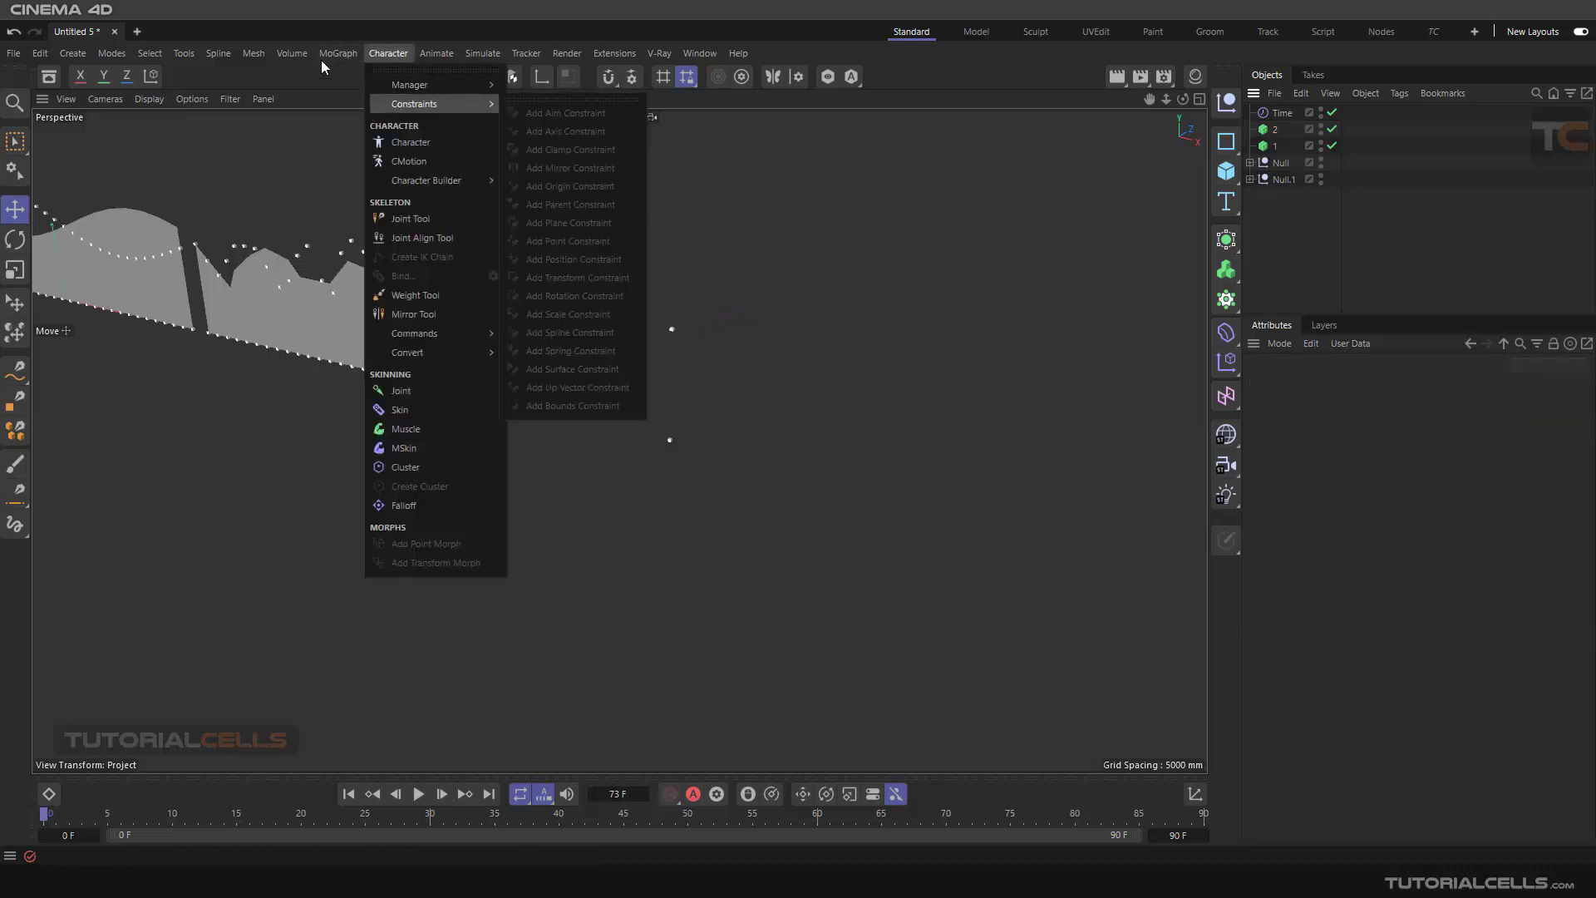
pyautogui.click(366, 214)
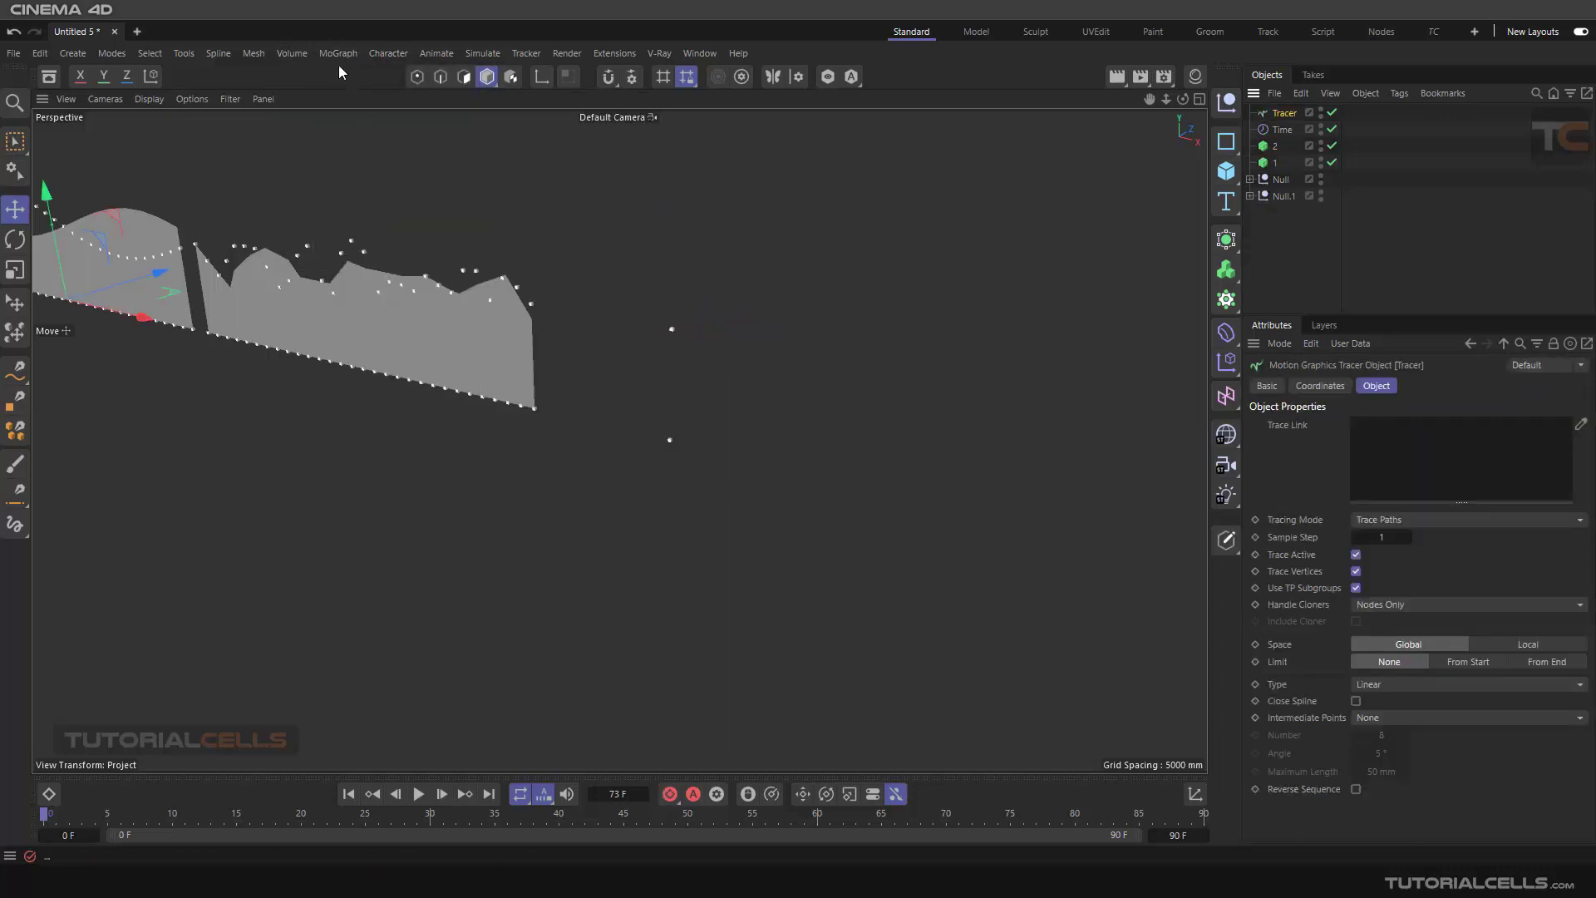
pyautogui.click(337, 55)
pyautogui.click(353, 218)
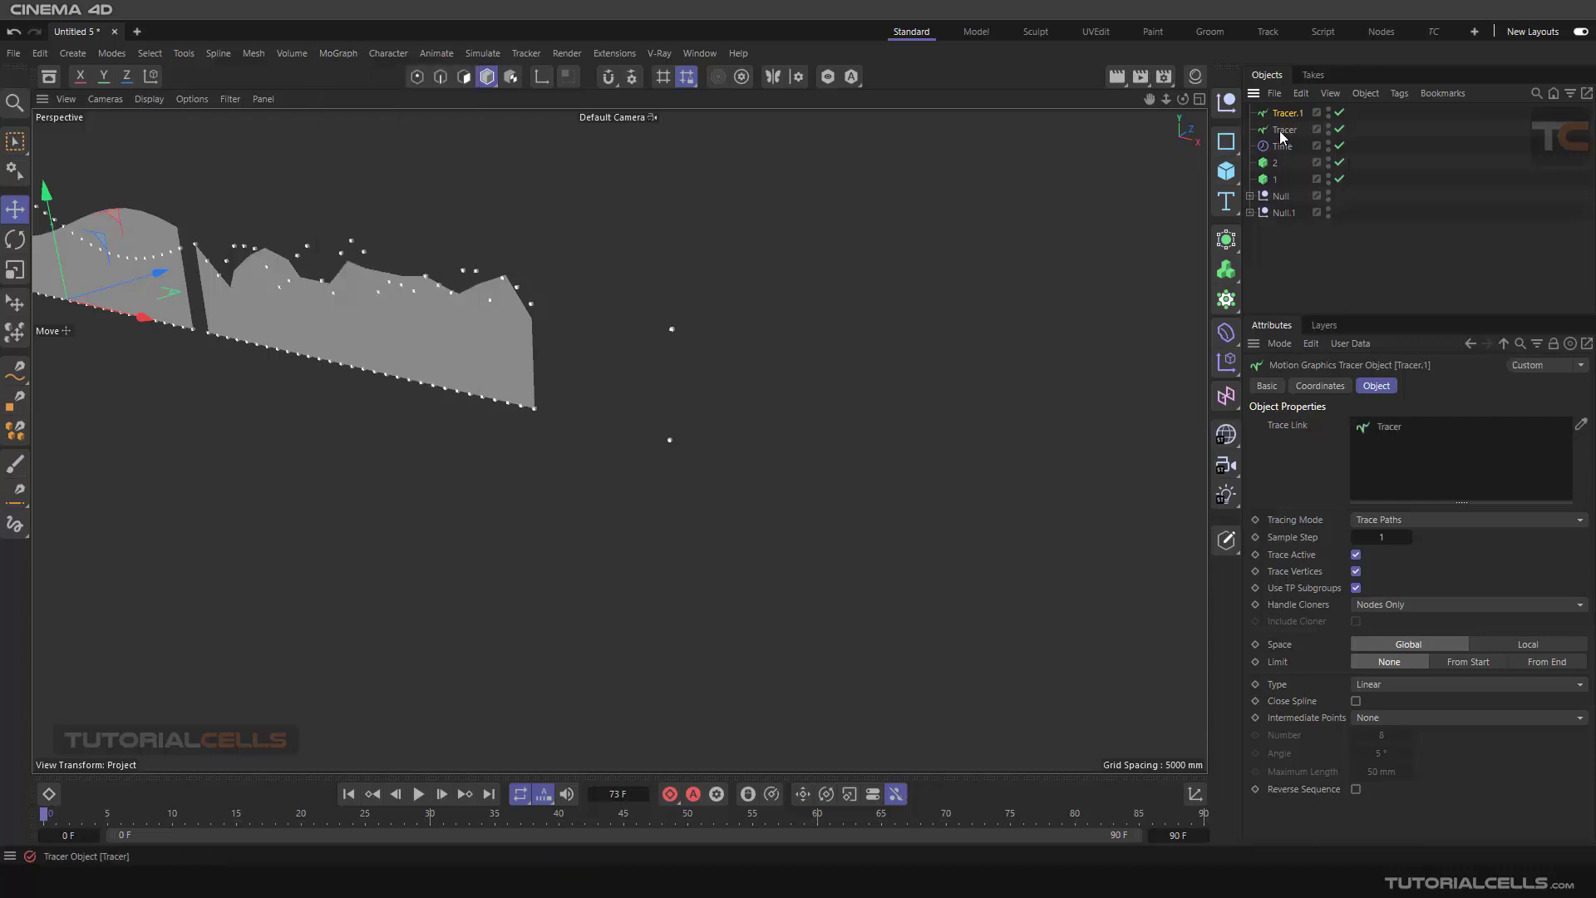
# Rename the first Tracer as 1 and the second Tracer as 2, and select Matrix object 1
pyautogui.doubleClick(1286, 130)
pyautogui.write('1')
pyautogui.press('Return')
pyautogui.doubleClick(1288, 113)
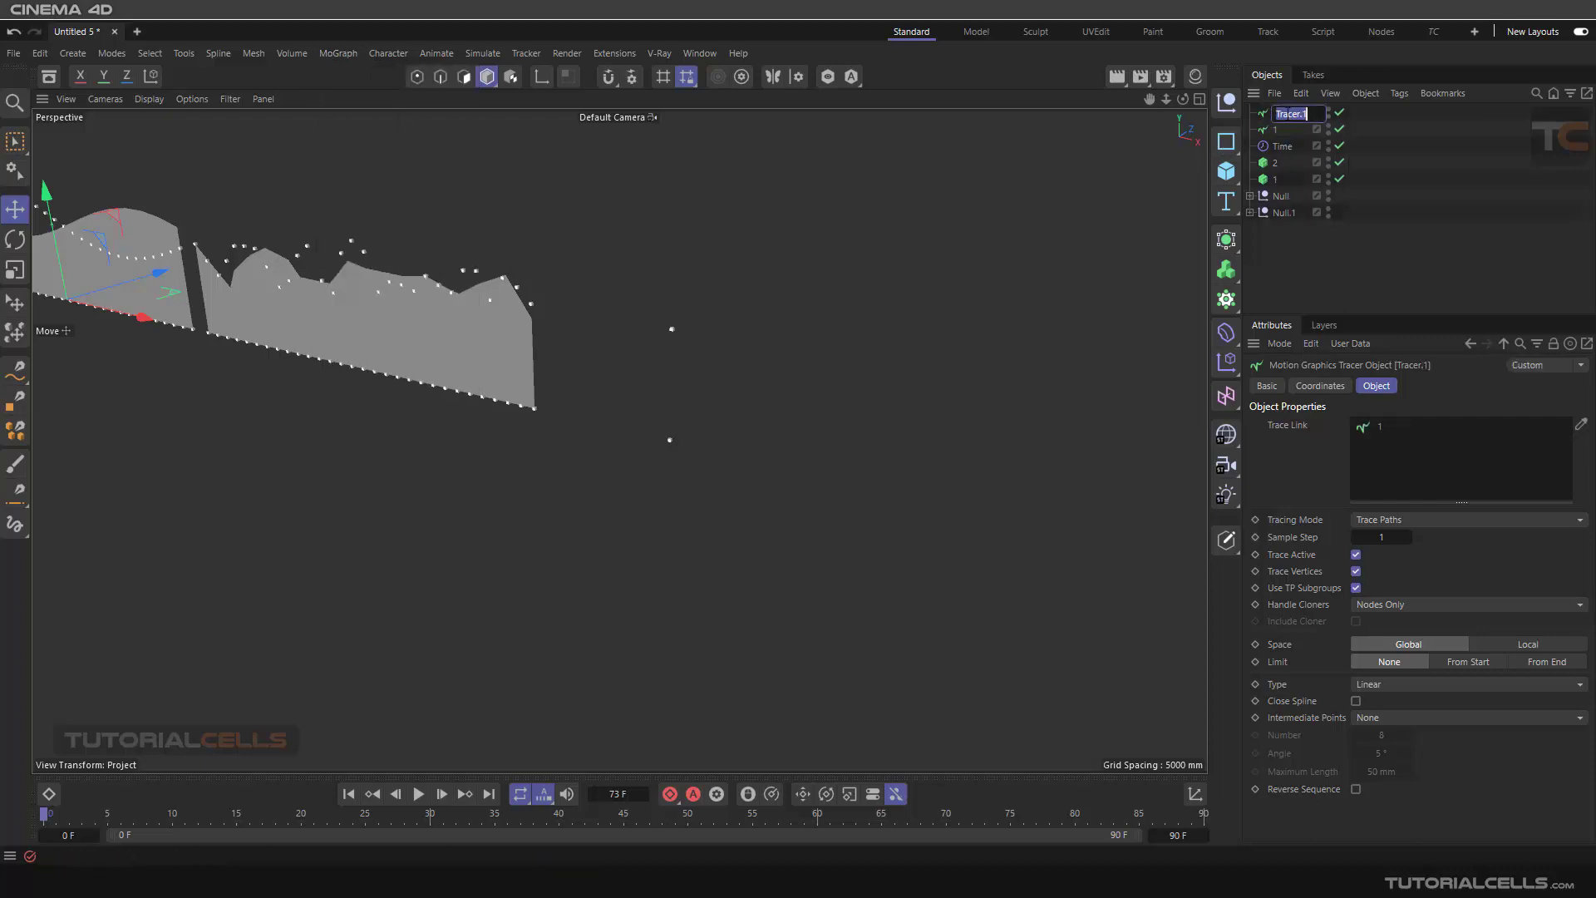
pyautogui.write('2')
pyautogui.press('Return')
pyautogui.click(1286, 238)
pyautogui.click(1265, 179)
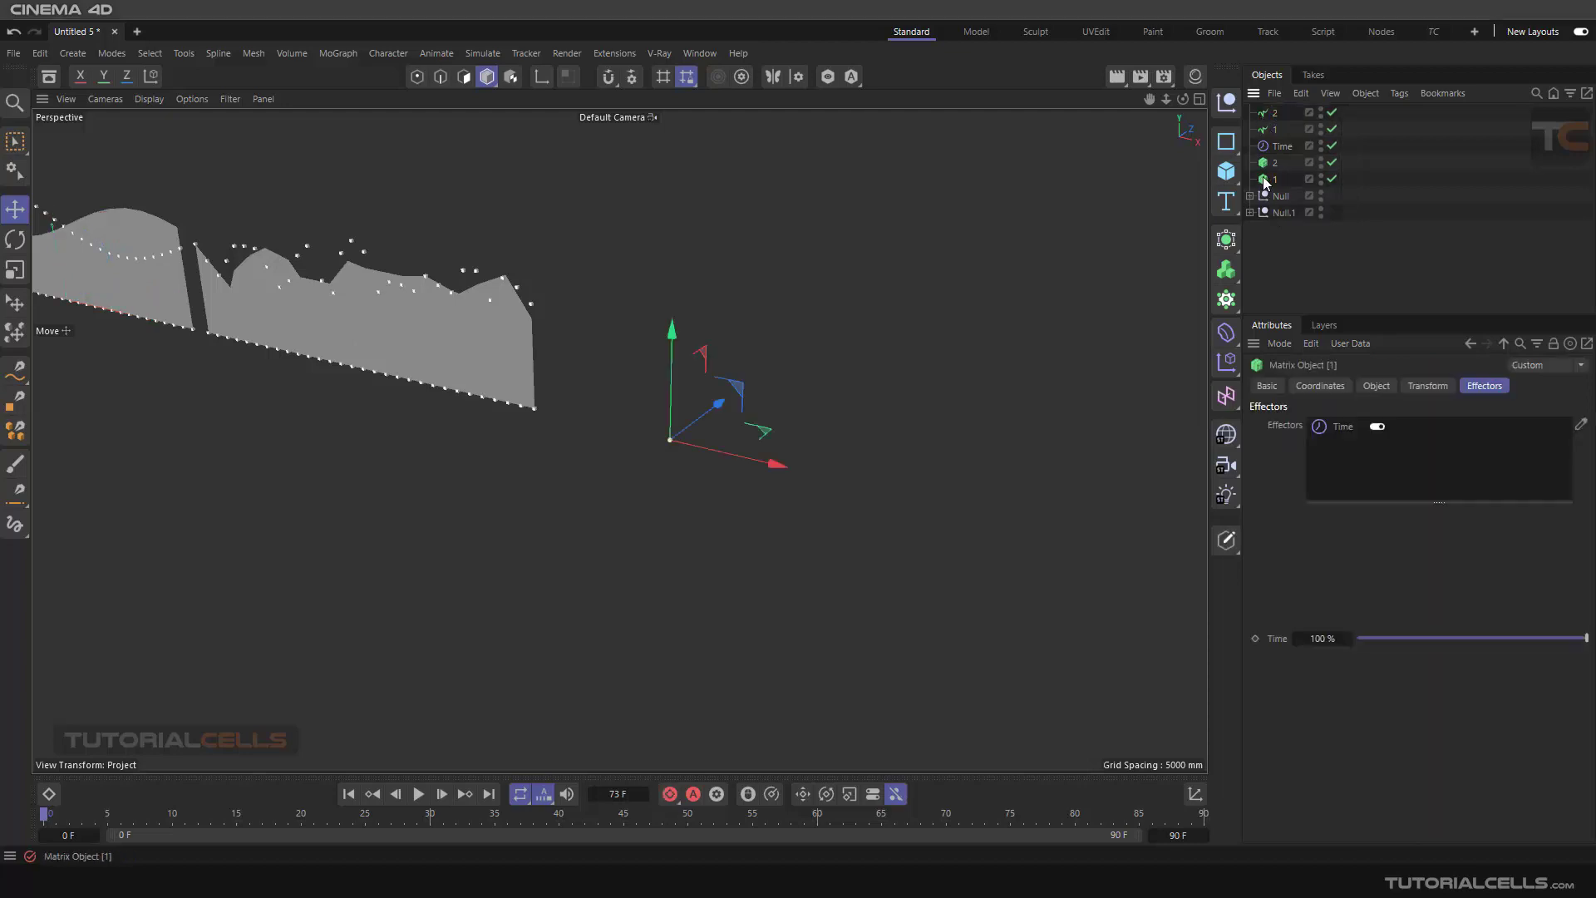
# Link Matrix object 1 as the trace source of Tracer 1 and Matrix object 2 as the source of Tracer 2
pyautogui.click(1267, 130)
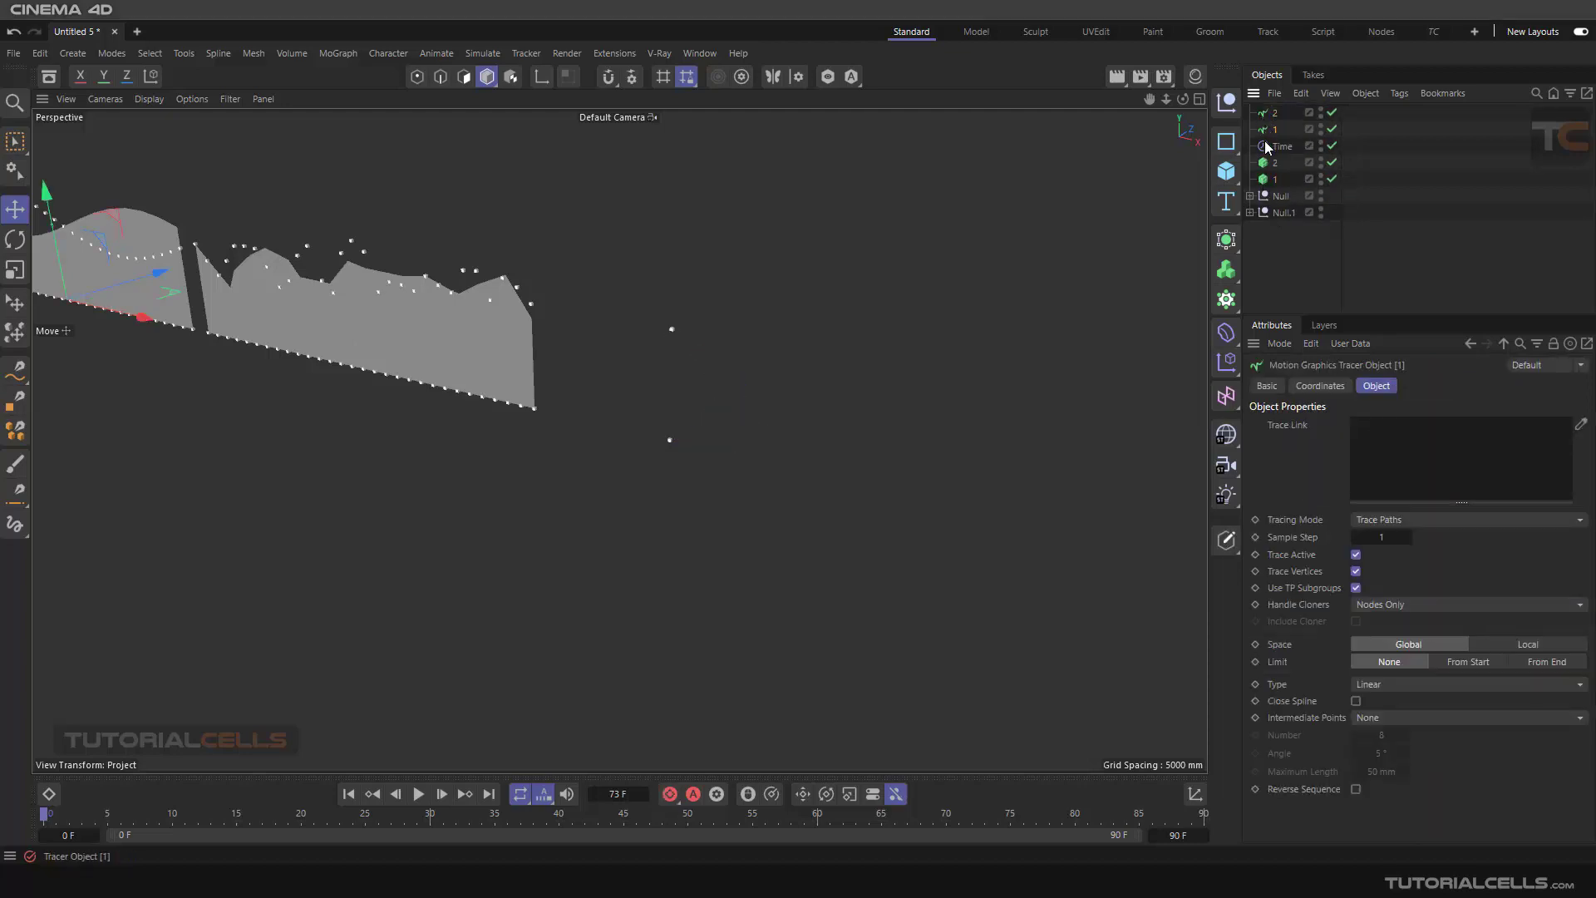
pyautogui.moveTo(1264, 181); pyautogui.dragTo(1393, 441)
pyautogui.click(1275, 117)
pyautogui.press('Delete')
pyautogui.moveTo(1267, 164); pyautogui.dragTo(1379, 433)
# Play the animation to preview both traced paths and return to frame 0
pyautogui.click(418, 794)
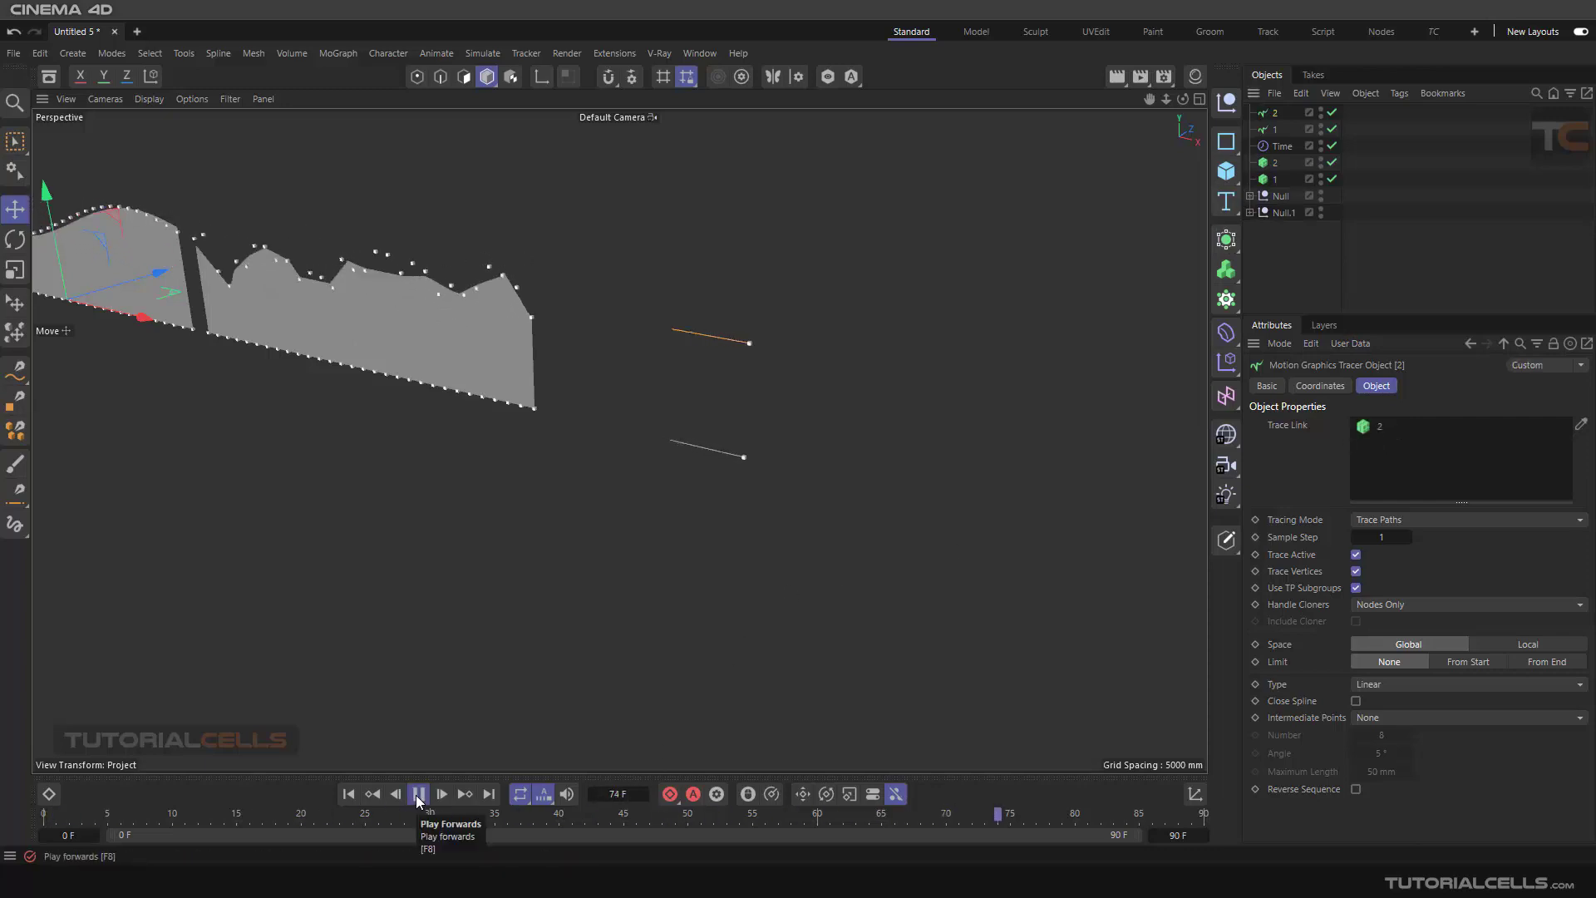
pyautogui.click(417, 794)
pyautogui.click(348, 794)
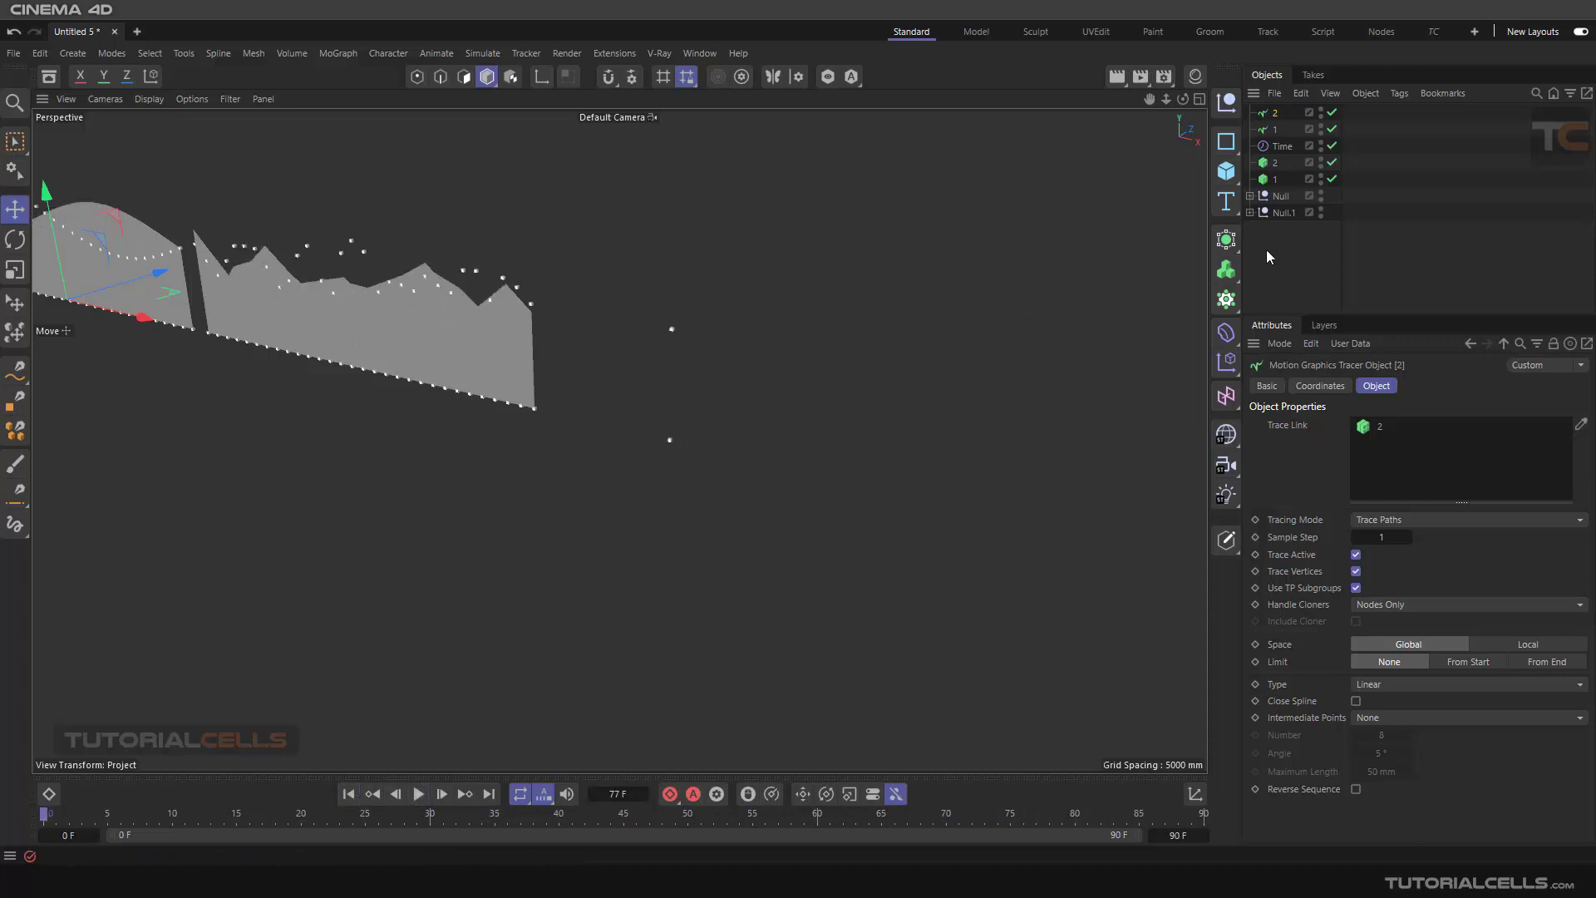
# Add a Loft generator, place both Tracers inside it and preview the lofted surface
pyautogui.moveTo(1226, 240); pyautogui.dragTo(1276, 334)
pyautogui.keyDown('ctrl'); pyautogui.click(1272, 152); pyautogui.keyUp('ctrl')
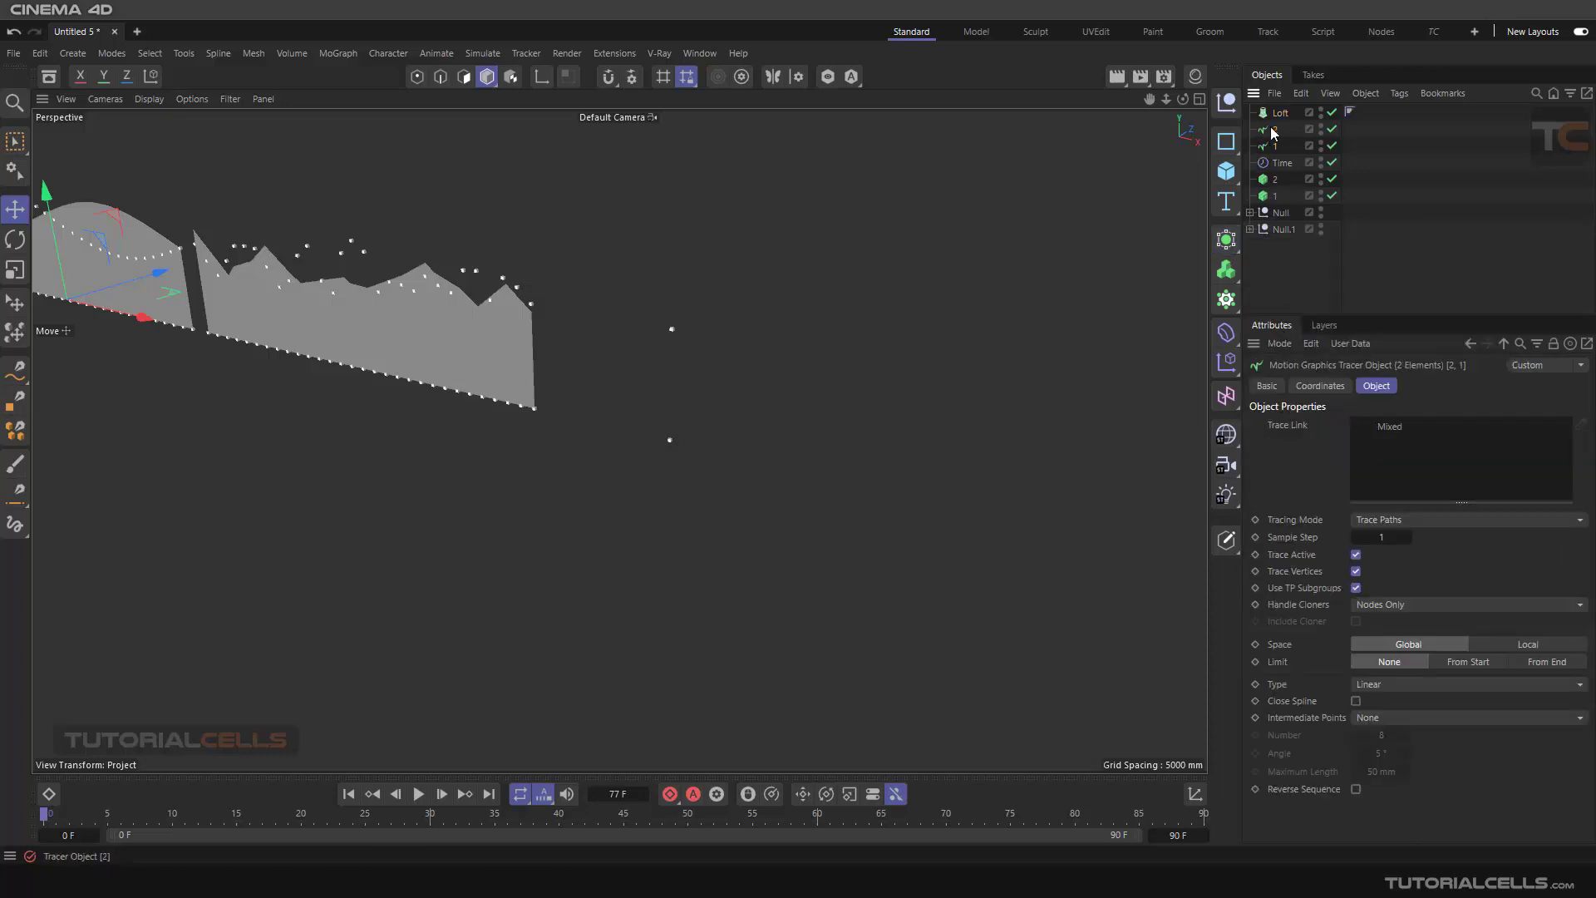
pyautogui.moveTo(1272, 152); pyautogui.dragTo(1277, 113)
pyautogui.click(422, 792)
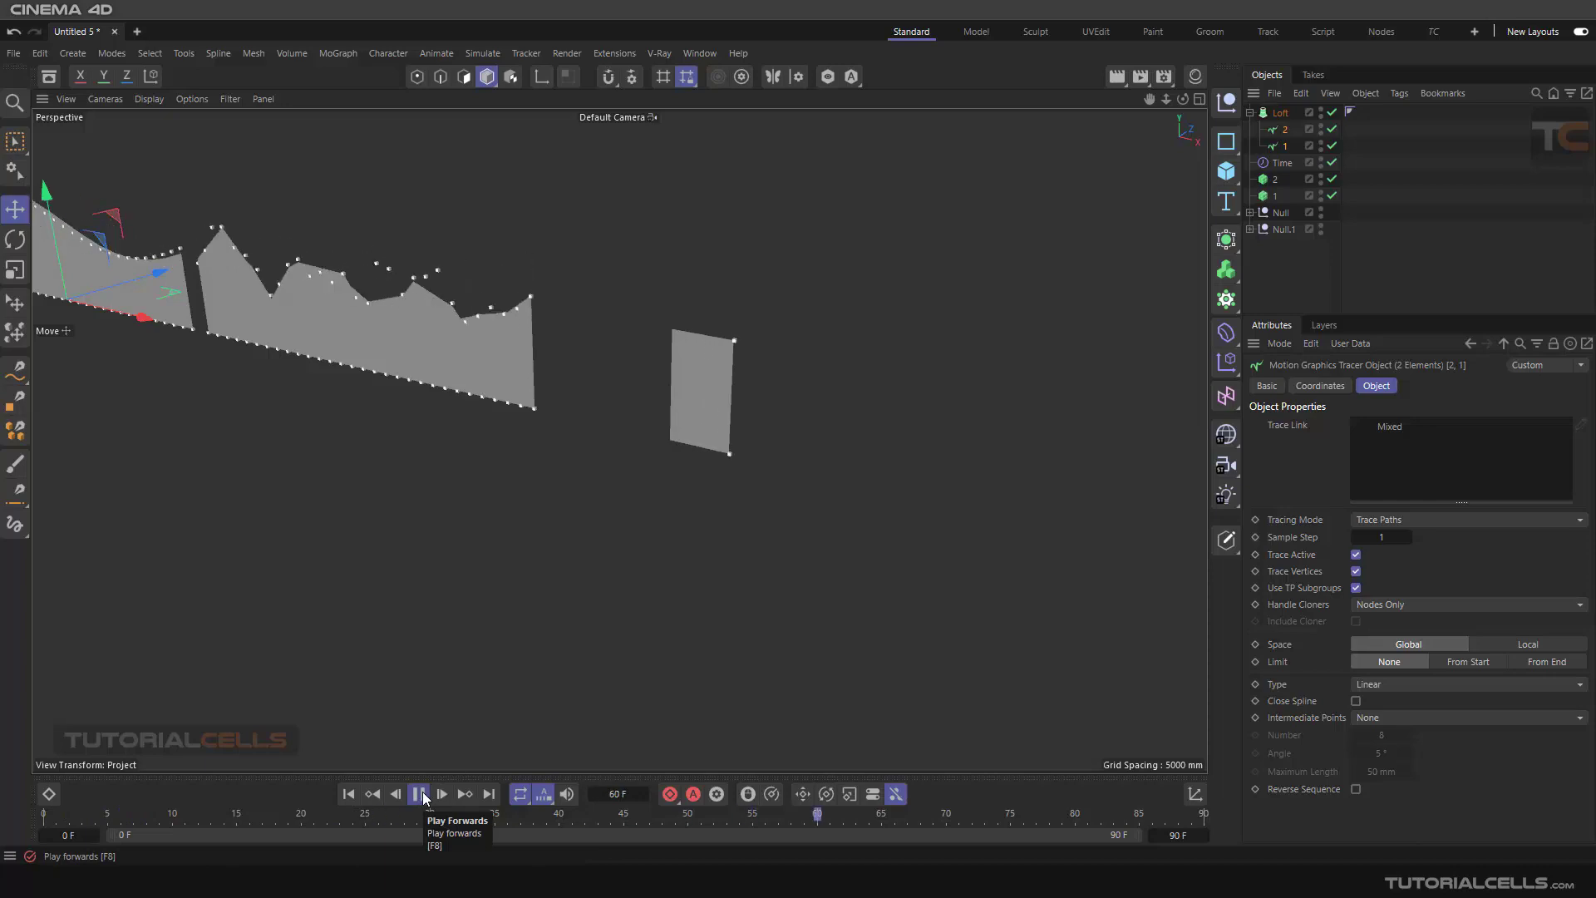
pyautogui.click(422, 793)
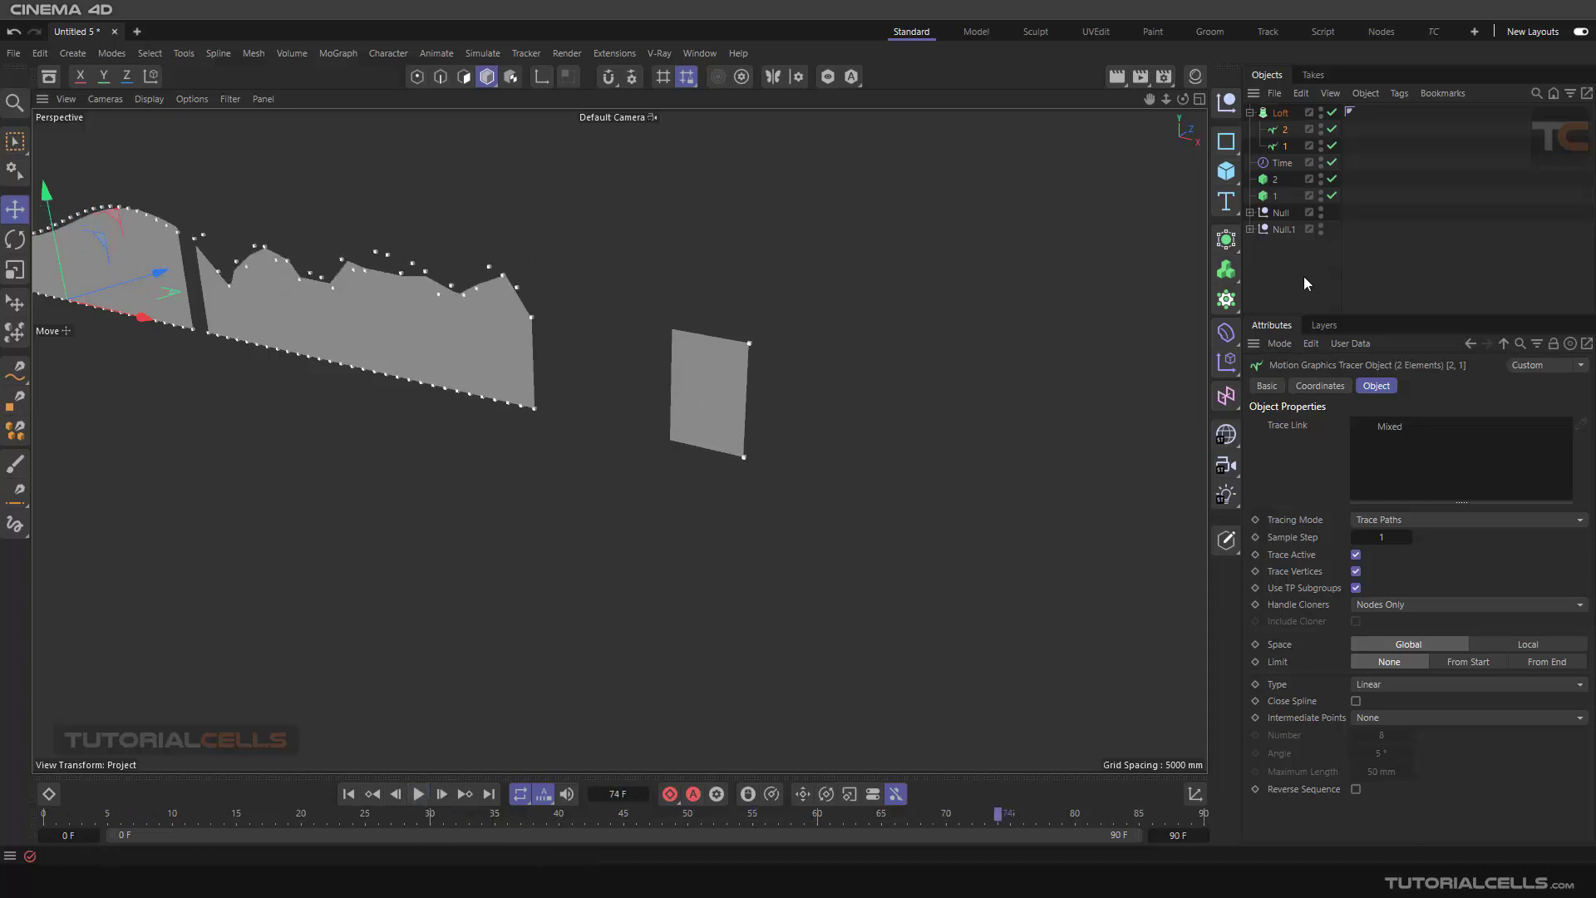
# Set the Time effector's P.X to 1300 mm
pyautogui.click(1281, 163)
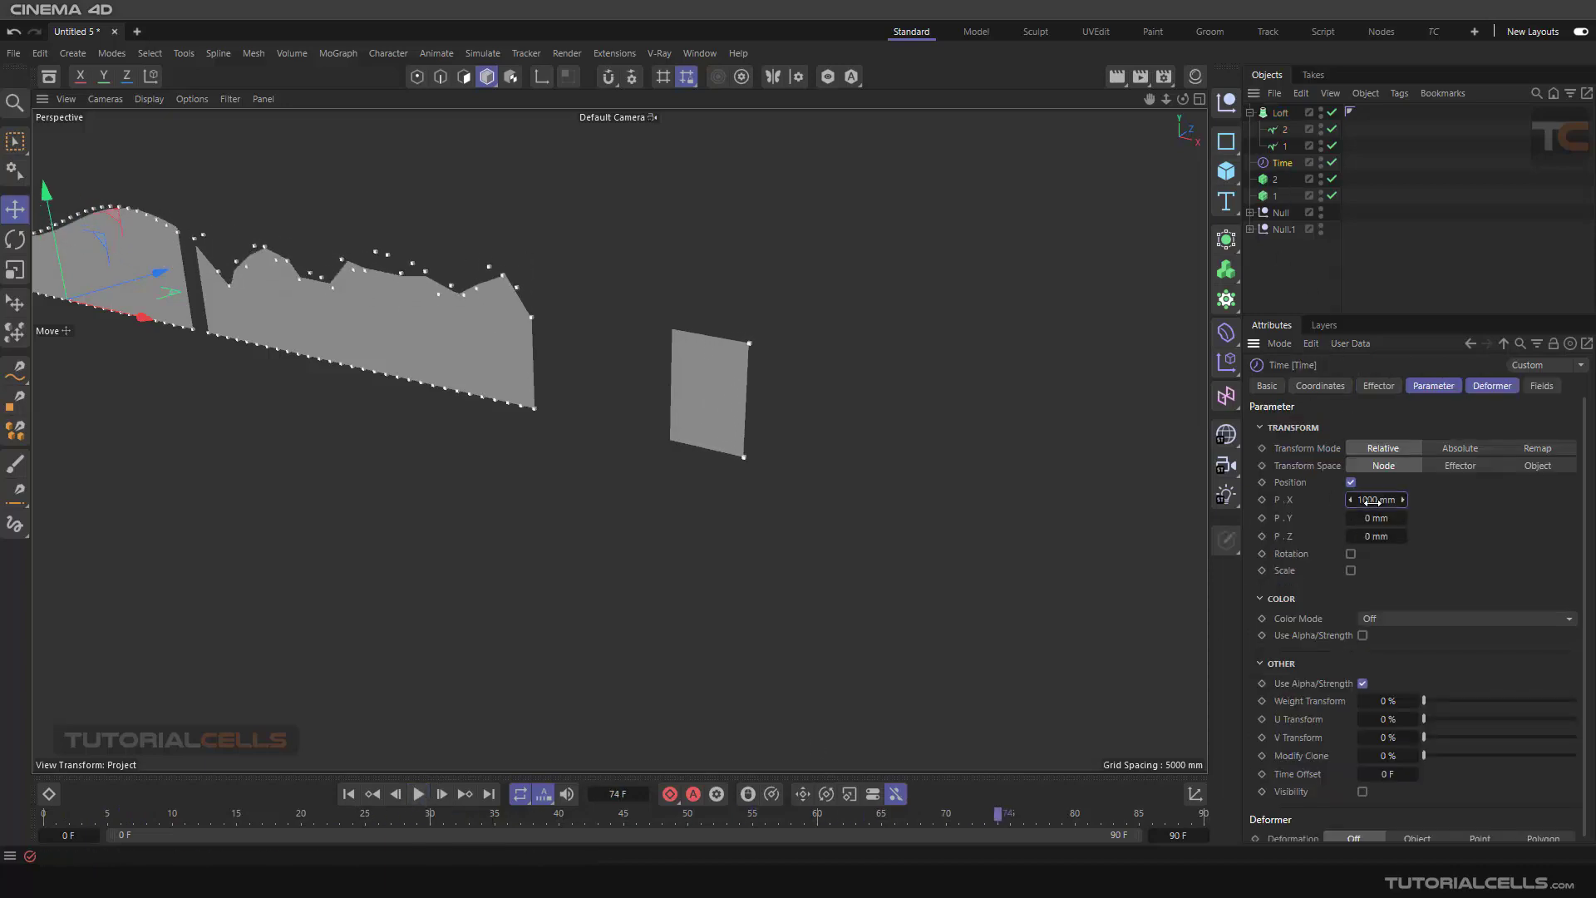
pyautogui.moveTo(1377, 500); pyautogui.dragTo(1454, 499)
pyautogui.scroll(-3, 820, 402)
pyautogui.keyDown('alt'); pyautogui.moveTo(912, 405); pyautogui.dragTo(634, 403, button='middle'); pyautogui.keyUp('alt')
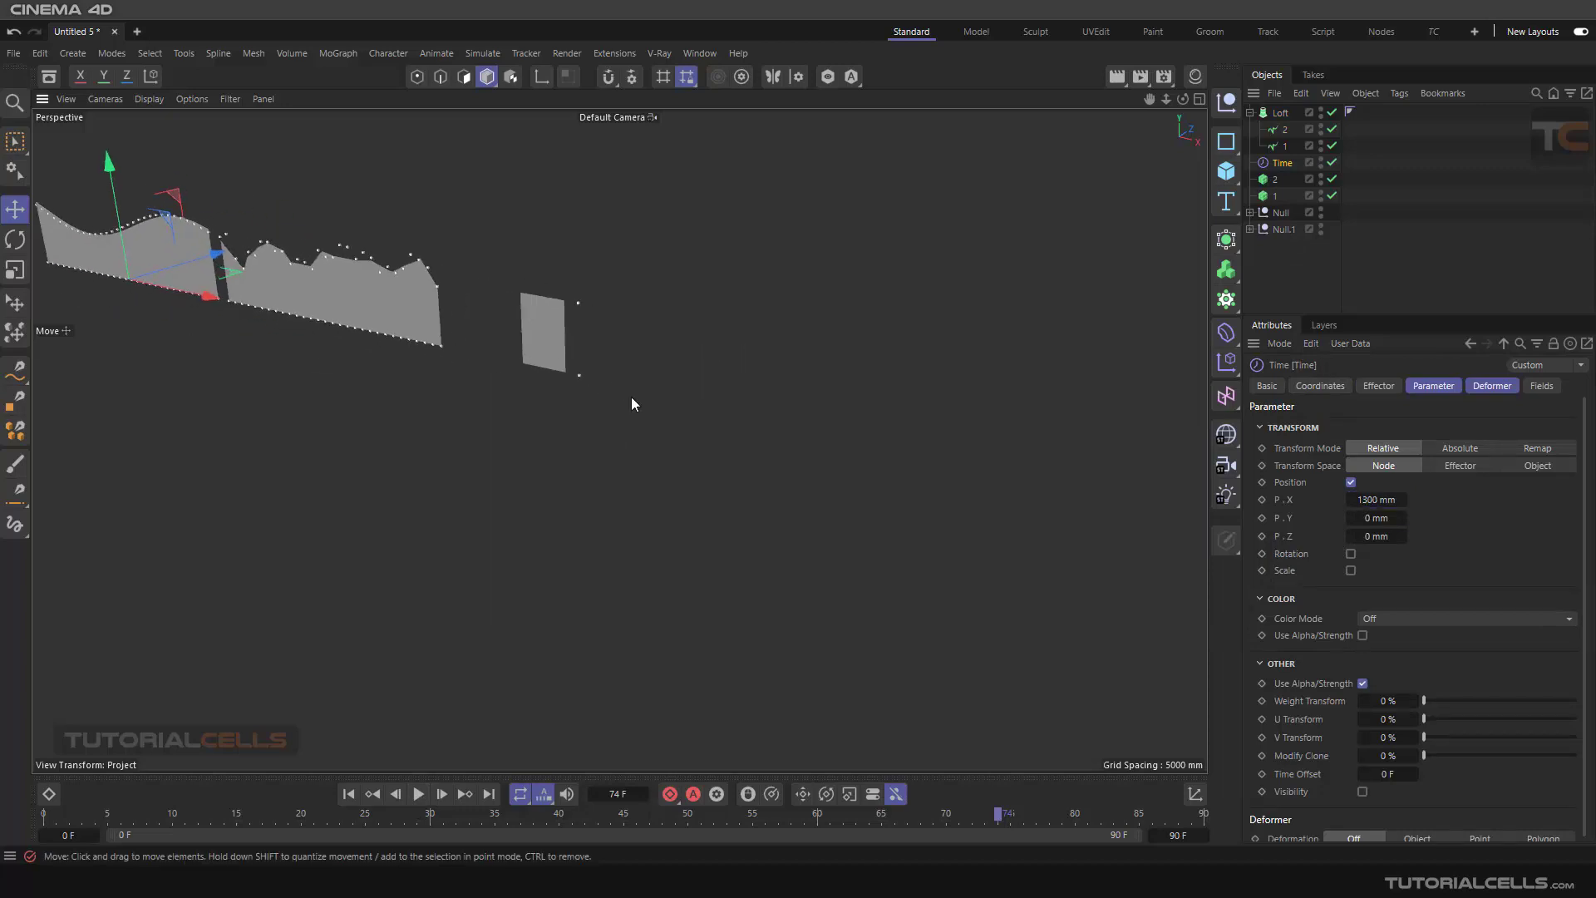
# Return to frame 0 and extend the end of the animation to frame 200
pyautogui.click(349, 793)
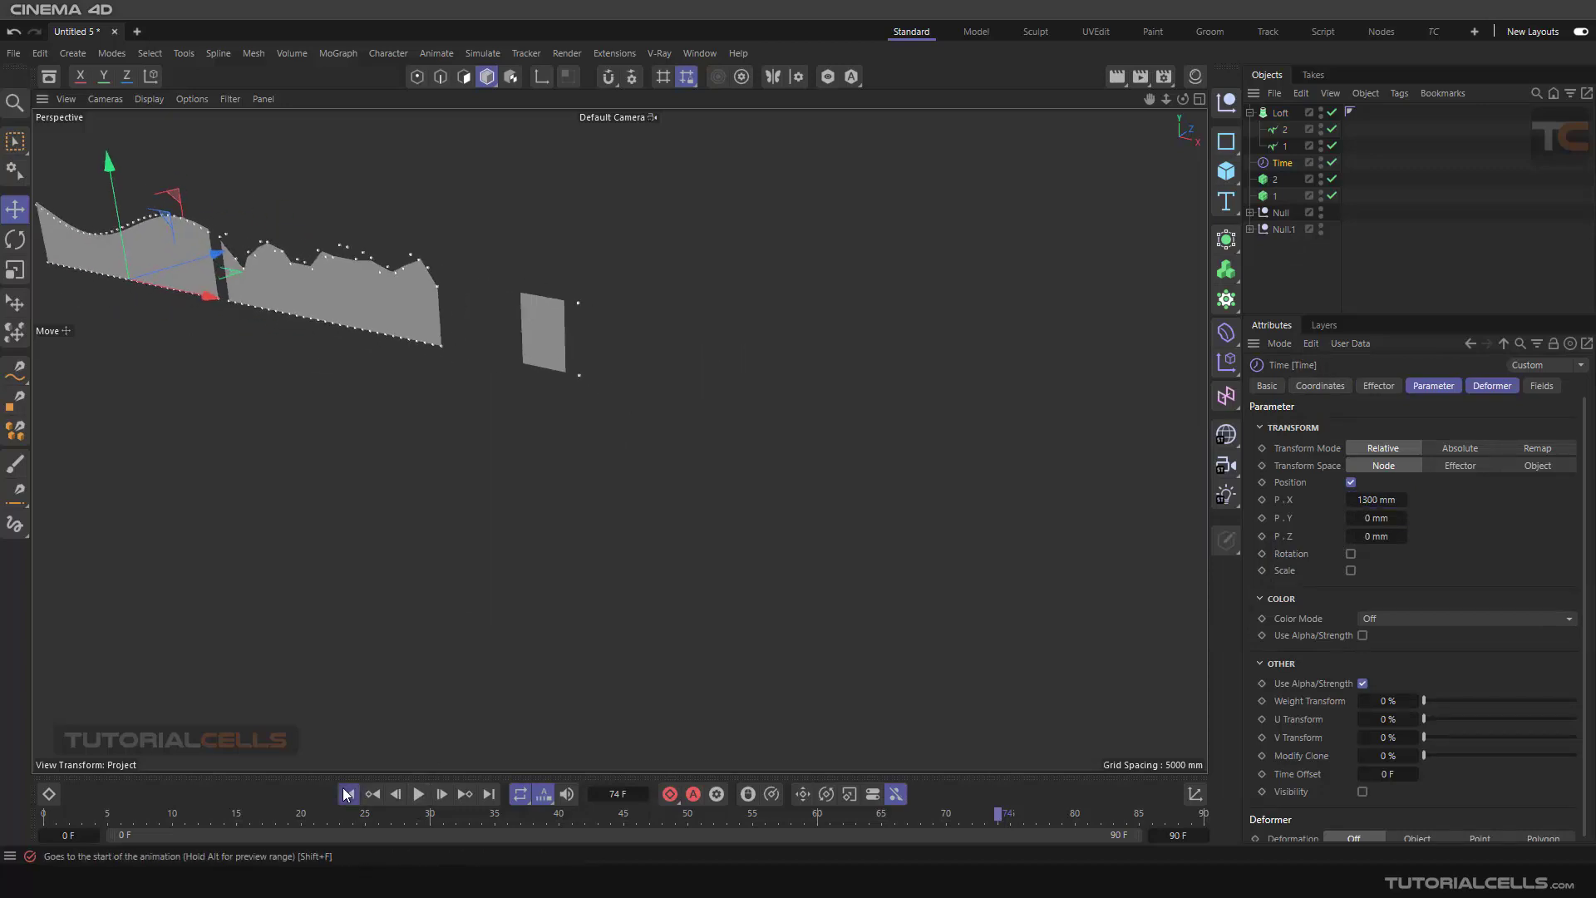
pyautogui.doubleClick(1176, 834)
pyautogui.write('200')
pyautogui.press('Return')
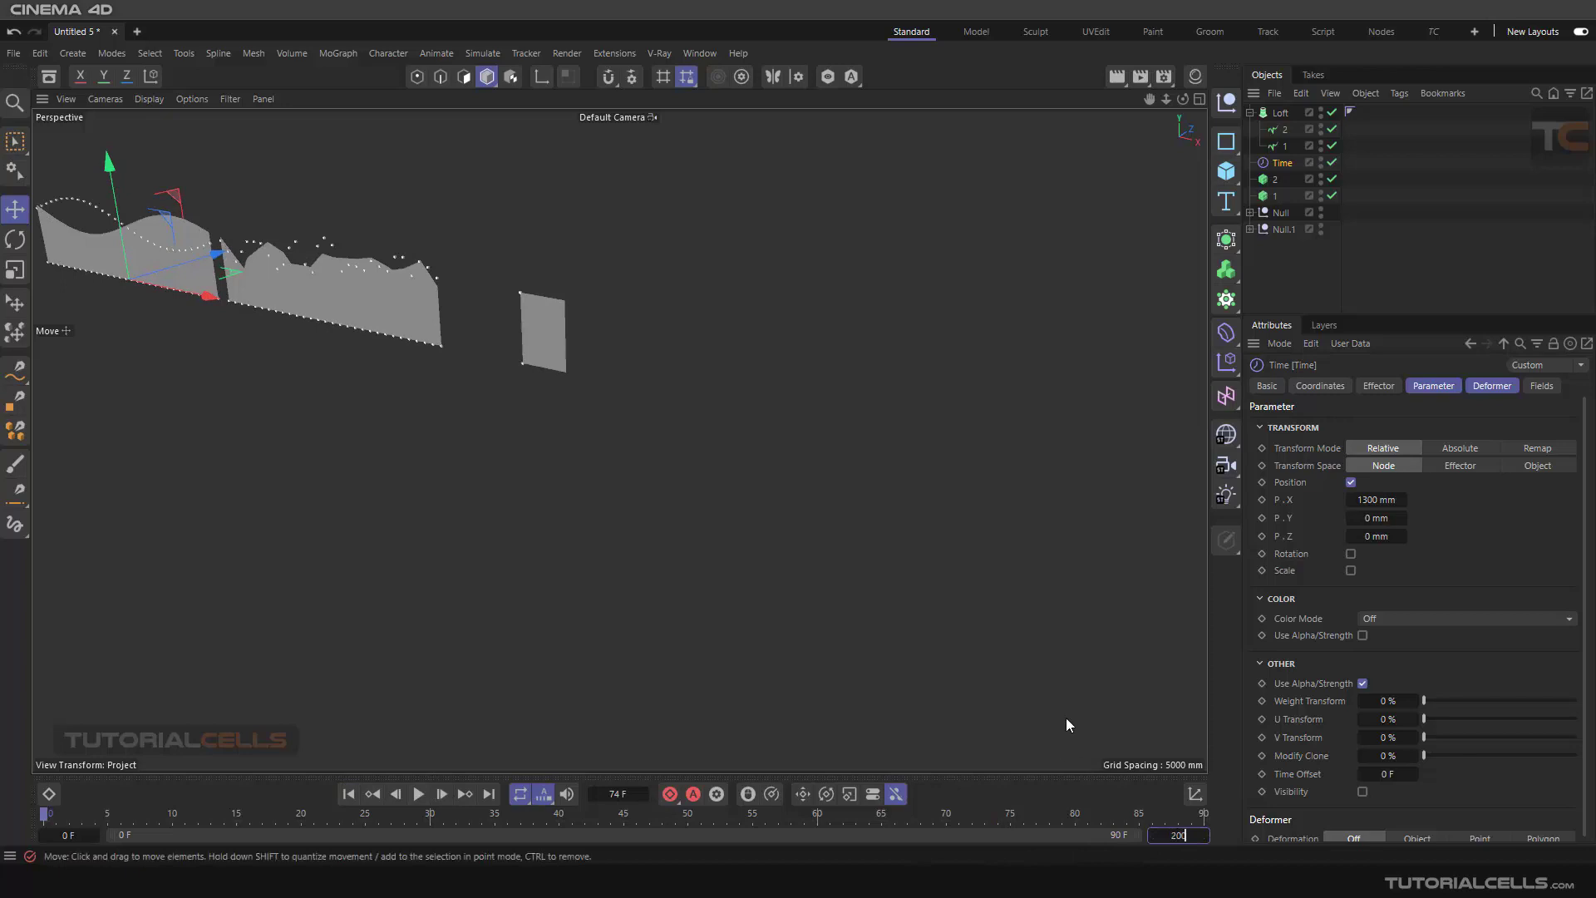
pyautogui.click(1022, 641)
# Set the Time effector's P.X to 1783 mm during playback, and return to frame 0
pyautogui.click(418, 794)
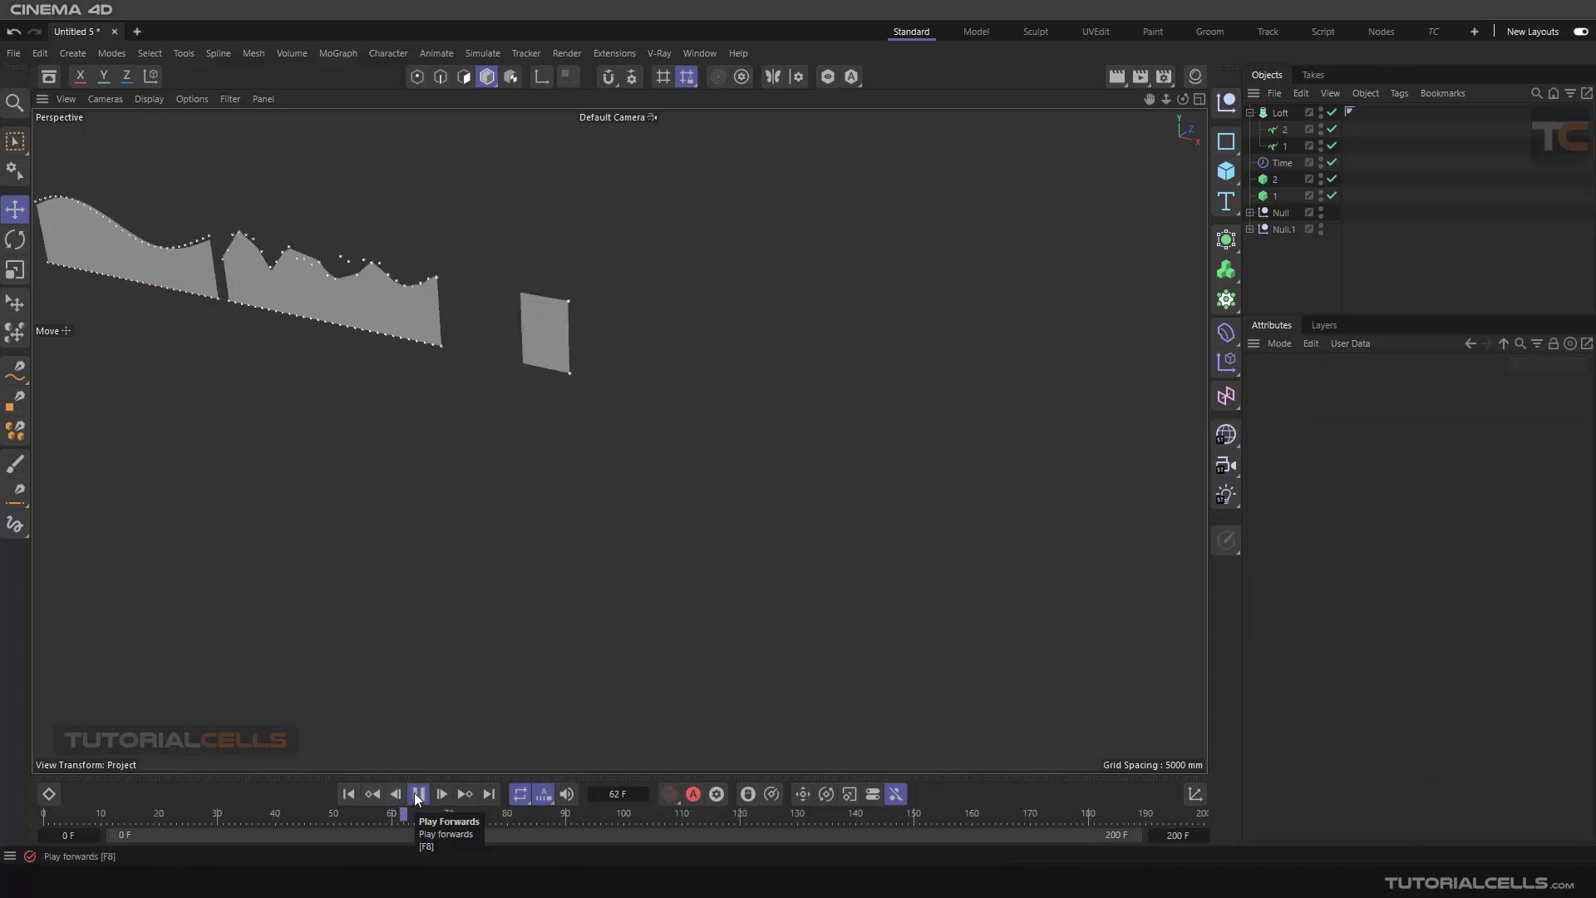
pyautogui.click(1283, 165)
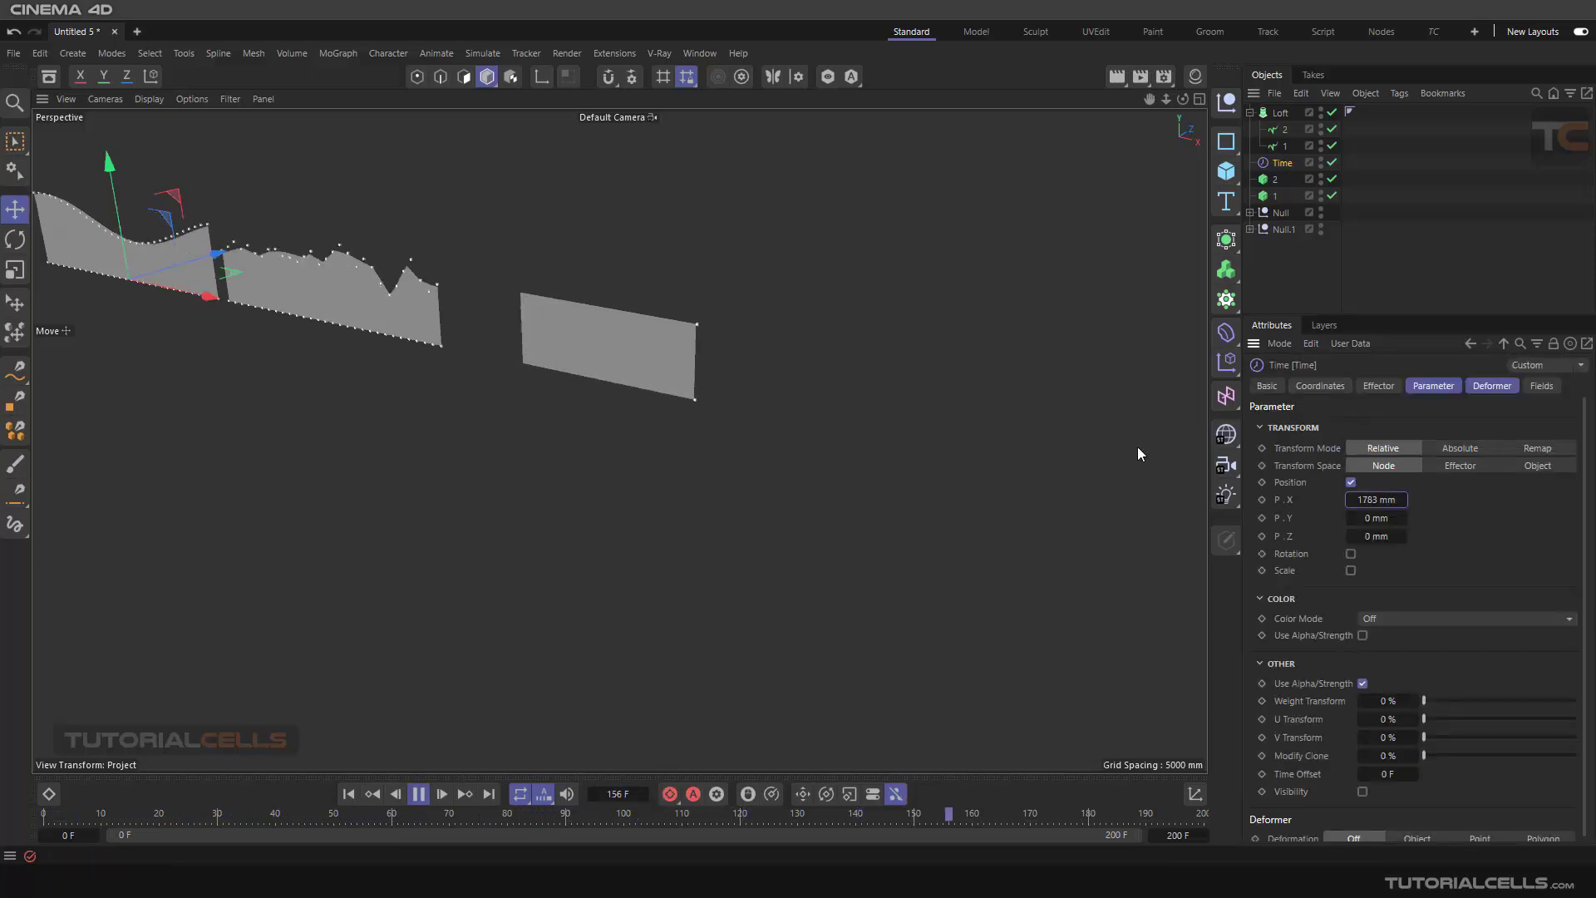
pyautogui.click(418, 794)
pyautogui.click(348, 795)
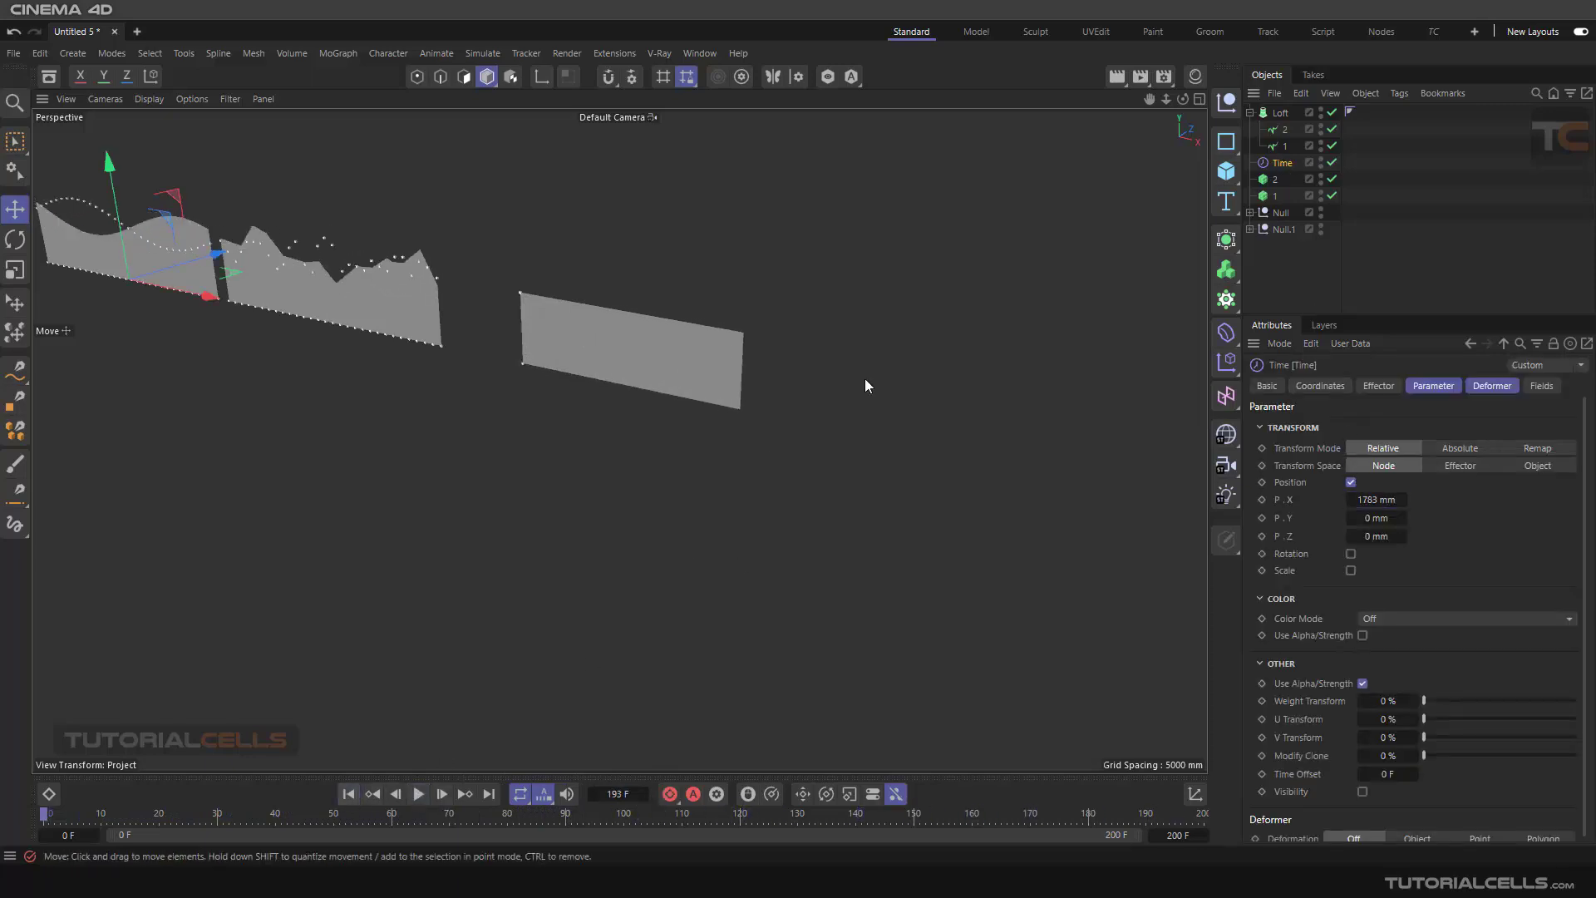
# Add a Random effector to Matrix object 2
pyautogui.click(1271, 180)
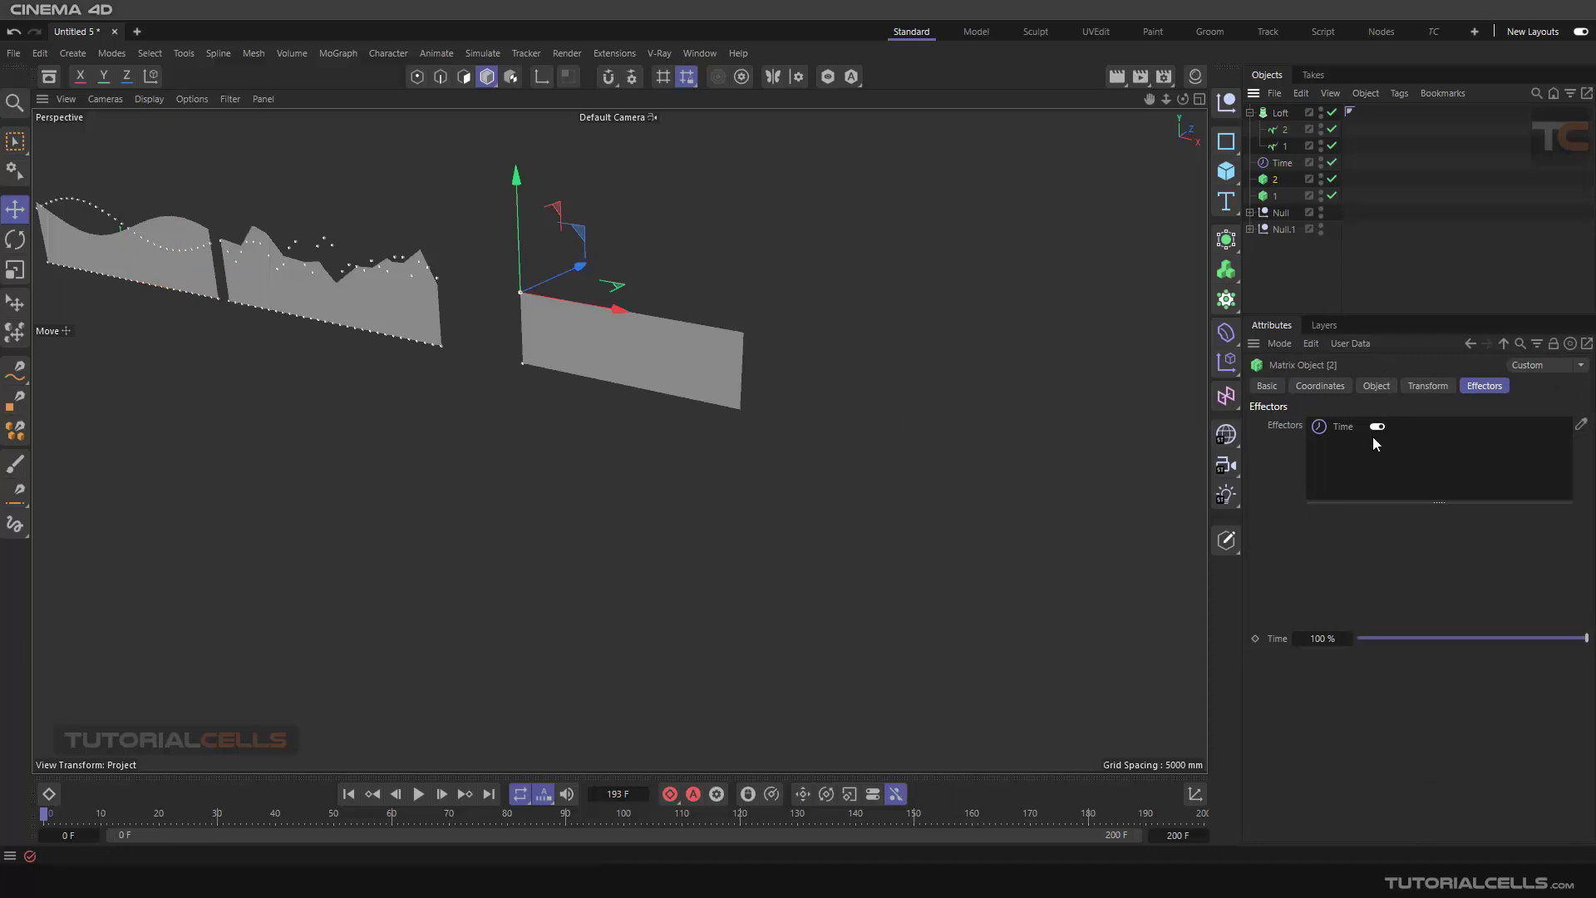
pyautogui.click(343, 56)
pyautogui.moveTo(362, 86)
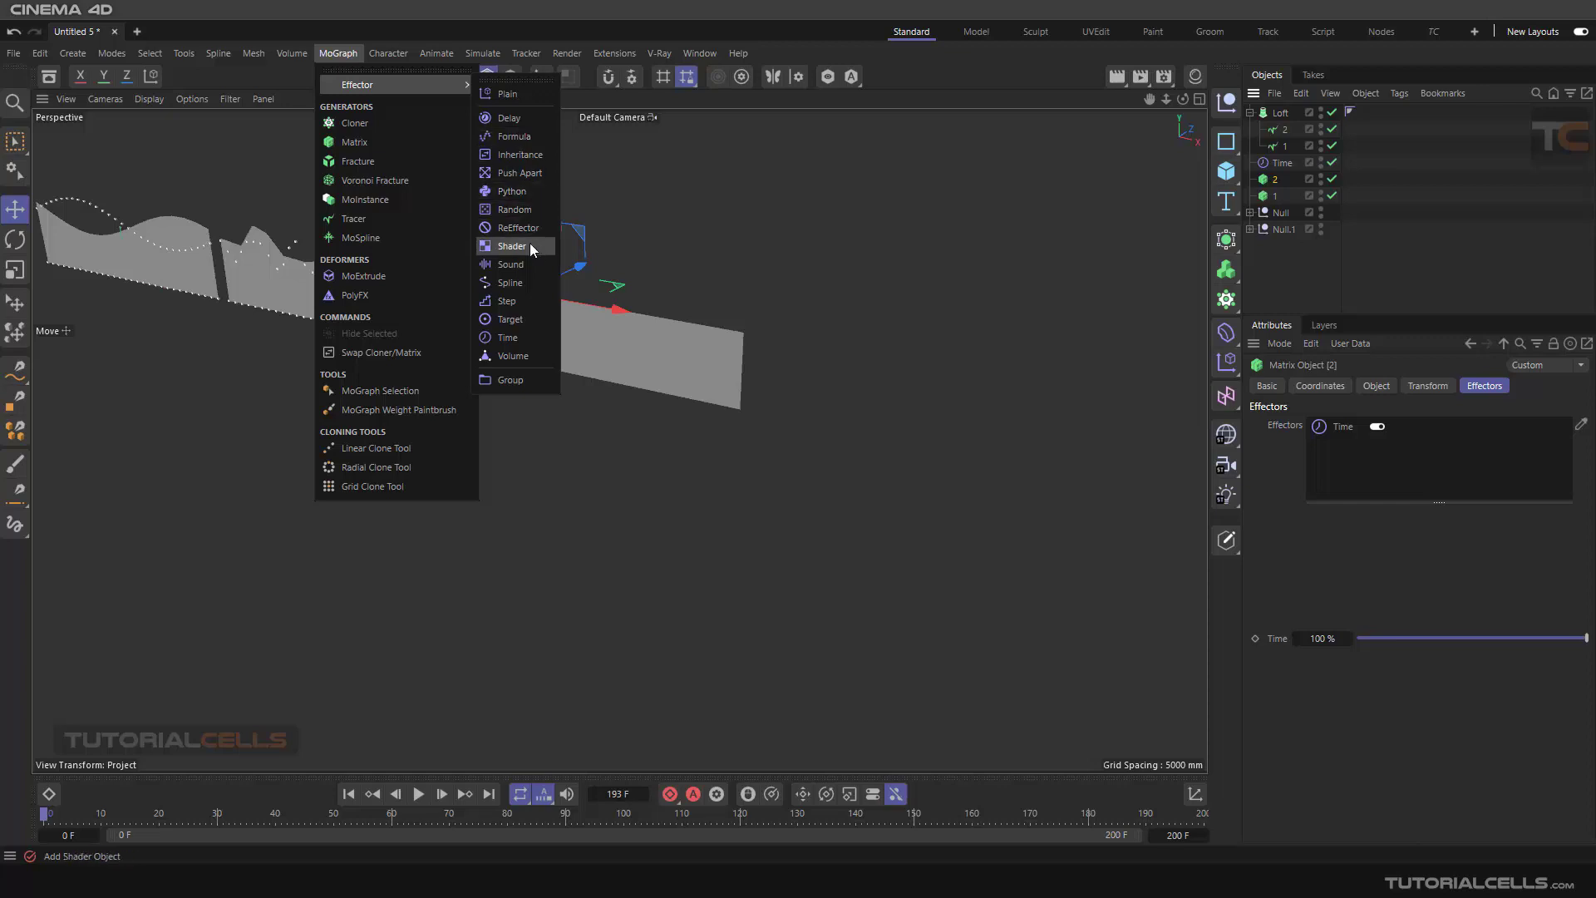
pyautogui.click(515, 210)
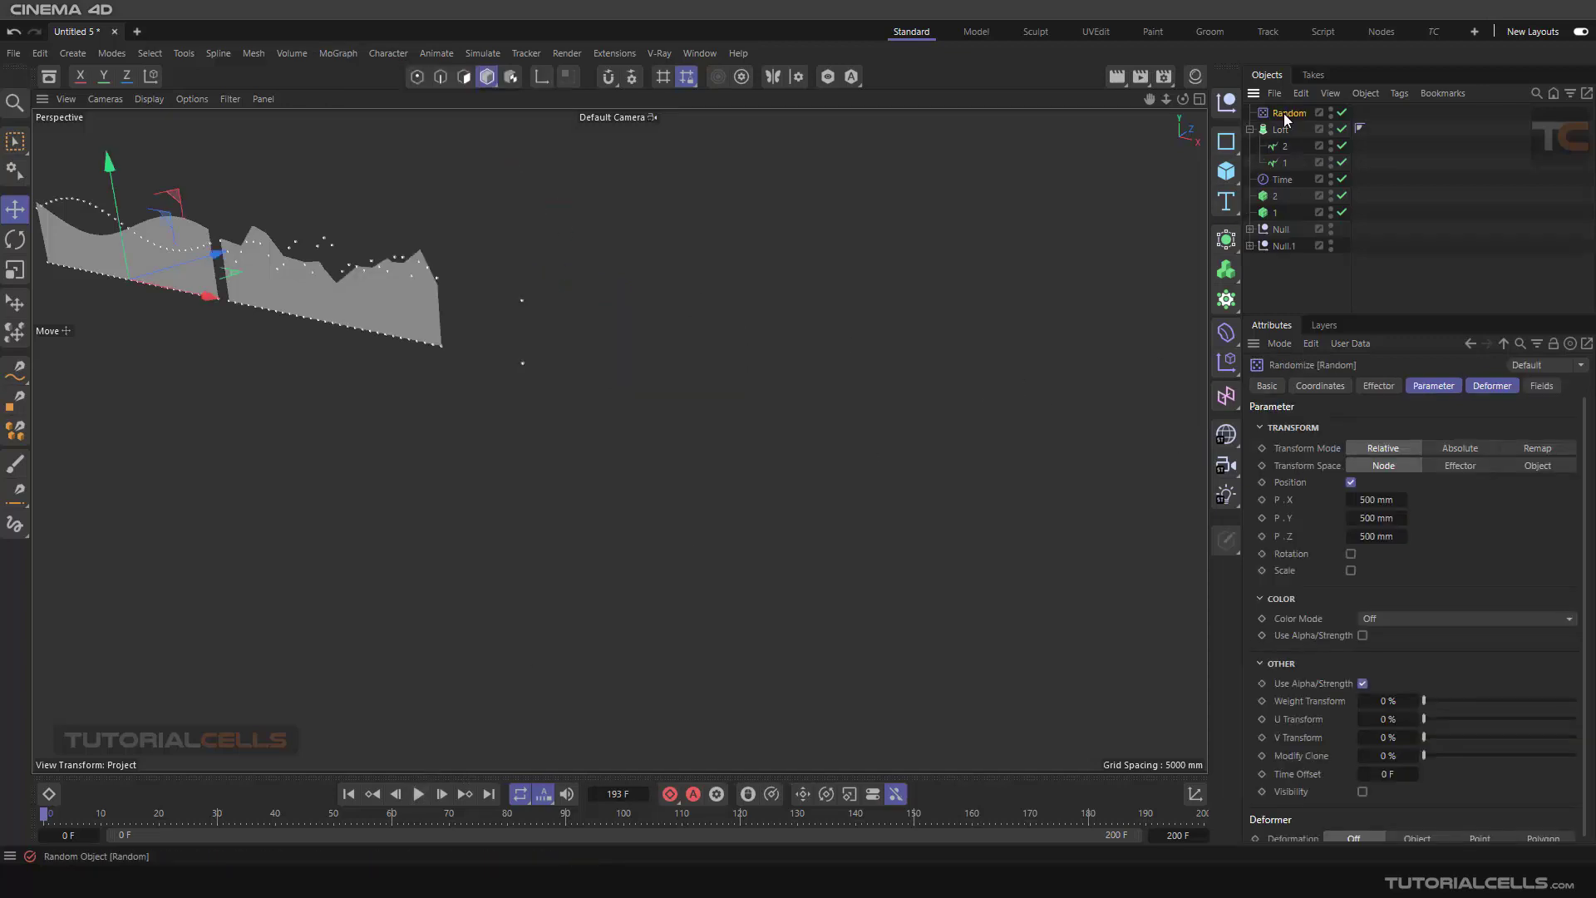
# Set the Random effector's position to P.X 0 mm, P.Y 2000 mm and P.Z 0 mm
pyautogui.click(1373, 501)
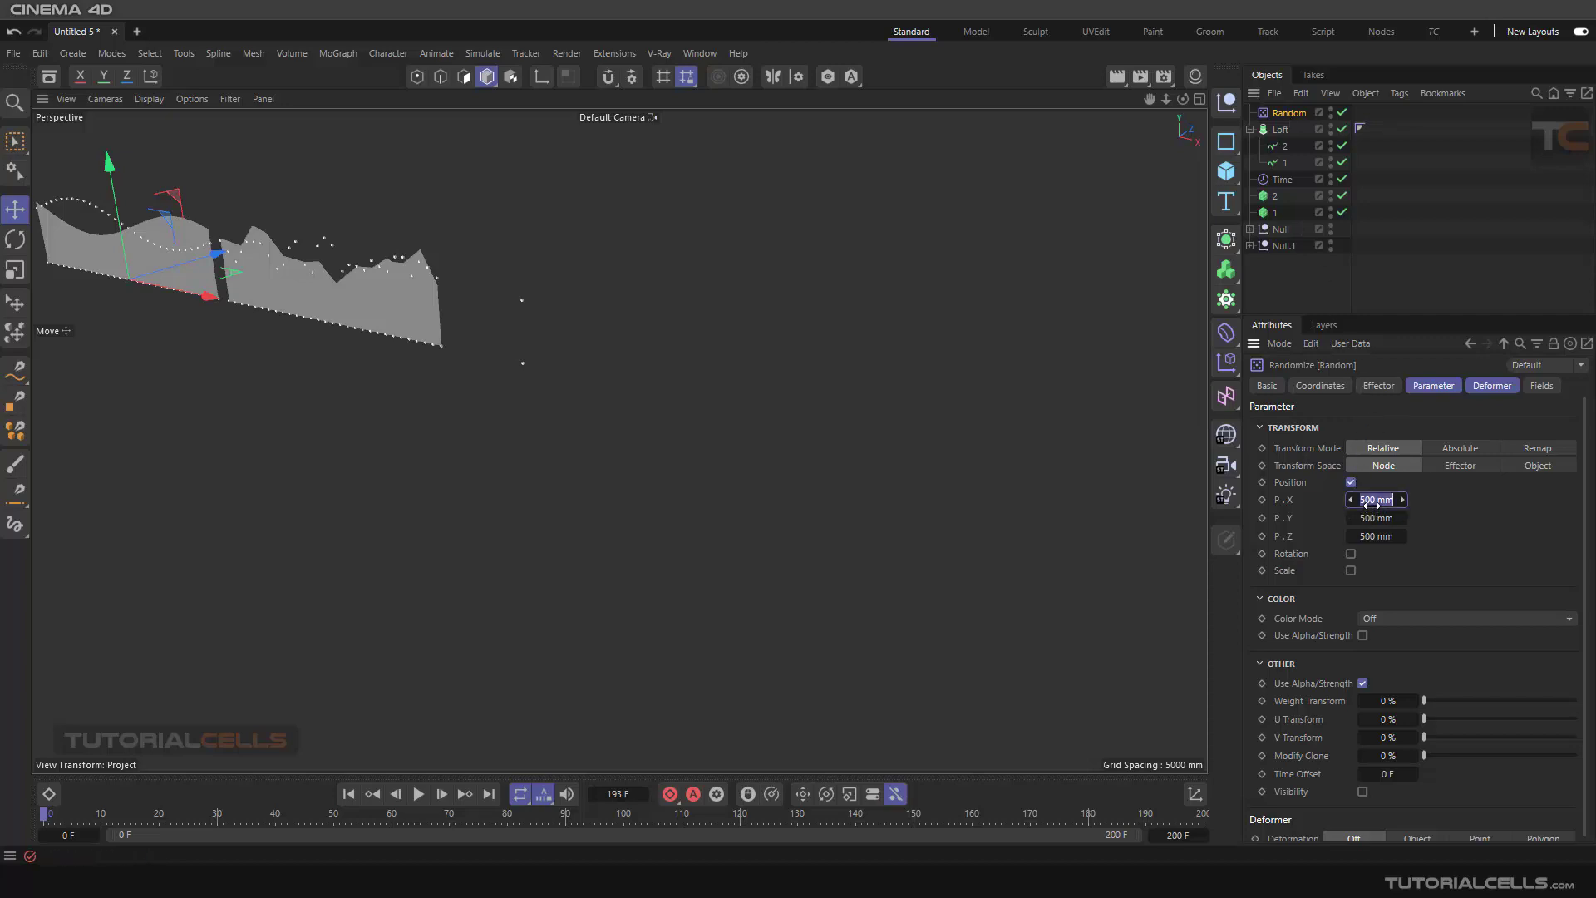
pyautogui.write('0')
pyautogui.press('Return')
pyautogui.doubleClick(1379, 541)
pyautogui.write('0')
pyautogui.press('Return')
pyautogui.click(1375, 516)
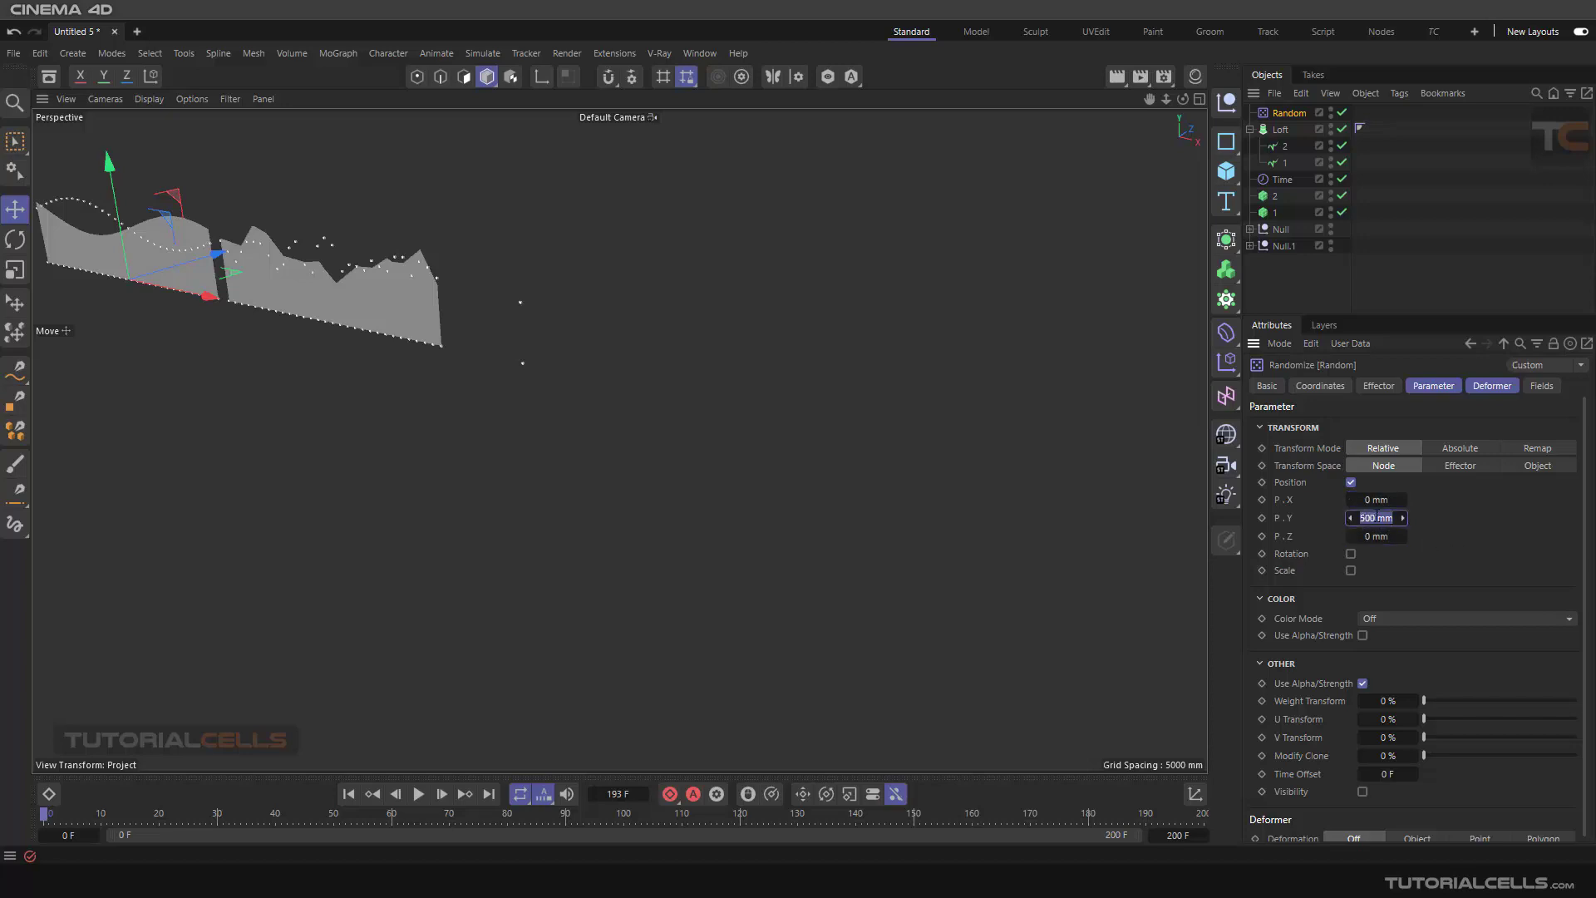
pyautogui.write('2000')
pyautogui.press('Return')
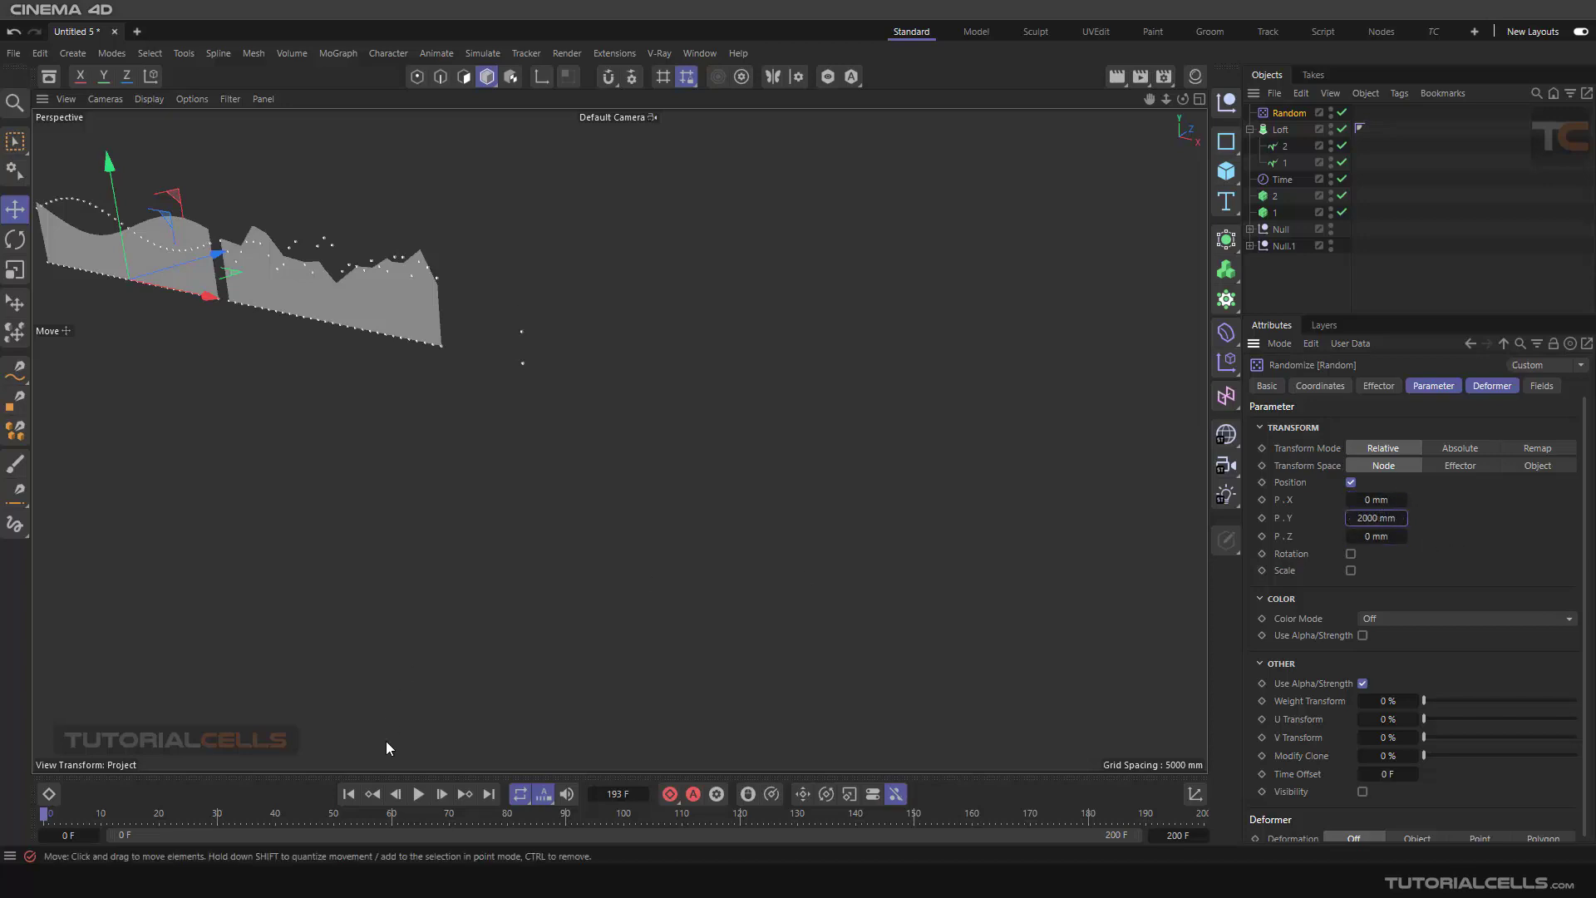
# Preview the animation with the Random effector and inspect Matrix object 2's effector list and object properties
pyautogui.click(420, 793)
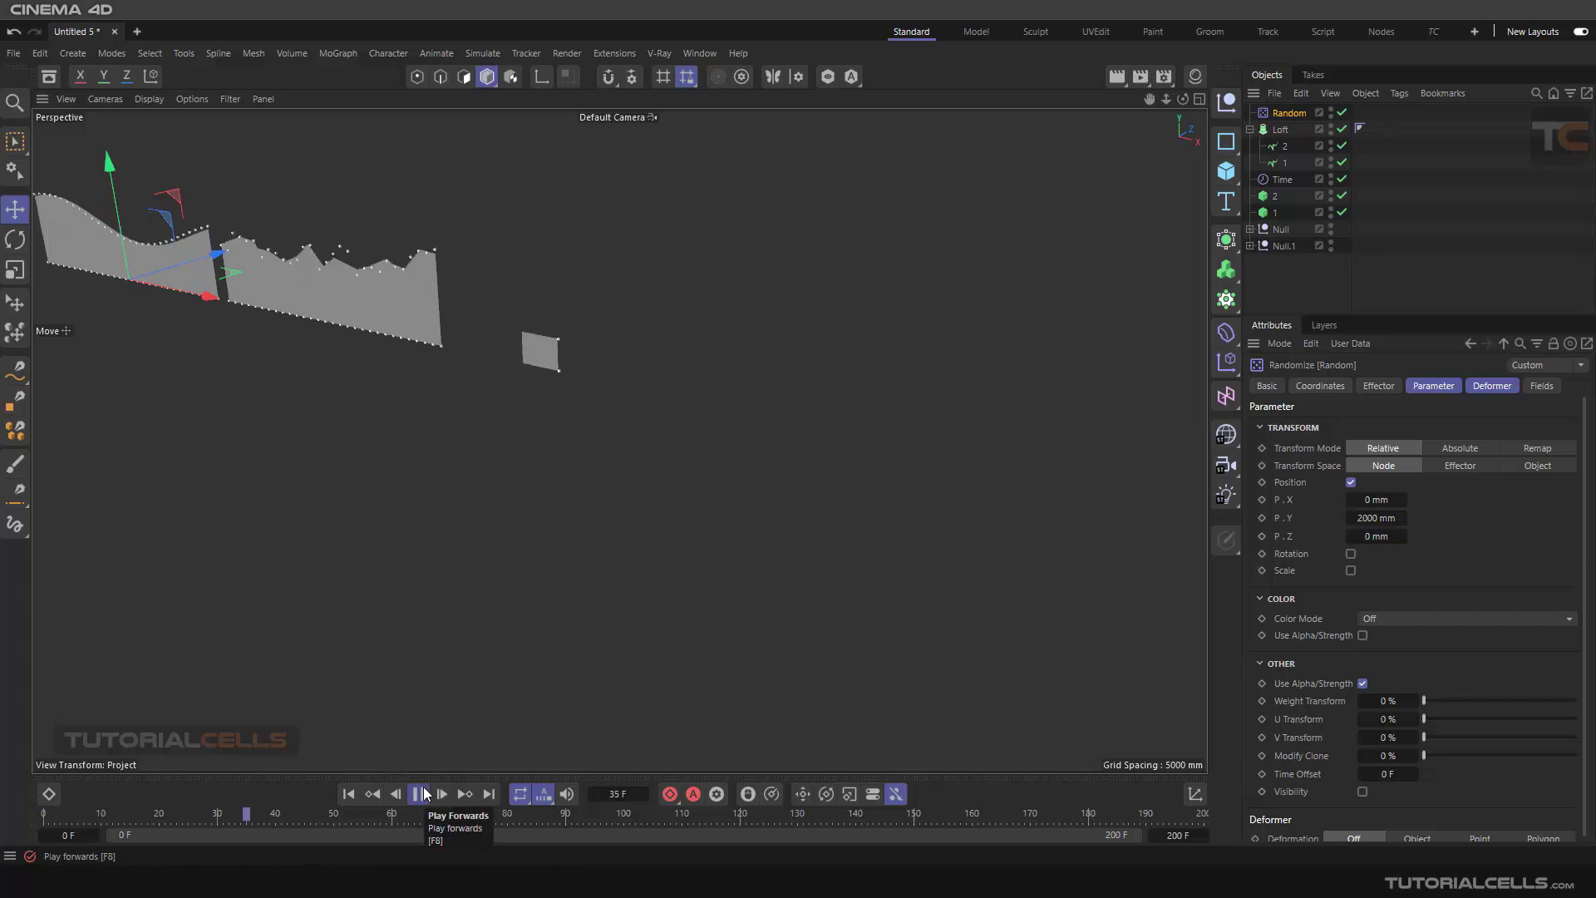
pyautogui.click(422, 794)
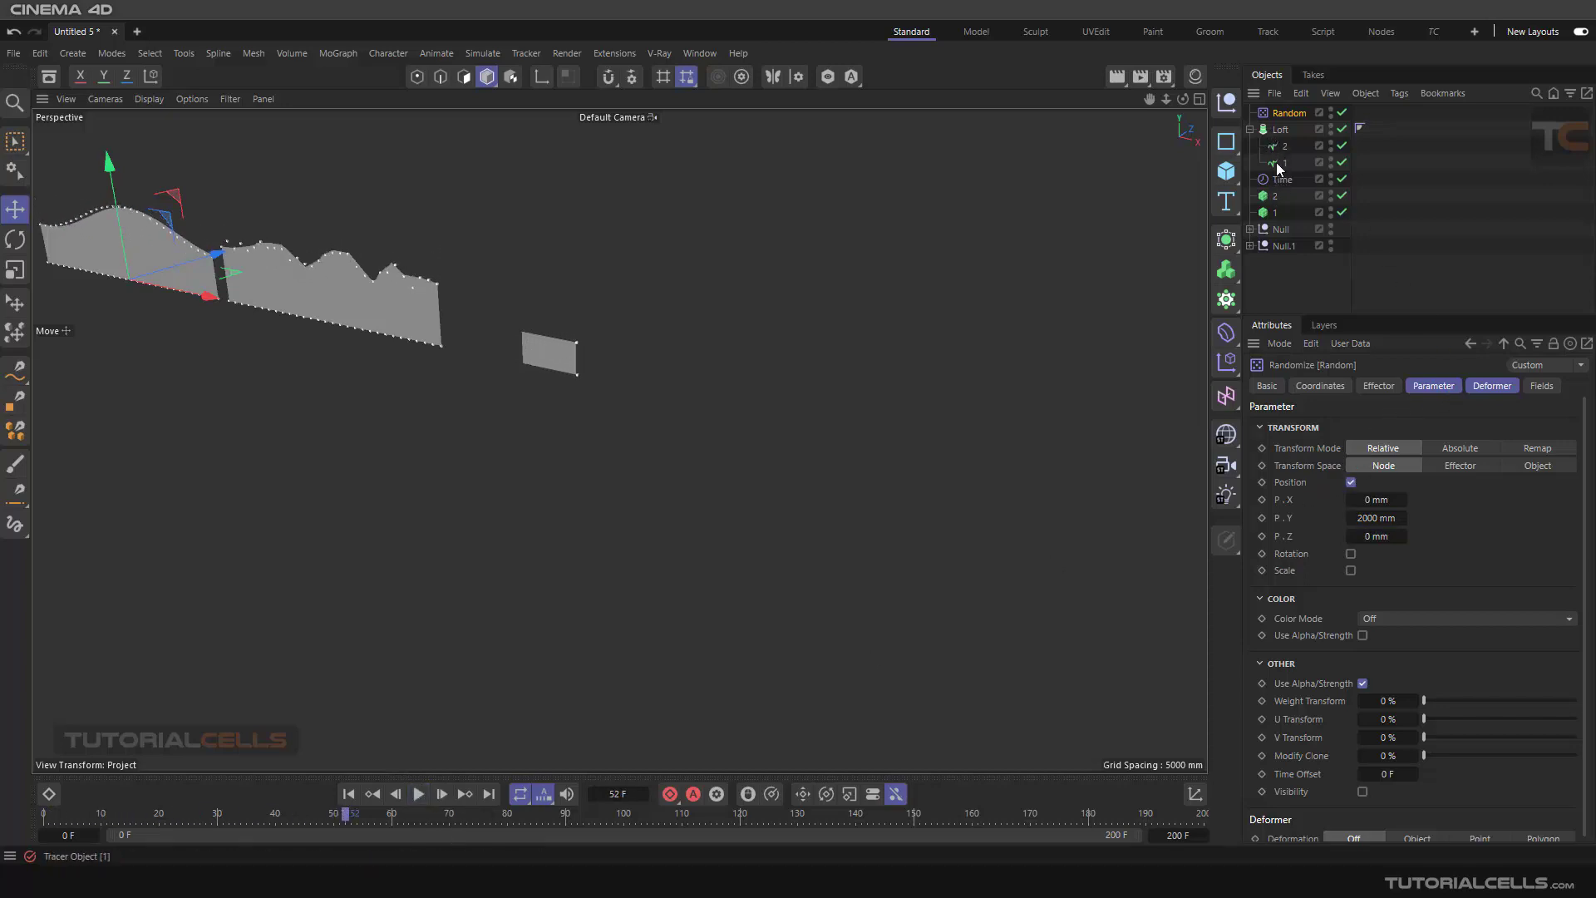
pyautogui.click(1270, 198)
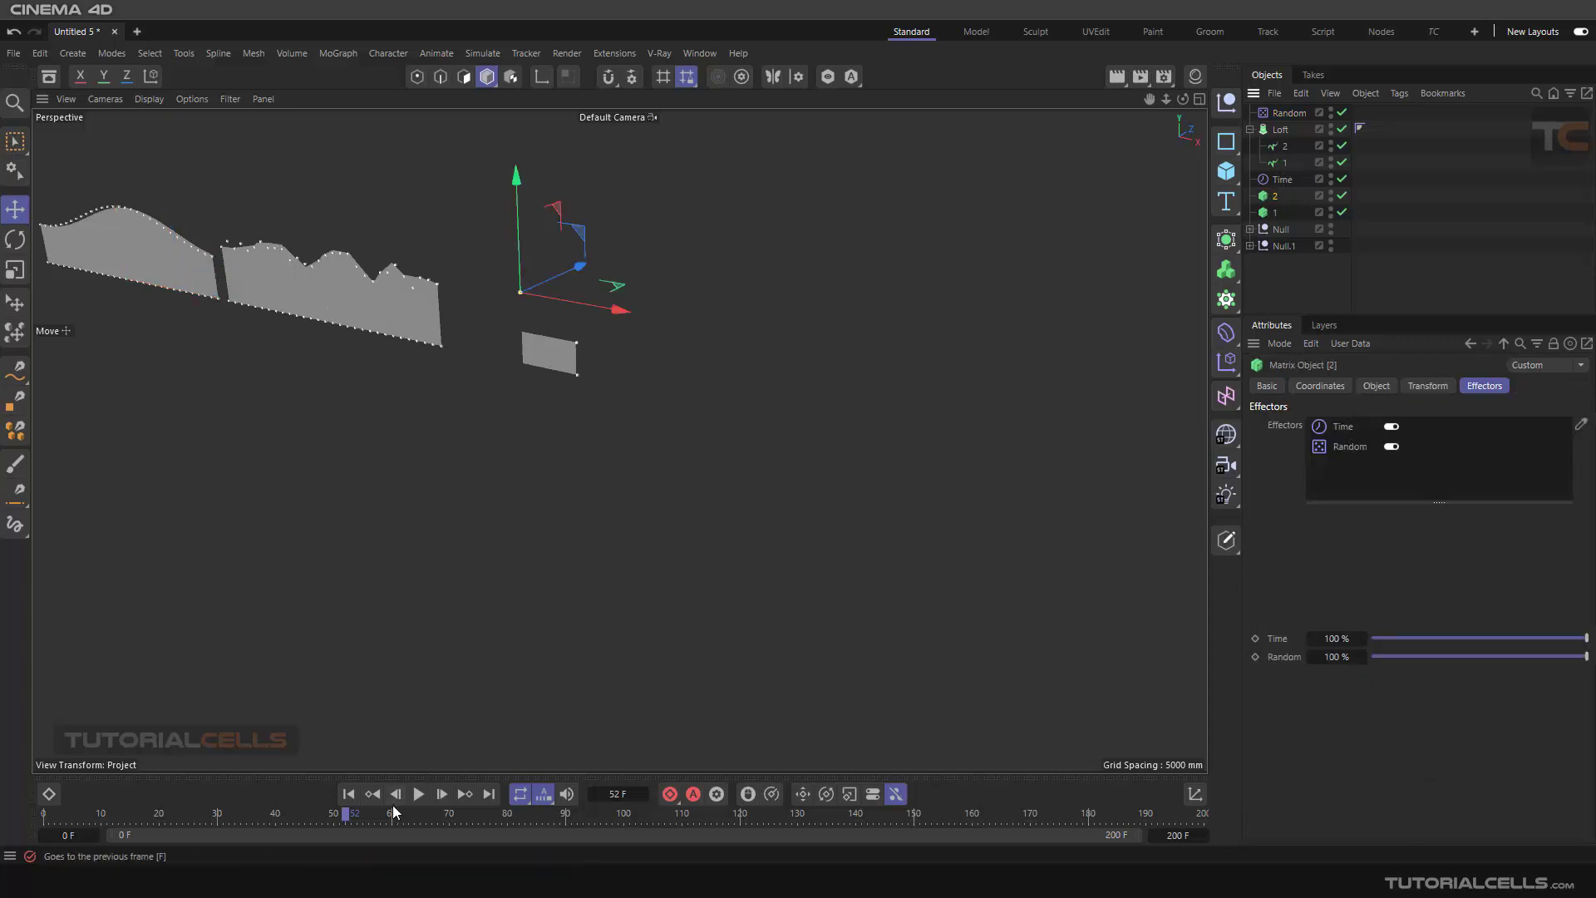
pyautogui.click(348, 794)
pyautogui.click(419, 793)
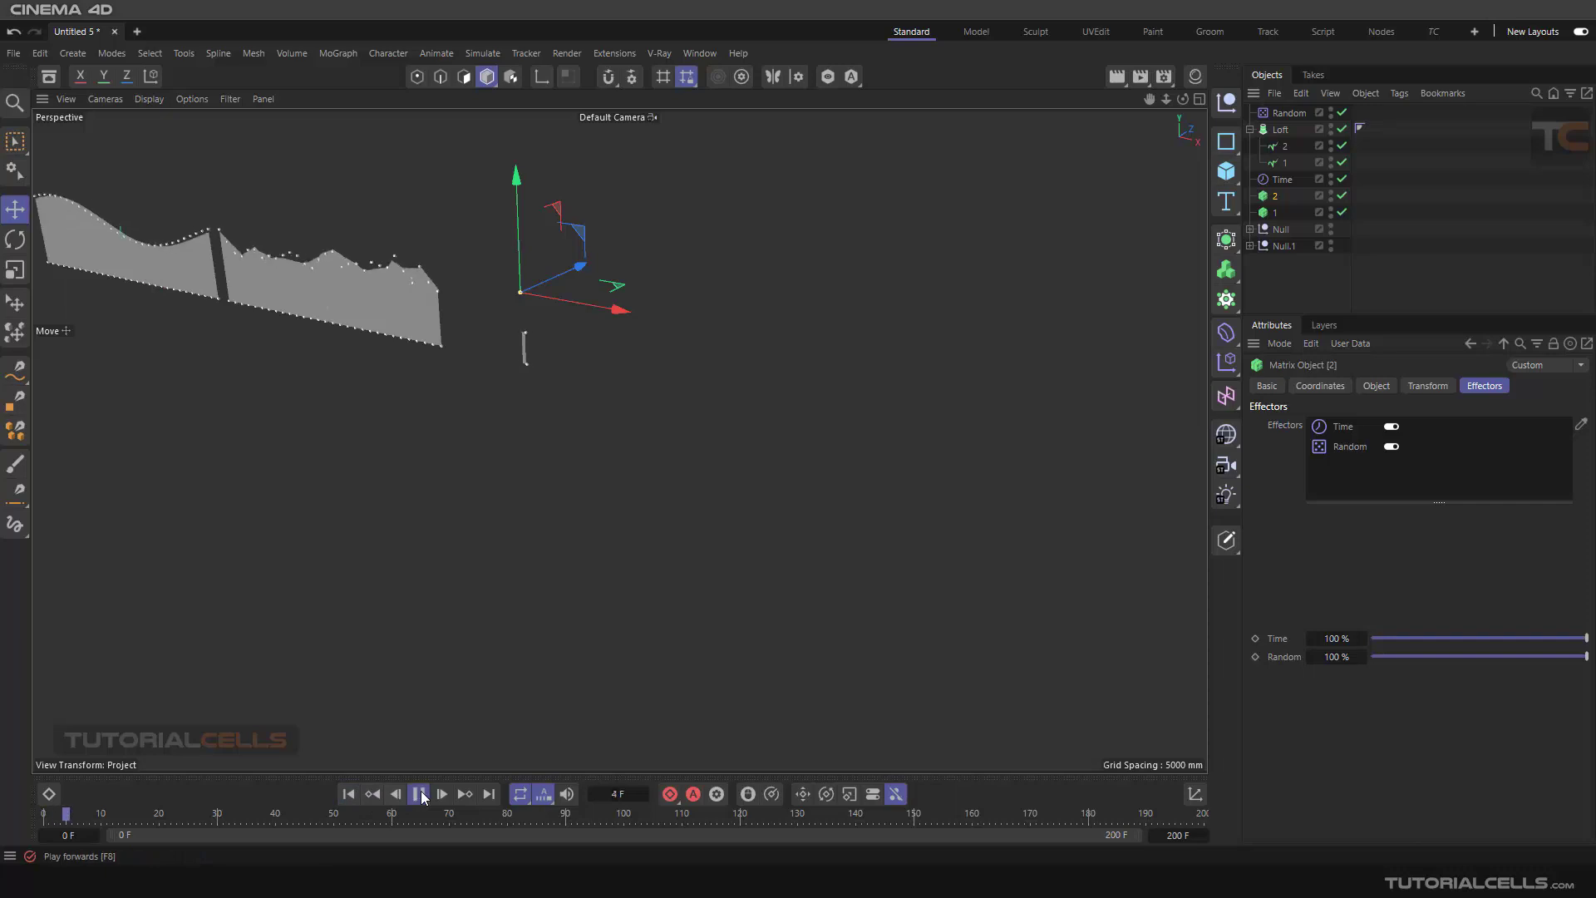
pyautogui.click(419, 794)
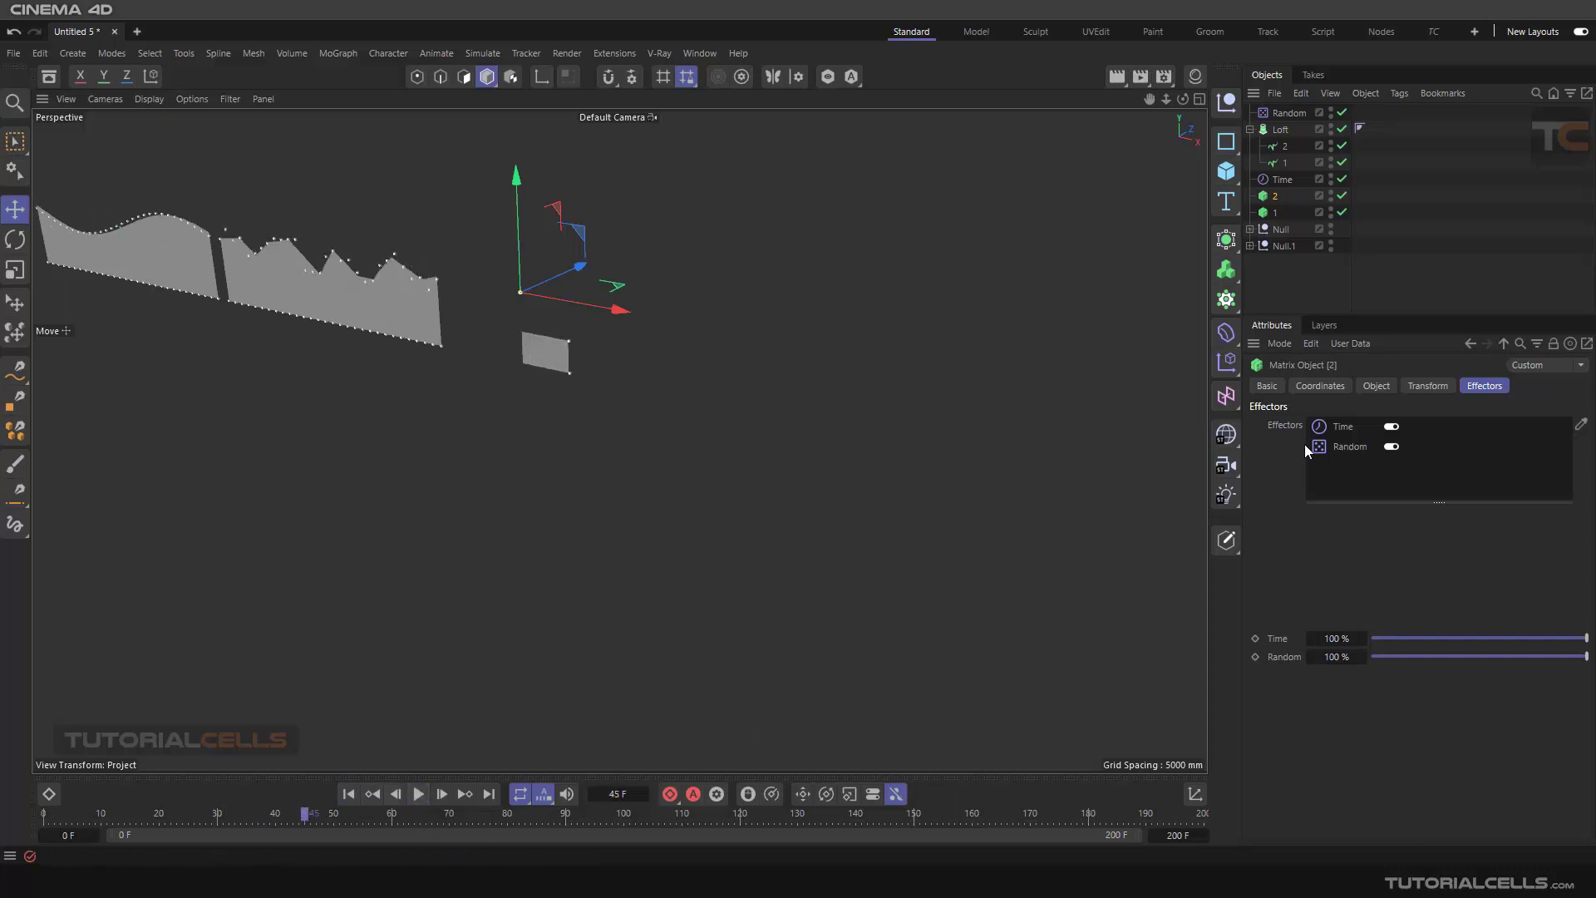
pyautogui.click(1375, 386)
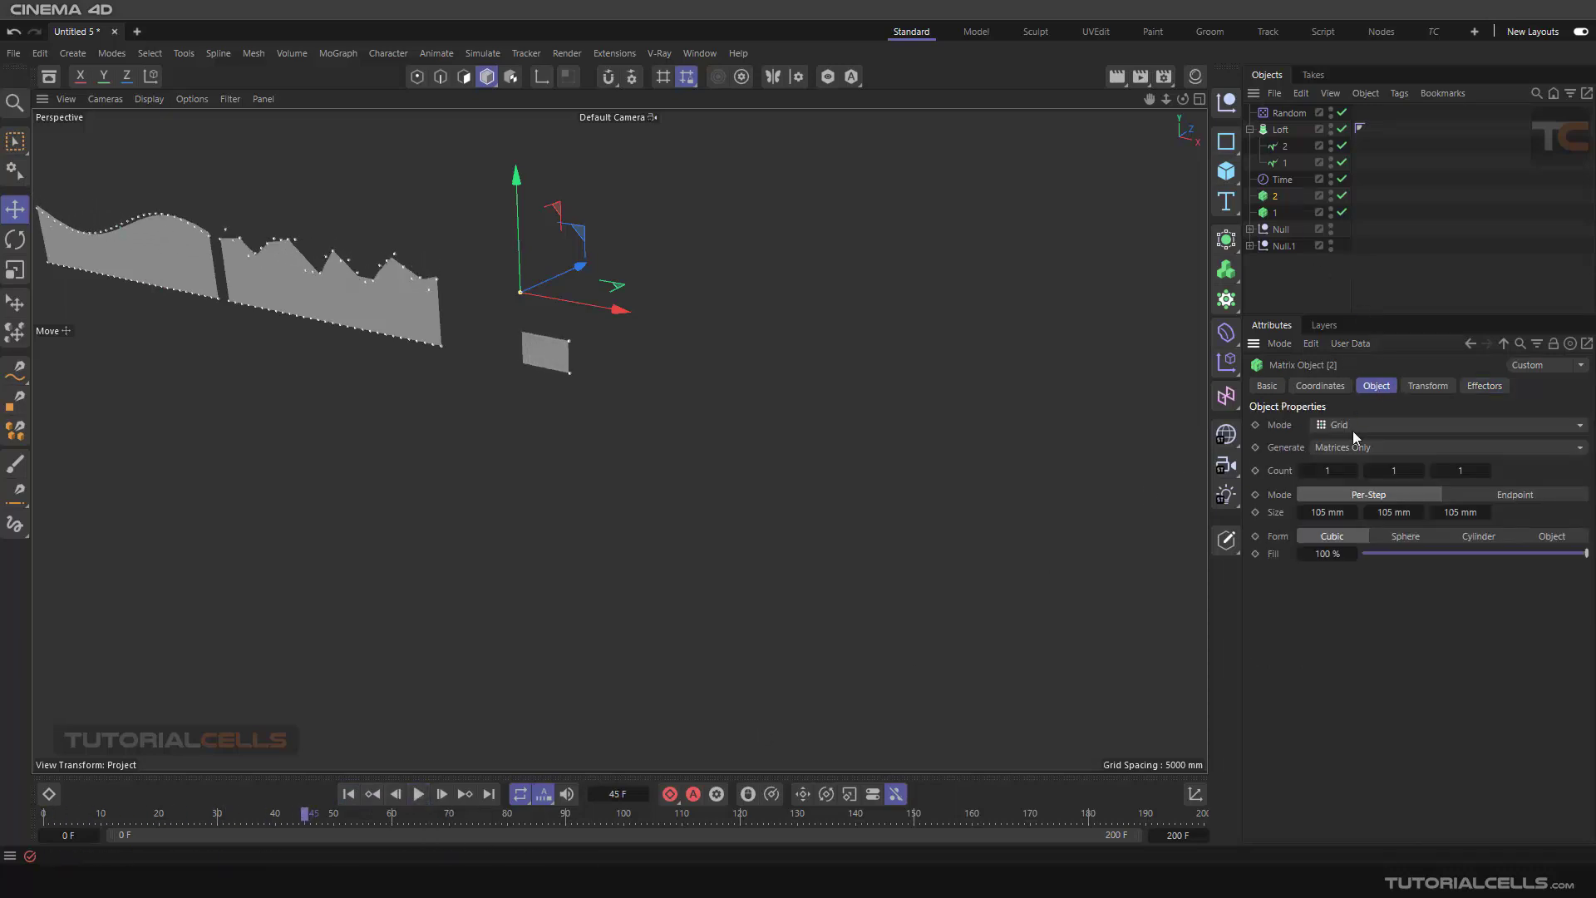
# Switch the Random effector's Random Mode to Noise and preview the third graph's animation
pyautogui.click(1288, 113)
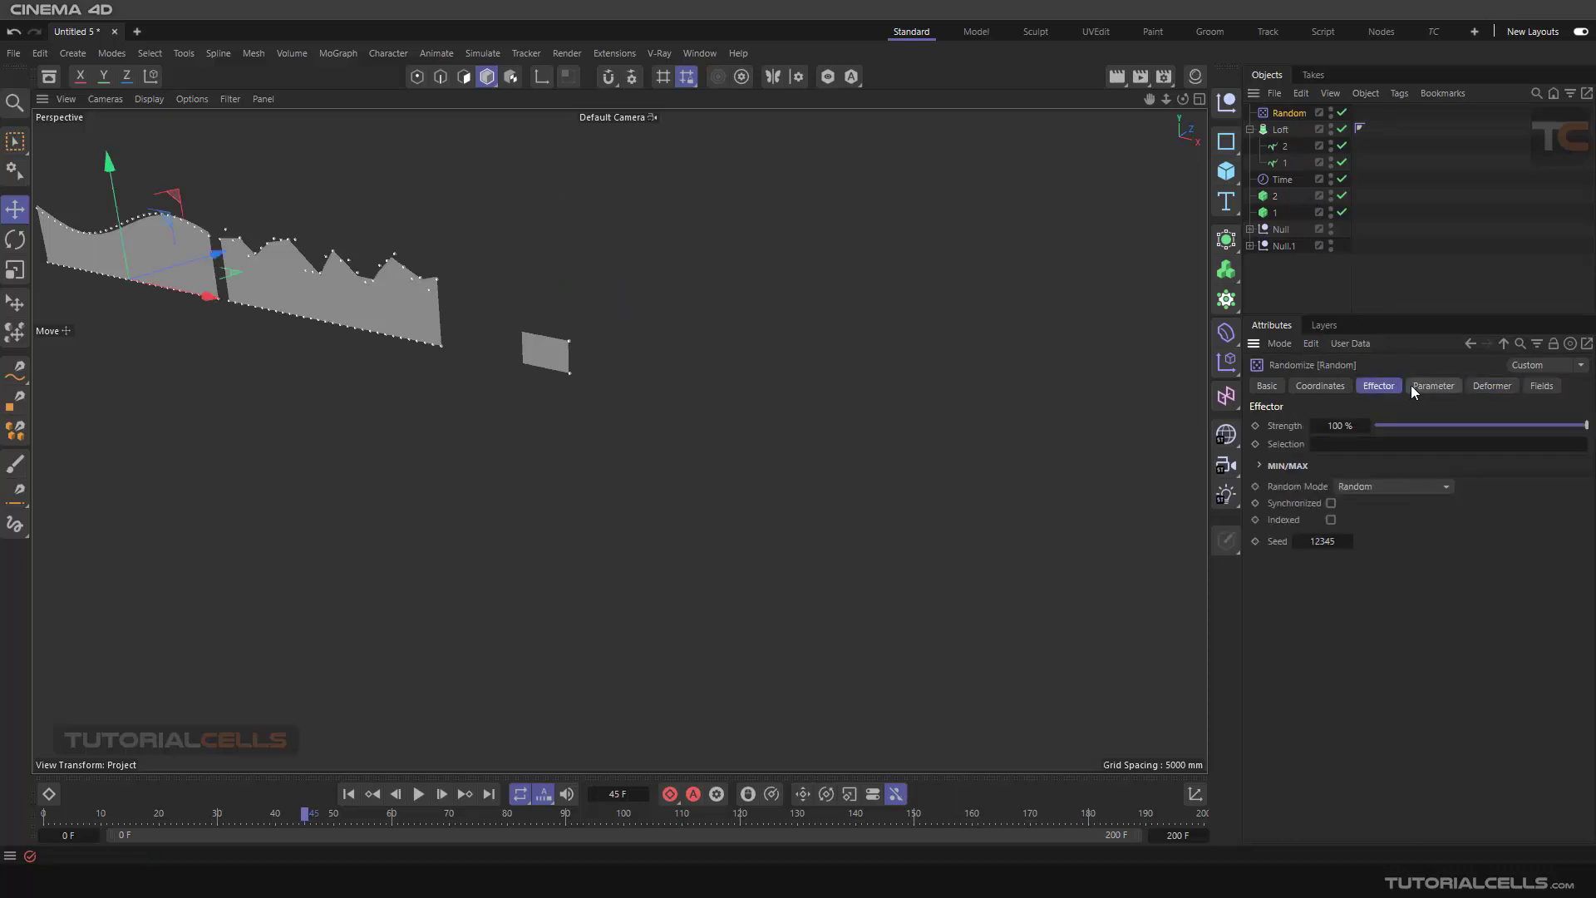
pyautogui.click(1395, 497)
pyautogui.click(1371, 545)
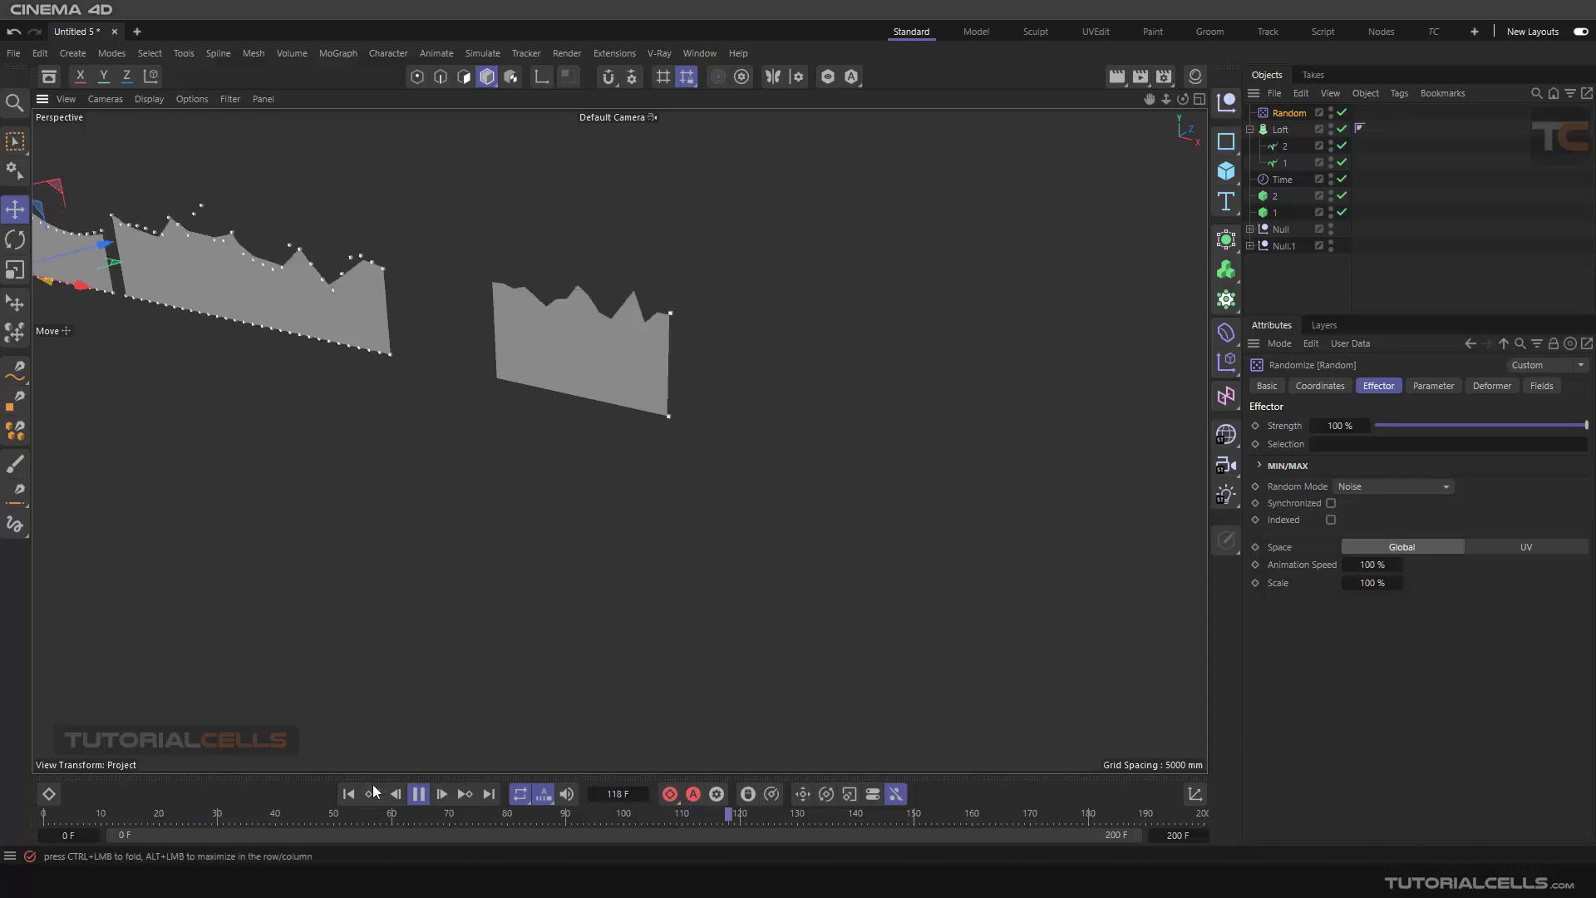
pyautogui.click(419, 794)
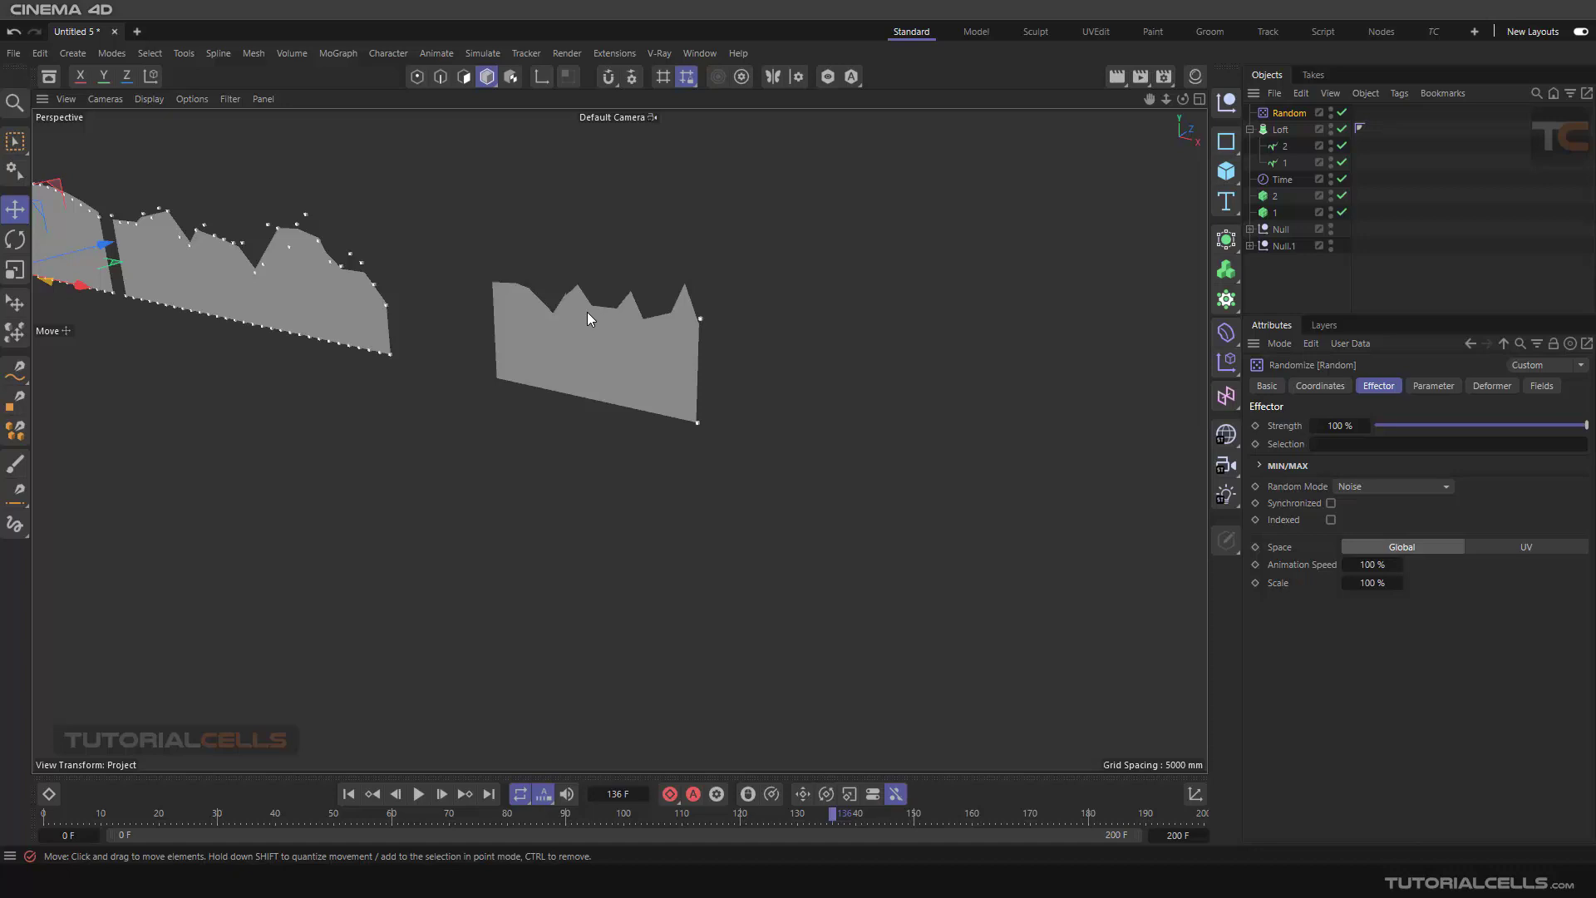
# Display the viewport with Gouraud Shading (Lines) and select the Loft to show its subdivision settings
pyautogui.click(150, 99)
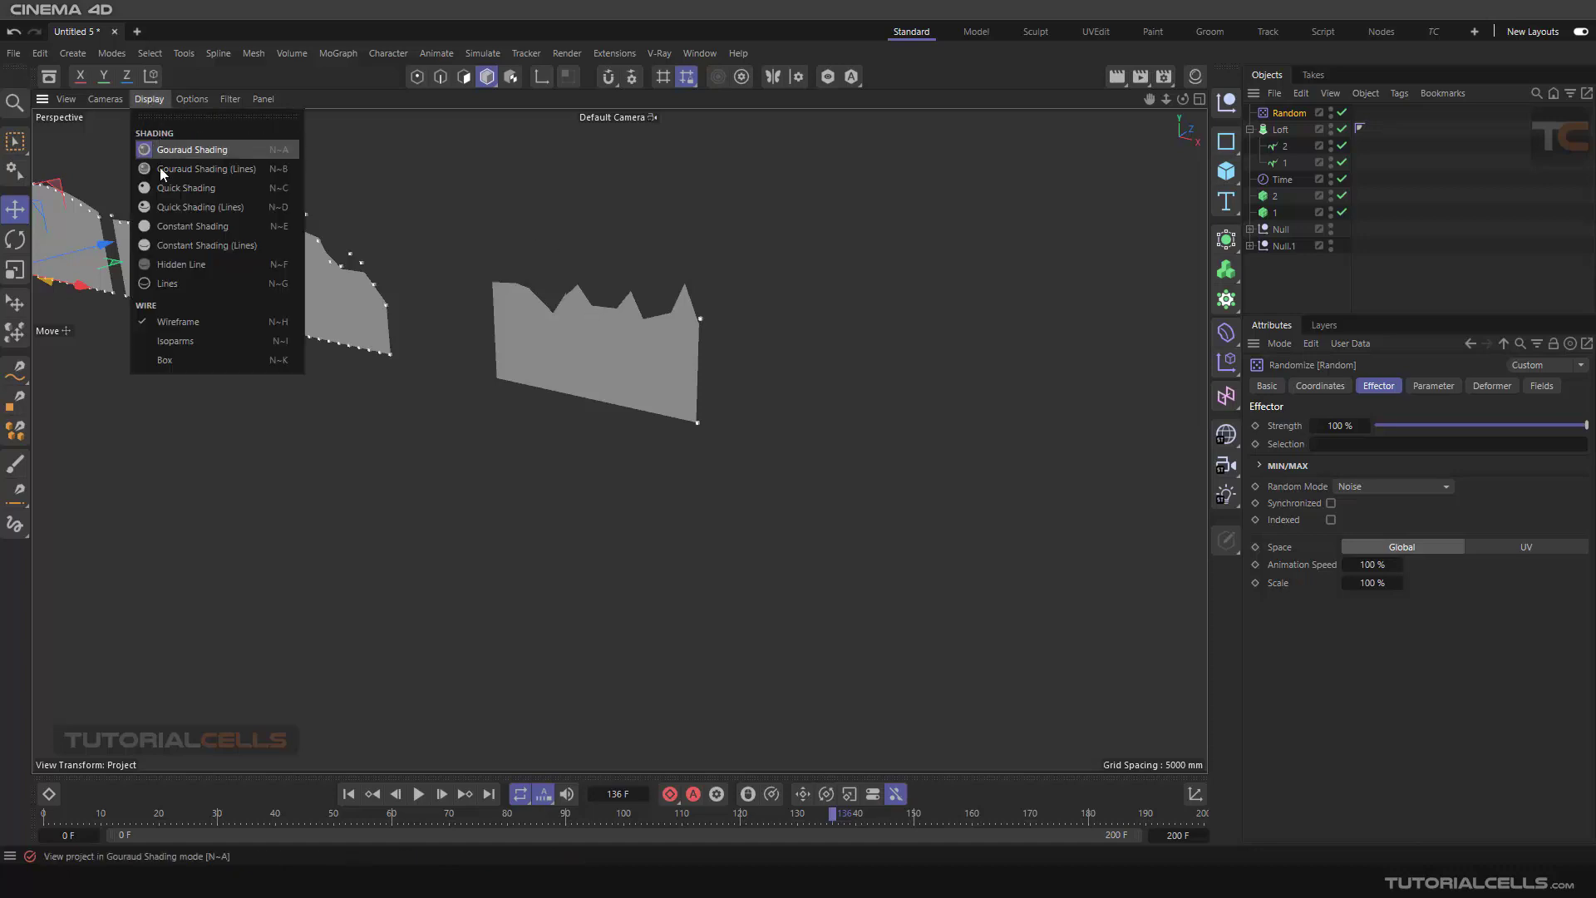
pyautogui.click(162, 169)
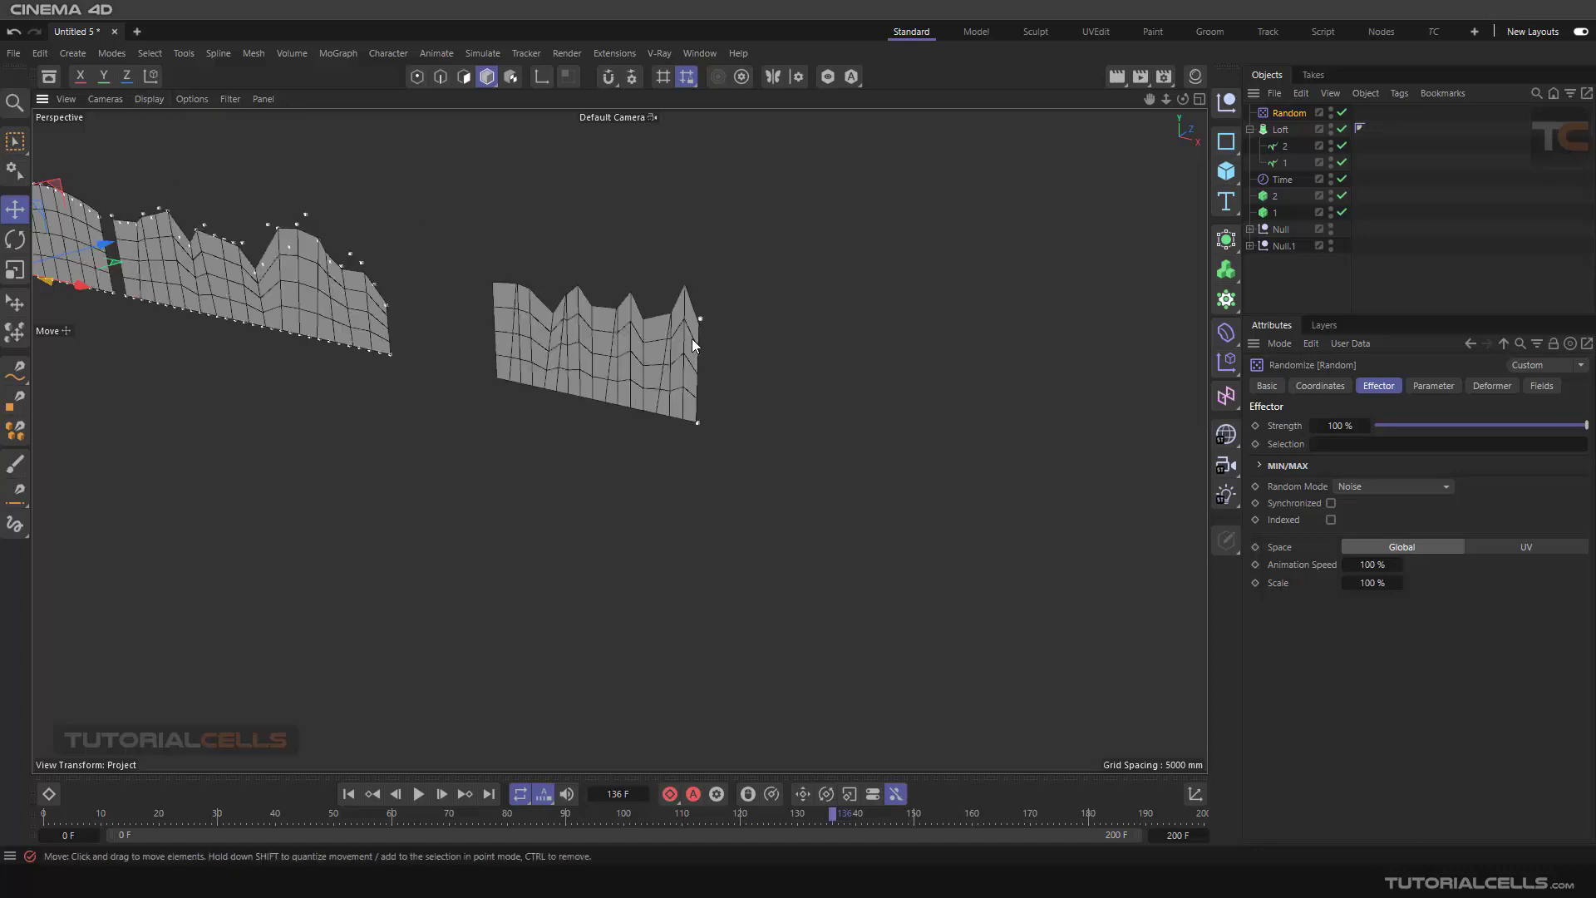
pyautogui.click(1278, 129)
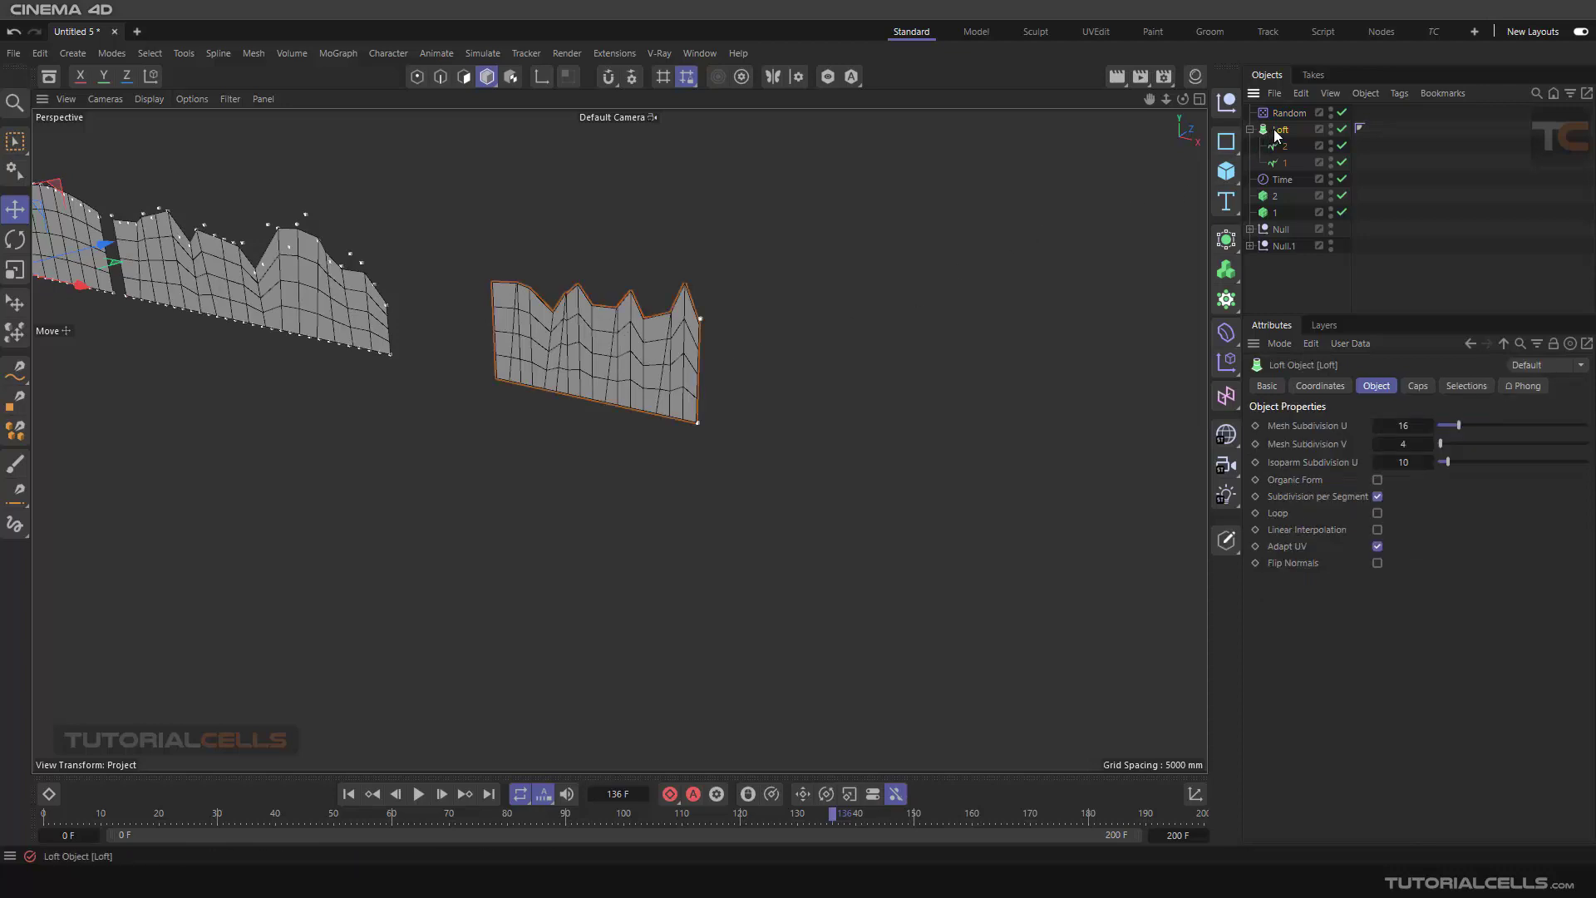
# Set the spline type of both Tracers to Bezier and their Intermediate Points to Subdivided
pyautogui.click(1279, 162)
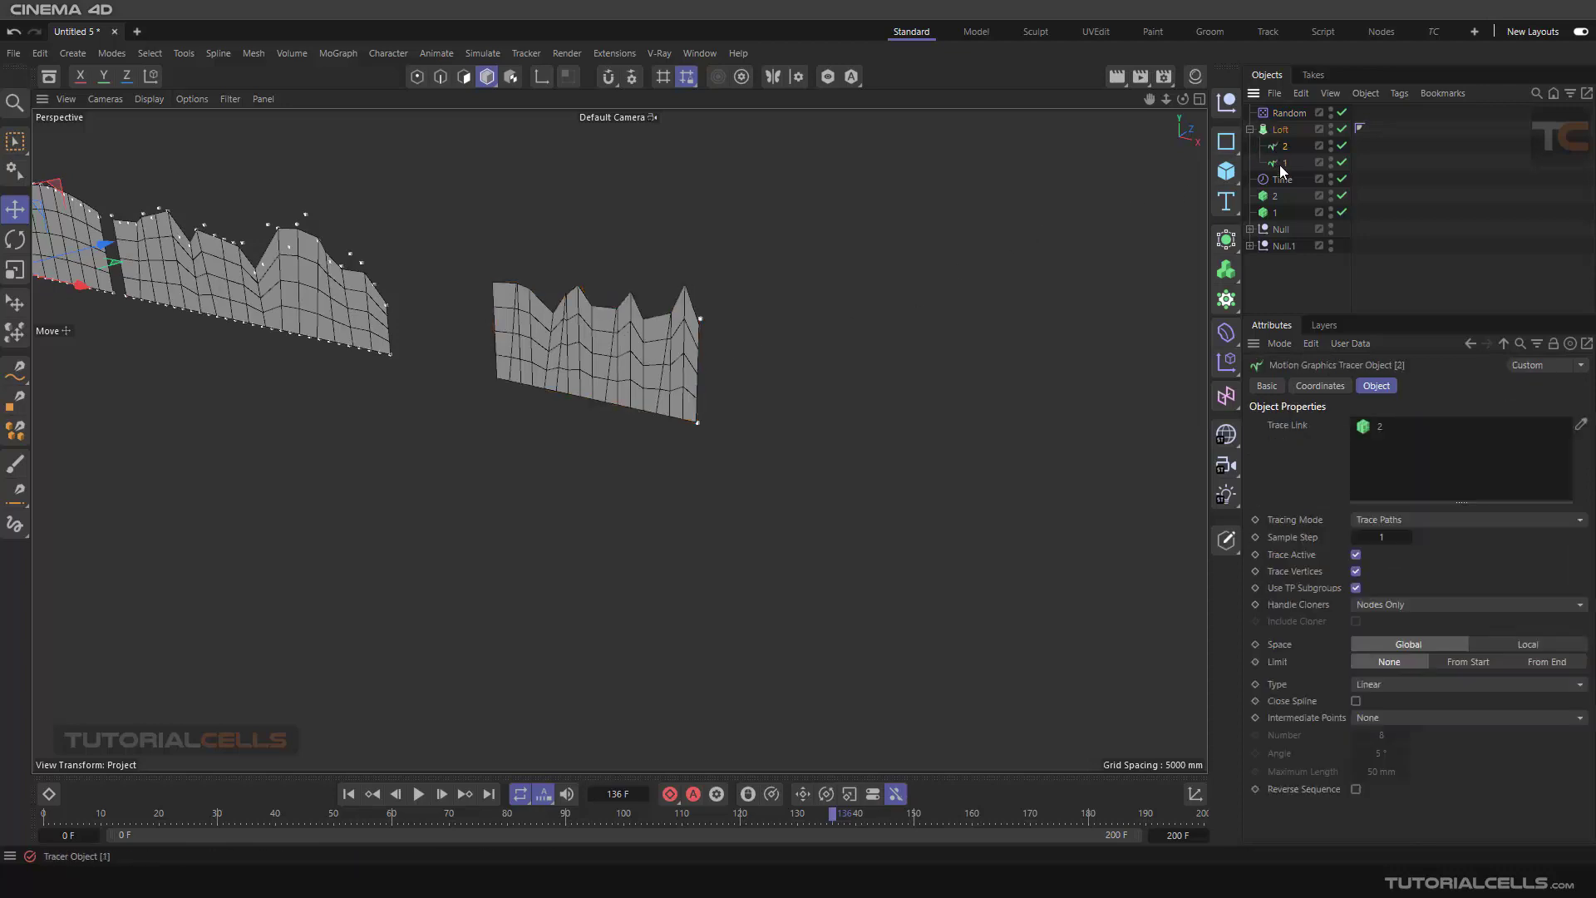
pyautogui.click(1380, 687)
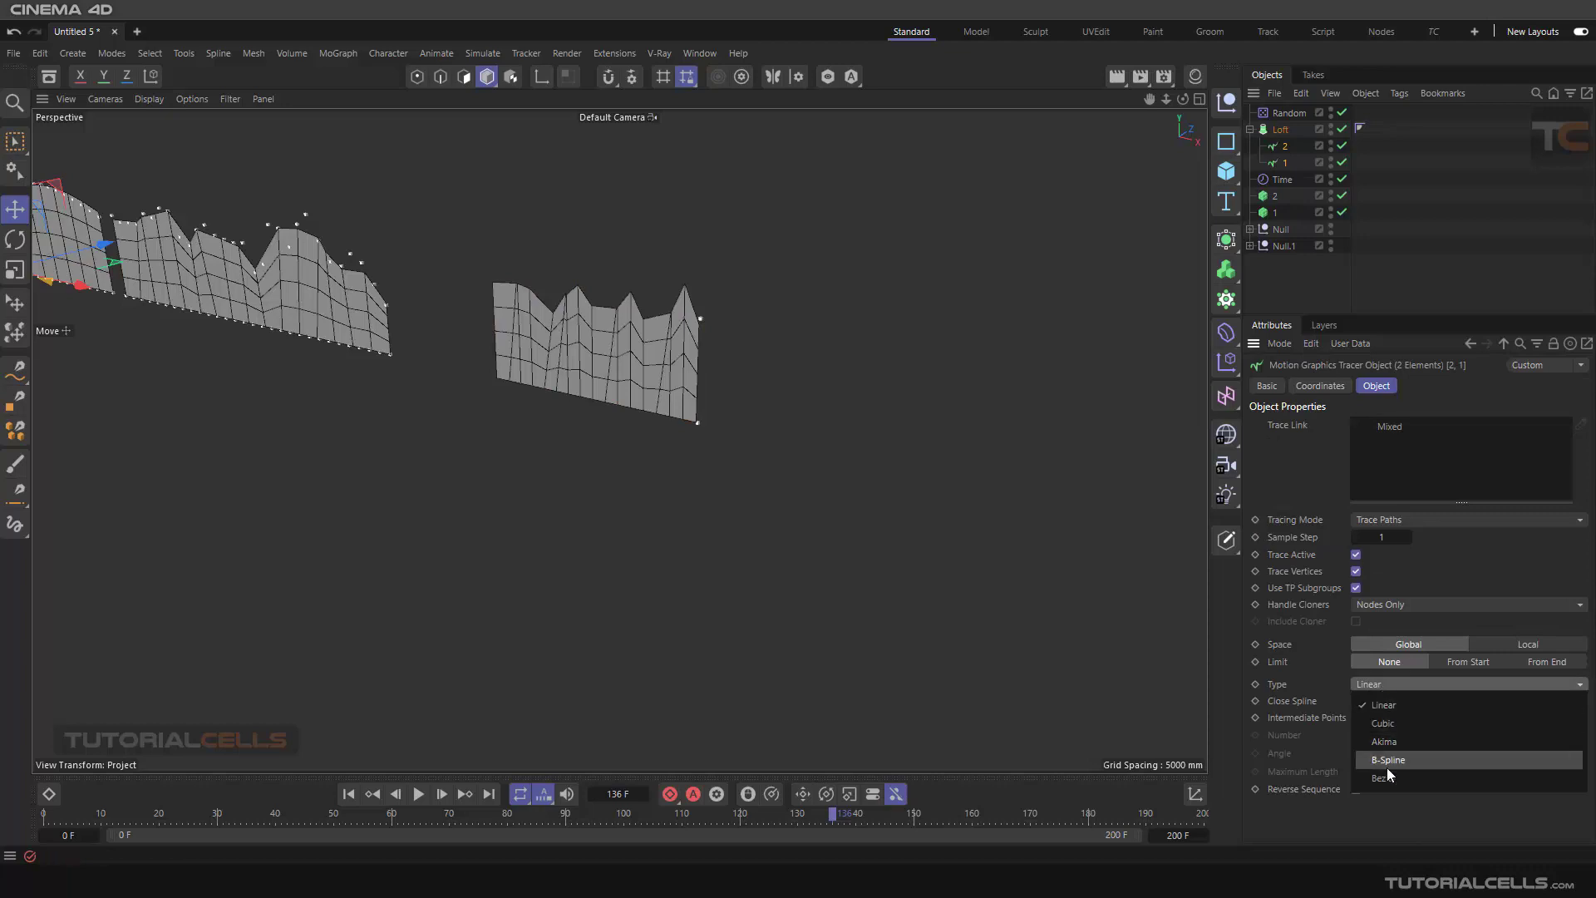
pyautogui.click(1397, 773)
pyautogui.click(1398, 717)
pyautogui.click(1398, 810)
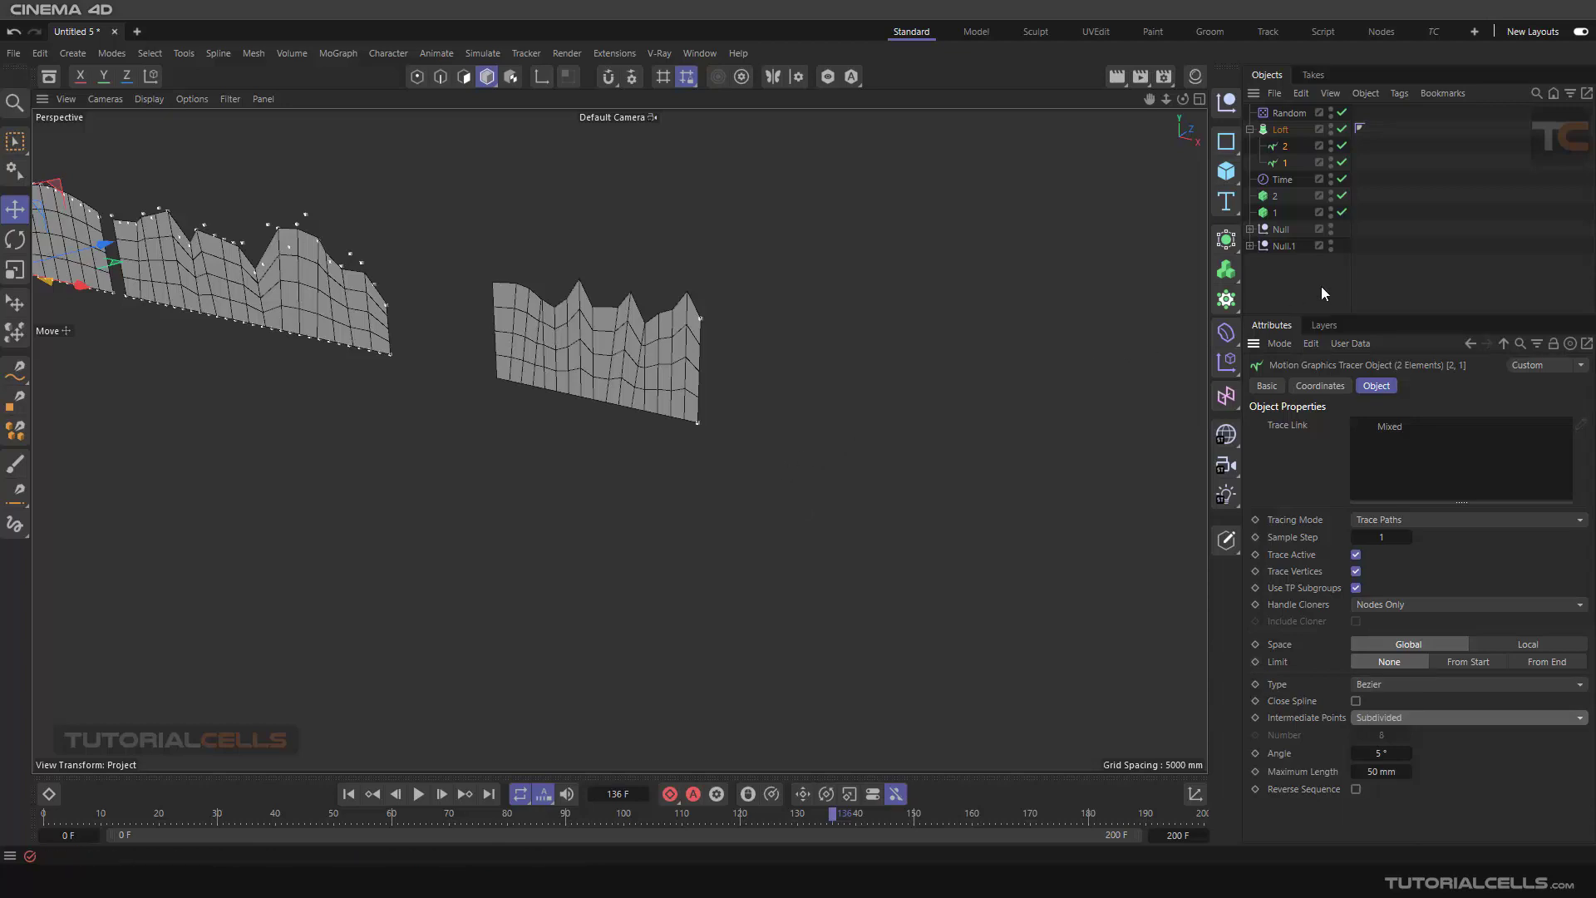
# Raise the Loft's Mesh Subdivision U to 99
pyautogui.click(1280, 130)
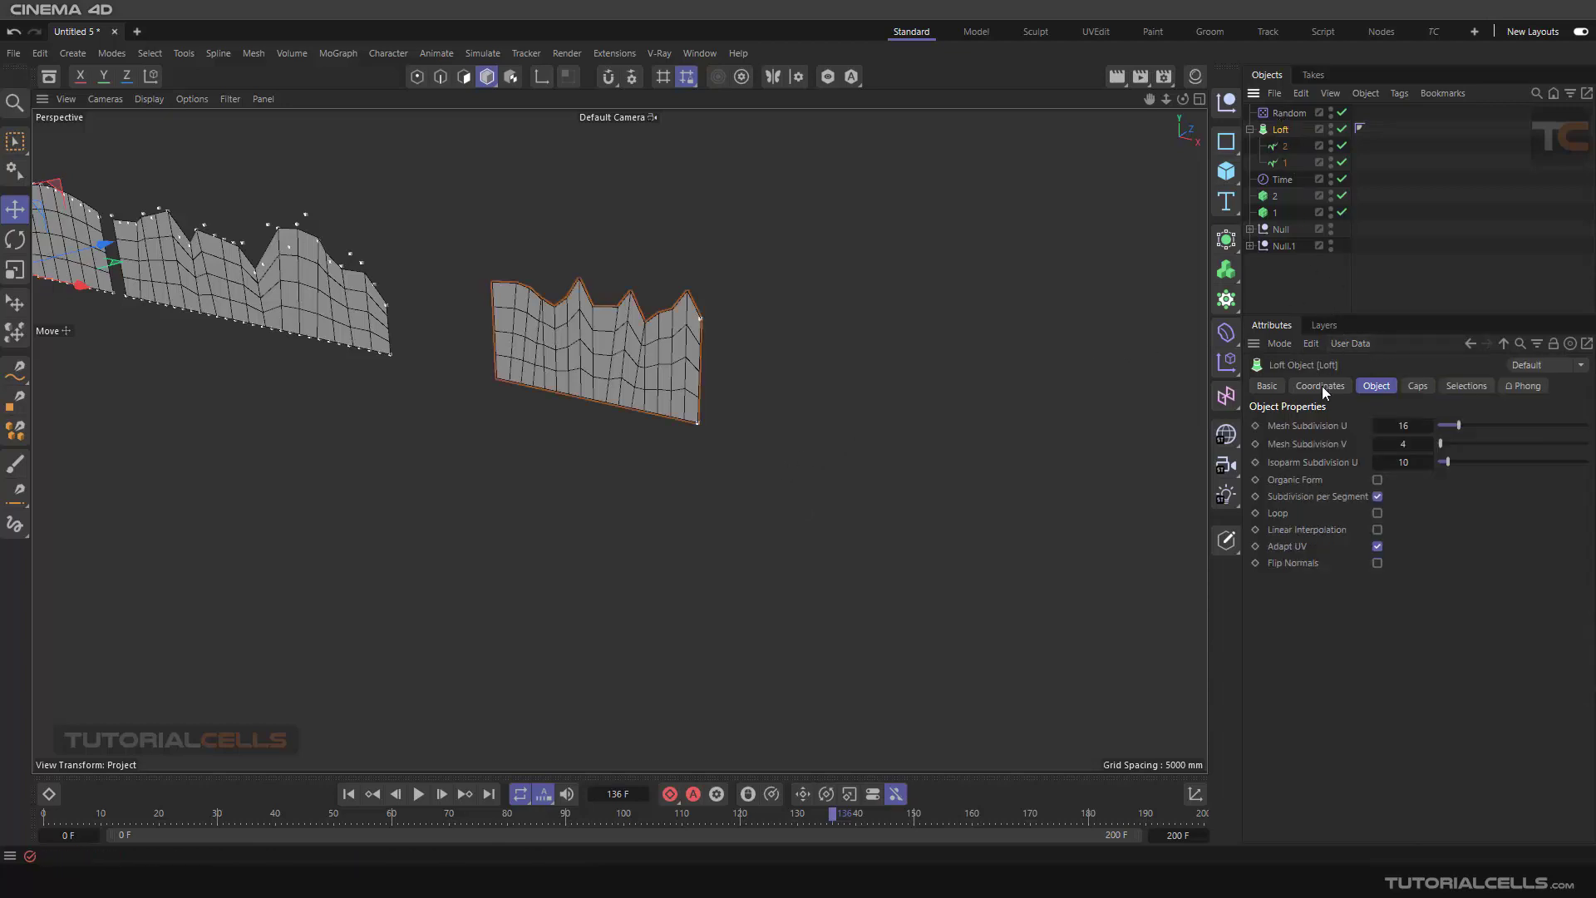
pyautogui.moveTo(1452, 430); pyautogui.dragTo(1586, 428)
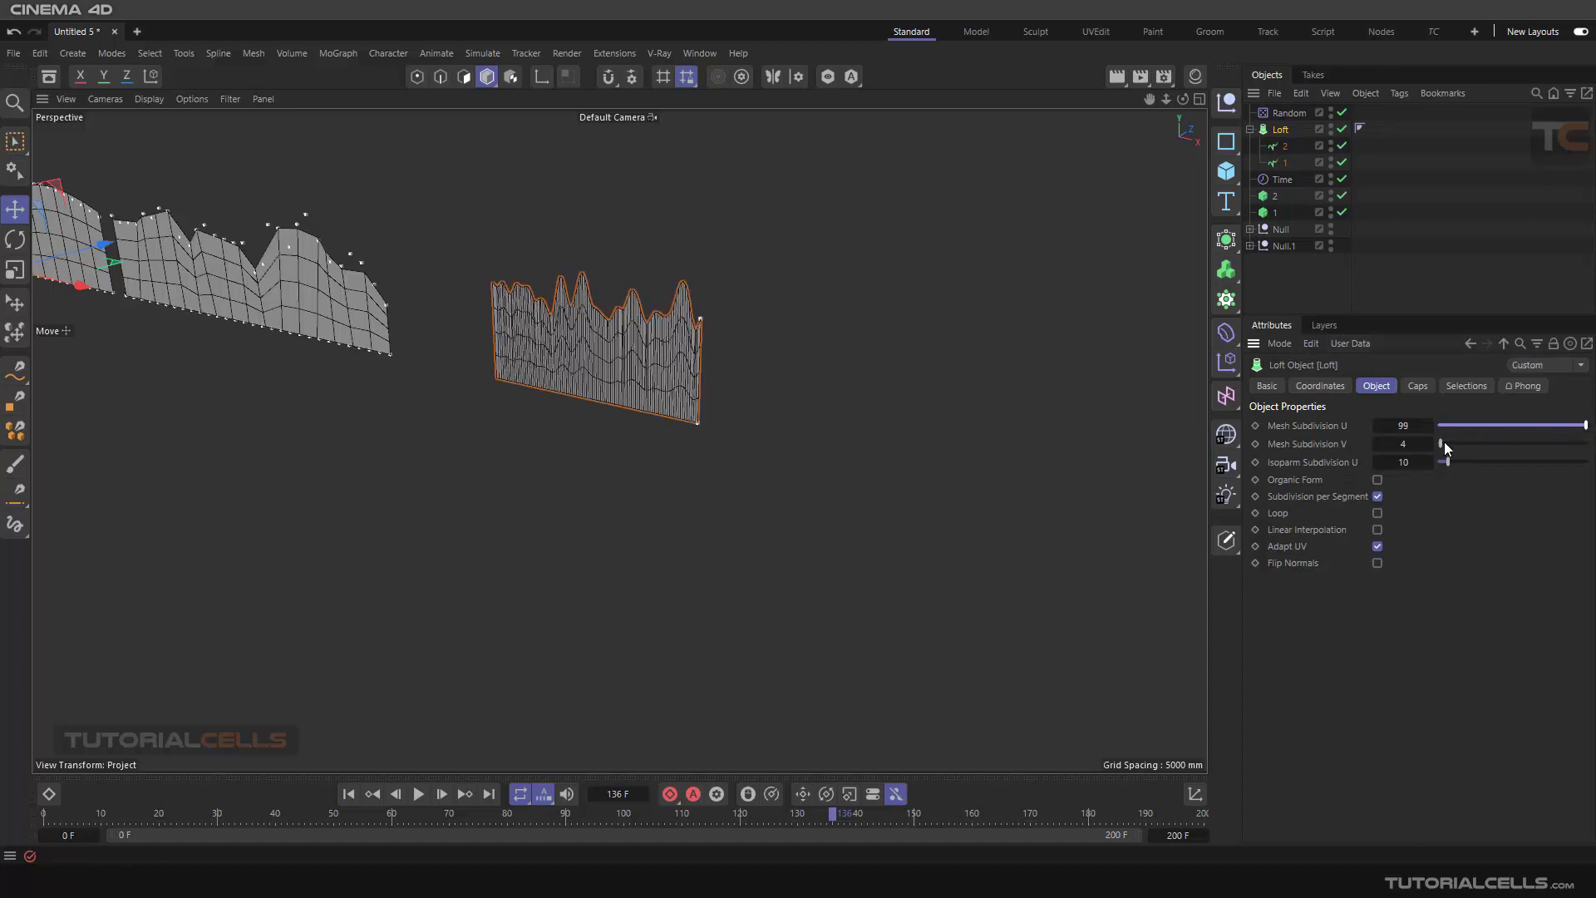
# Set the Loft's Mesh Subdivision V to 13 and play the animation from the first frame
pyautogui.moveTo(1444, 447); pyautogui.dragTo(1456, 447)
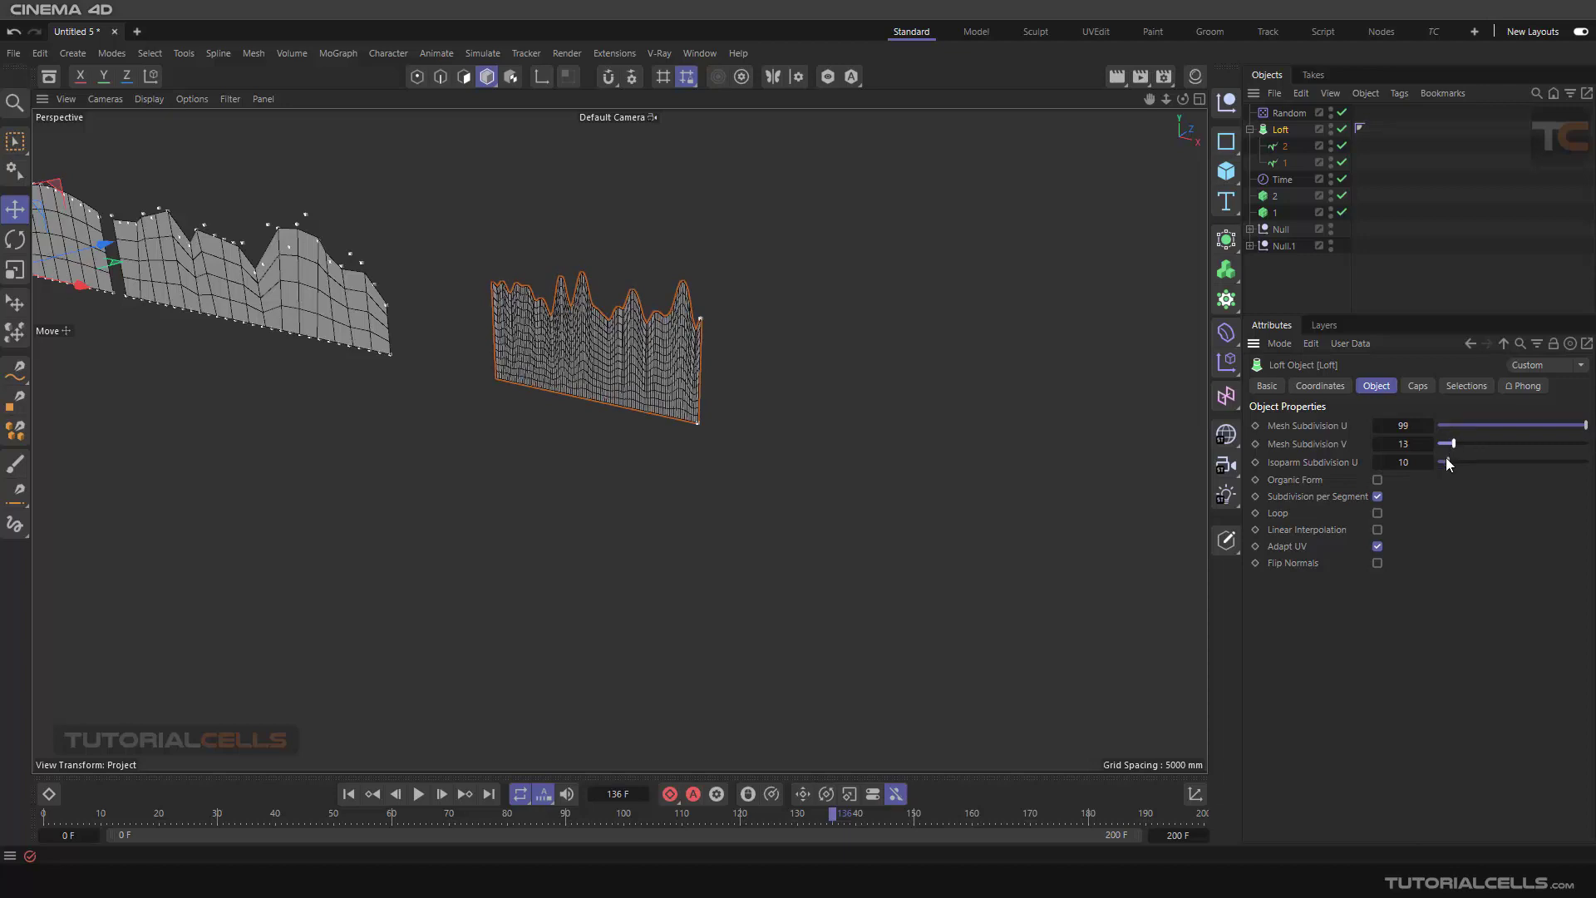
pyautogui.click(349, 795)
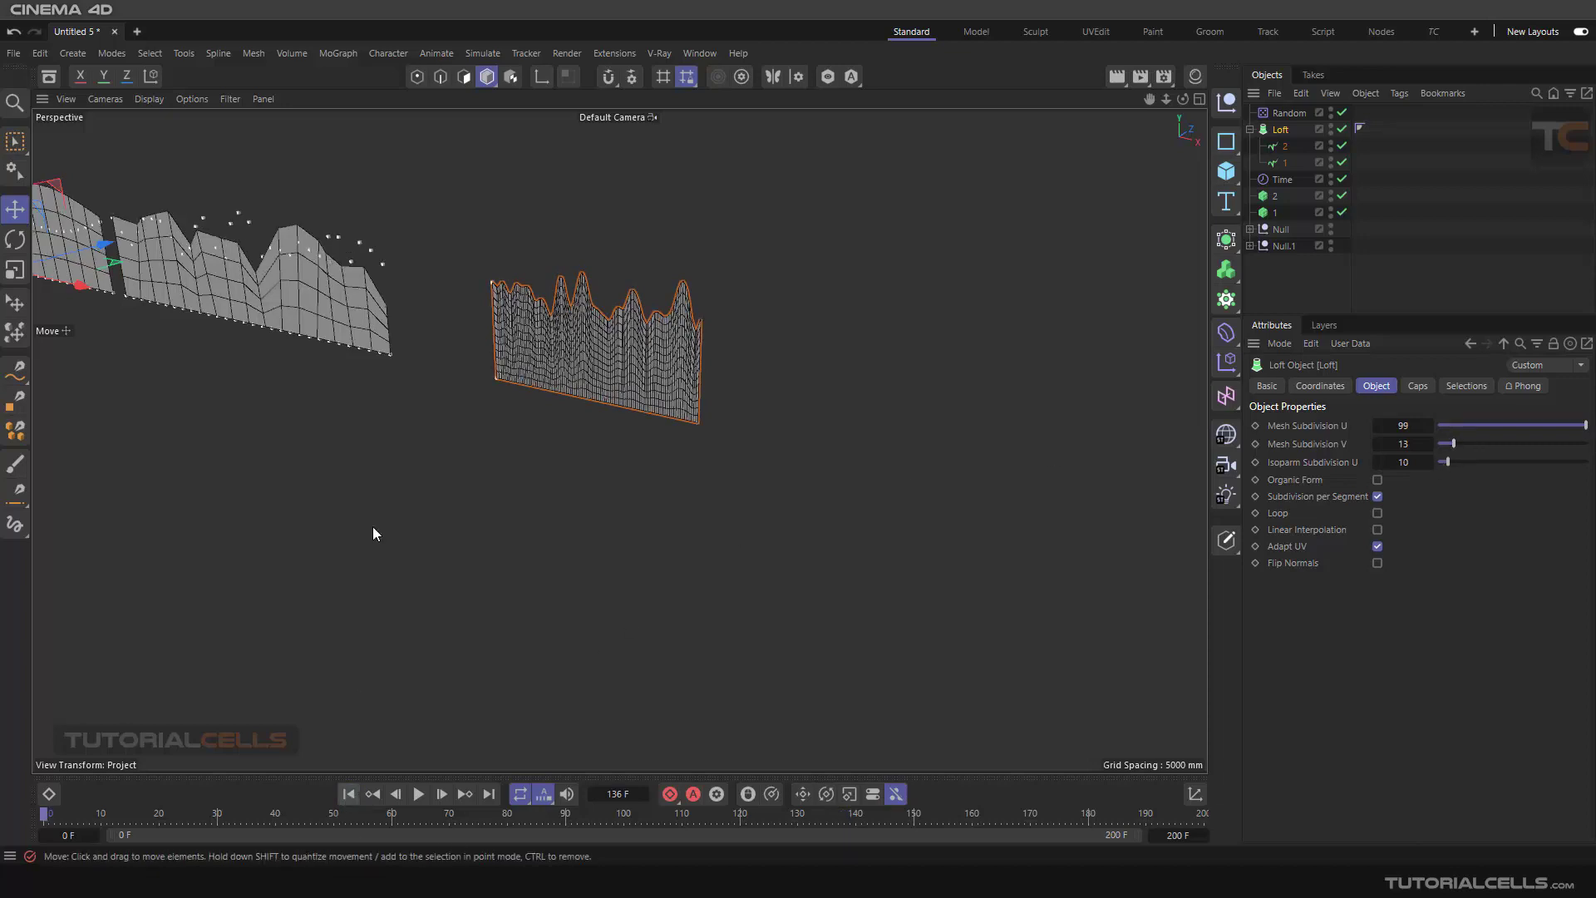
pyautogui.click(433, 796)
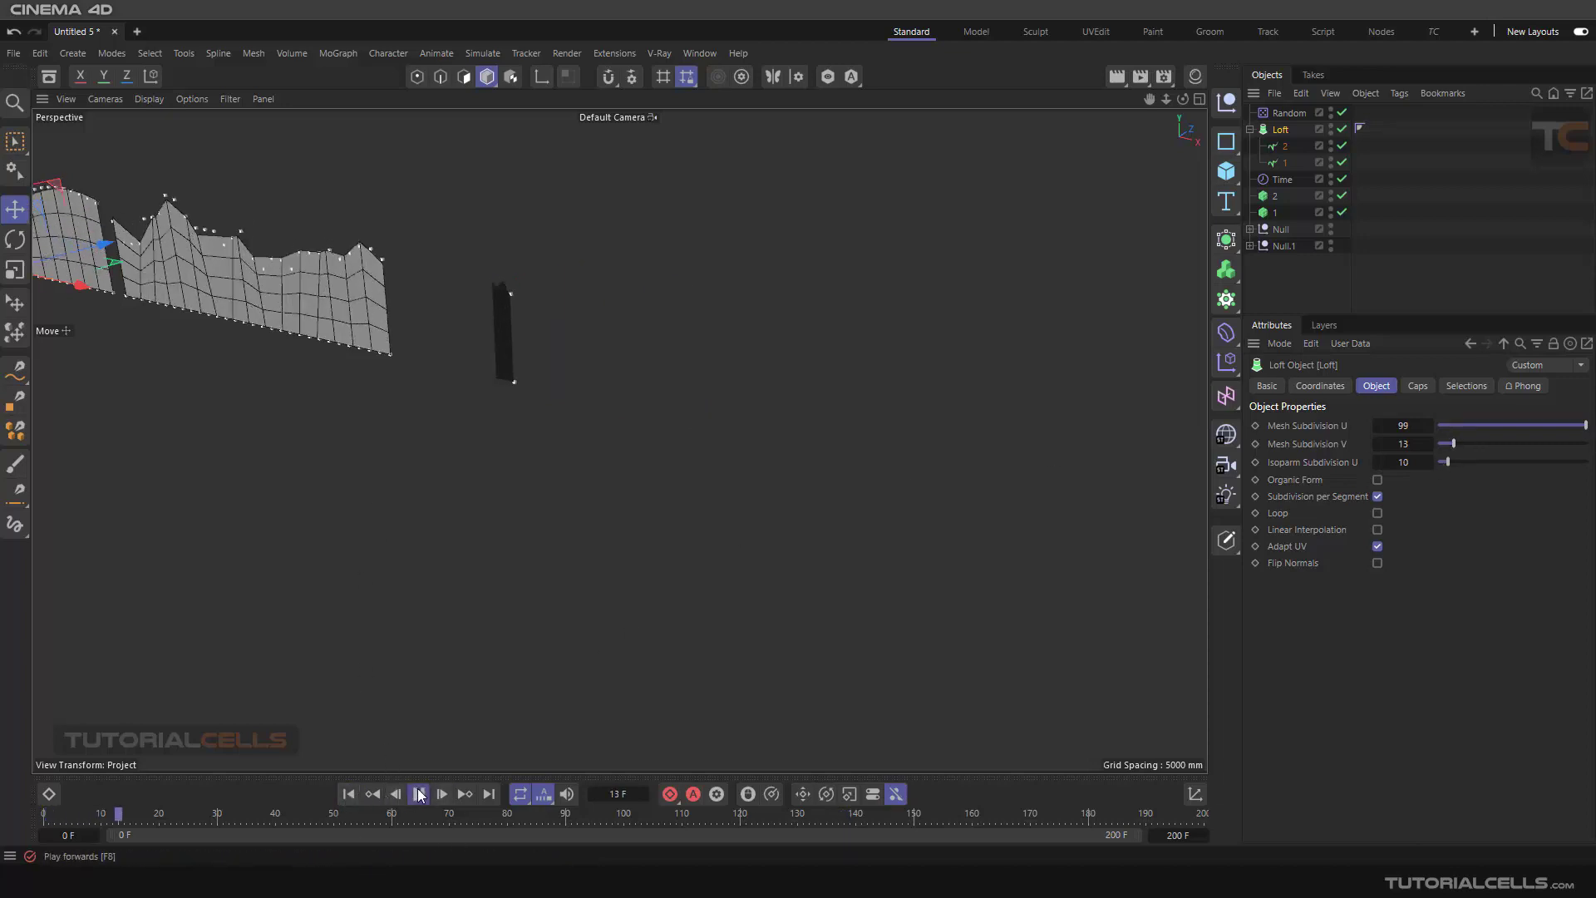
# Display the viewport with plain Gouraud Shading during playback, then stop the animation
pyautogui.click(158, 99)
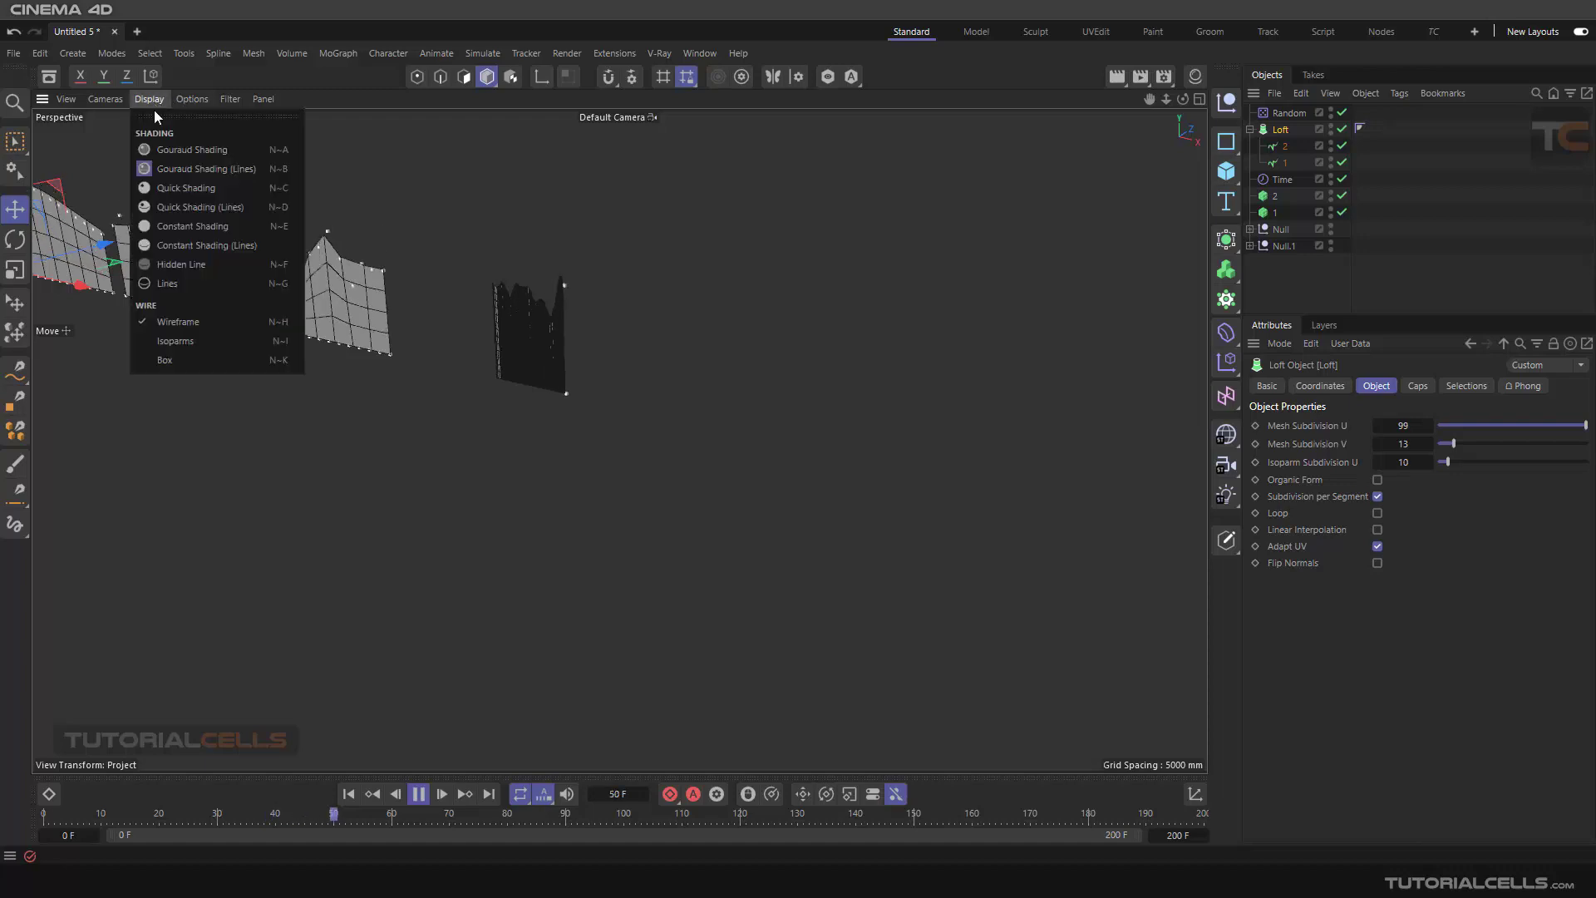
pyautogui.click(167, 158)
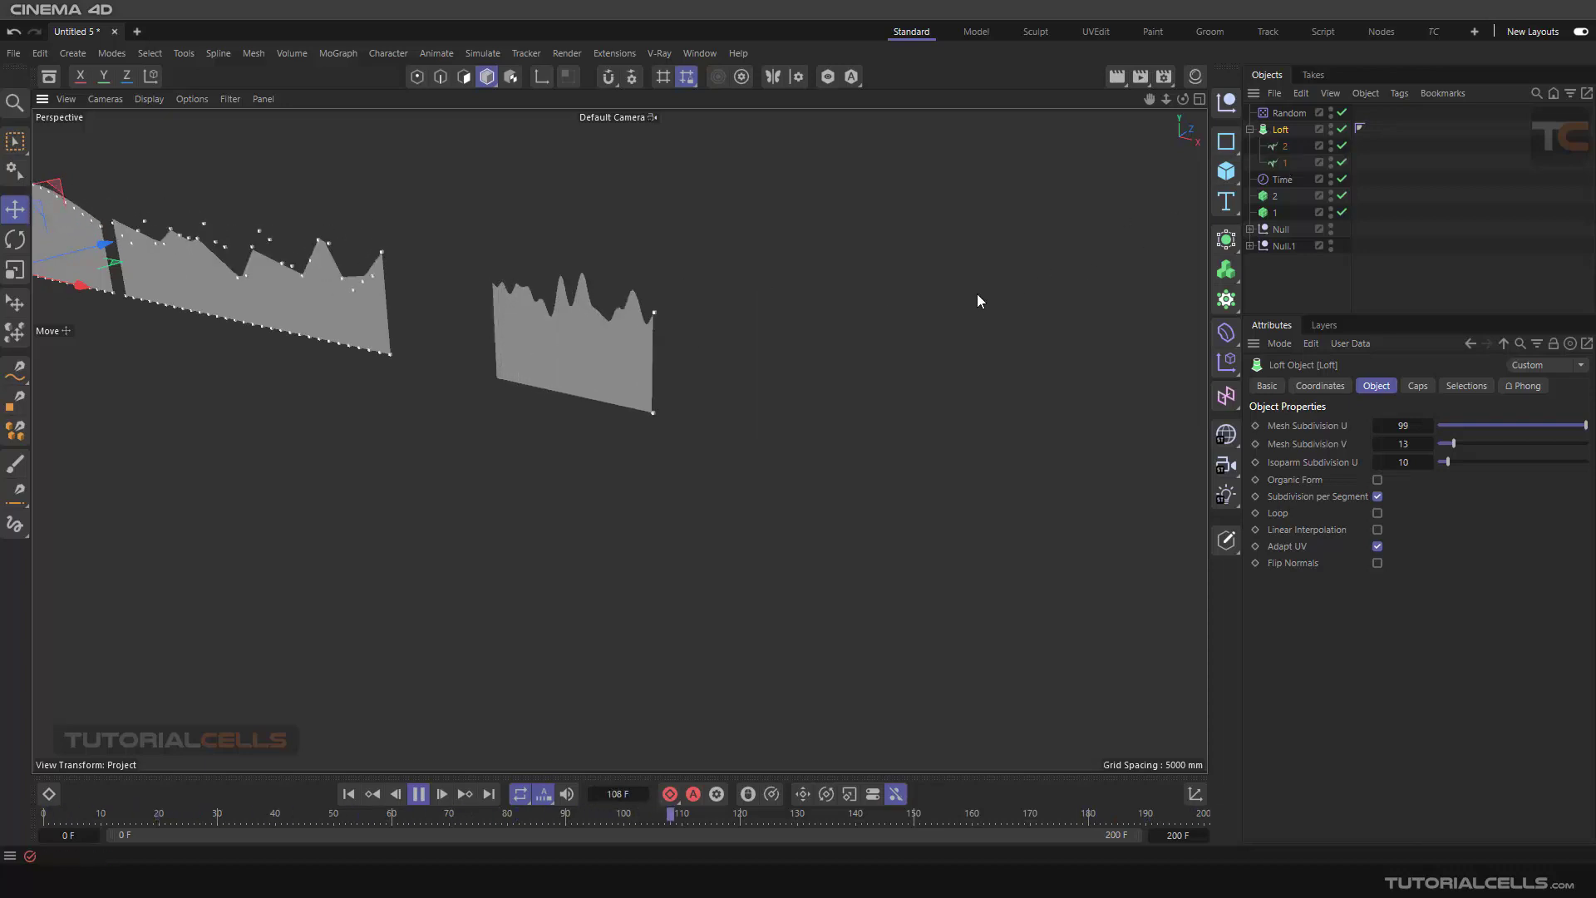
pyautogui.click(418, 794)
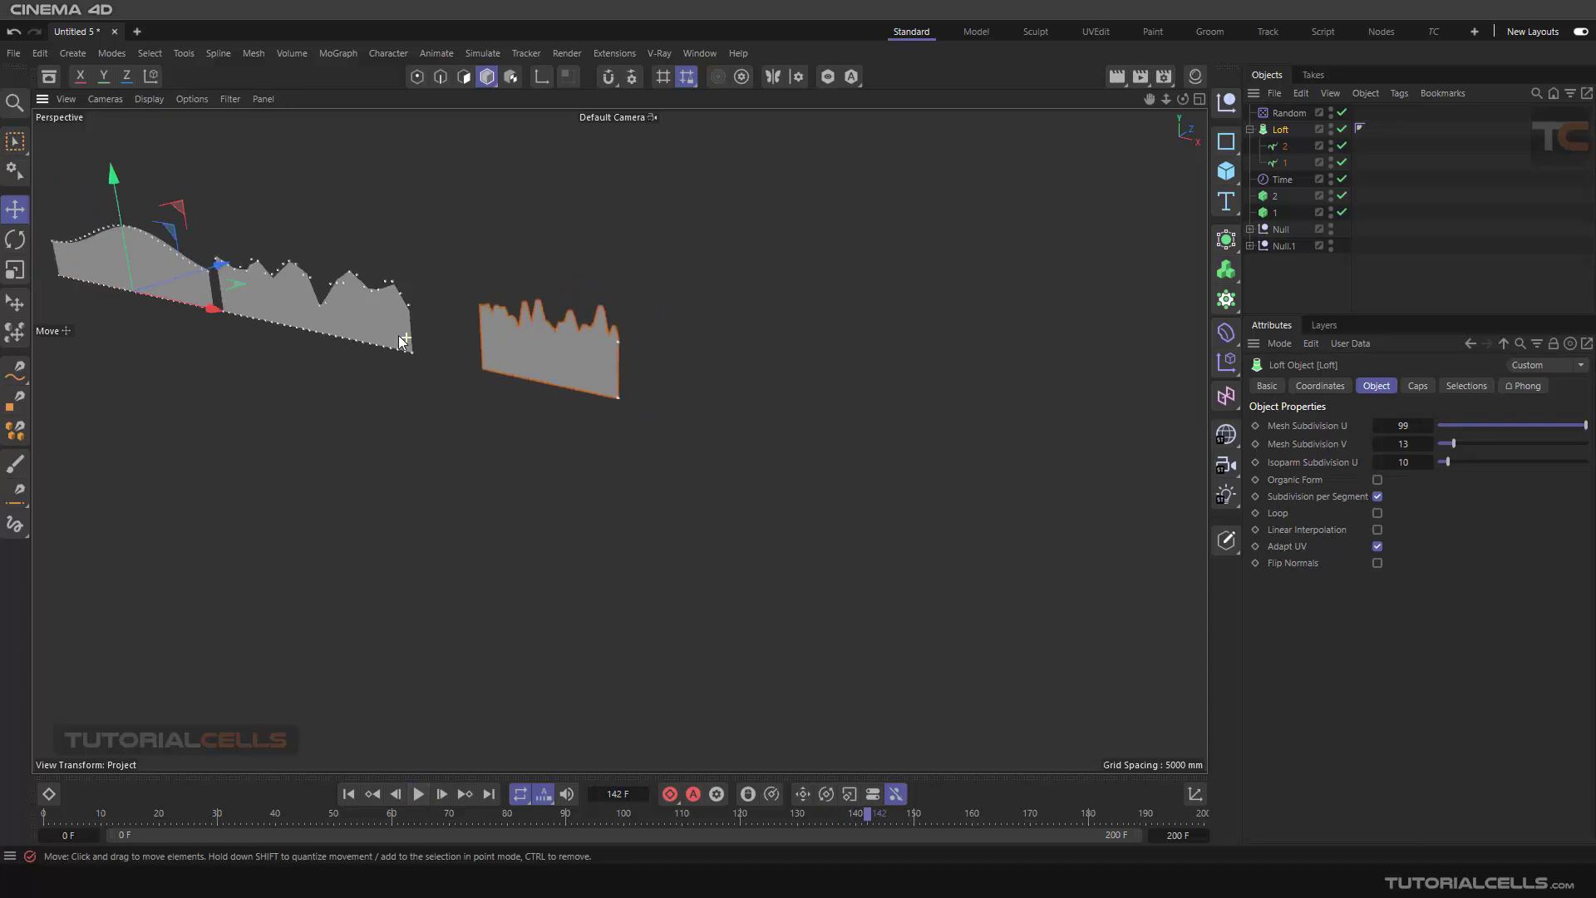
# Group the third graph's Random, Loft, Time and Matrix objects under a null and move it along X to sit beside the second graph
pyautogui.keyDown('alt'); pyautogui.moveTo(329, 330); pyautogui.dragTo(618, 394, button='middle'); pyautogui.keyUp('alt')
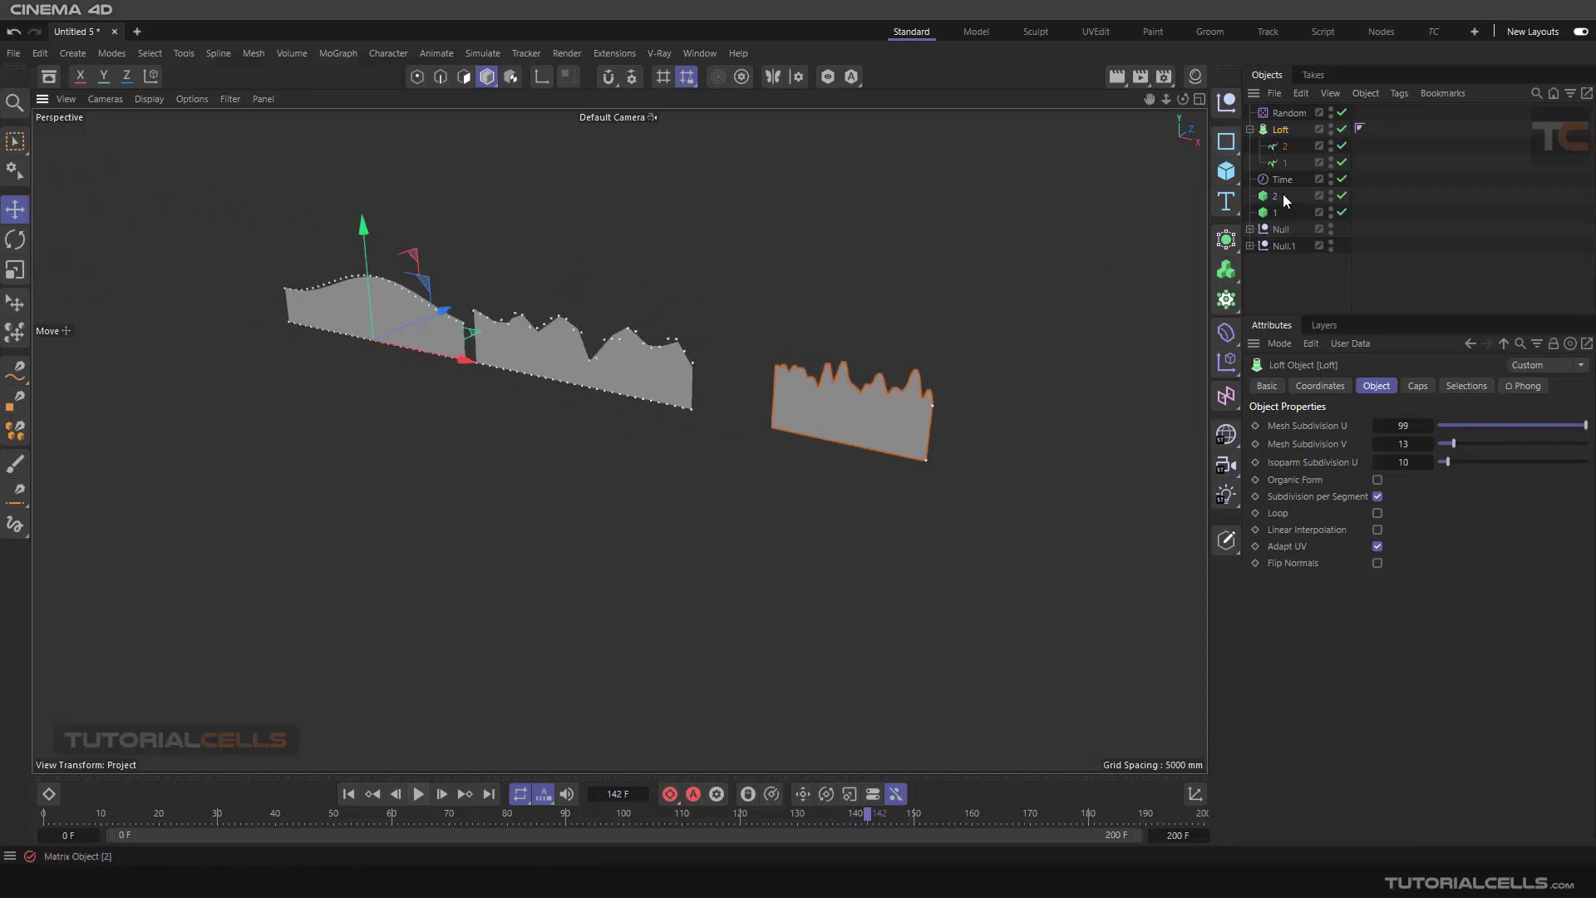
pyautogui.click(1271, 215)
pyautogui.keyDown('shift'); pyautogui.click(1284, 120); pyautogui.keyUp('shift')
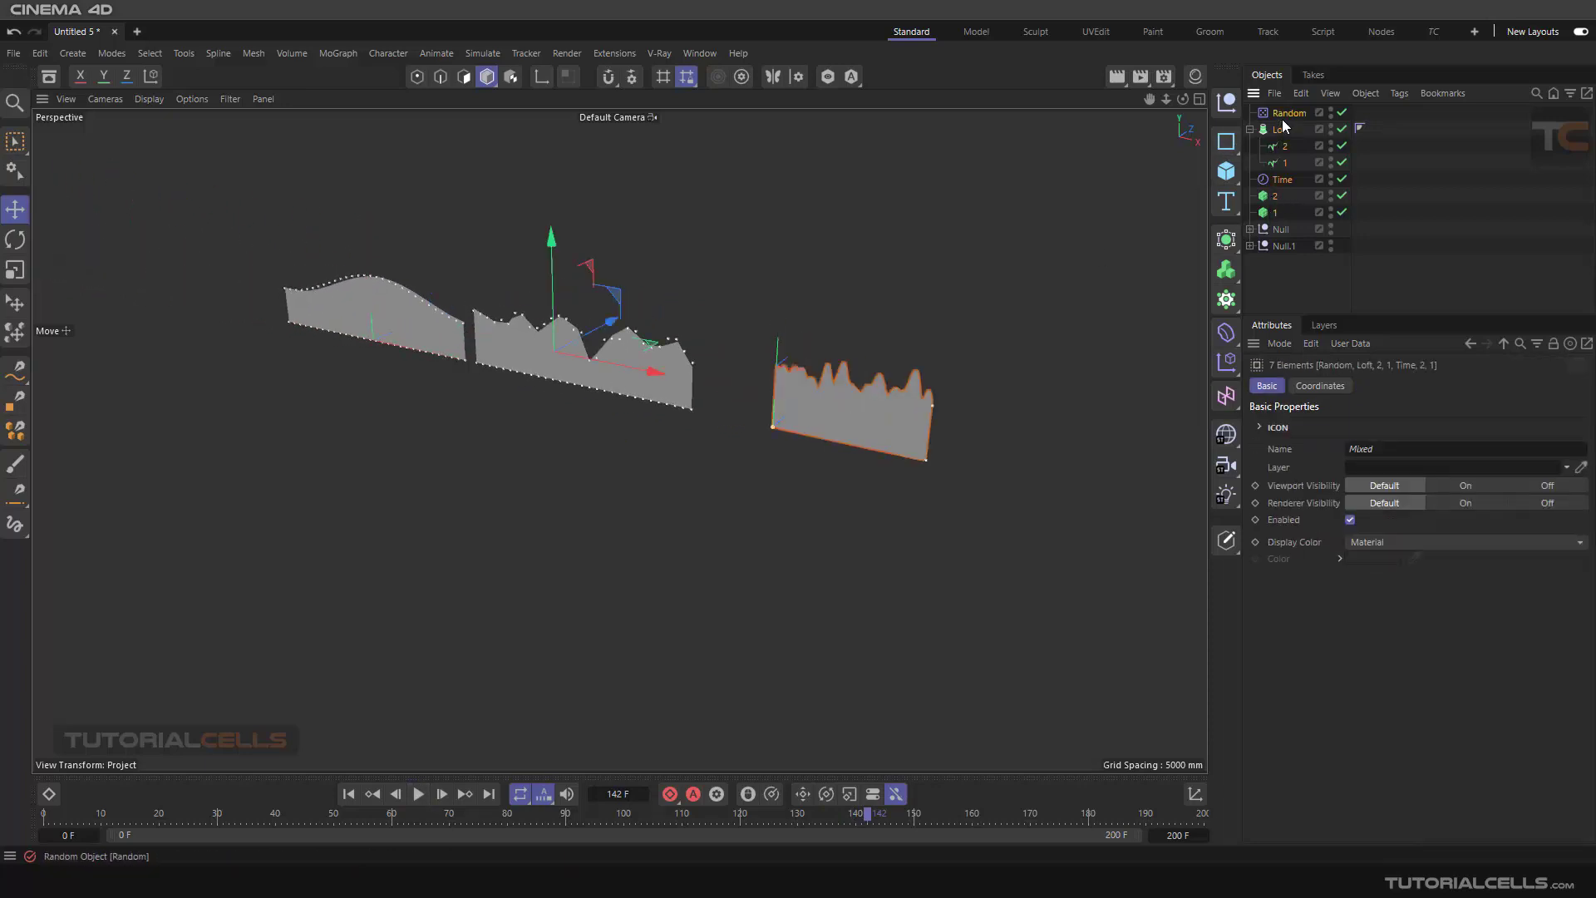
pyautogui.hotkey('alt', 'g')
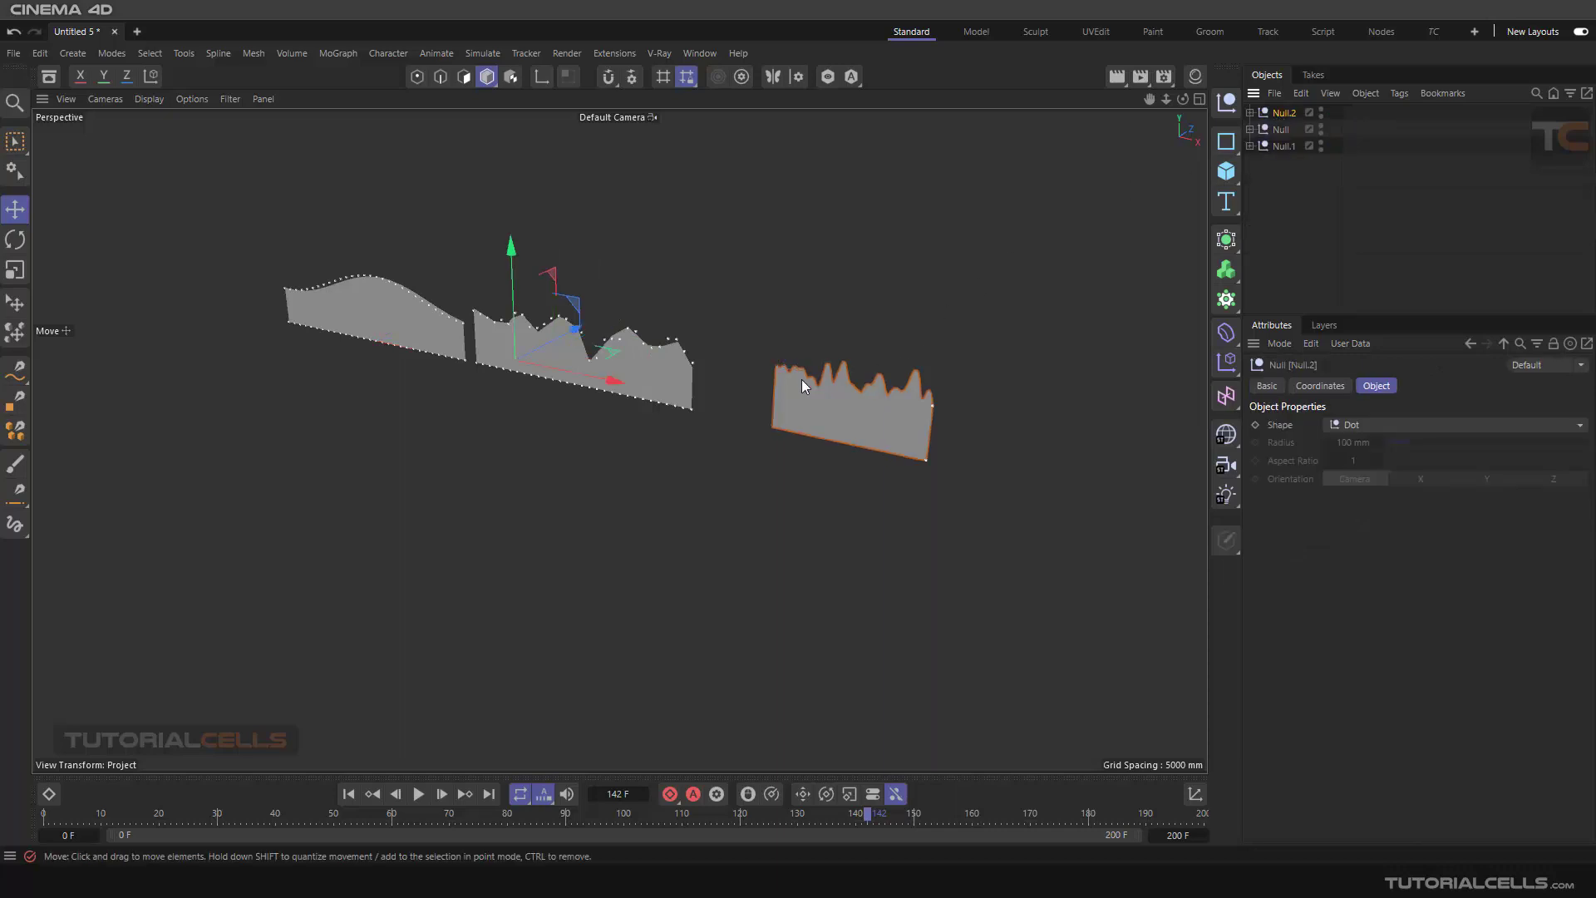
pyautogui.moveTo(611, 380); pyautogui.dragTo(559, 366)
pyautogui.click(702, 291)
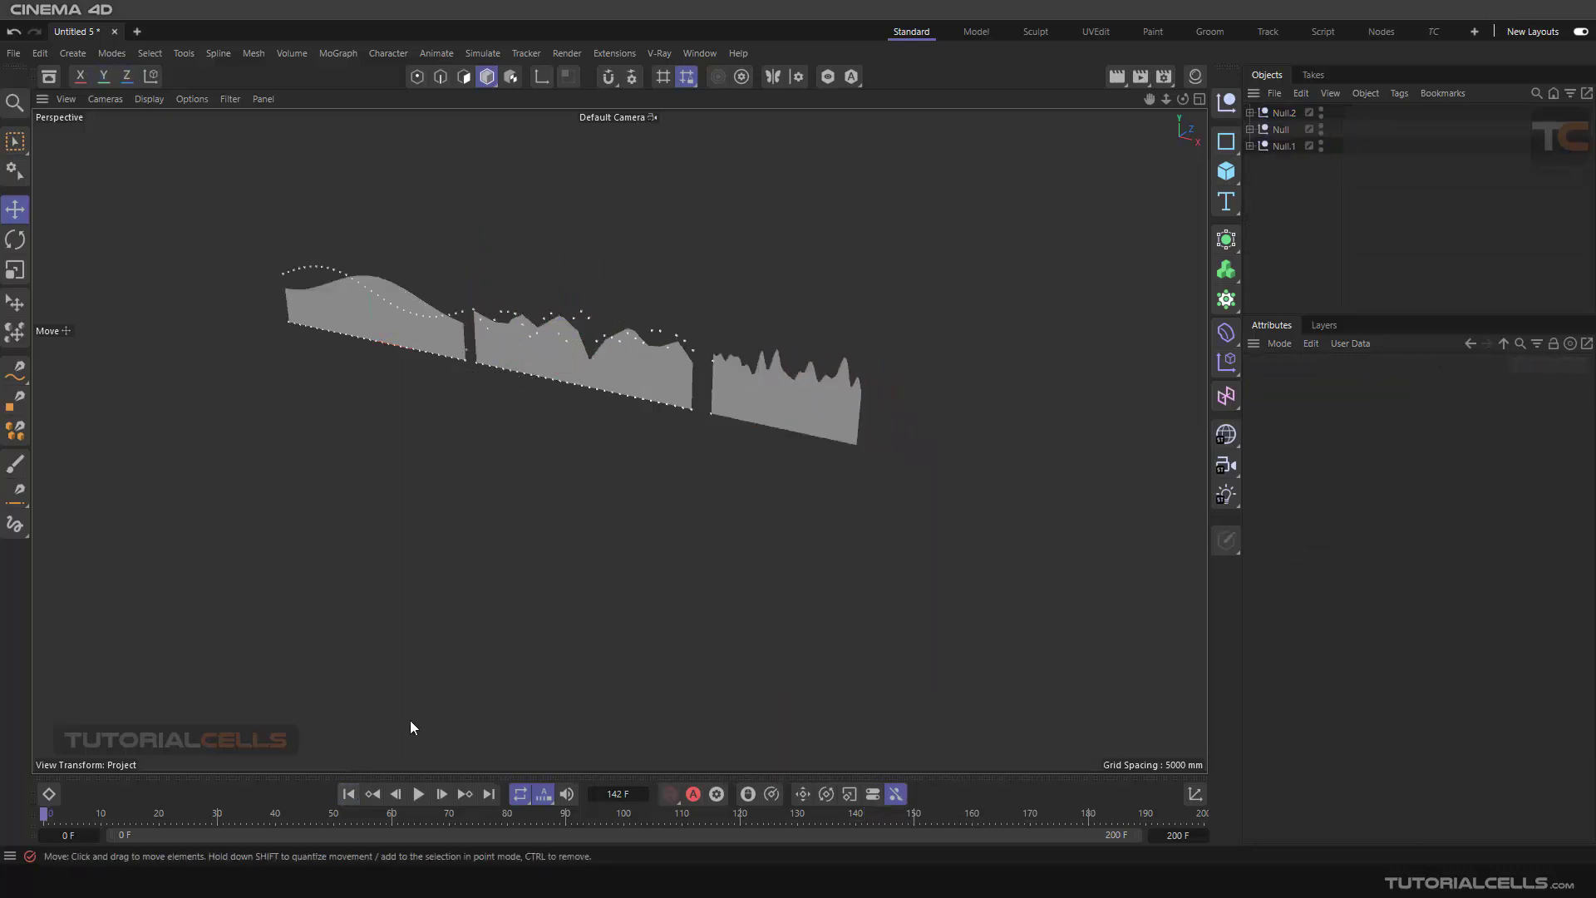
# Play the animation from the first frame to preview all three graphs side by side
pyautogui.click(348, 794)
pyautogui.click(418, 794)
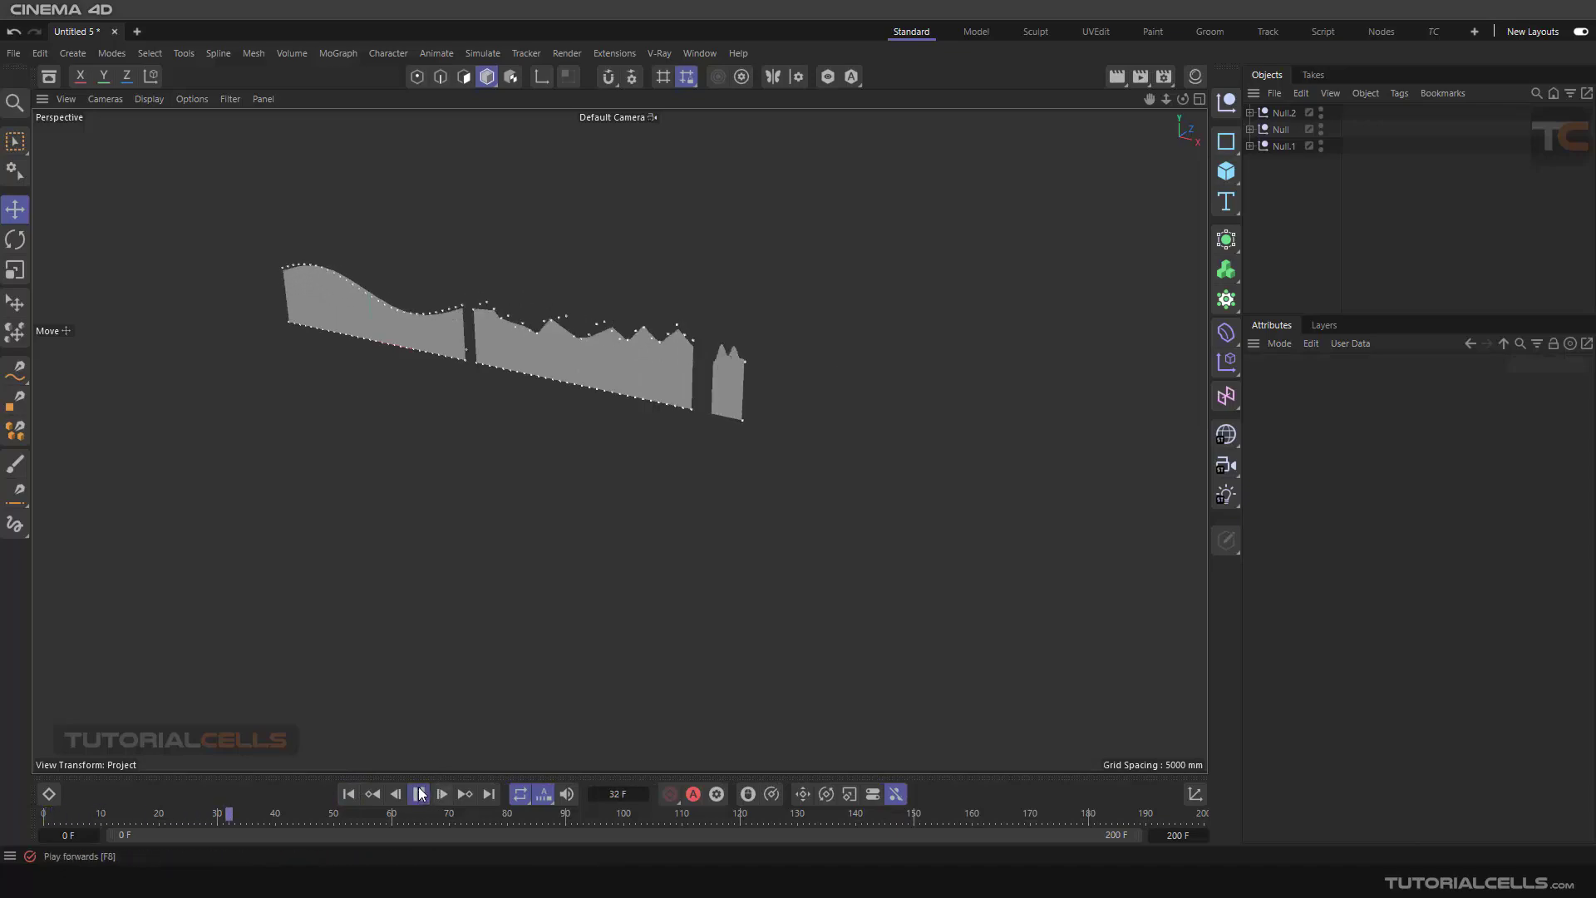
pyautogui.click(418, 794)
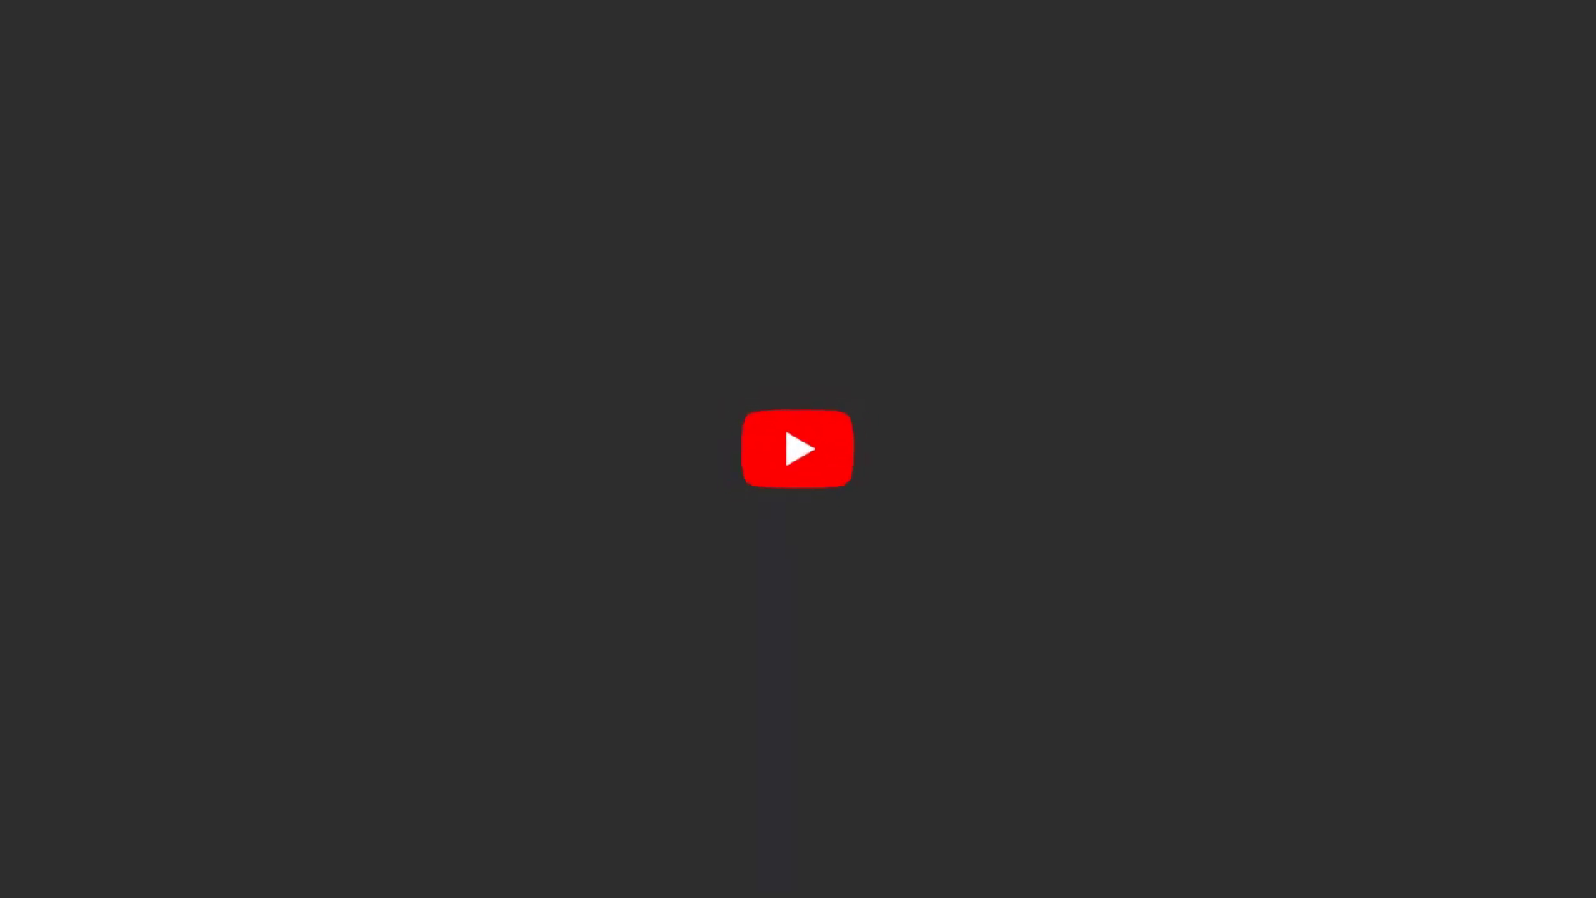